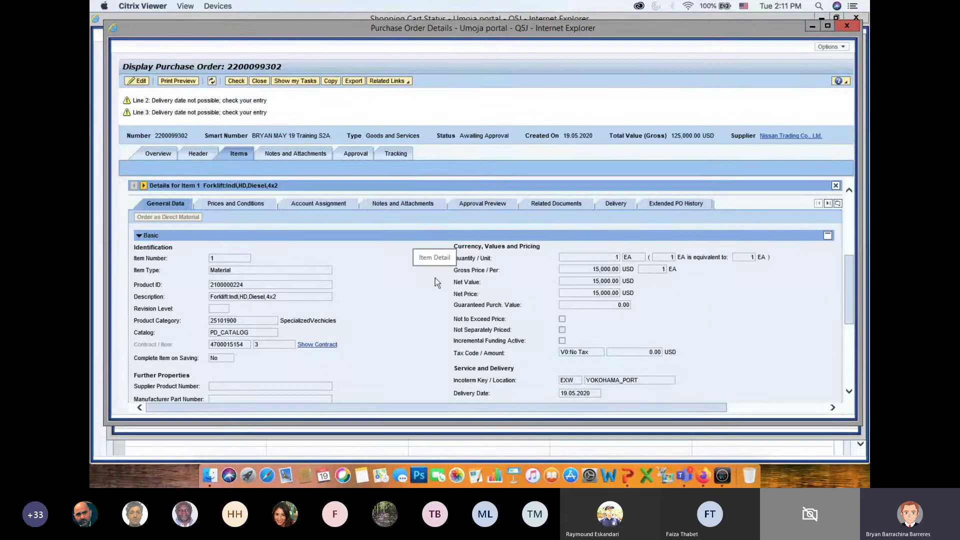
- Close the Purchase Order Details and Shopping Cart windows without saving, returning to Procurement Reports
click(847, 26)
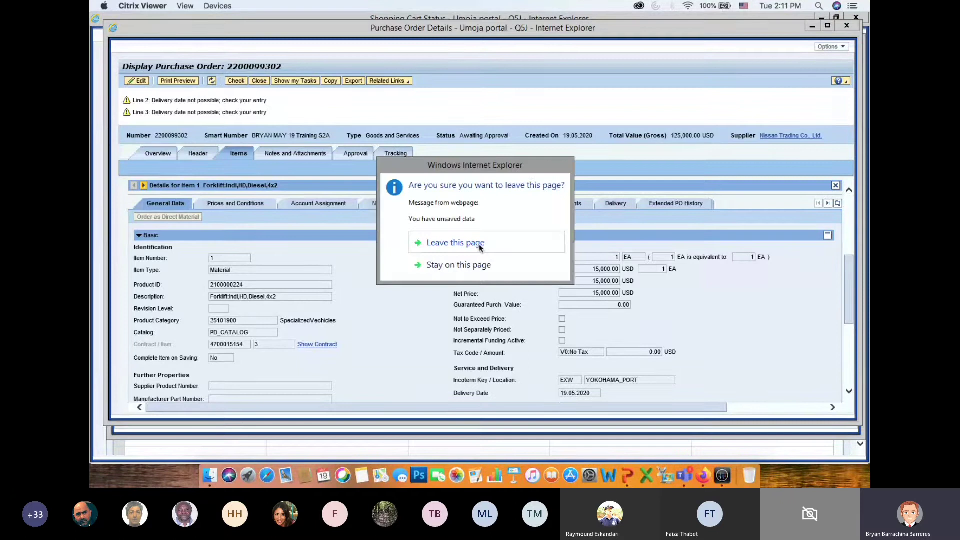
click(480, 247)
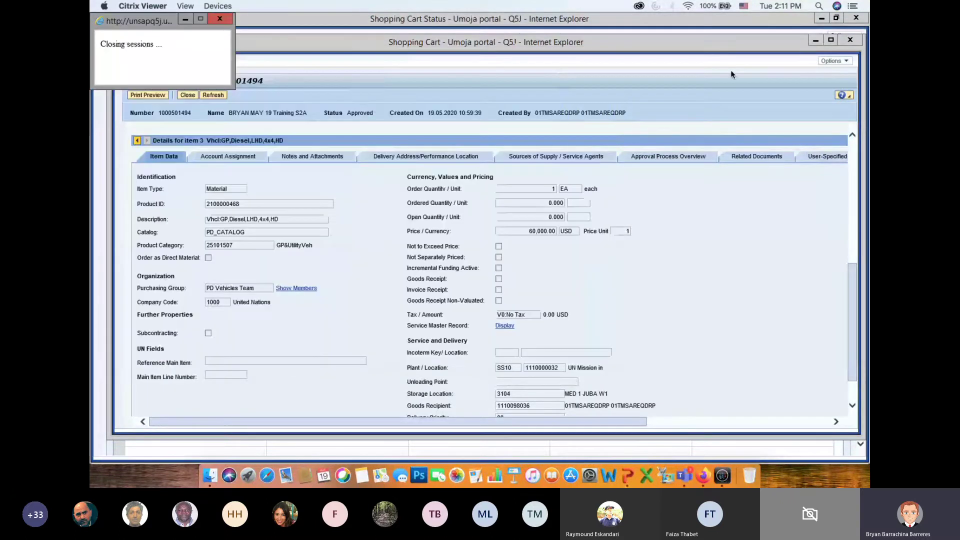
click(850, 40)
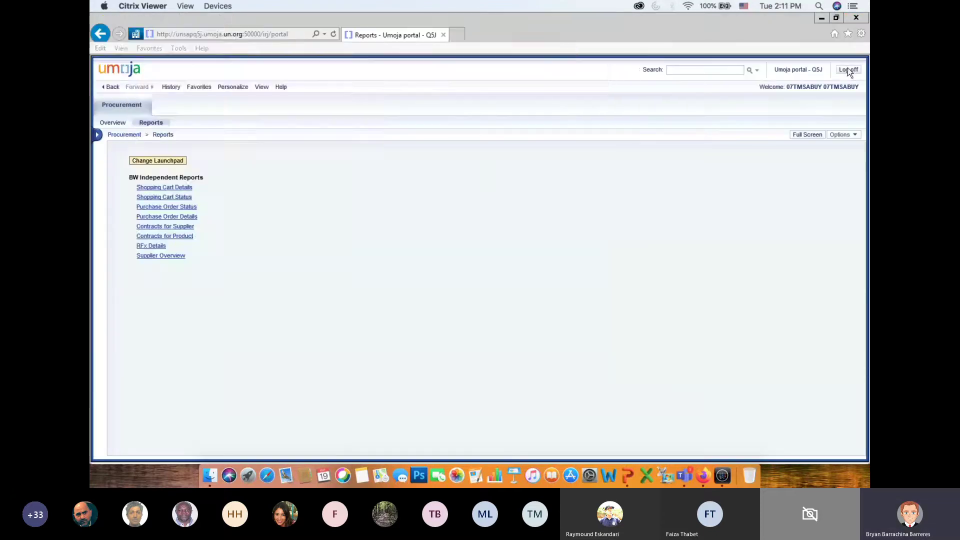
- Log off the current user and sign in with the approver account's user ID and password
click(849, 71)
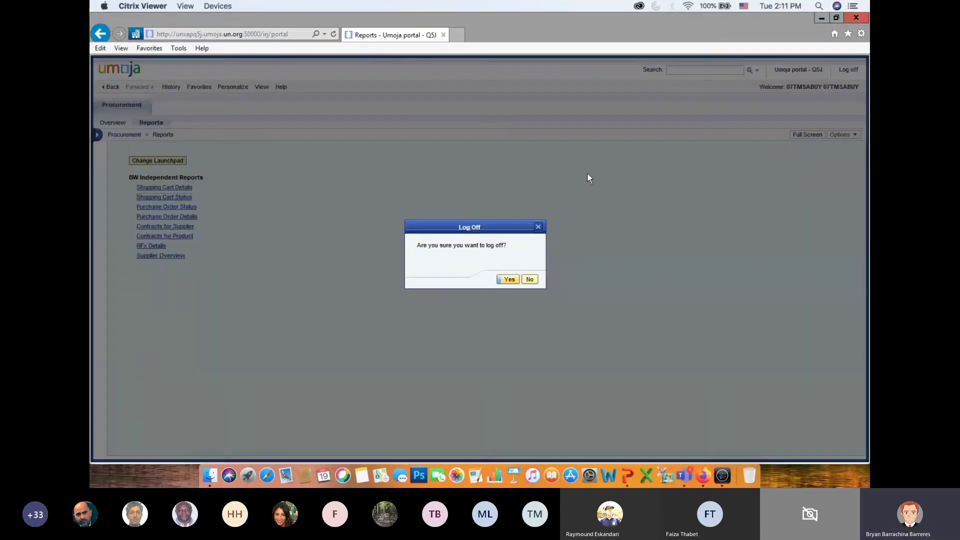
click(507, 280)
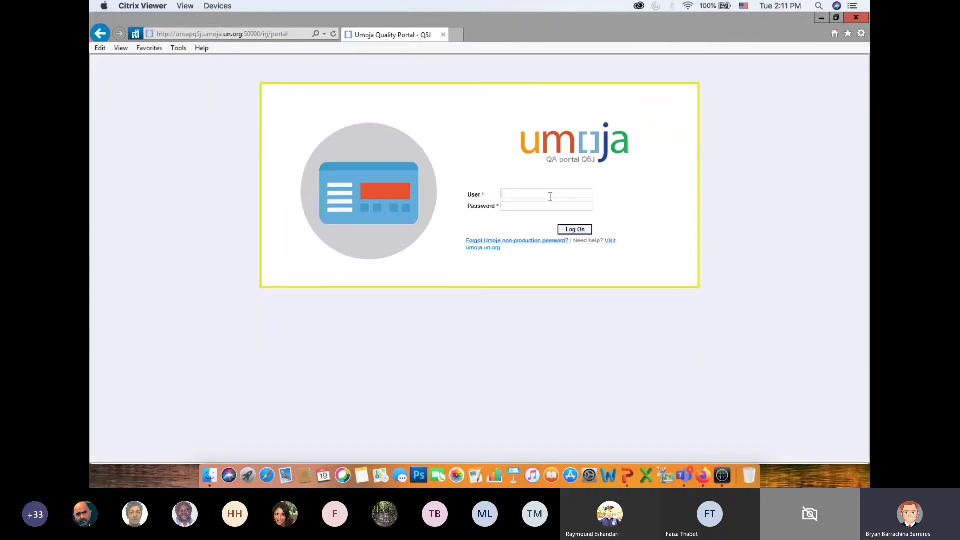
text(01T)
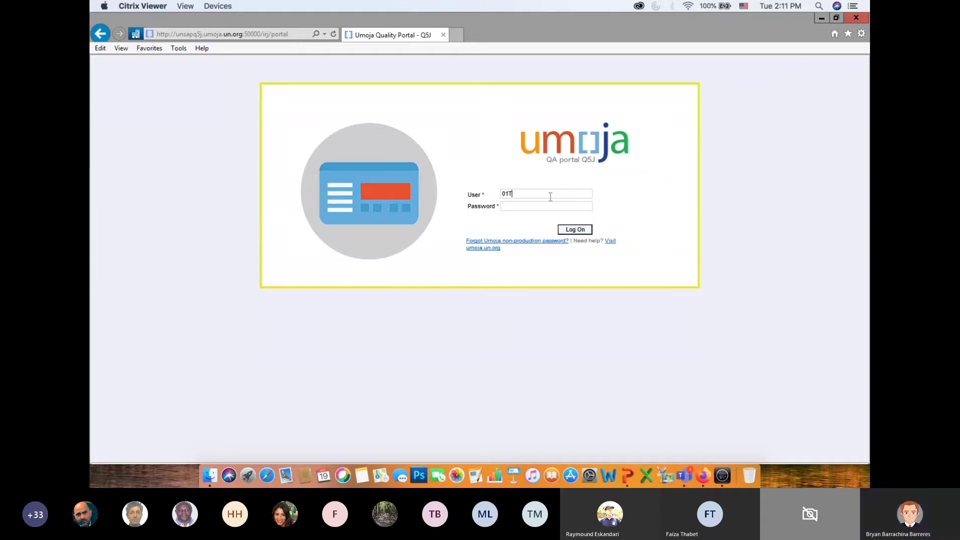
text(MSAAPR)
click(553, 206)
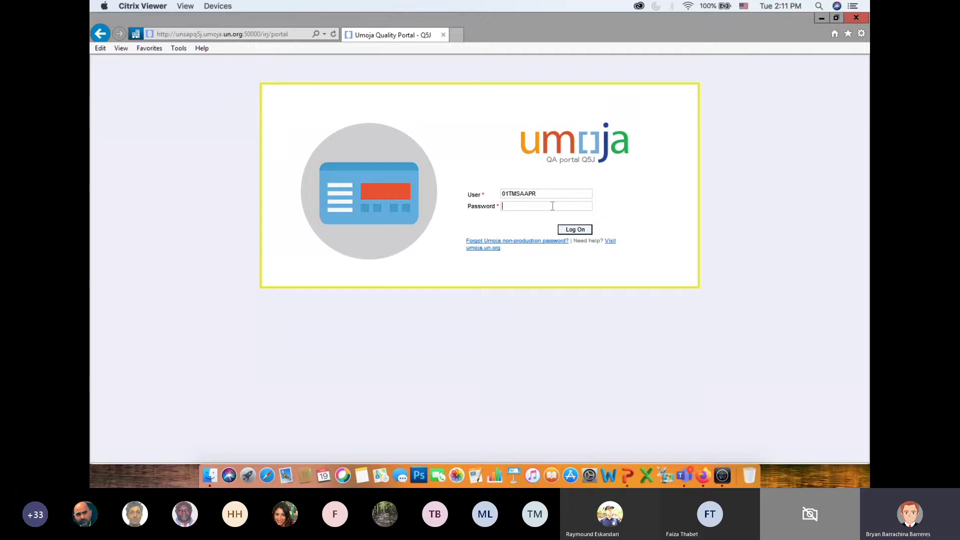
text(********)
key(Return)
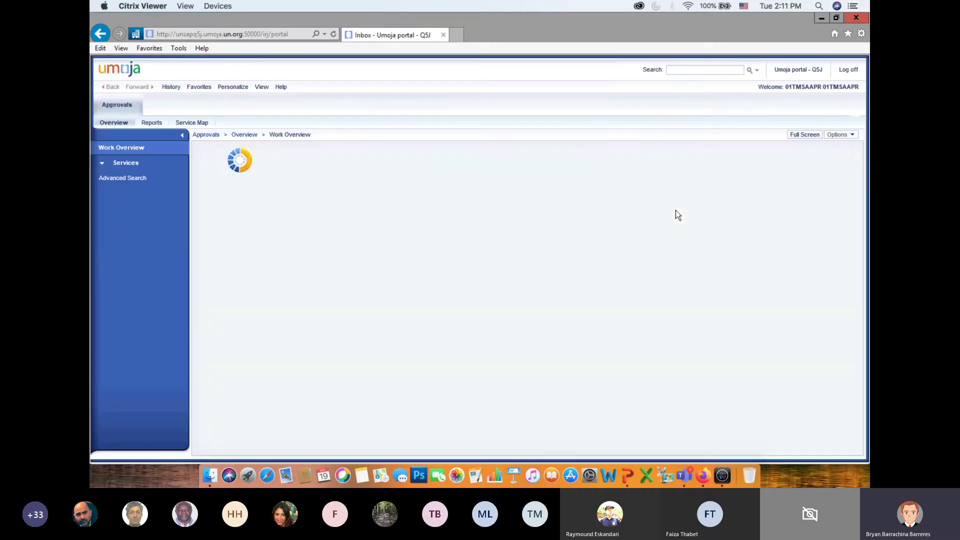
click(151, 123)
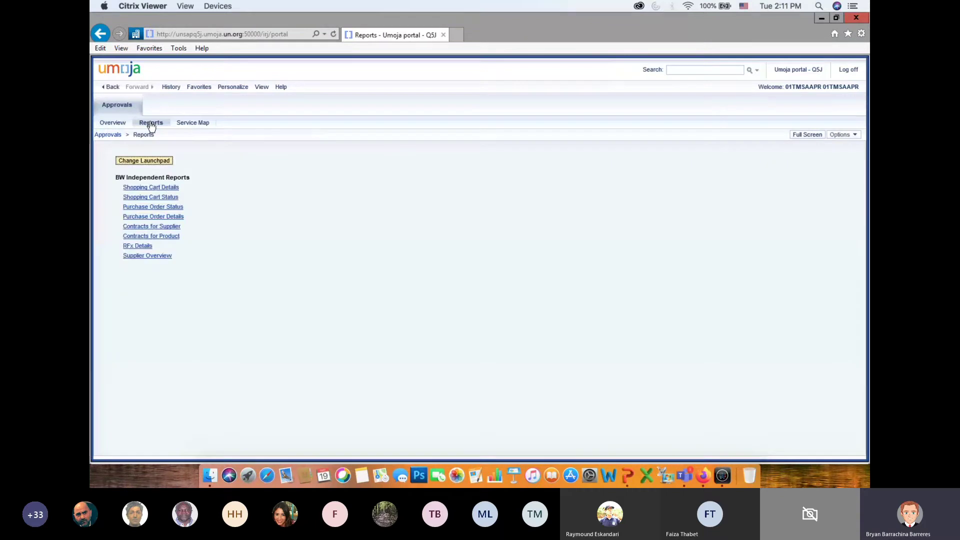
click(156, 198)
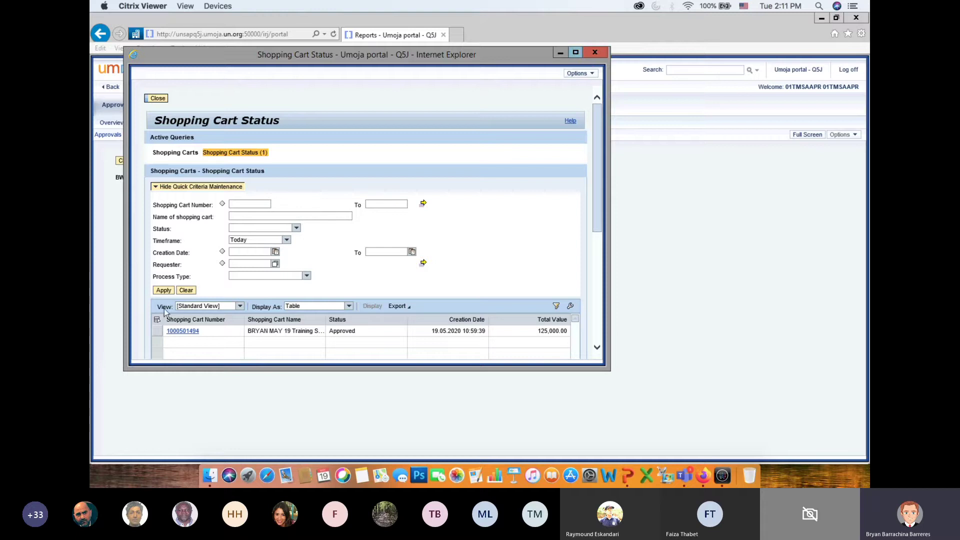
click(159, 332)
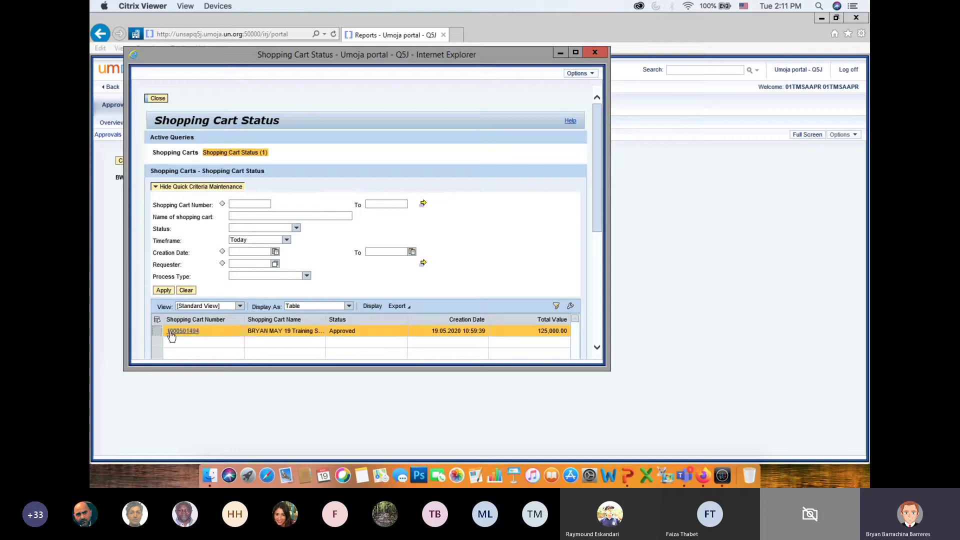
click(595, 52)
click(146, 237)
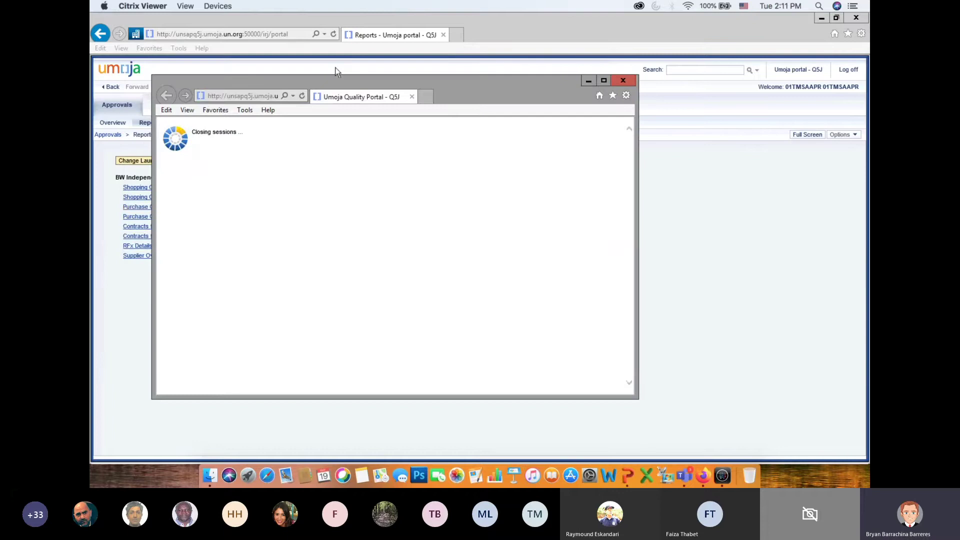
click(747, 175)
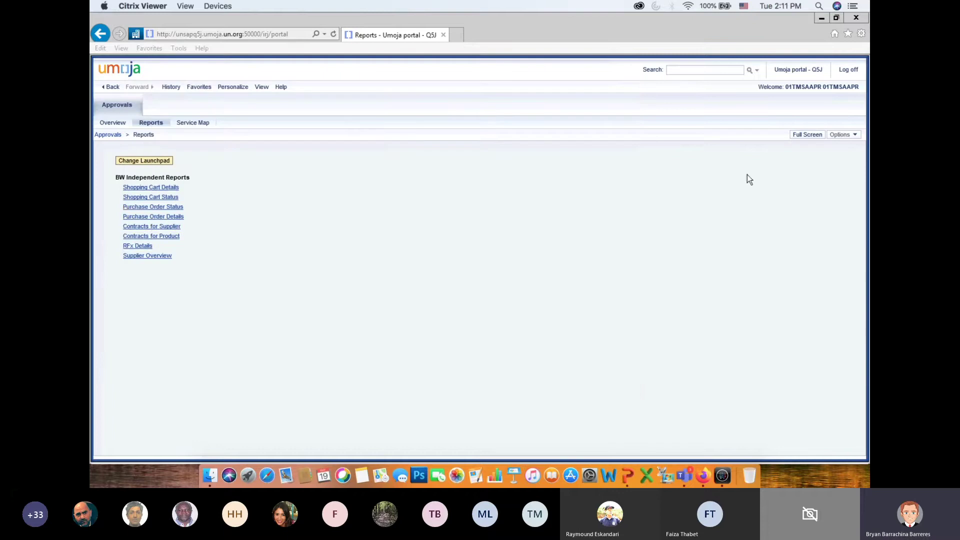
- Open the Purchase Order Status report in a full-screen window
click(153, 207)
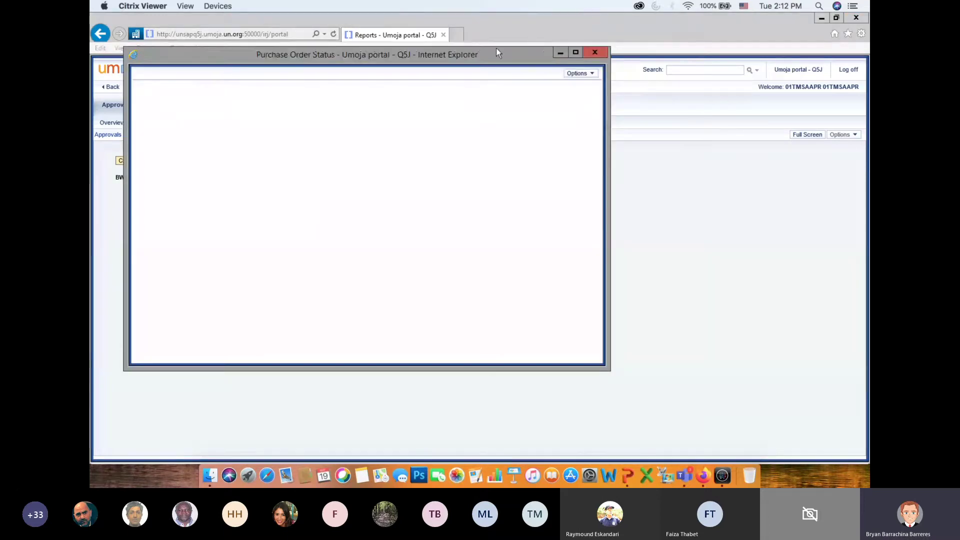
drag(494, 51, 613, 55)
click(667, 58)
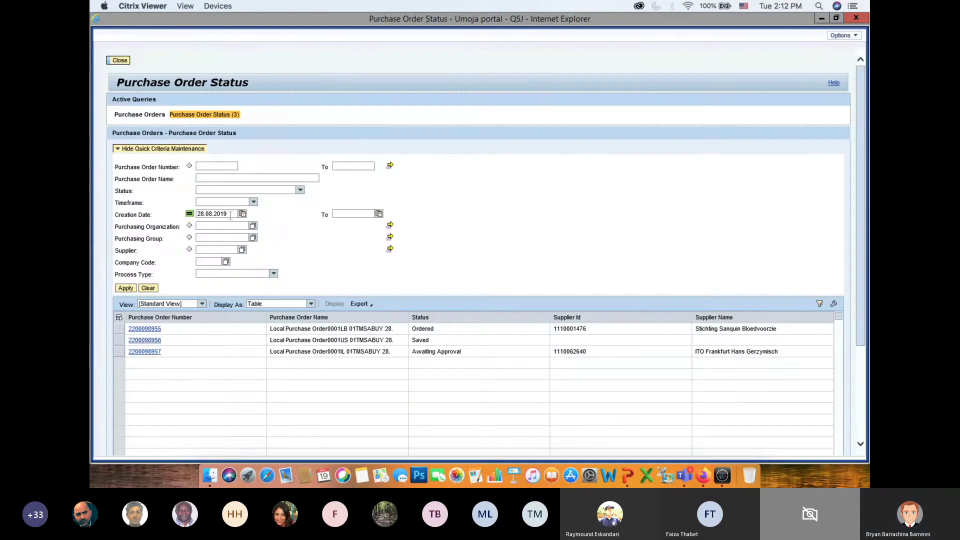
drag(235, 214, 174, 215)
key(Delete)
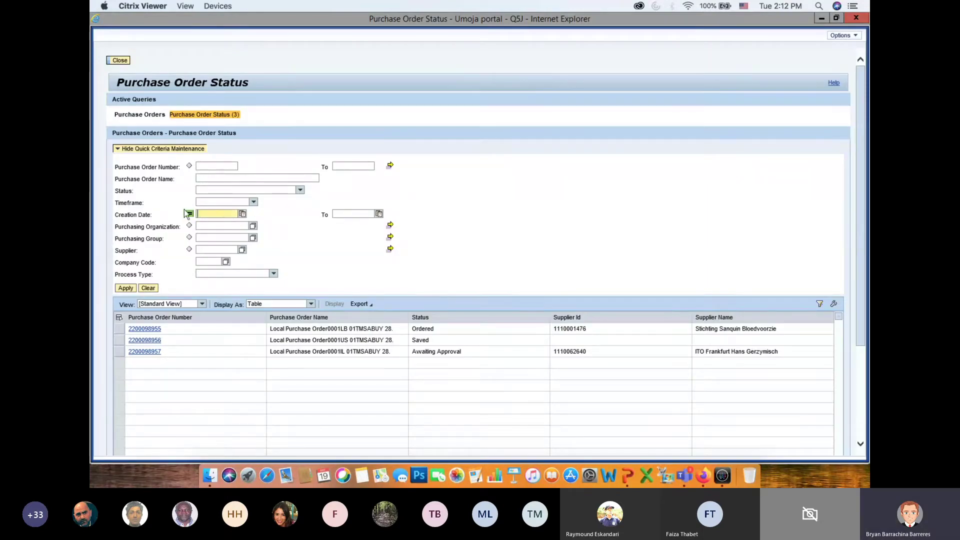
click(214, 167)
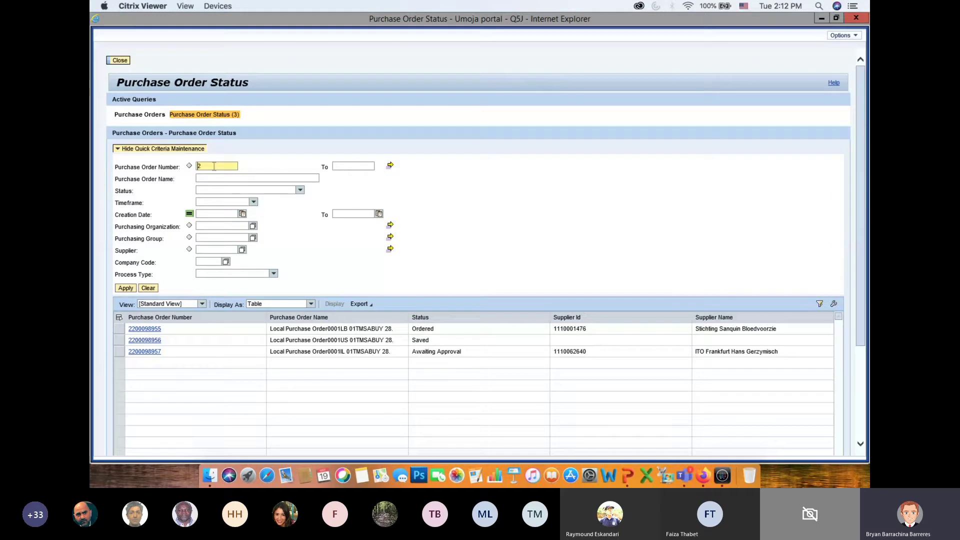
text(2200099302)
click(127, 290)
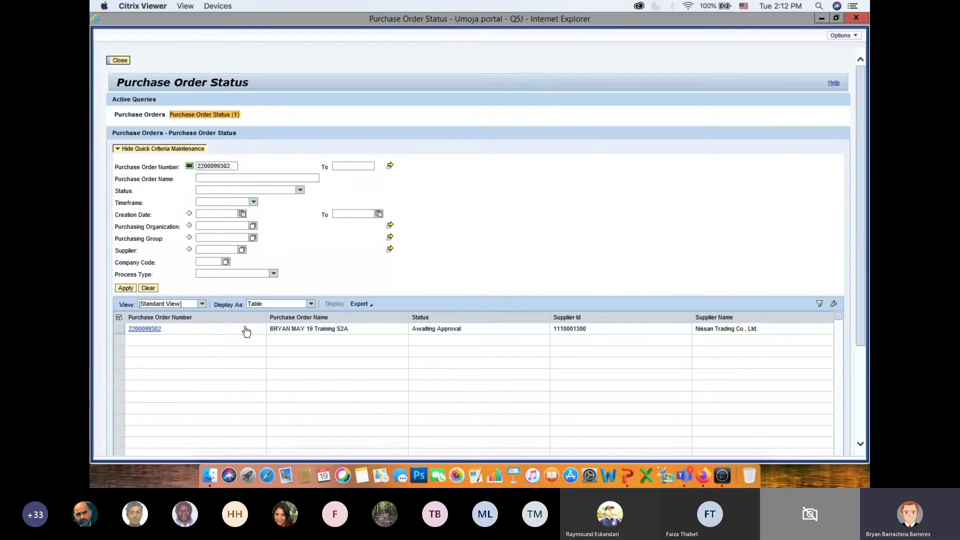
click(119, 332)
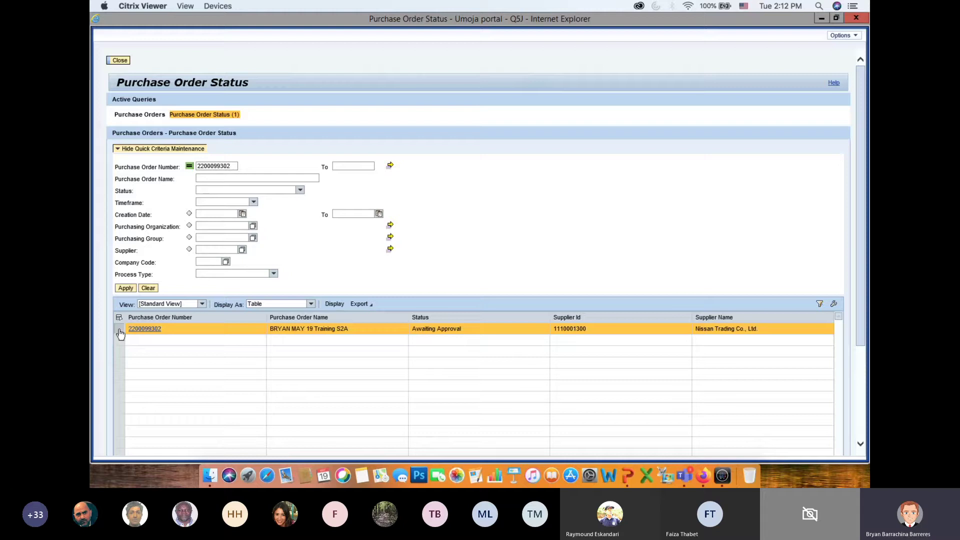
click(150, 330)
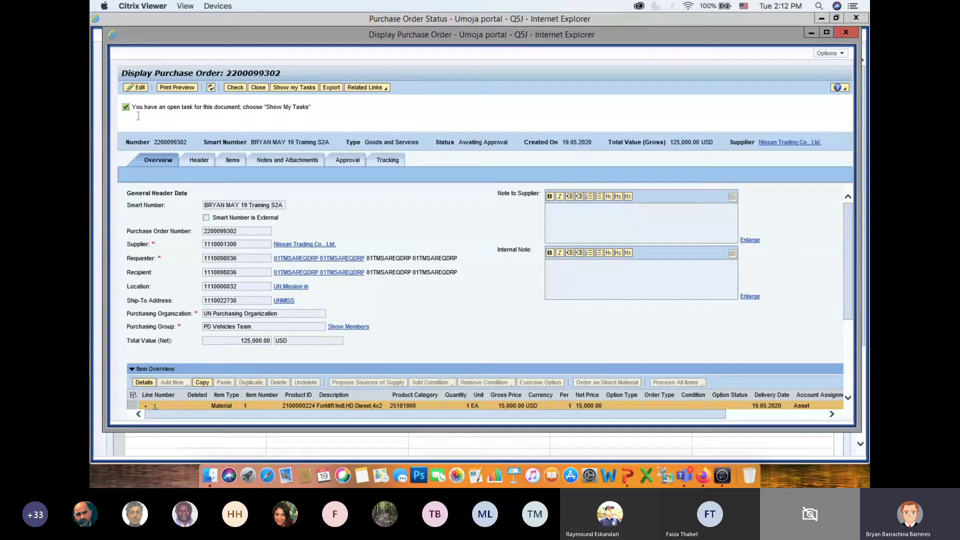
click(294, 87)
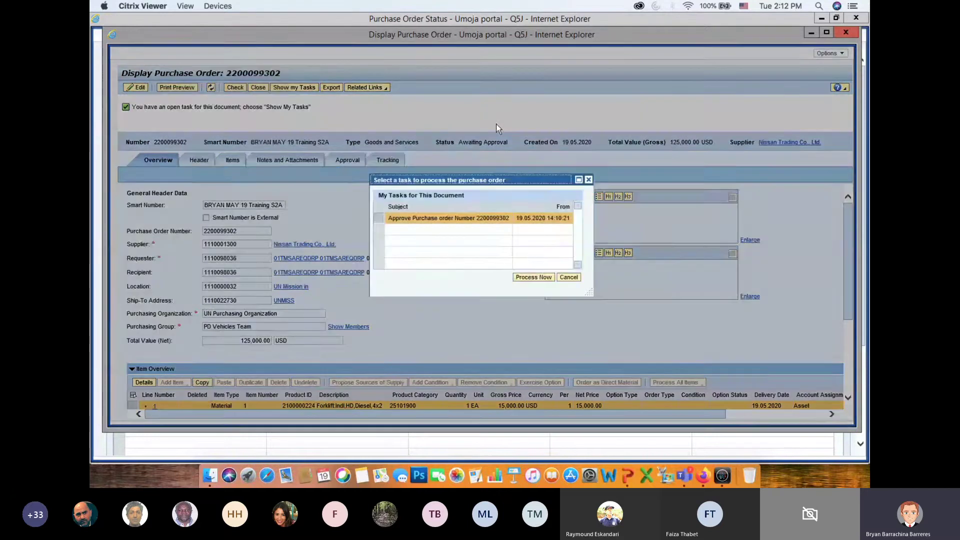
click(533, 278)
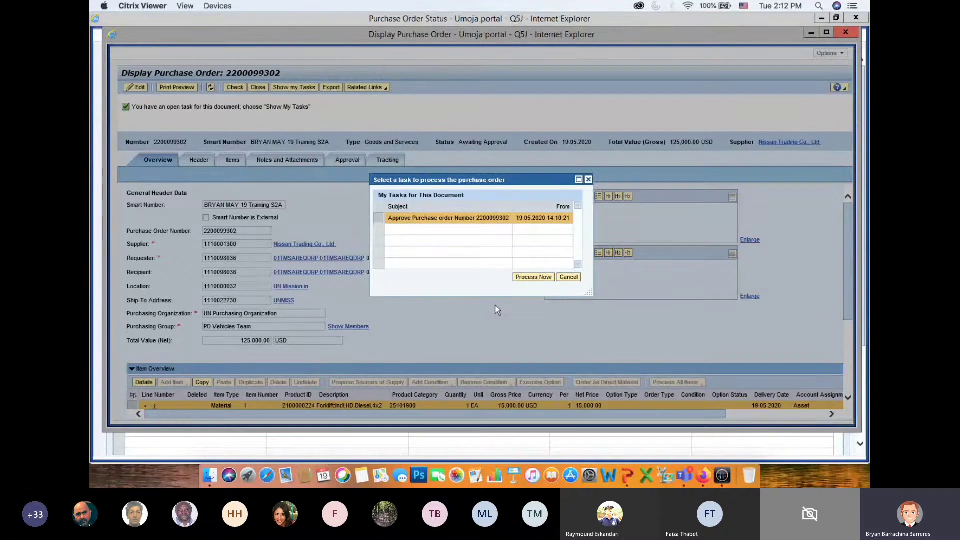
click(534, 278)
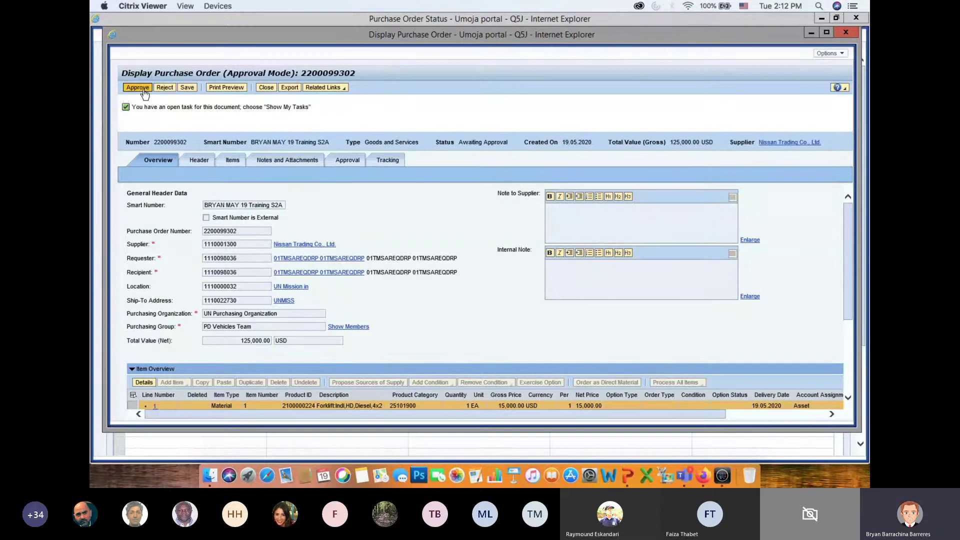
click(144, 91)
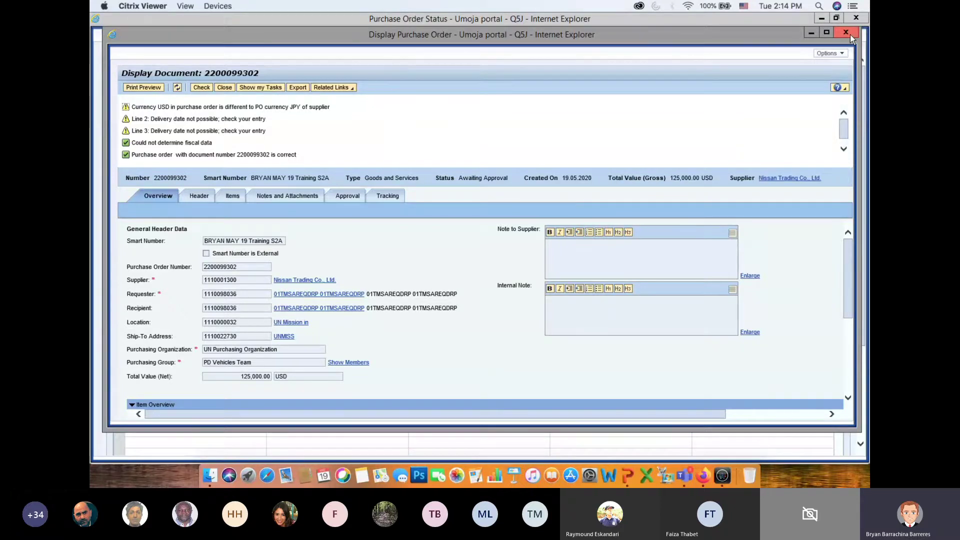
- Close the Display Purchase Order and Purchase Order Status windows and log the approver off
click(846, 33)
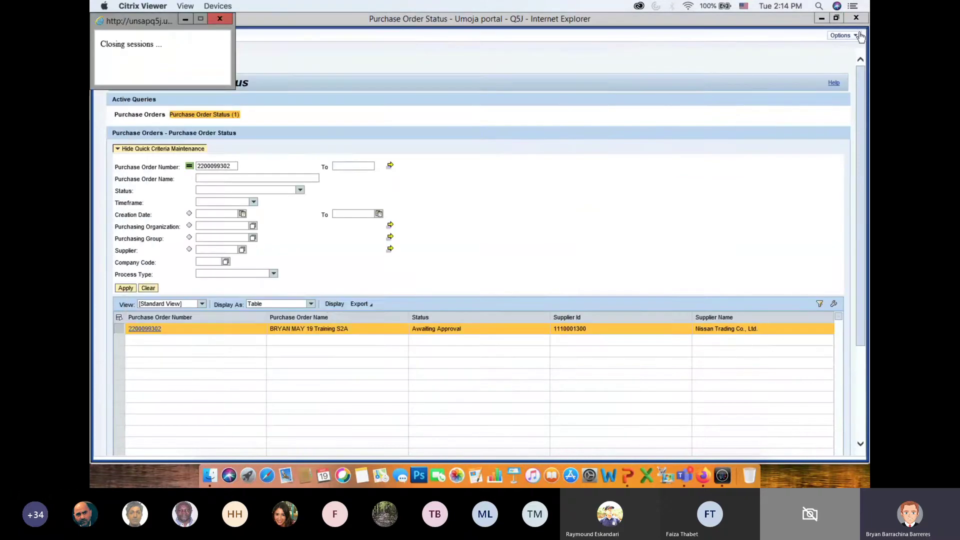
click(856, 18)
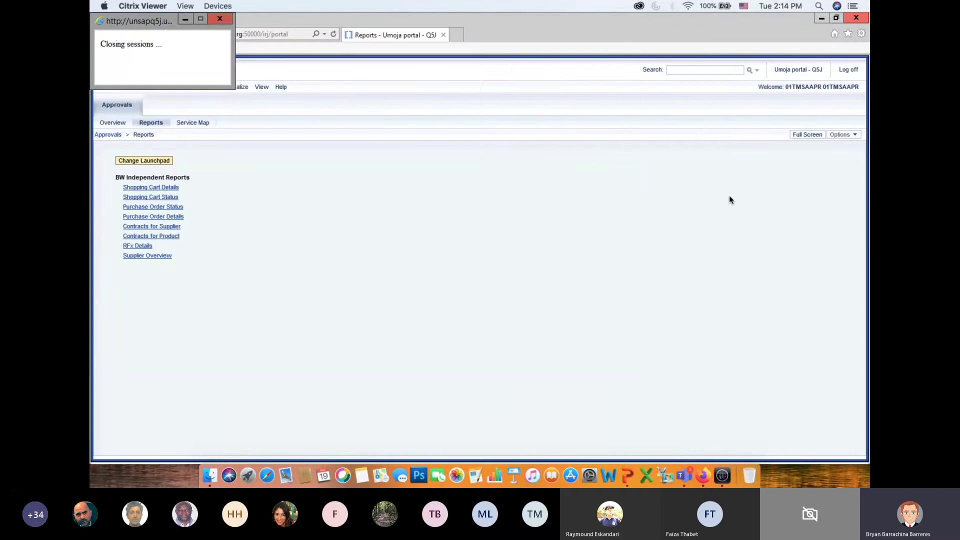
click(854, 71)
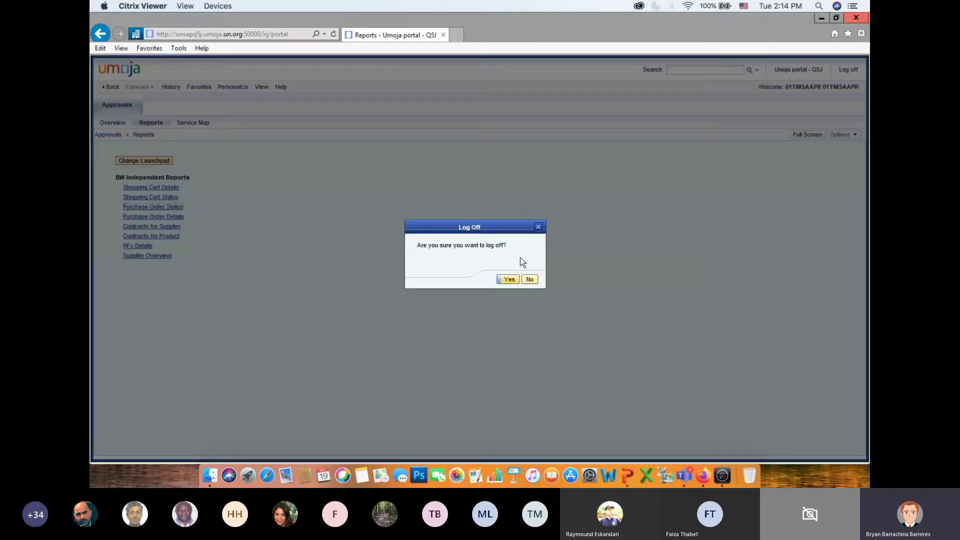
click(509, 280)
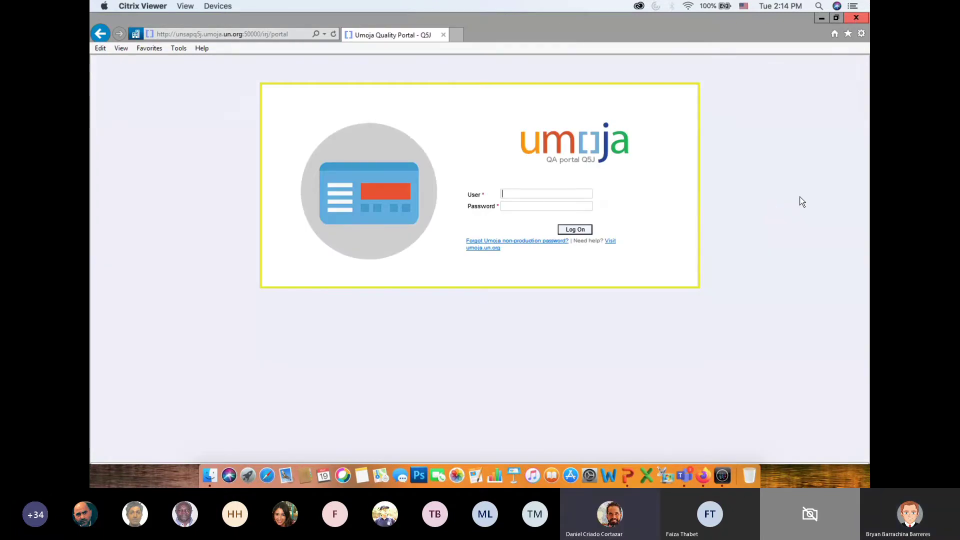
key(ctrl+Up)
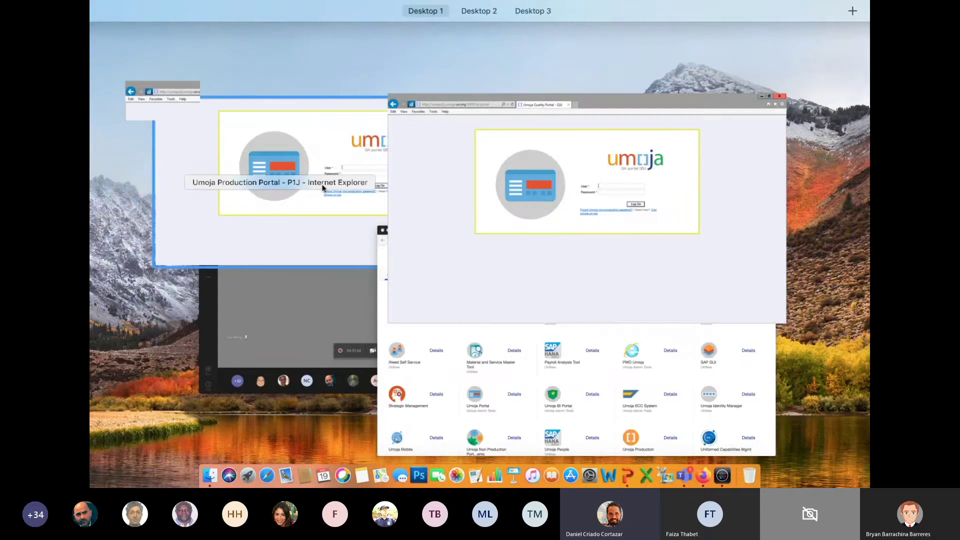
- Close both the Umoja Production and QA portal browser windows
click(322, 188)
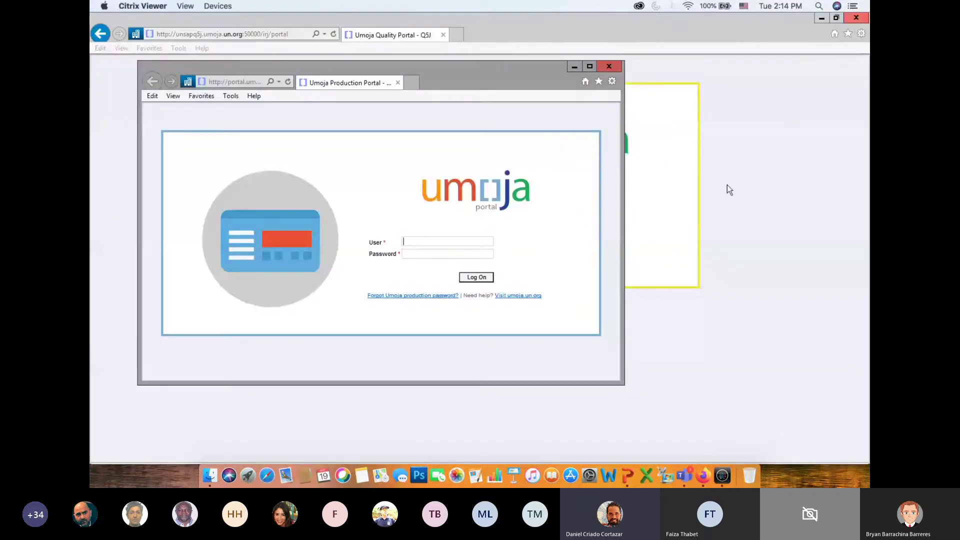
click(609, 67)
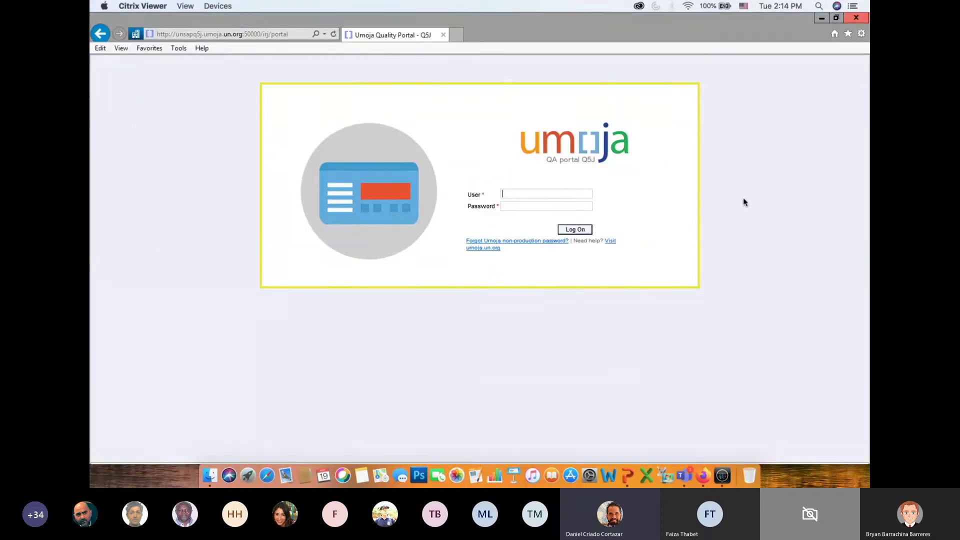
key(ctrl+Up)
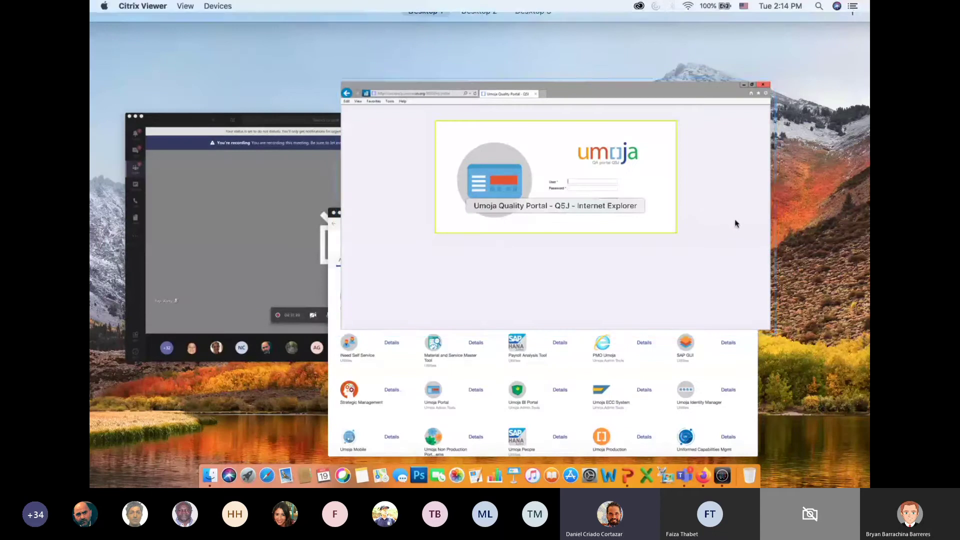
click(734, 220)
click(856, 17)
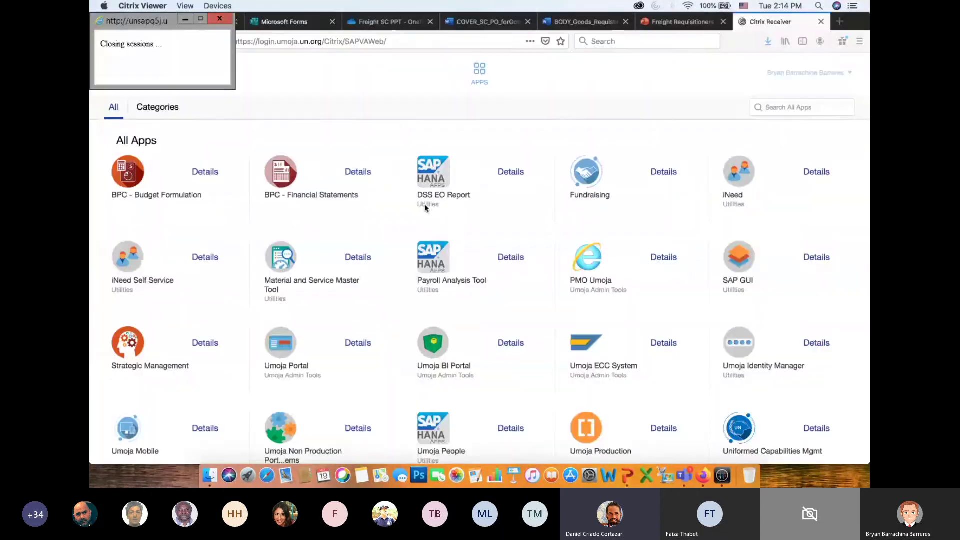
- Launch SAP GUI from Citrix Receiver, confirming the launch file
click(734, 265)
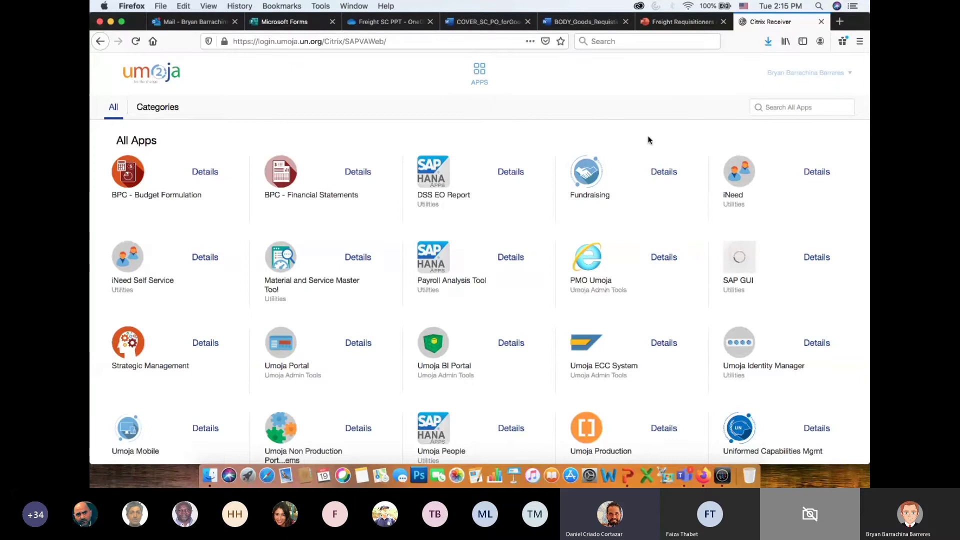
click(564, 304)
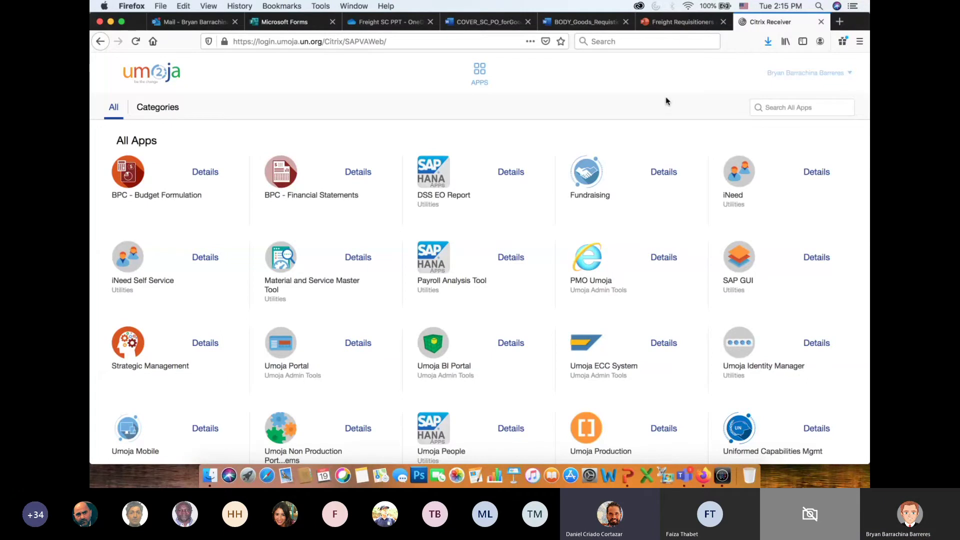
key(ctrl+Up)
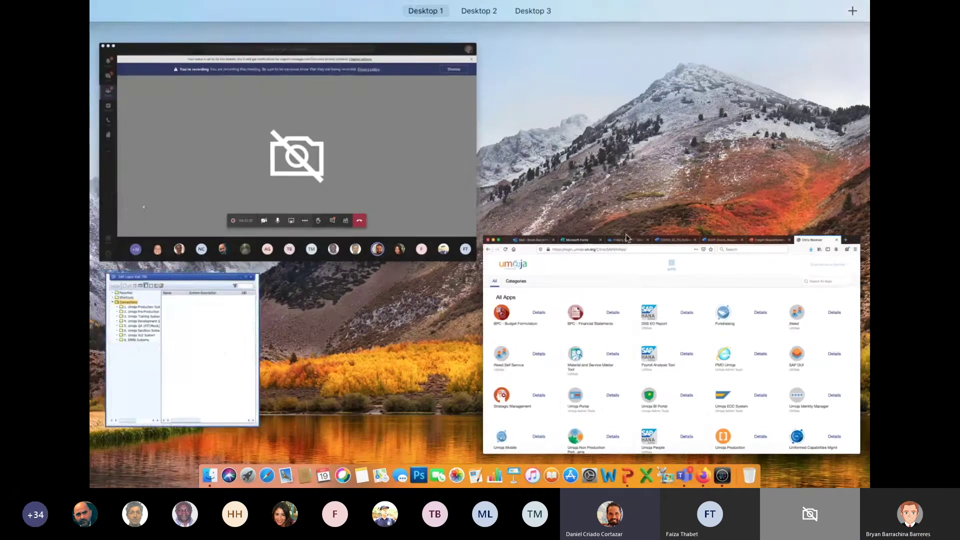
- Maximize SAP Logon Pad, widen its list pane, and show the 5. Umoja QA (PIT/Mock) Systems folder
click(215, 334)
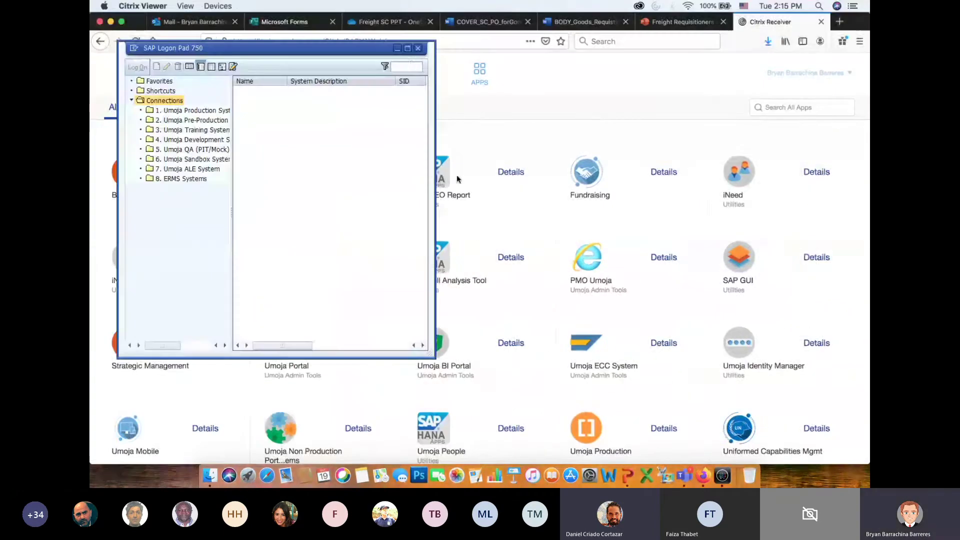
click(407, 49)
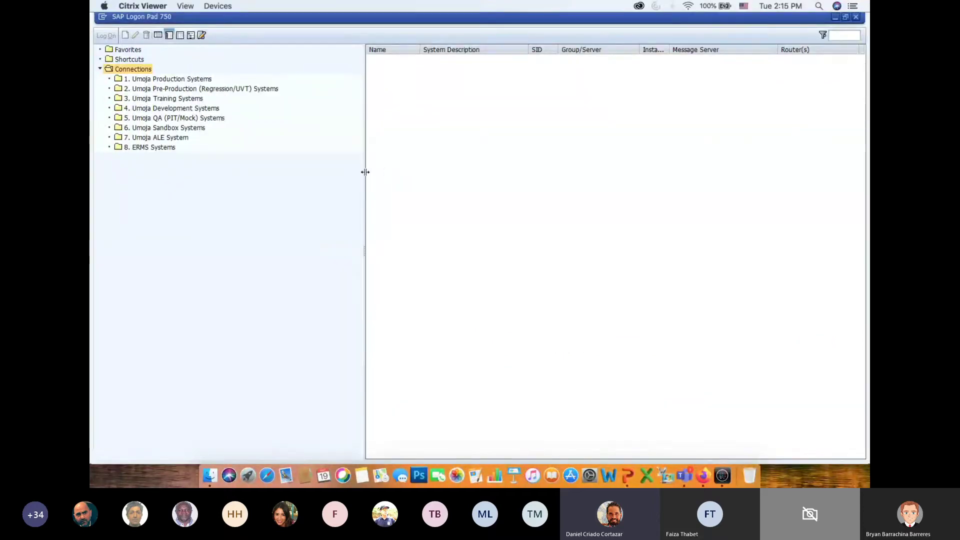
drag(365, 172, 294, 170)
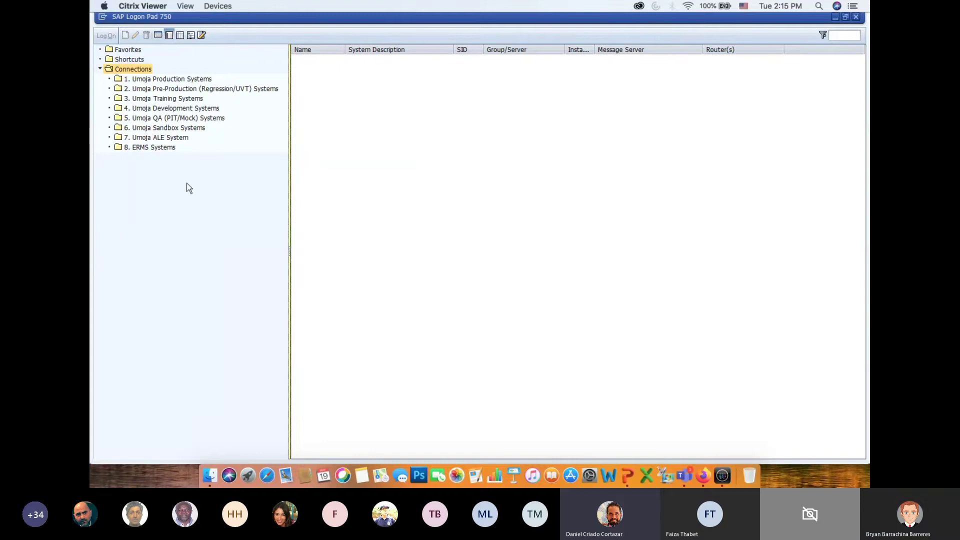
click(181, 120)
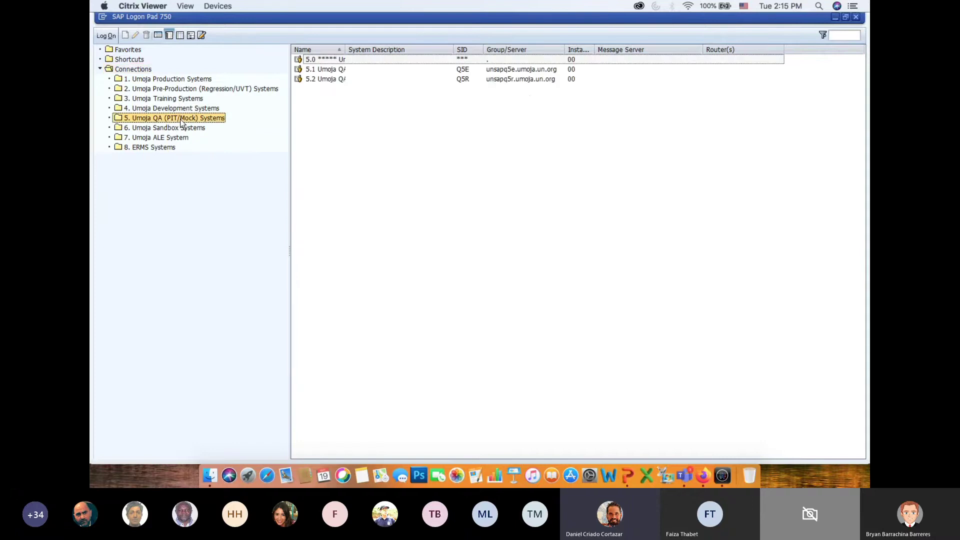
double_click(345, 50)
- Select the 5.1 Umoja QA ECC (Q5E) connection
click(363, 70)
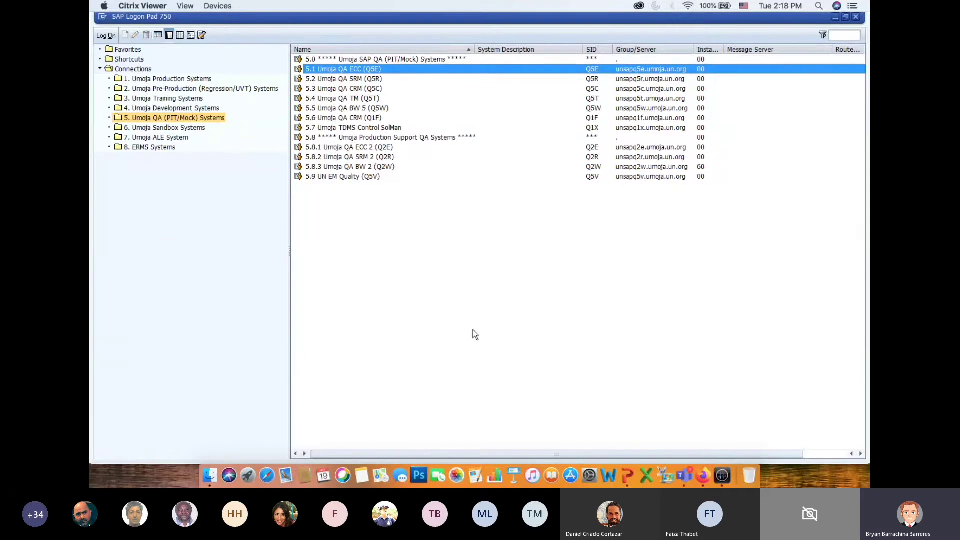
- Log on to 5.1 Umoja QA ECC (Q5E) with the saved user name and password, retrying after the error
double_click(370, 67)
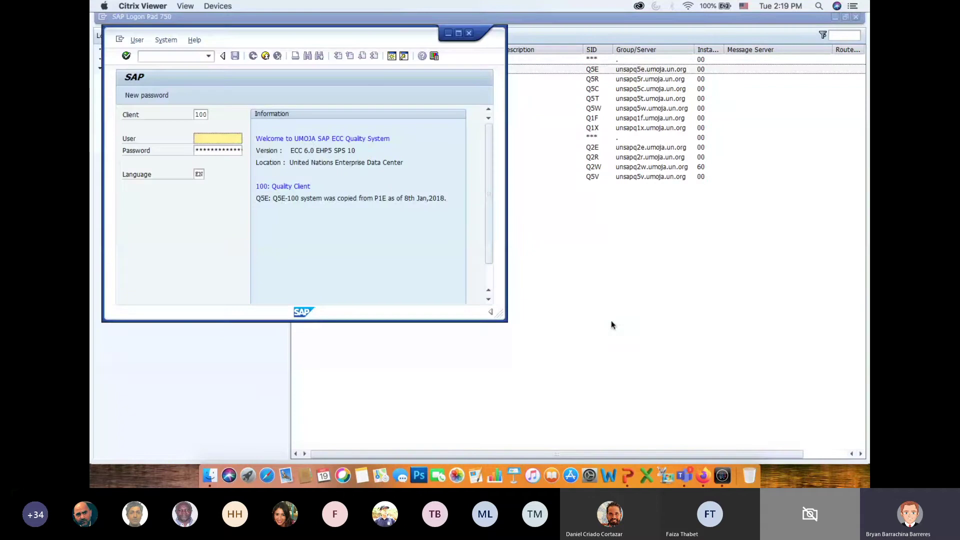
click(222, 139)
click(226, 150)
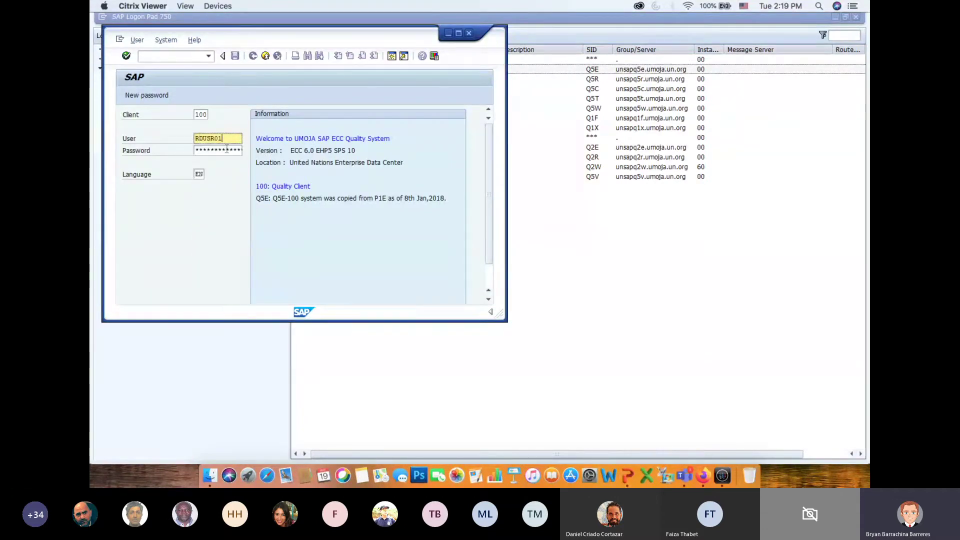
click(212, 151)
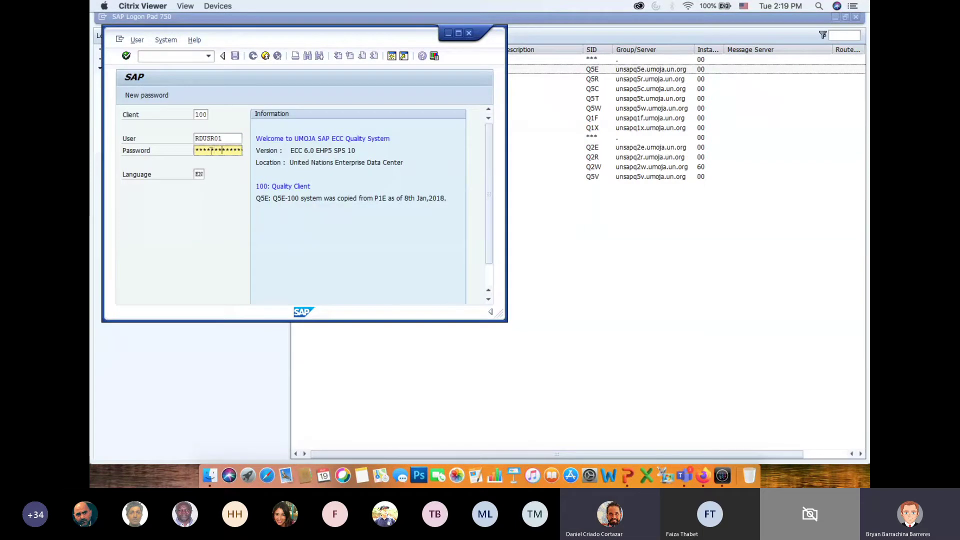
key(Return)
click(219, 151)
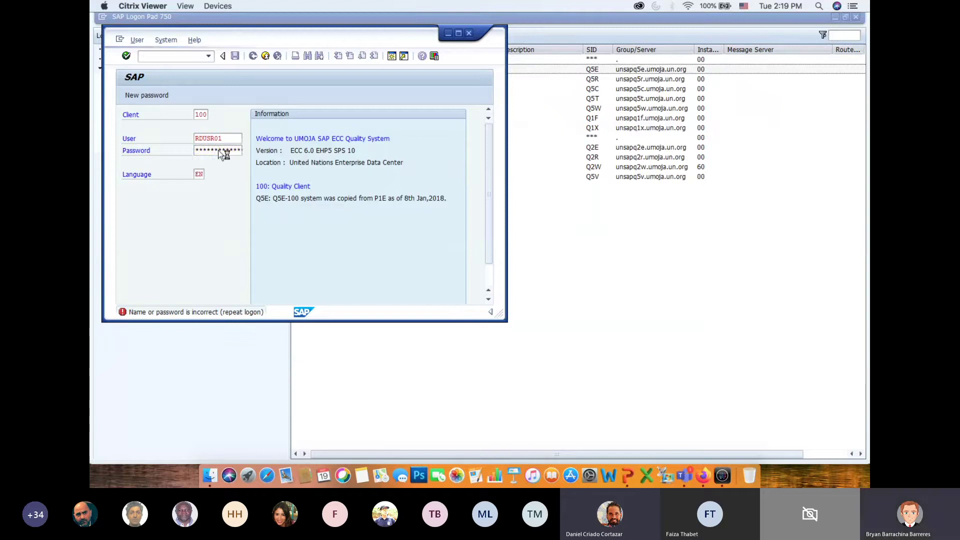
click(459, 34)
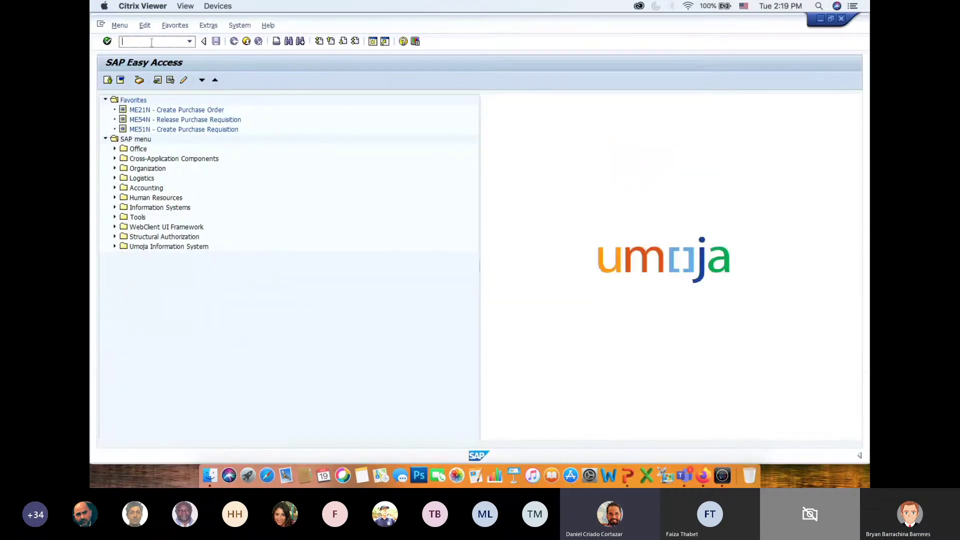
- Enter transaction code vl06 in the SAP Easy Access command field
text(vl06)
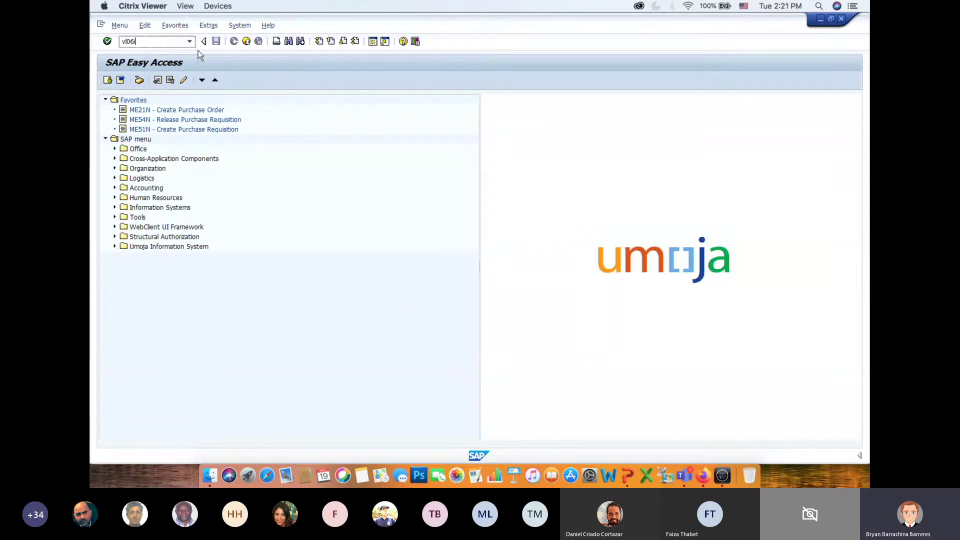
key(Return)
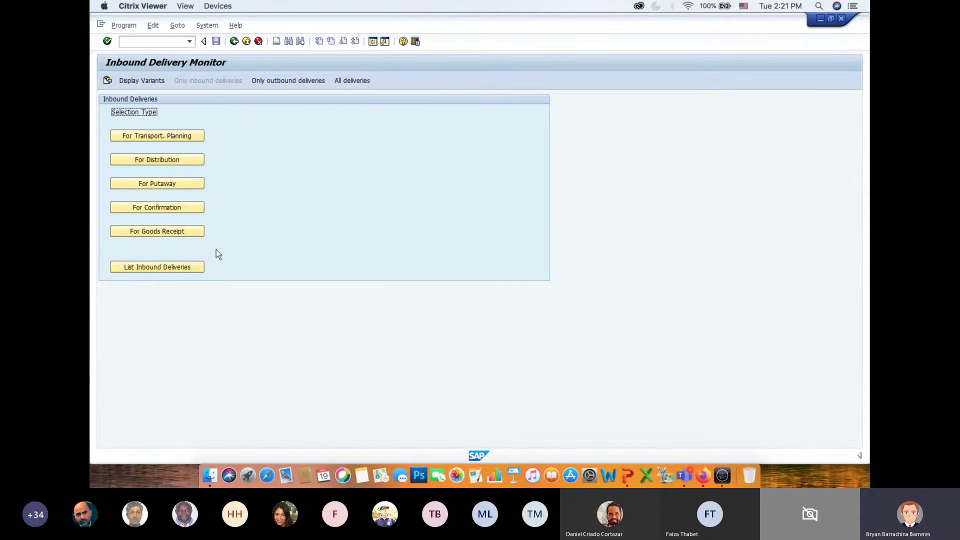
click(184, 266)
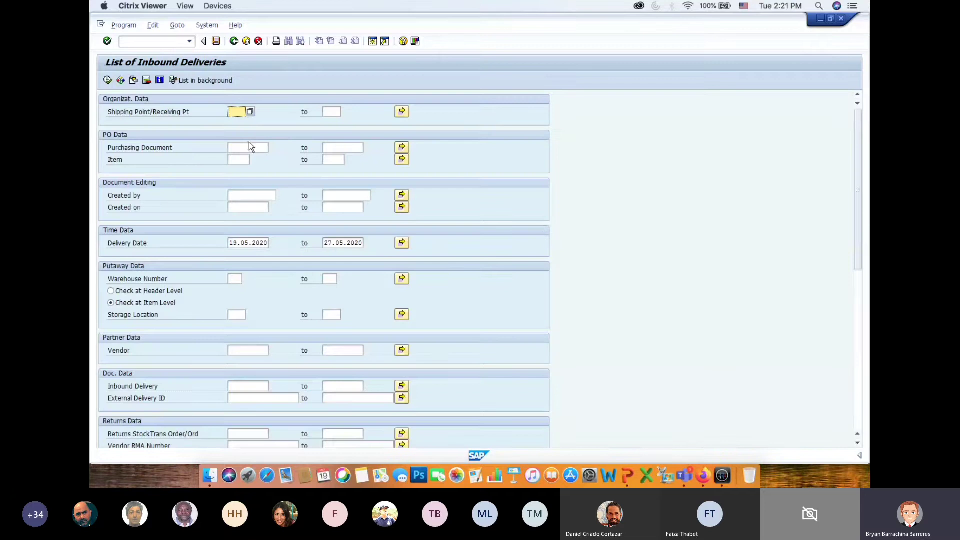
click(249, 147)
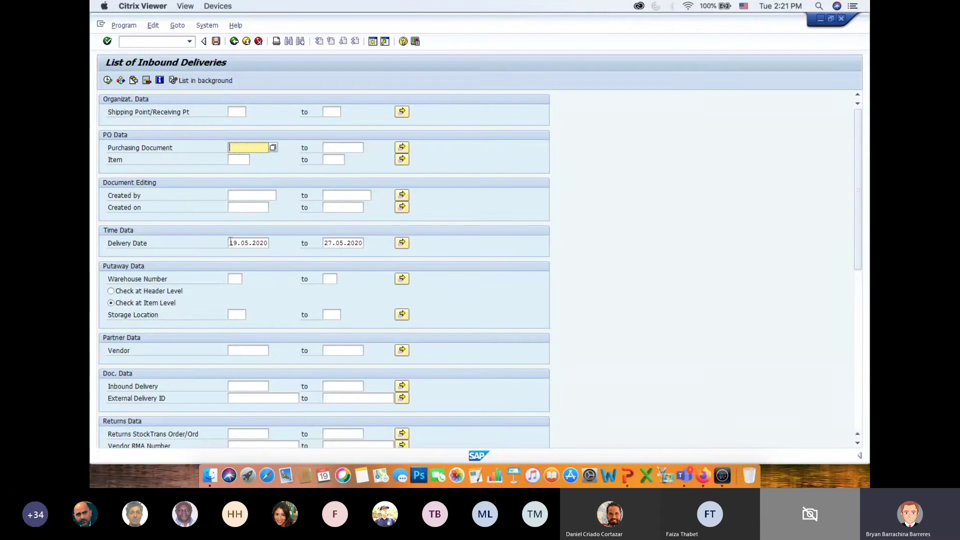
drag(230, 242, 363, 243)
key(BackSpace)
key(BackSpace)
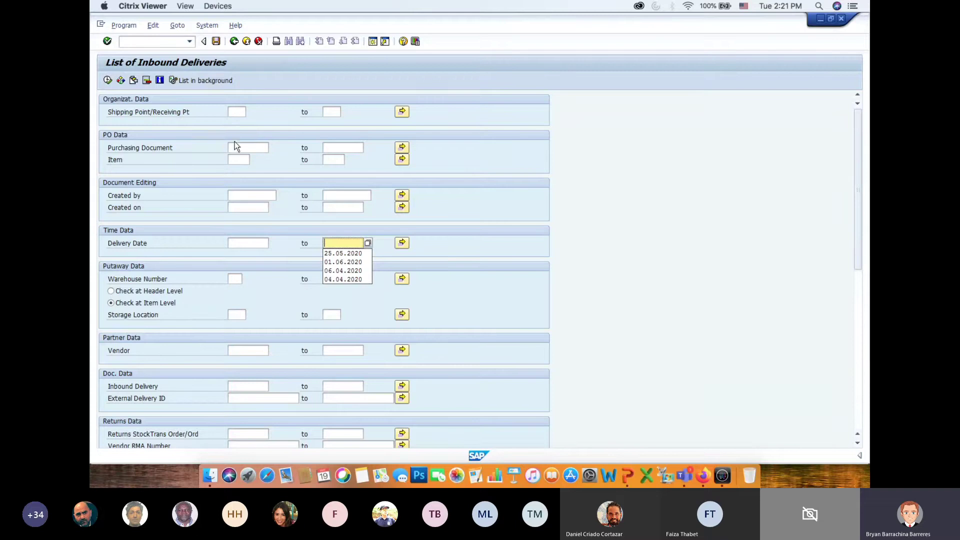
click(242, 146)
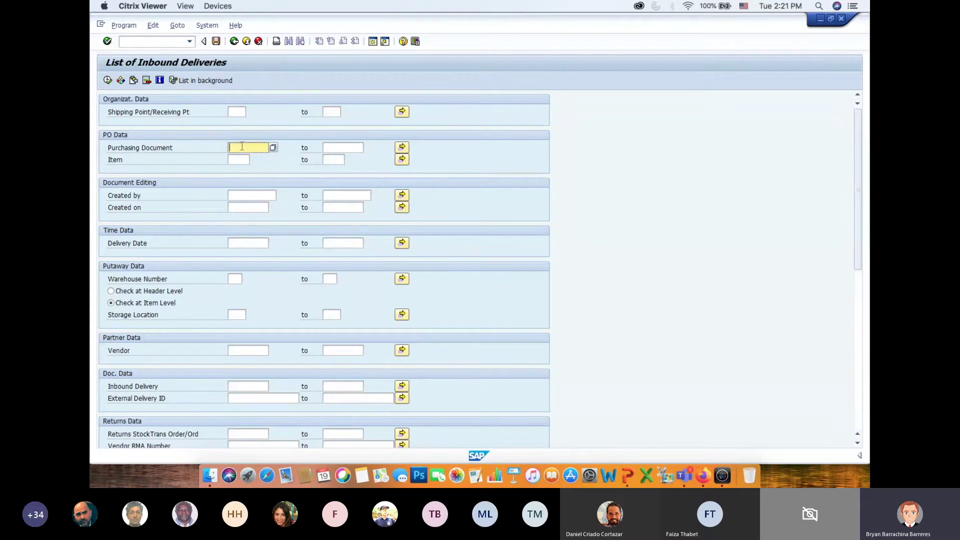
text(22000)
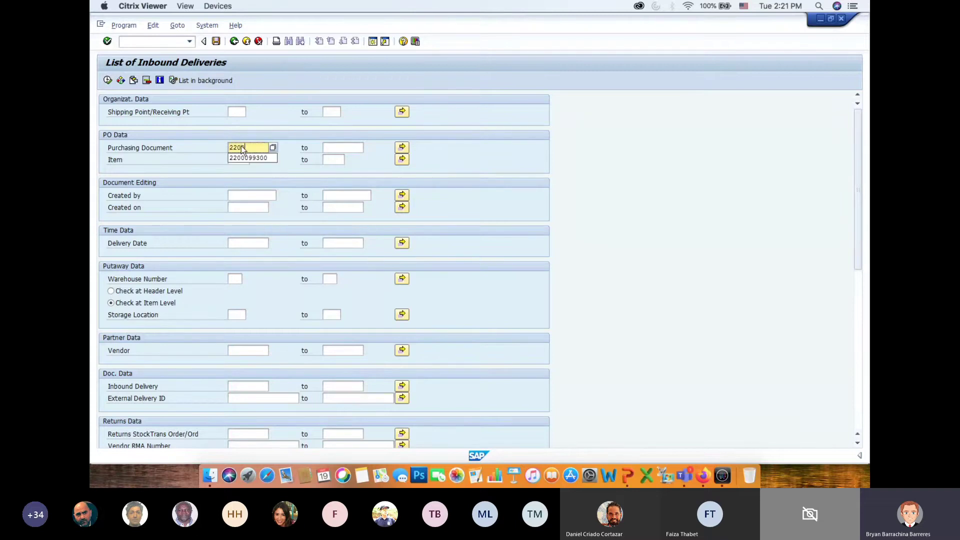
text(99302)
click(108, 80)
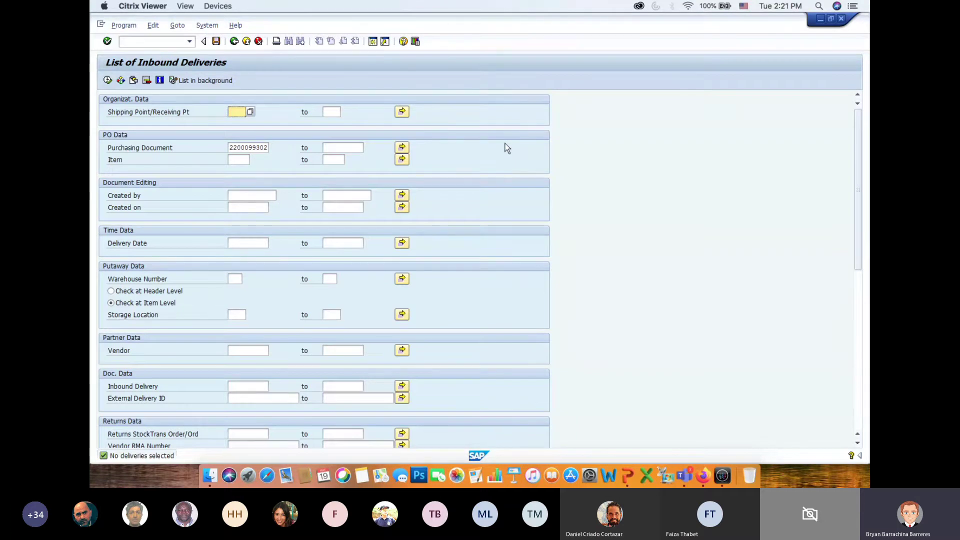
click(158, 44)
- Test-run VL34 inbound delivery generation for plant SS10, storage location 3104, finding 3 deliveries
text(/)
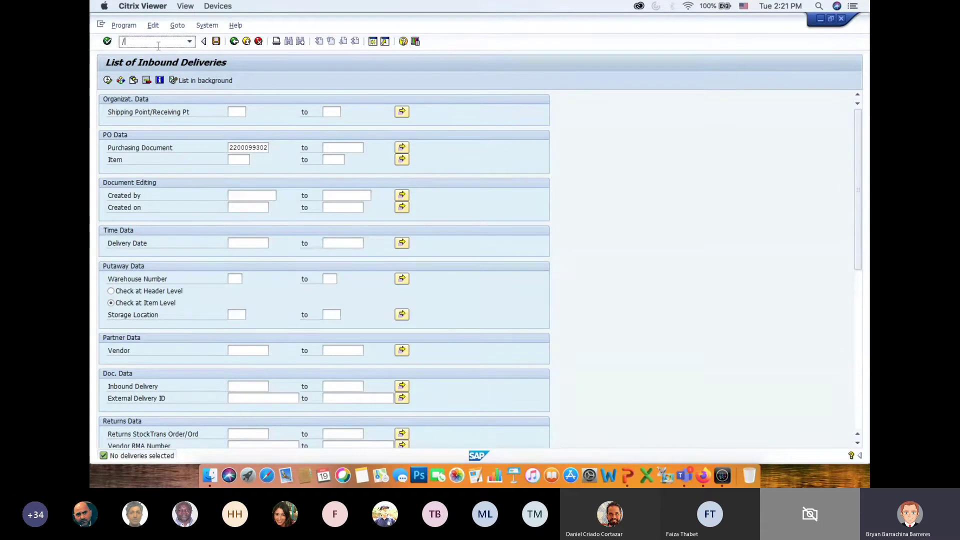
text(nvl34)
key(Return)
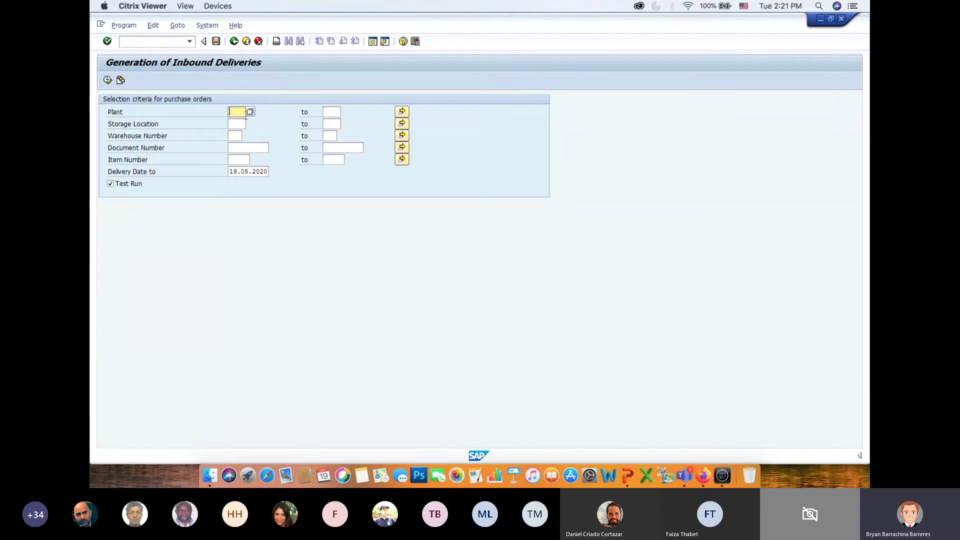
click(245, 113)
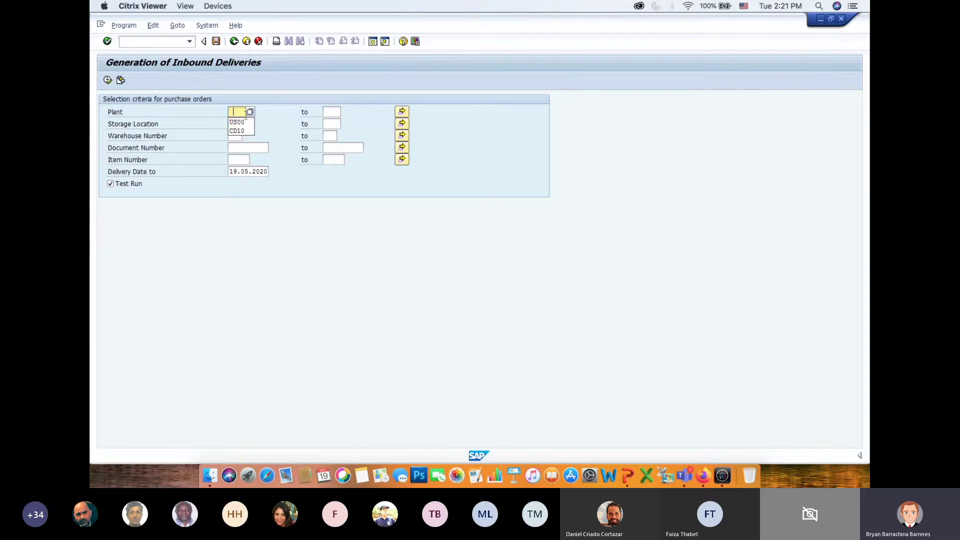
click(242, 112)
text(ss10)
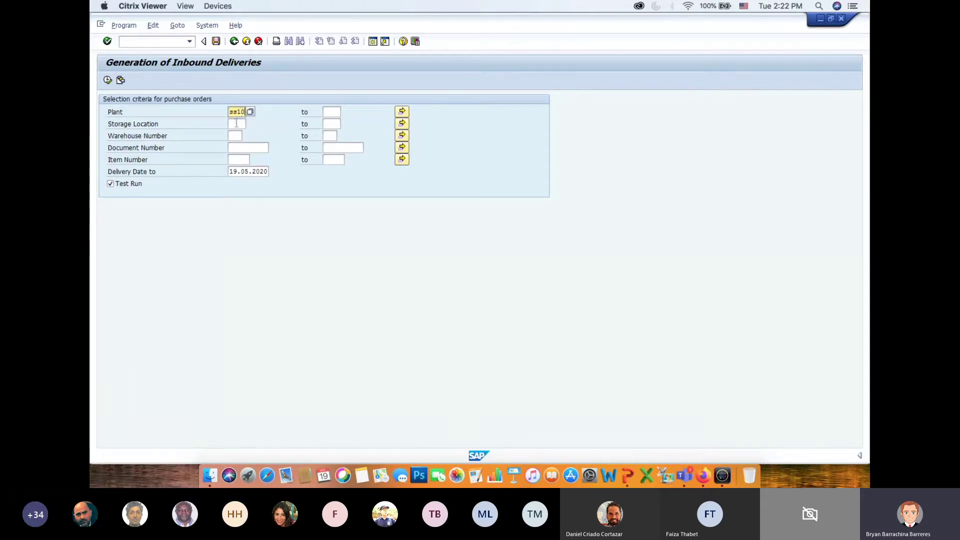
click(236, 124)
text(3104)
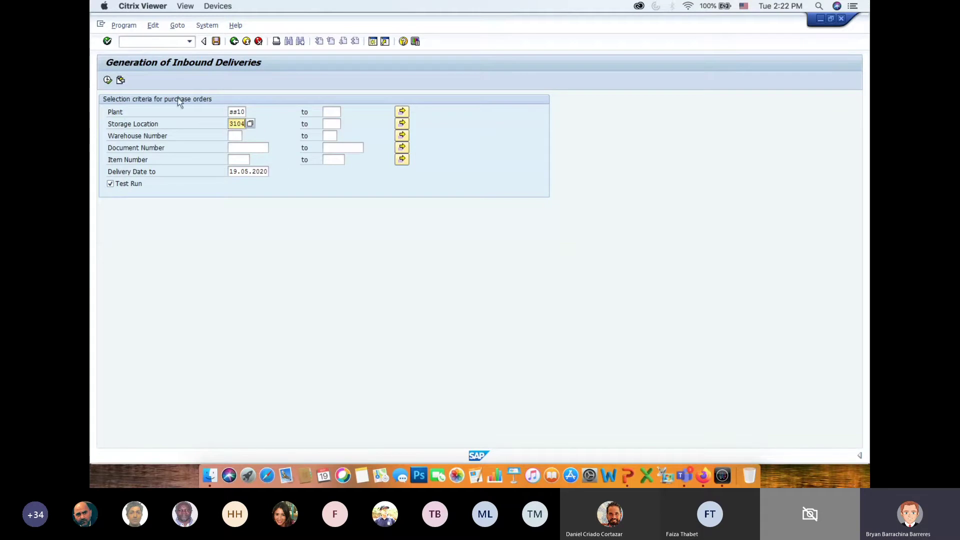
click(108, 80)
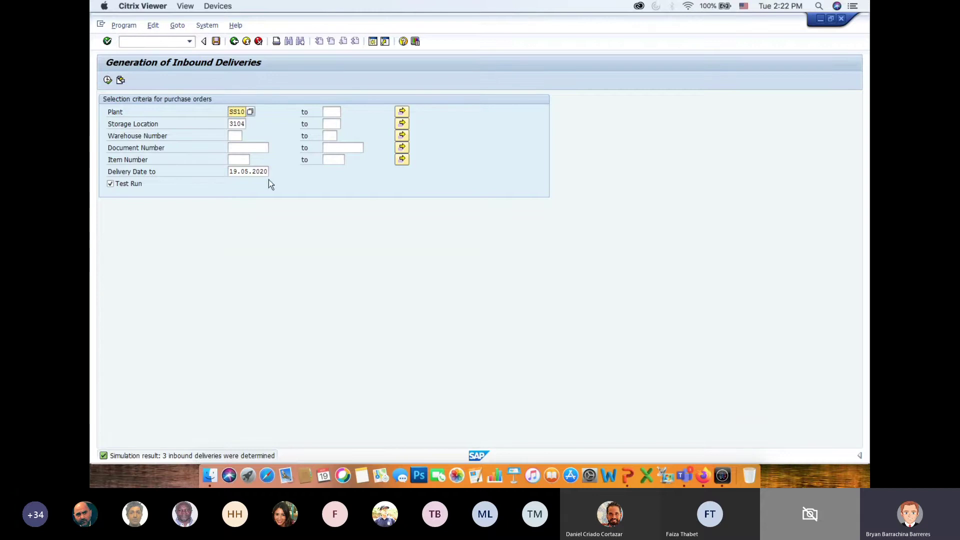
- Turn off Test Run and generate the three SS10/3104 inbound deliveries, then close the log
click(110, 184)
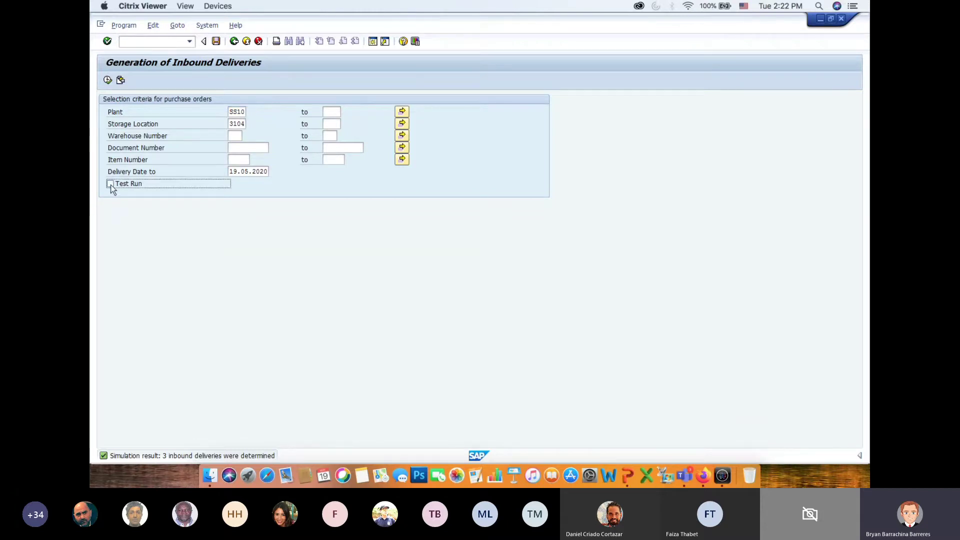
click(108, 81)
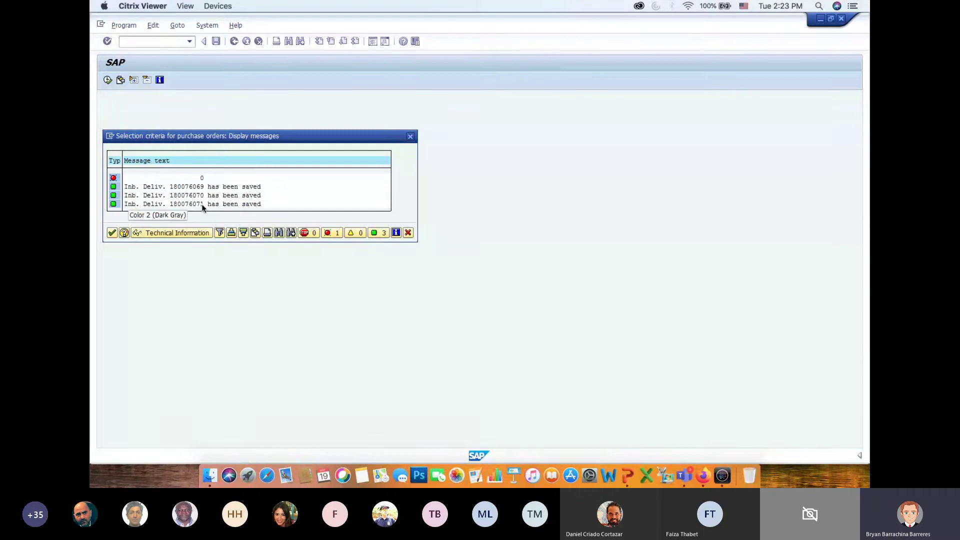
click(112, 233)
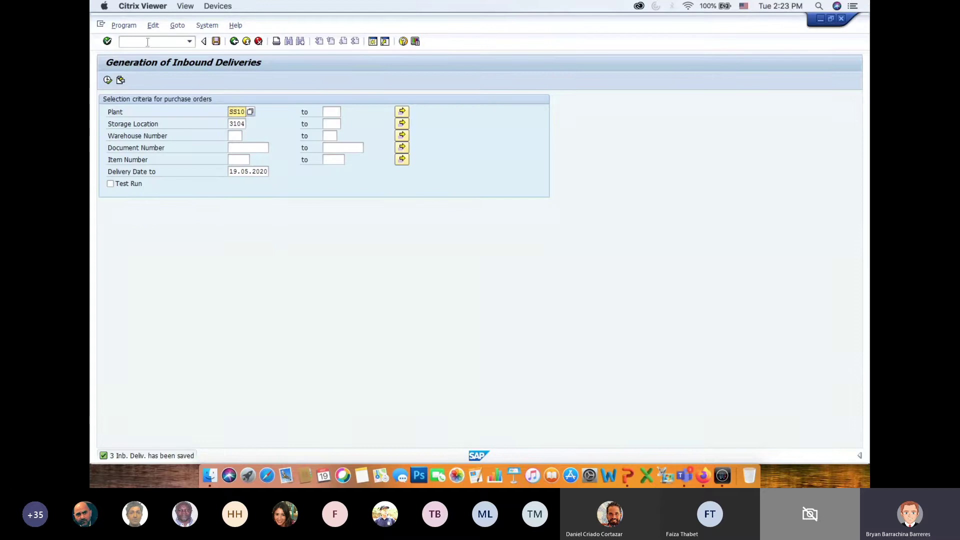
- Open /nVL06I and choose List Inbound Deliveries
click(148, 42)
text(/n)
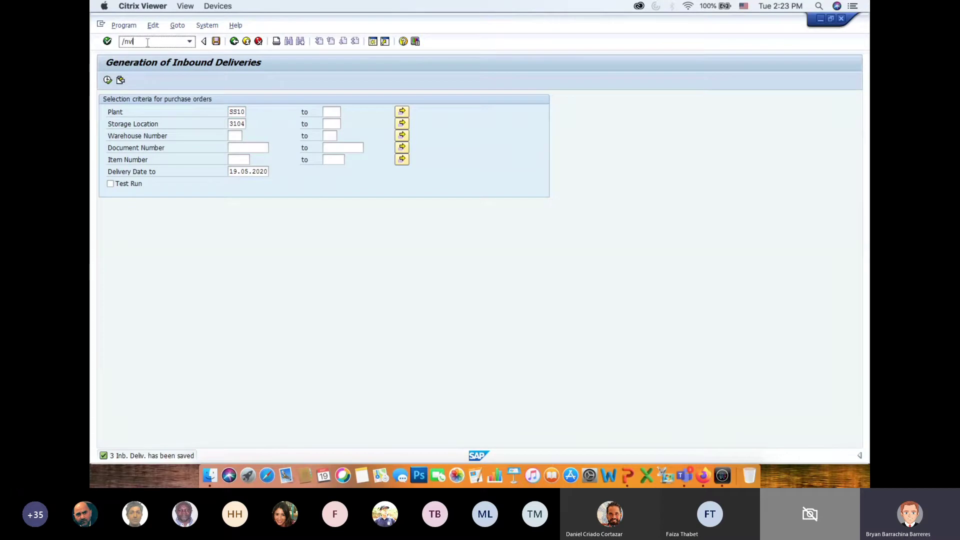
text(vl06i)
key(Return)
click(175, 268)
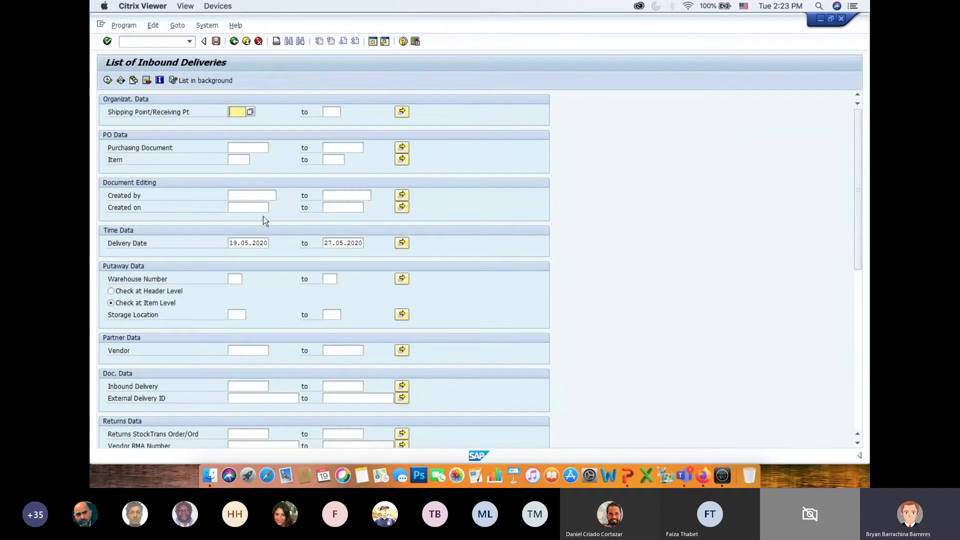
drag(268, 242, 245, 243)
key(BackSpace)
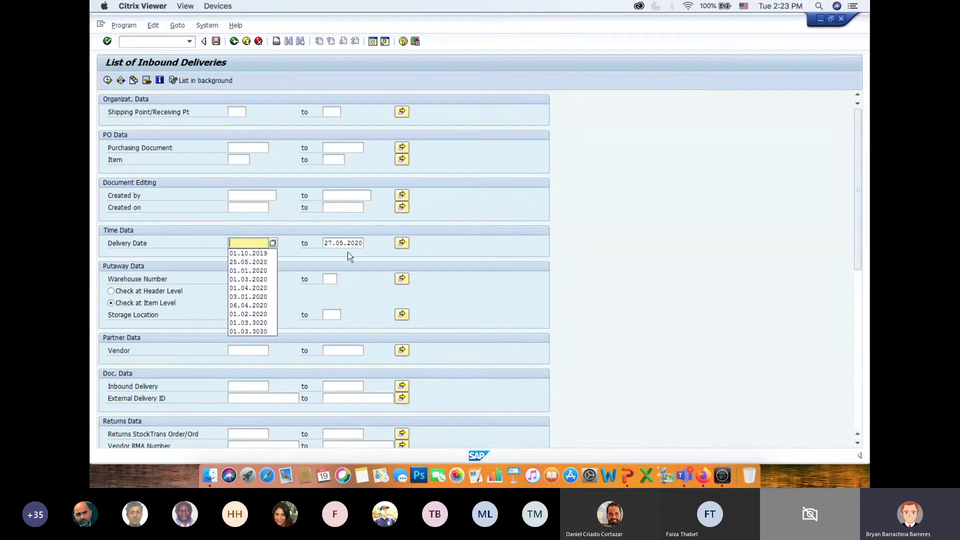
drag(363, 243, 324, 243)
key(BackSpace)
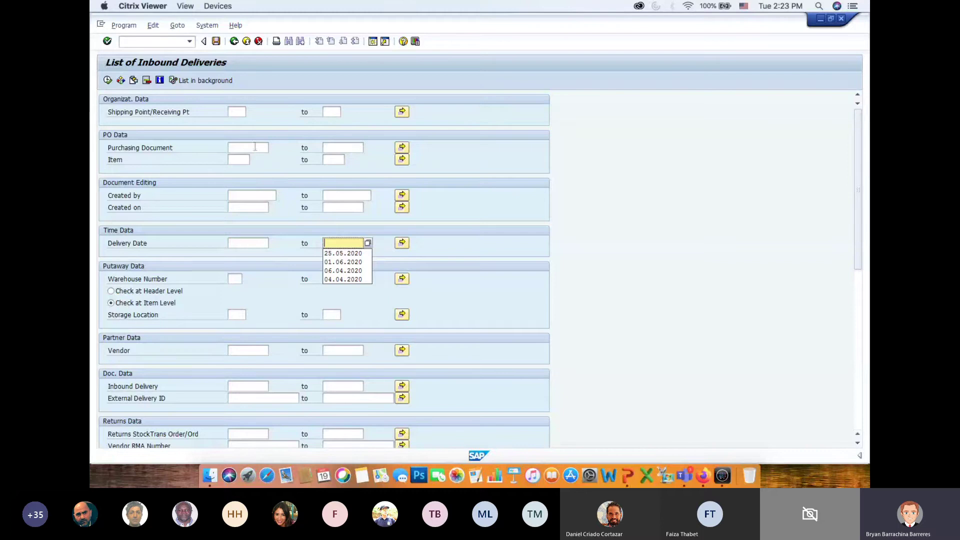
click(256, 147)
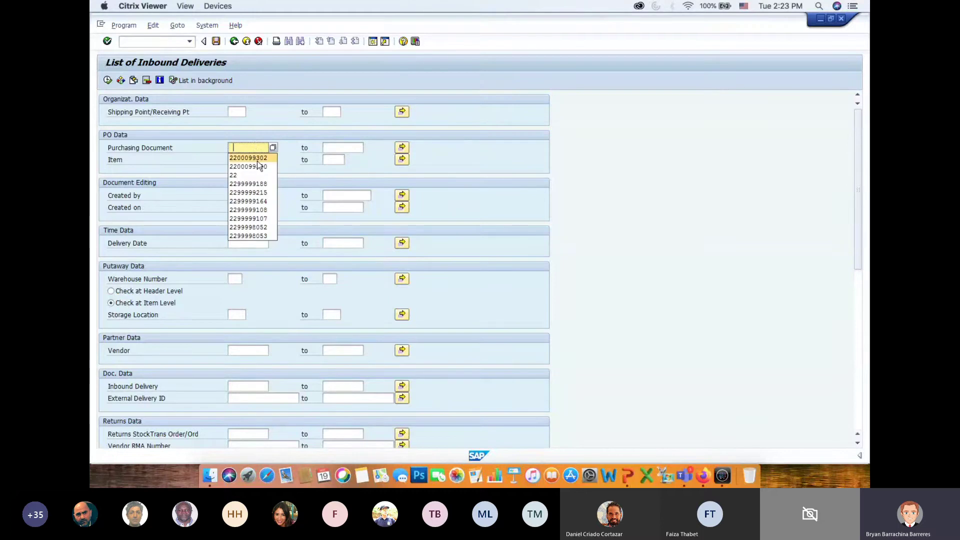
click(258, 160)
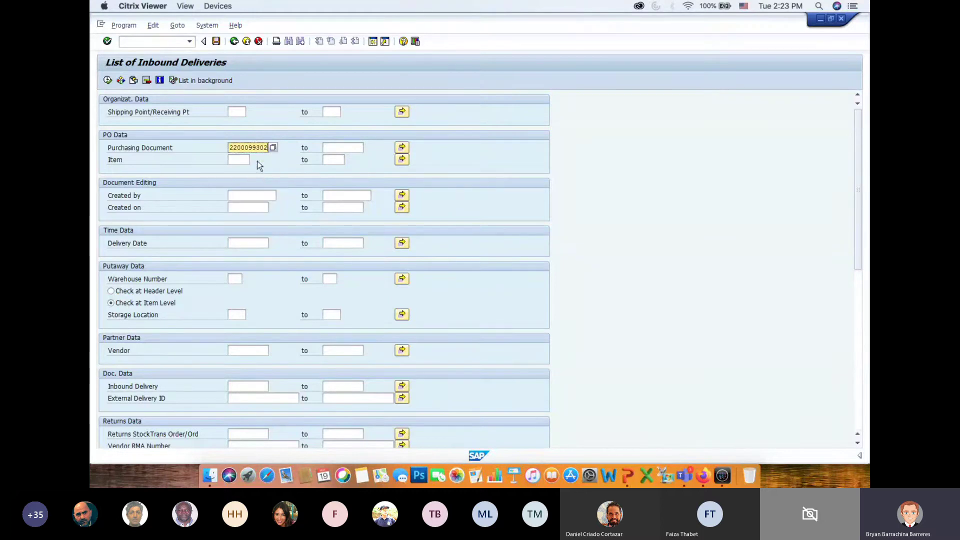
click(107, 80)
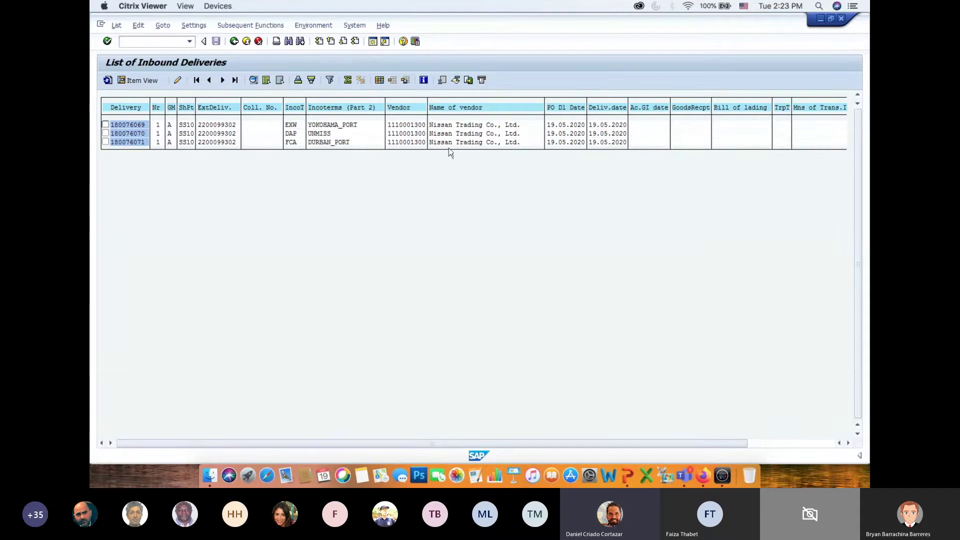
- Return from the three-delivery list to the selection screen and select the Created on field
click(233, 42)
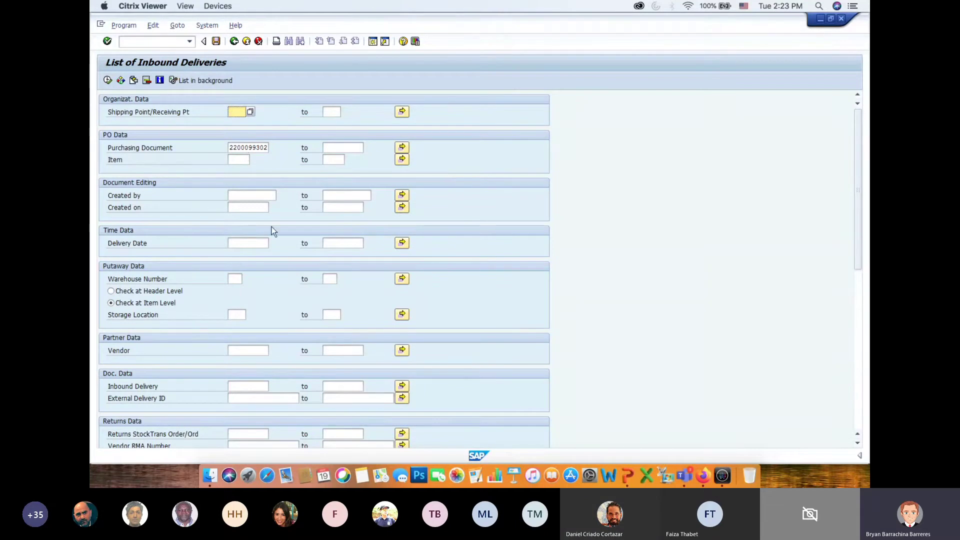
click(261, 207)
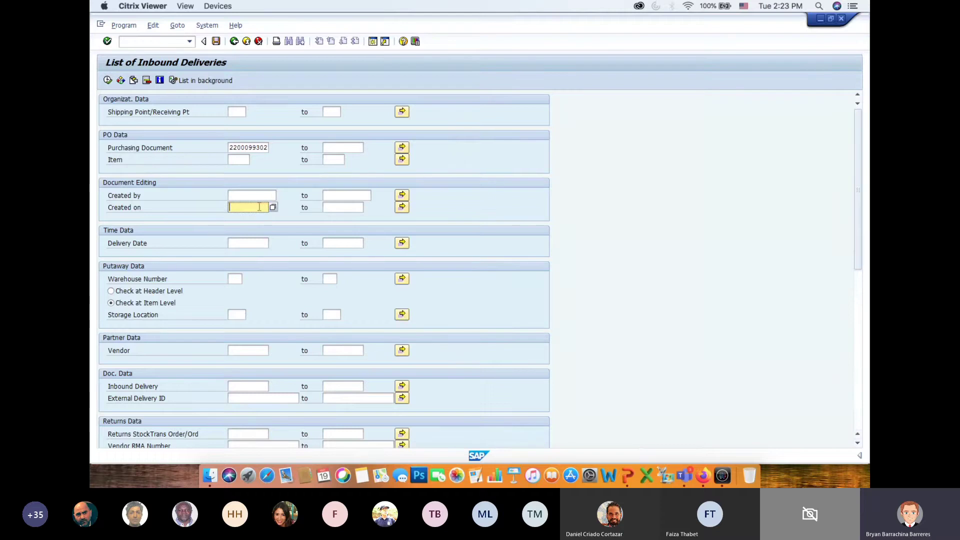
- Enter 19.05.2020 as the Created on date range
text(19.05.2020)
click(344, 206)
text(1)
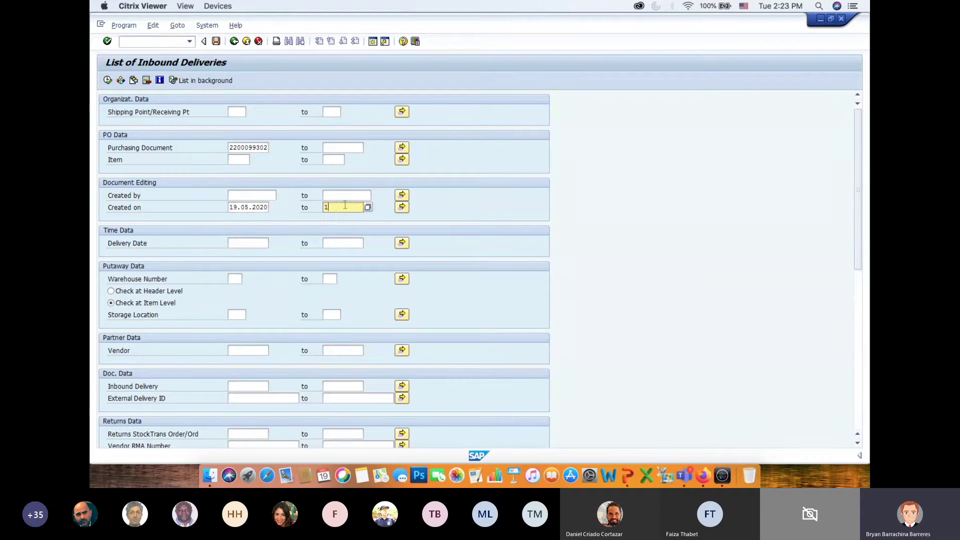
text(9.05.2020)
- Remove the purchasing document filter and rerun the search by creation date only
double_click(260, 148)
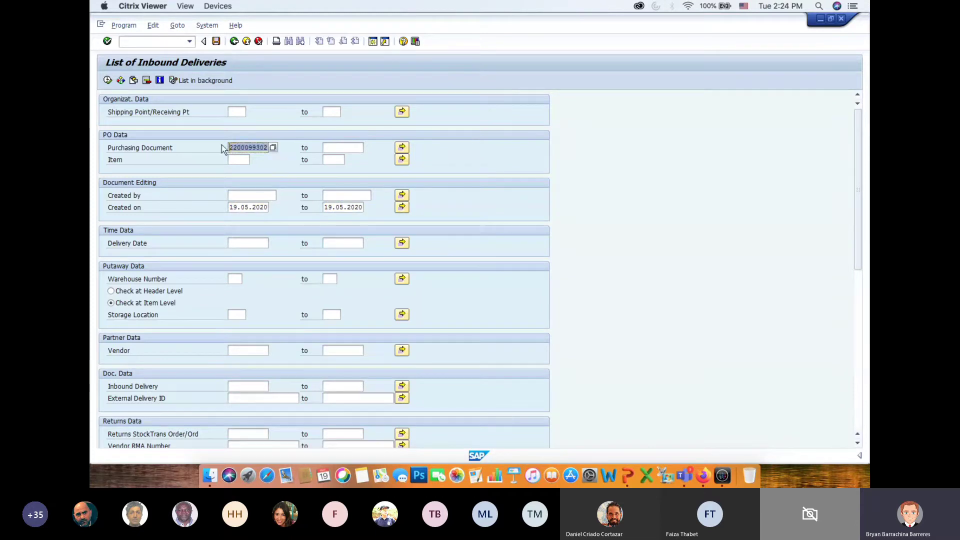
key(Delete)
key(Escape)
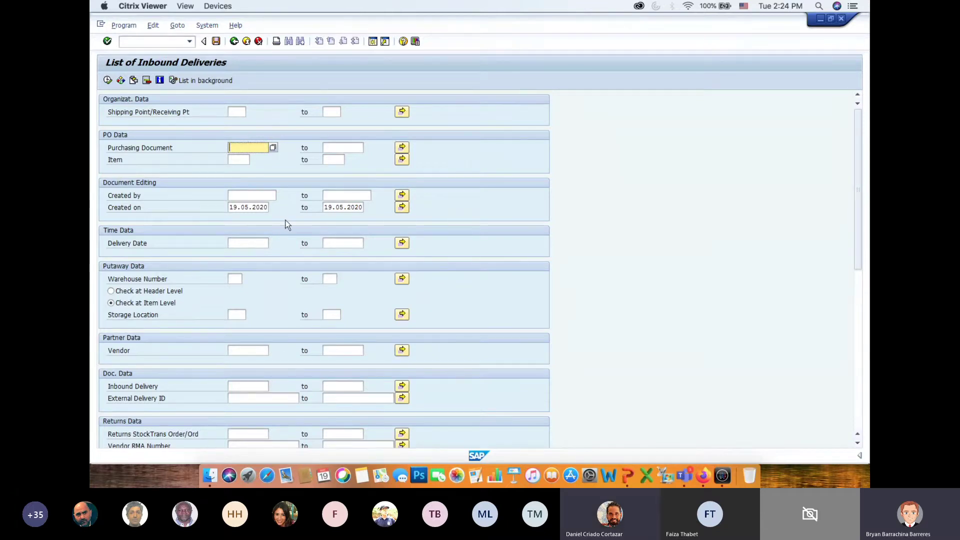
scroll(286, 220, down, 3)
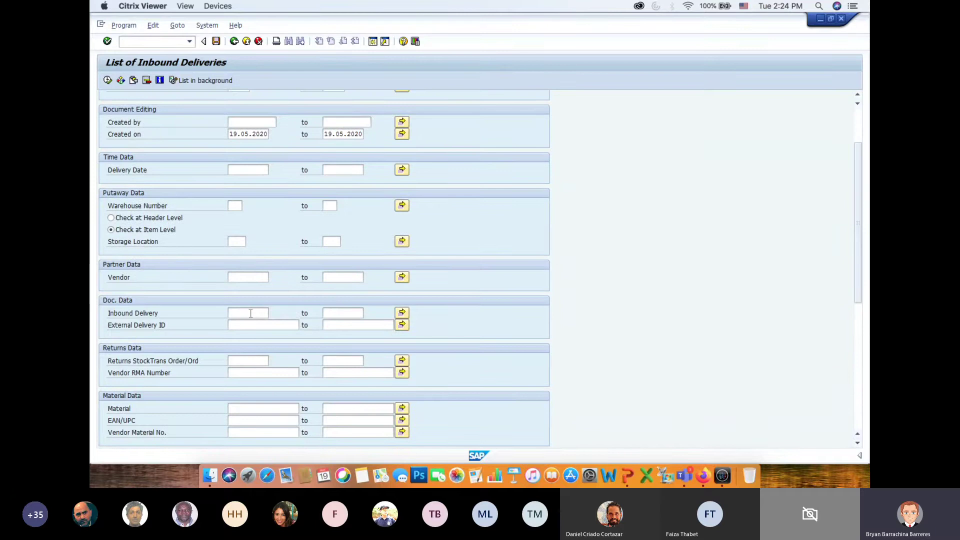
click(244, 313)
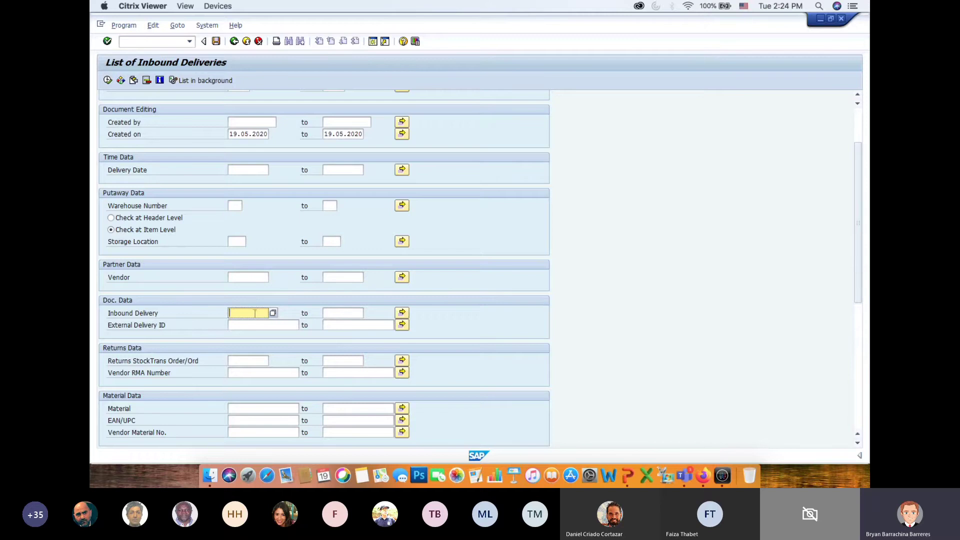
scroll(258, 314, down, 8)
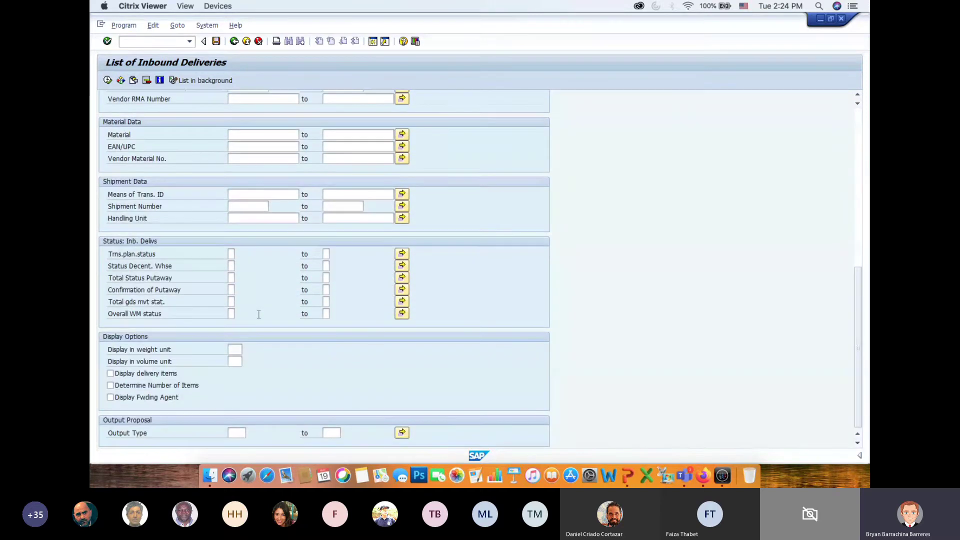
scroll(287, 278, up, 2)
scroll(286, 278, up, 10)
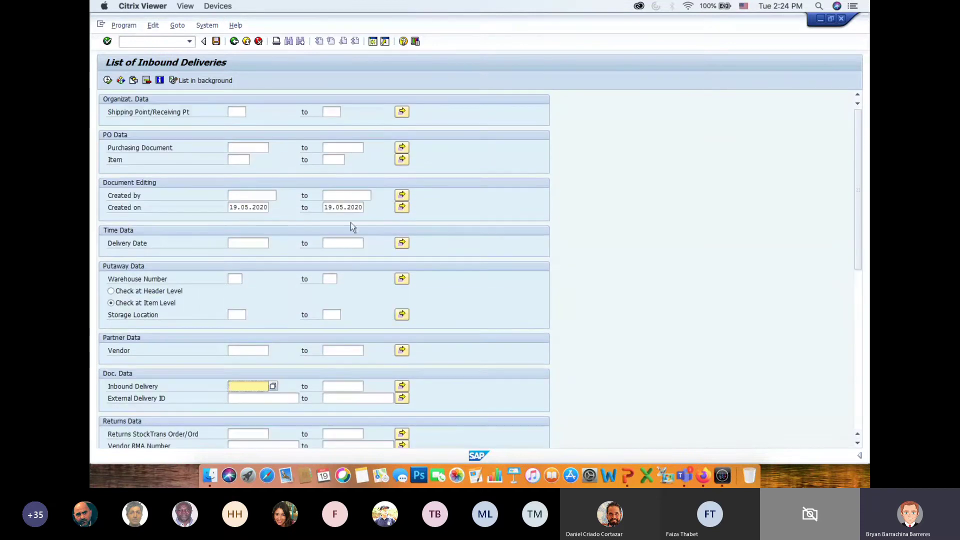
click(108, 80)
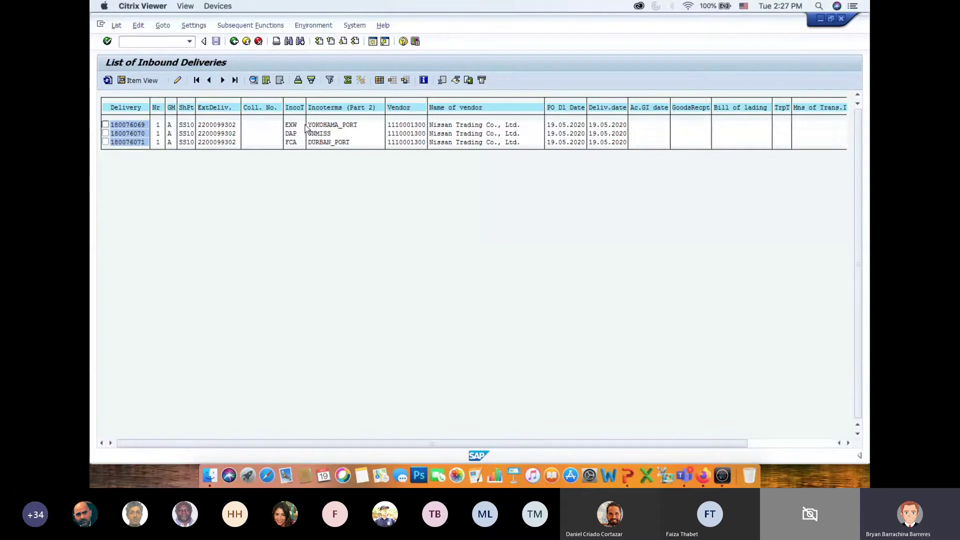
- Open delivery 180076069 from the list to display its single forklift item
double_click(131, 124)
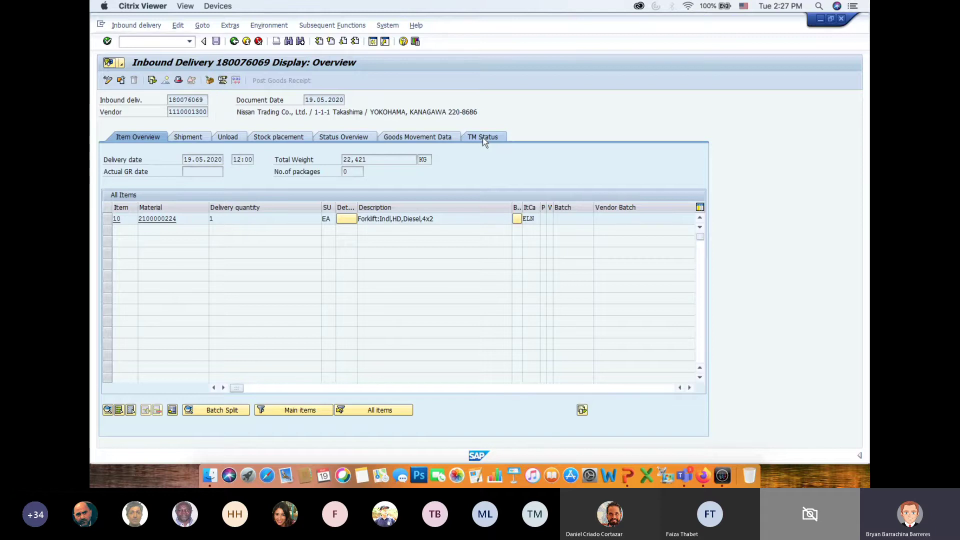
- Show delivery 180076069's TM Status: control key 0010, order scheduling inactive
click(482, 137)
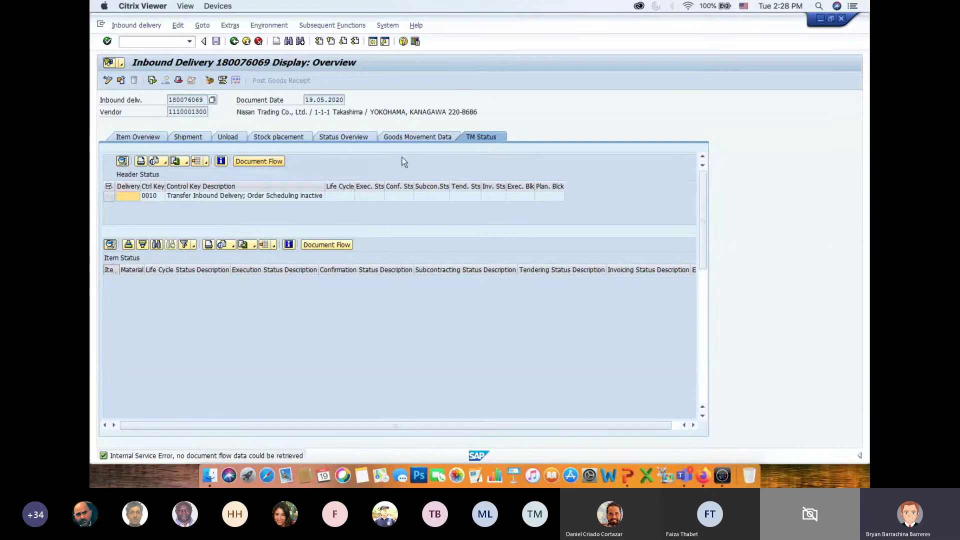
- Return to delivery 180076069's Item Overview showing the forklift, 1 EA, 22,421 KG
click(133, 136)
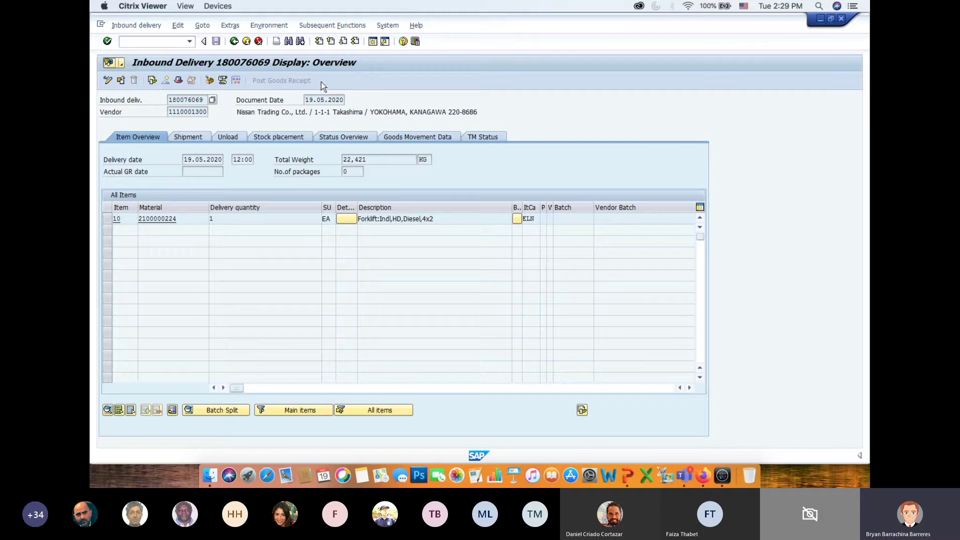
- Open inbound delivery 180076070 from the list, view its TM status, and request log-off
click(234, 41)
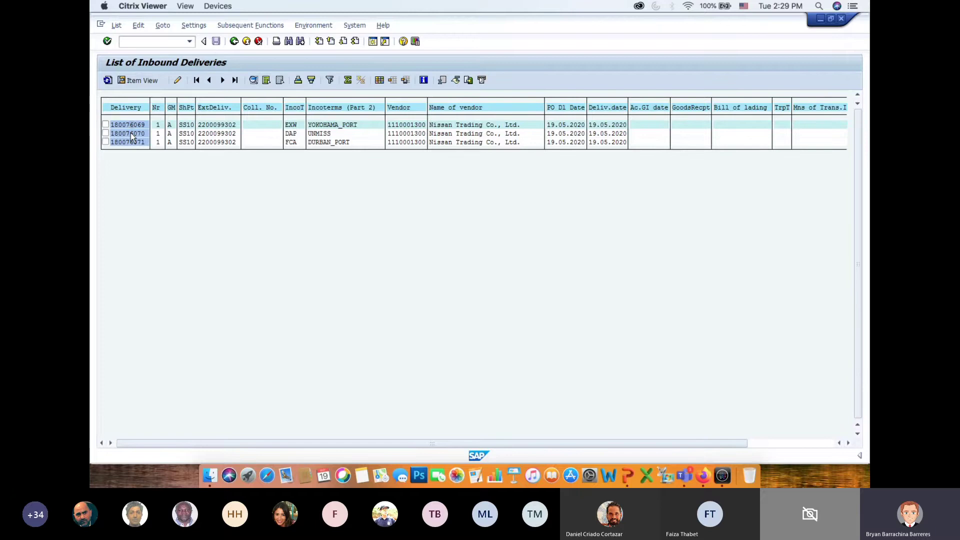
double_click(130, 133)
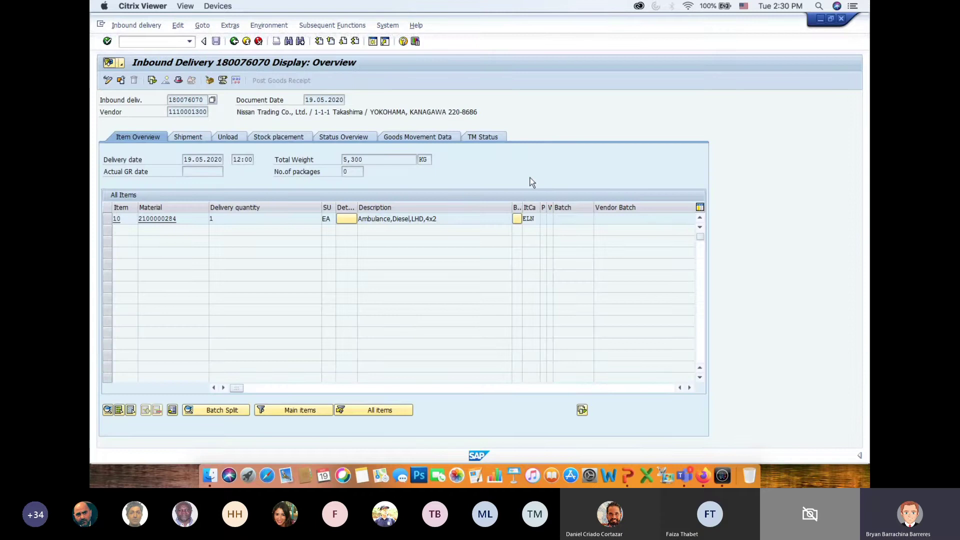
click(487, 135)
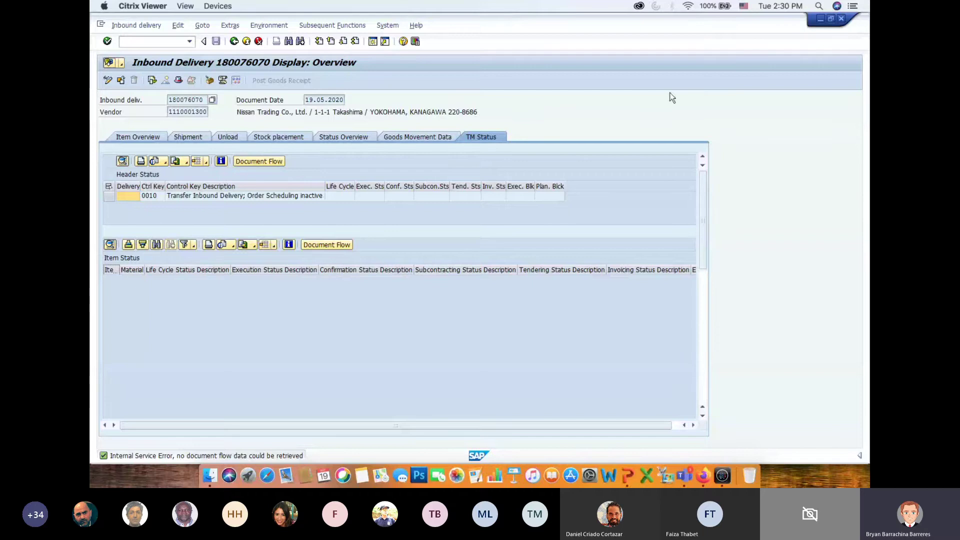
click(841, 18)
- Confirm log-off and open the Training ECC connection under 3. Umoja Training Systems
click(200, 213)
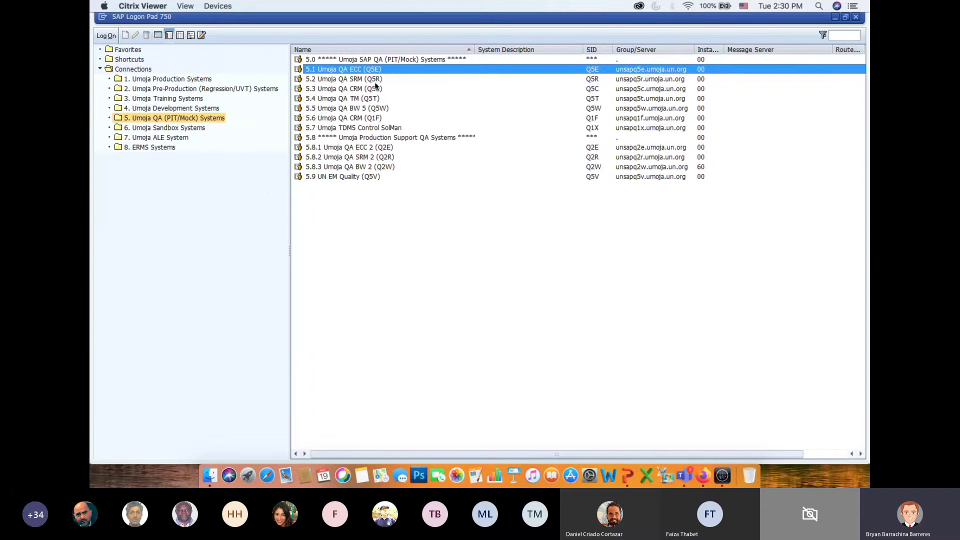
click(179, 94)
click(186, 100)
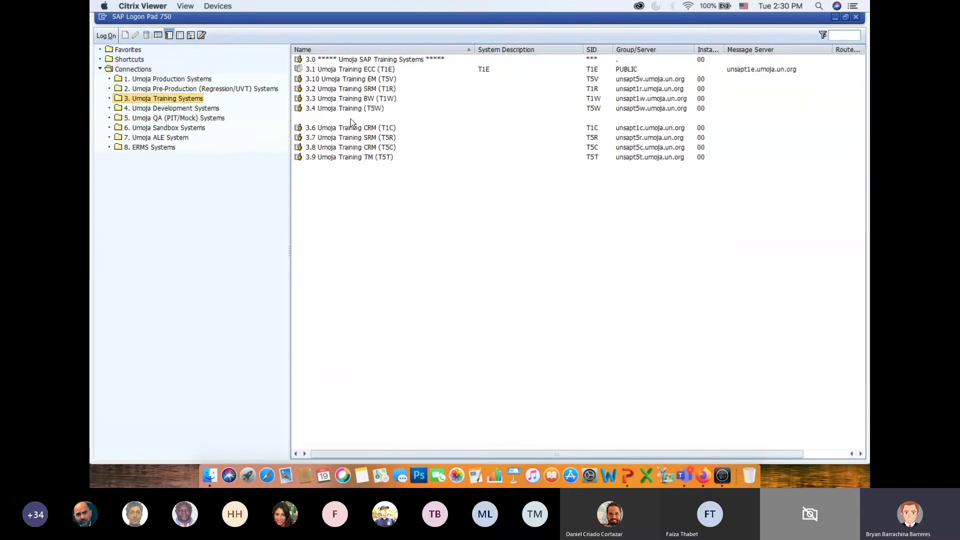
double_click(350, 118)
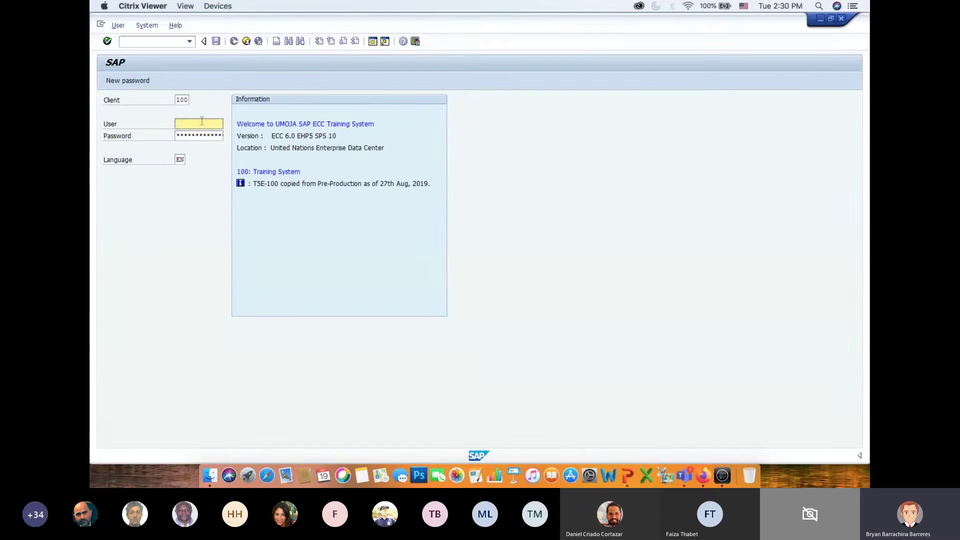
- Log on with the saved training user name and its password
click(201, 123)
click(204, 134)
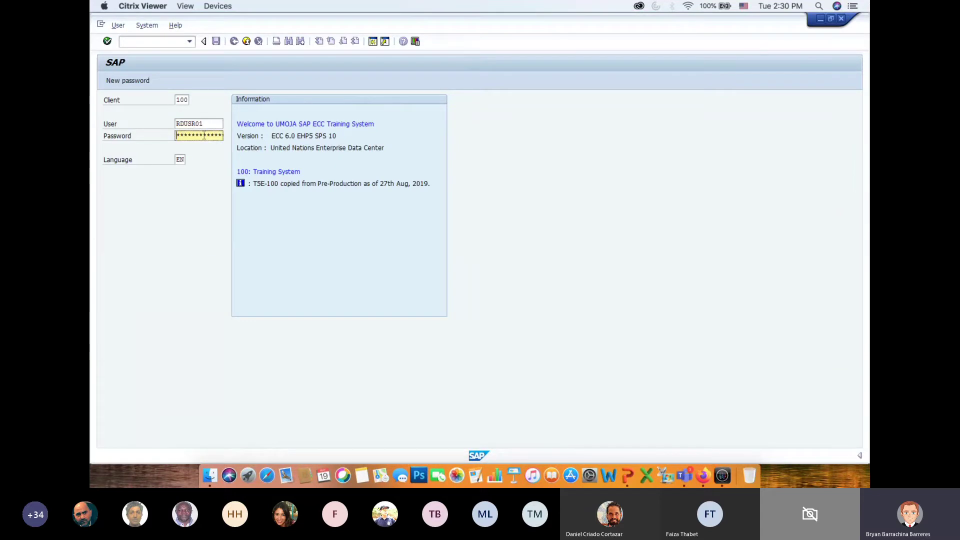
text(**)
key(Return)
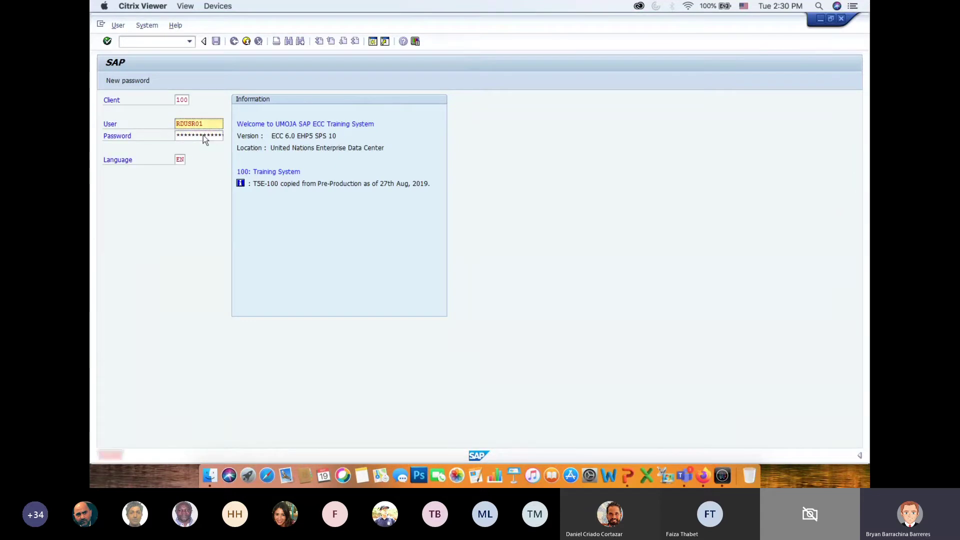
click(205, 140)
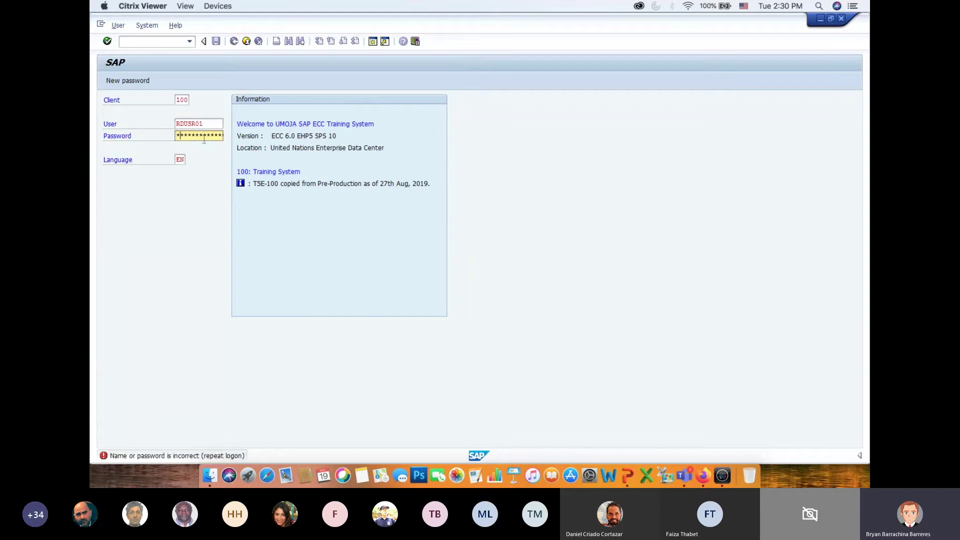
key(Return)
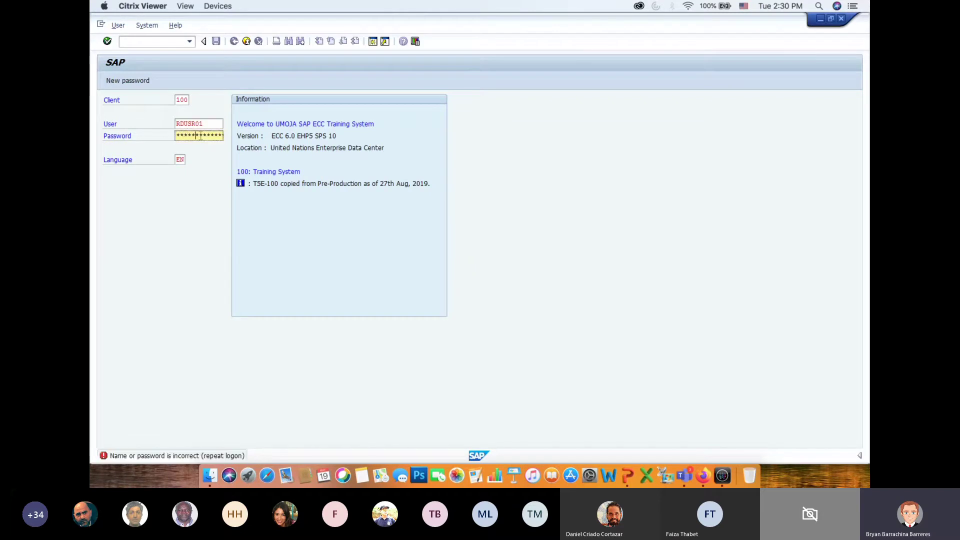
key(Return)
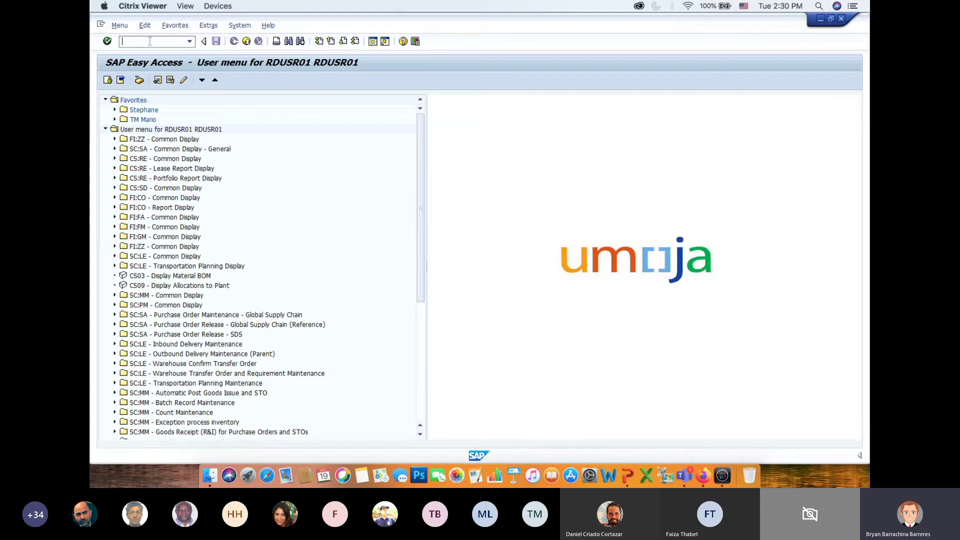
- Run VL06I and open the List of Inbound Deliveries selection screen
text(vl06i)
key(Return)
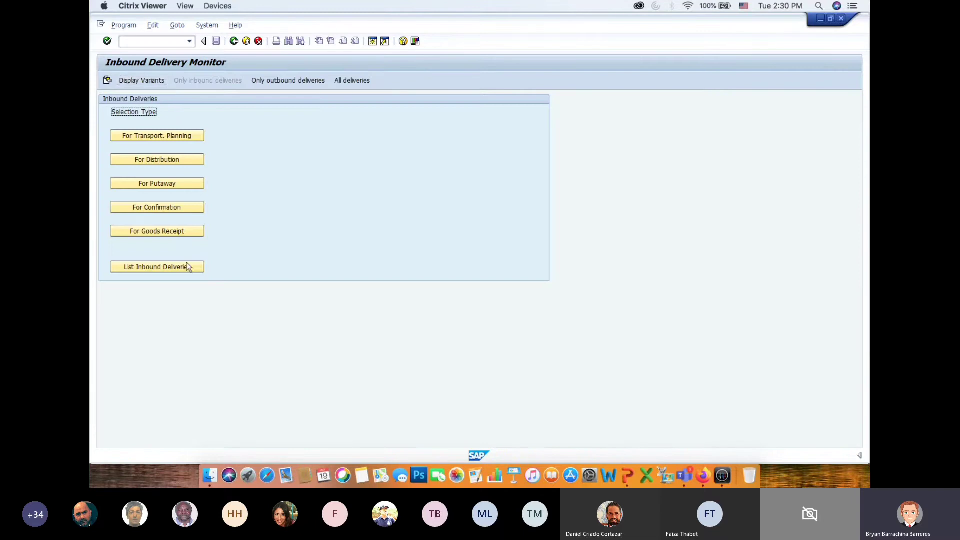
click(187, 266)
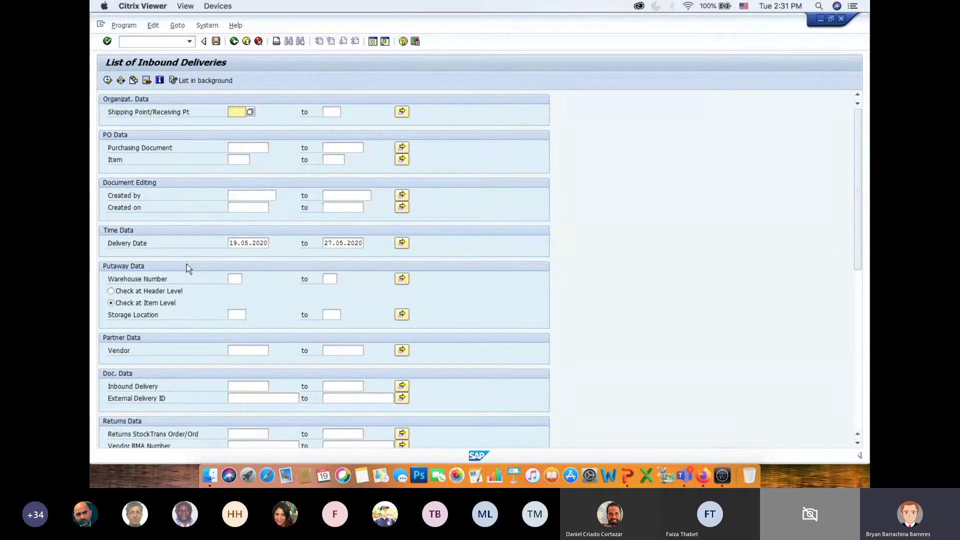
- Clear the delivery date limits 19.05.2020 and 27.05.2020, leaving the criteria blank
double_click(247, 244)
key(BackSpace)
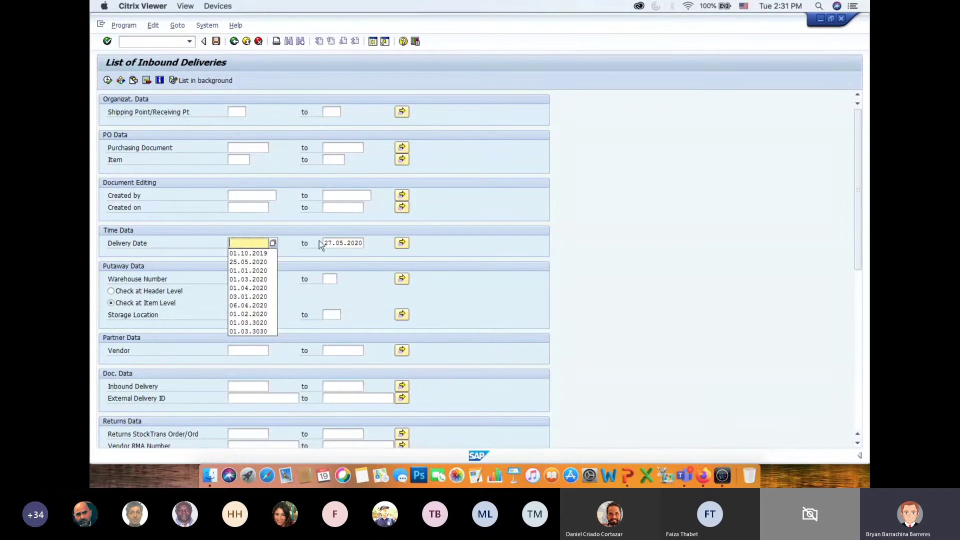
double_click(324, 244)
key(BackSpace)
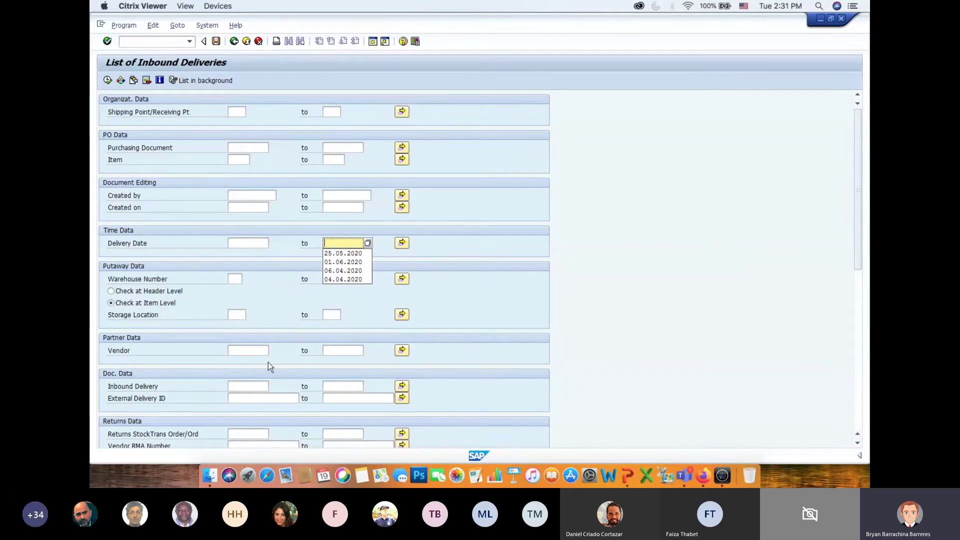
click(256, 387)
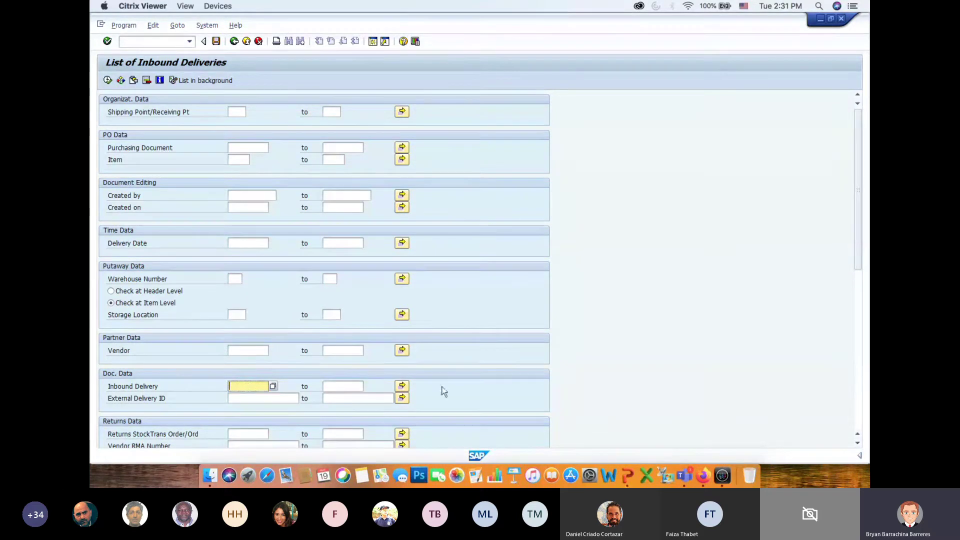
- Select inbound deliveries 180079475, 180079468 and 180078936 by multiple selection and execute the report
click(403, 386)
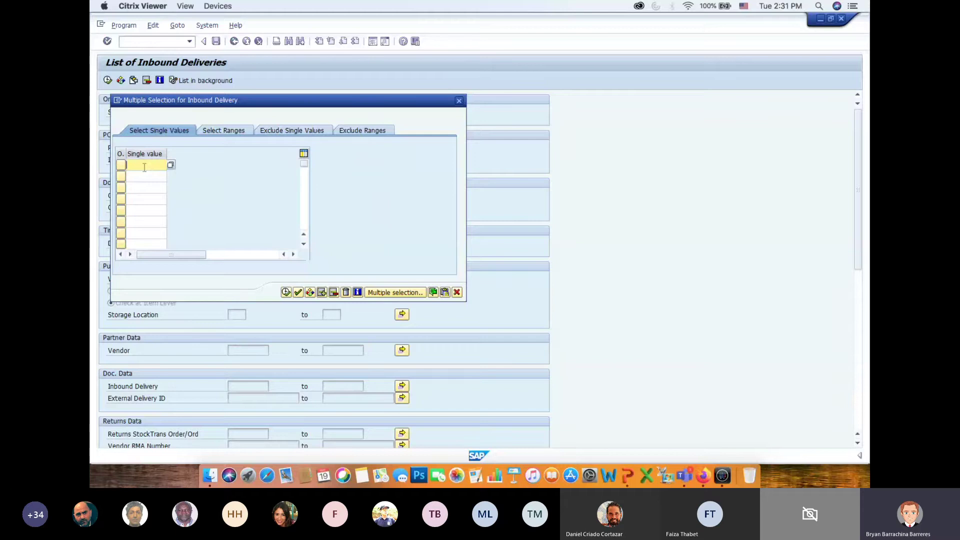
text(180079475)
click(145, 176)
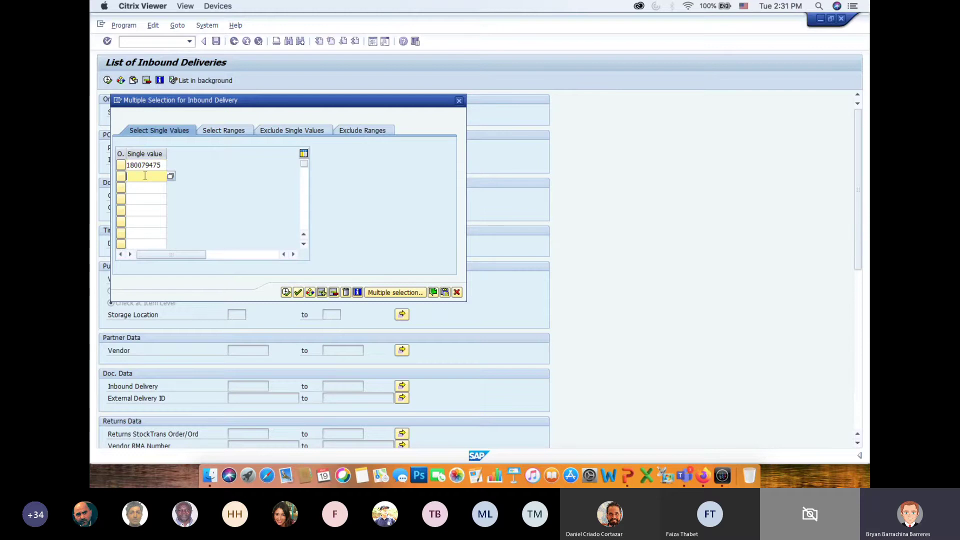
text(180079468)
click(148, 187)
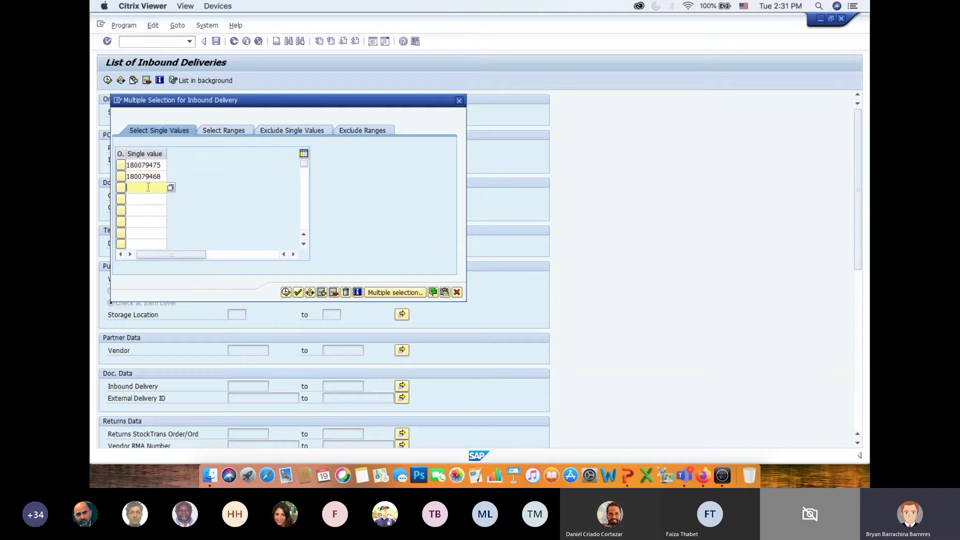
text(180078936)
click(286, 292)
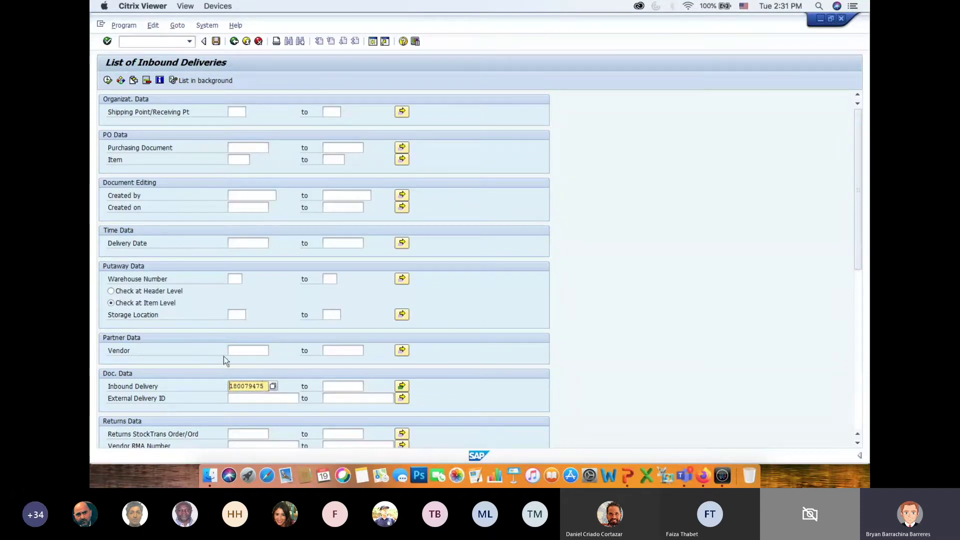
click(108, 81)
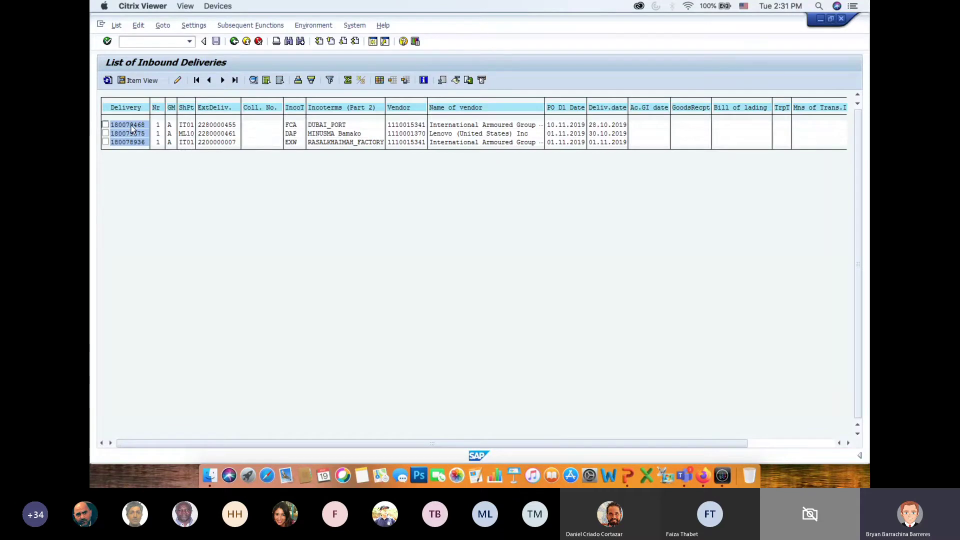
- Open delivery 180079468 on its TM Status tab and select the header status row
double_click(131, 125)
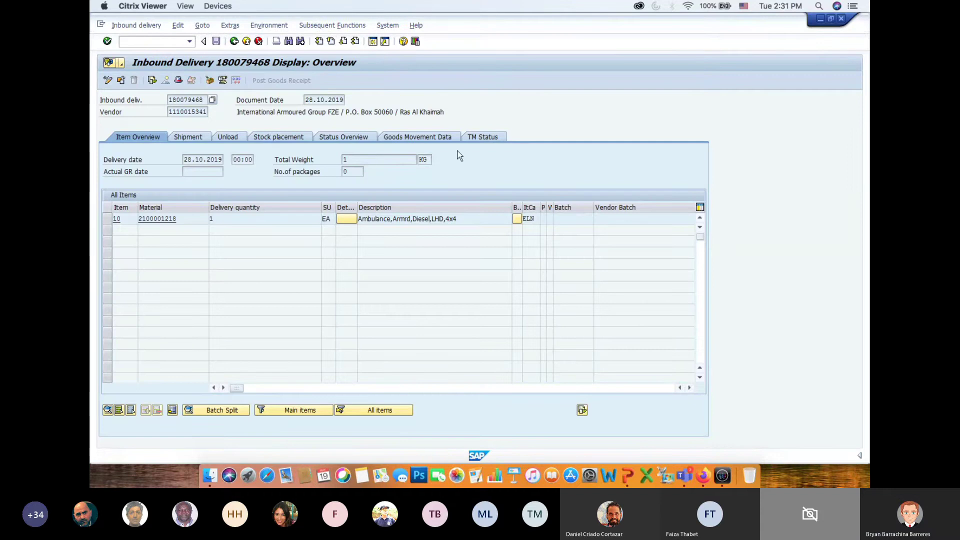
click(482, 138)
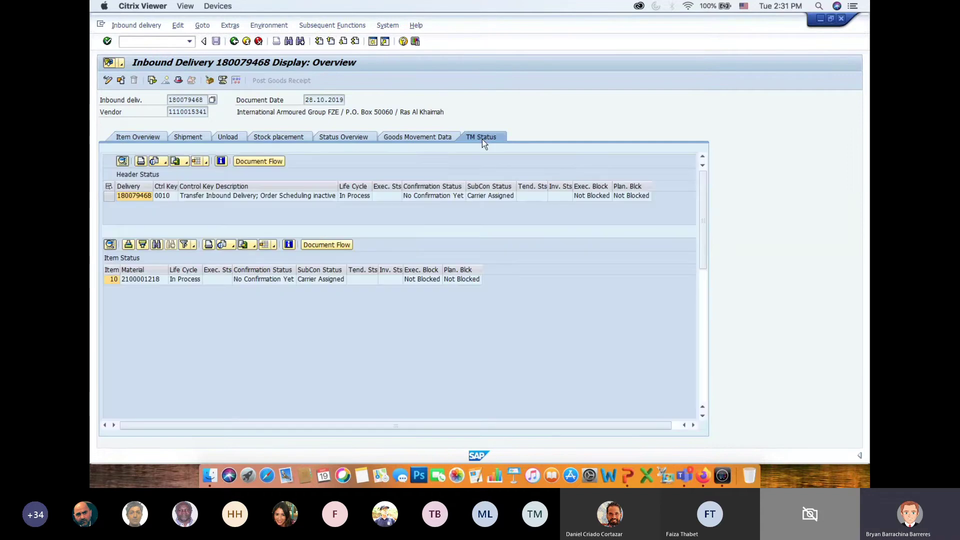
click(108, 197)
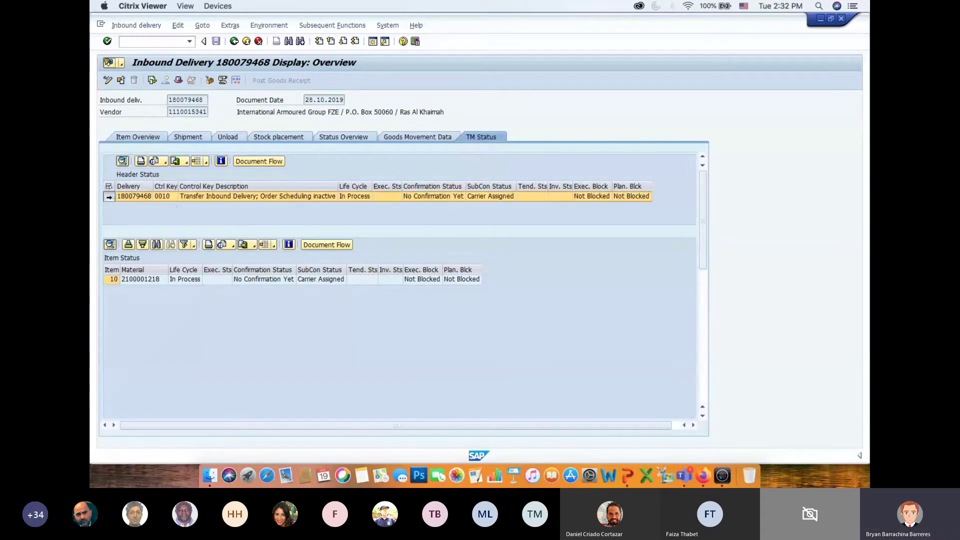
click(267, 161)
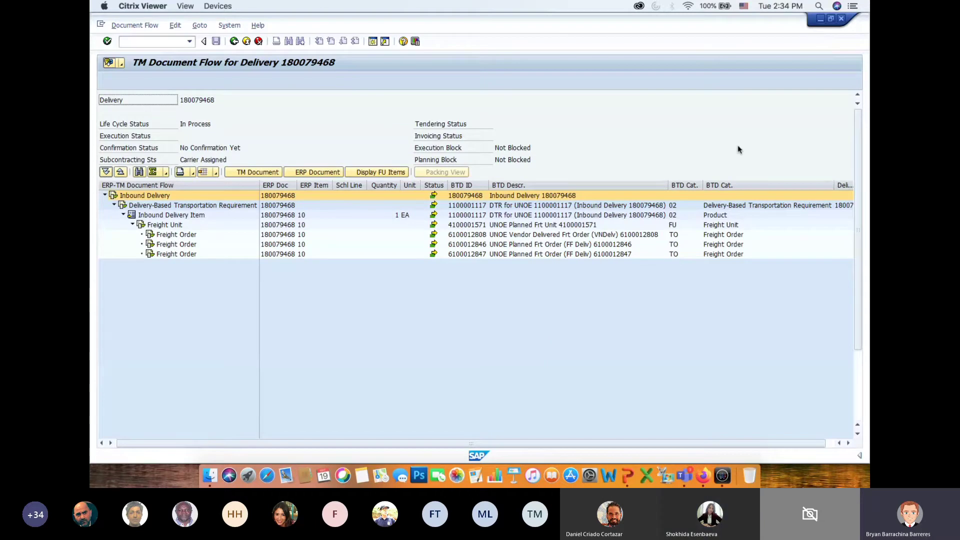
click(841, 20)
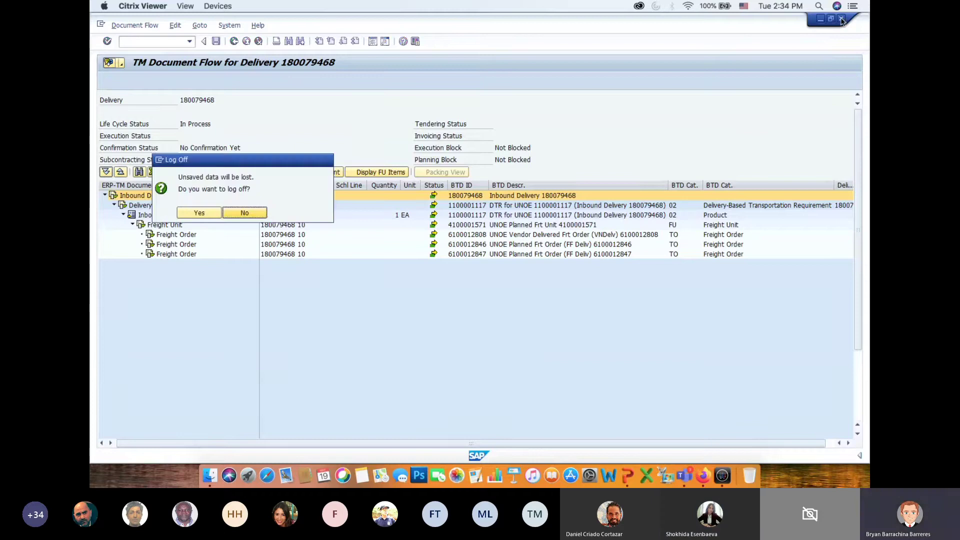
- Confirm log-off, close SAP Logon Pad, and bring up the Freight Requisitioners deck in Firefox
click(201, 214)
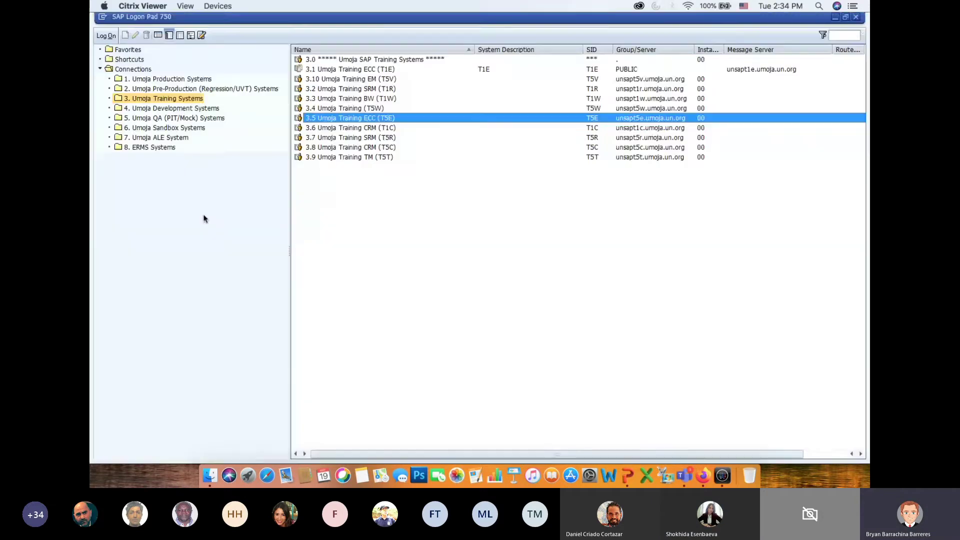
click(856, 17)
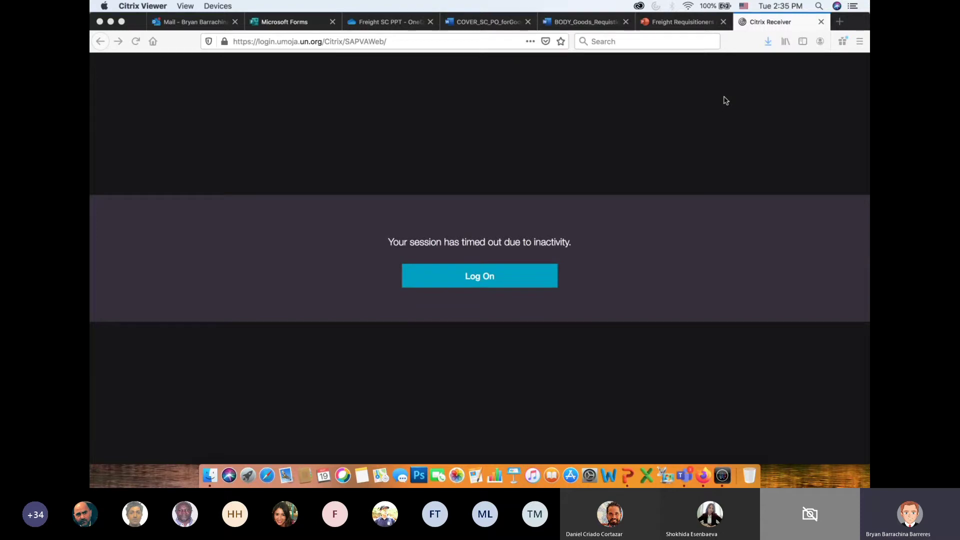
click(682, 24)
click(681, 24)
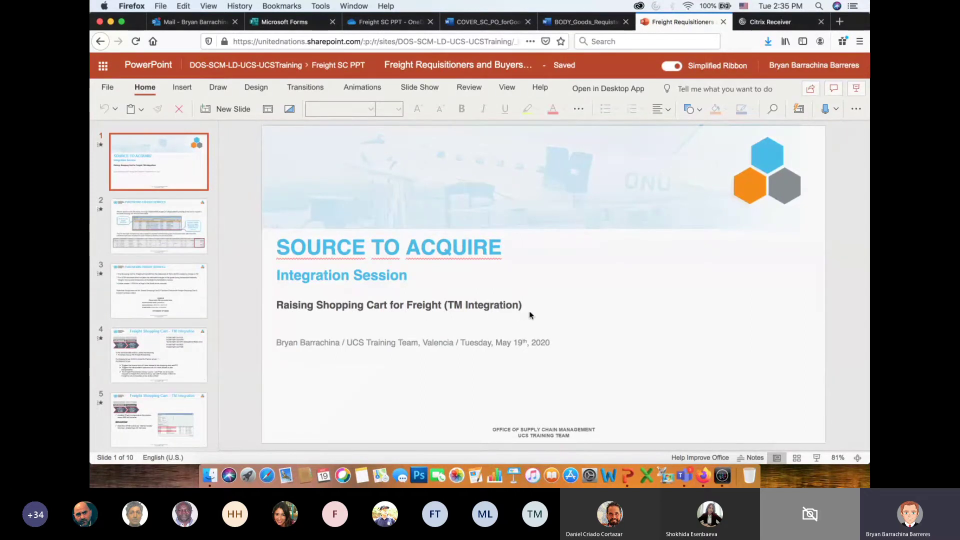
- Present slides 2 to 5, including Purchasing Freight Services and Freight Shopping Cart
click(150, 218)
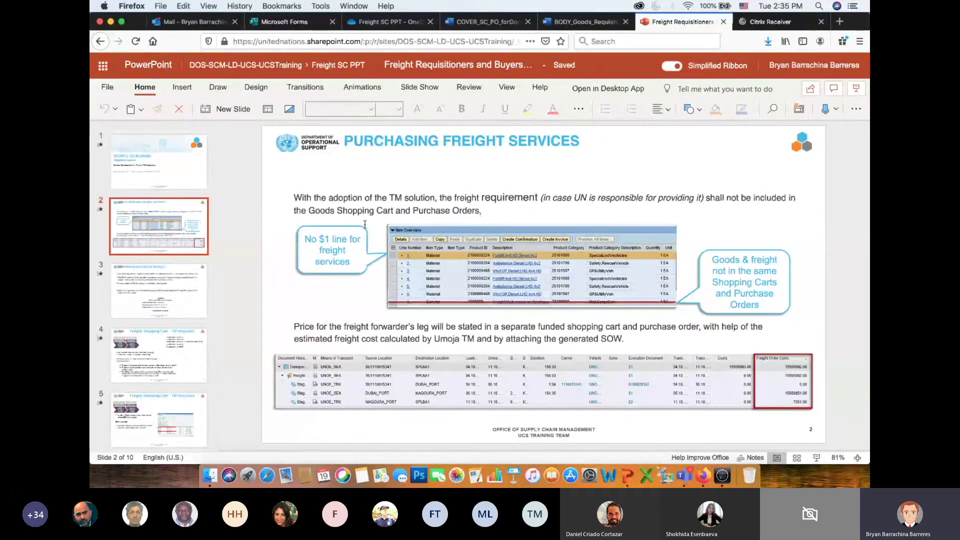
click(185, 294)
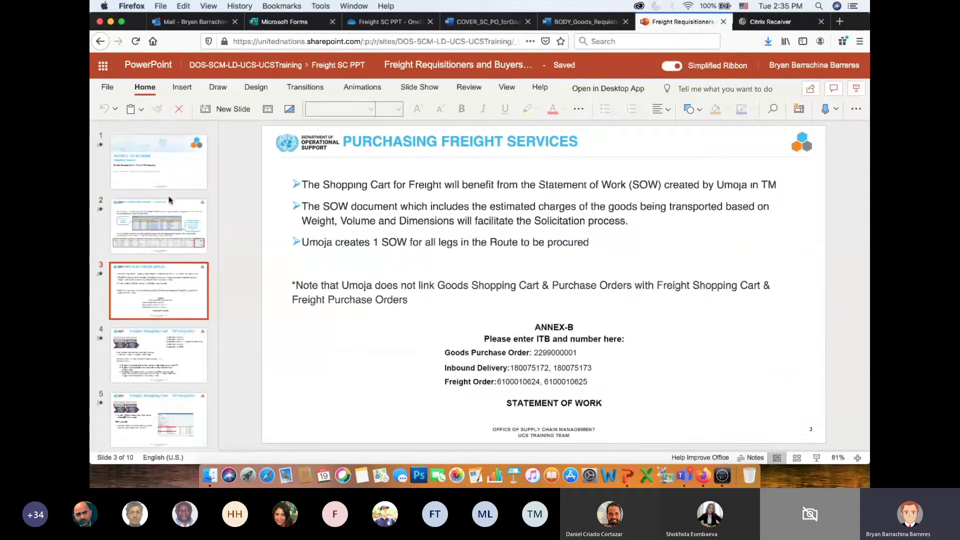
scroll(173, 225, down, 3)
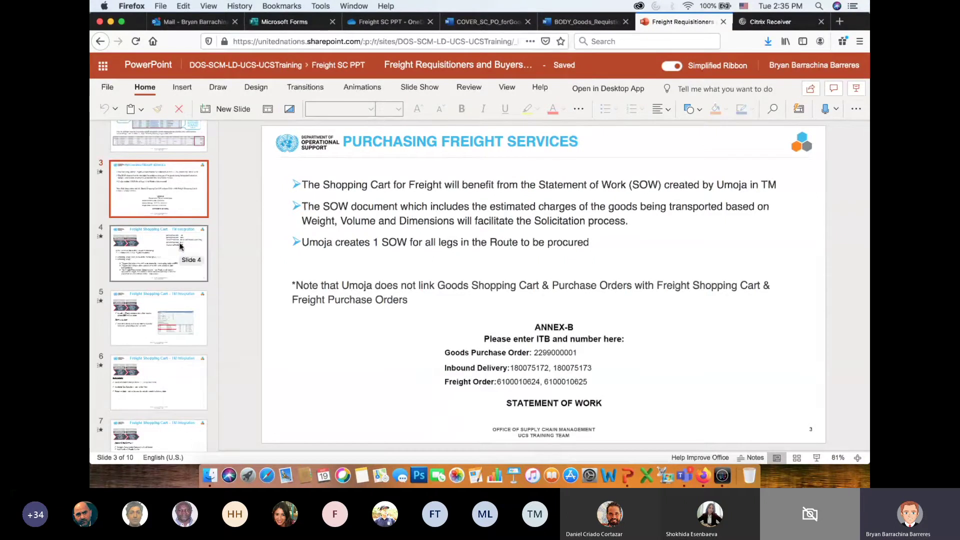
click(167, 268)
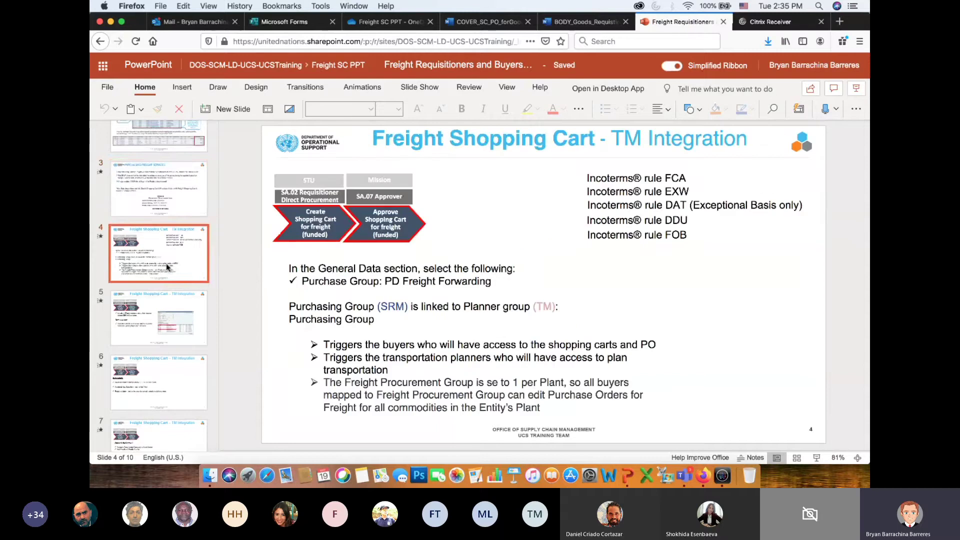
scroll(167, 268, down, 2)
click(168, 268)
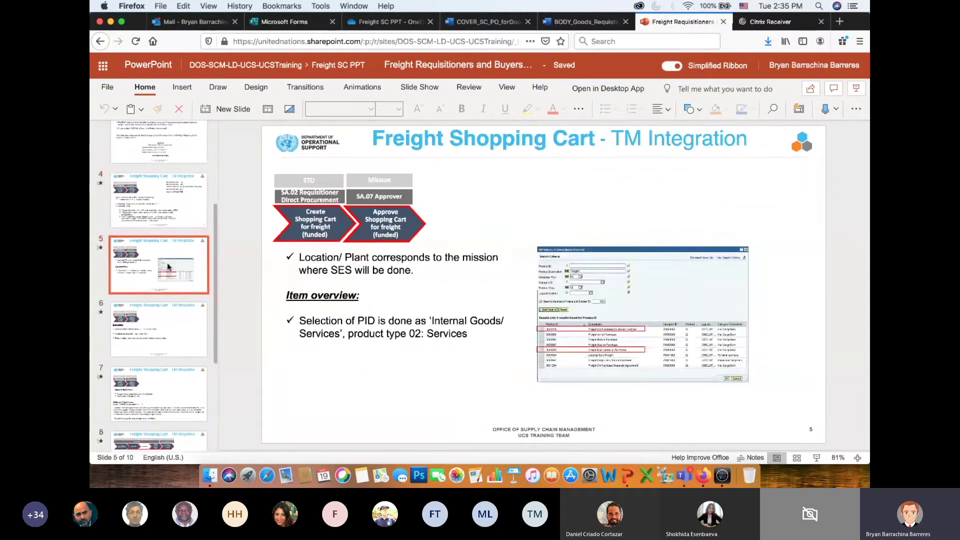
scroll(200, 272, down, 3)
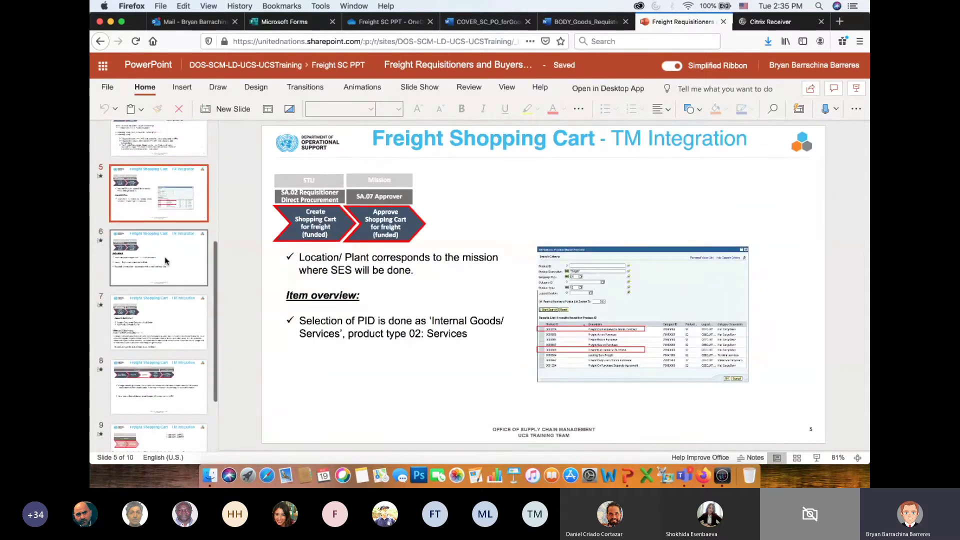
- Present slides 6 to 8, then return to slide 3, Purchasing Freight Services
click(167, 261)
scroll(170, 265, down, 3)
click(182, 253)
click(186, 329)
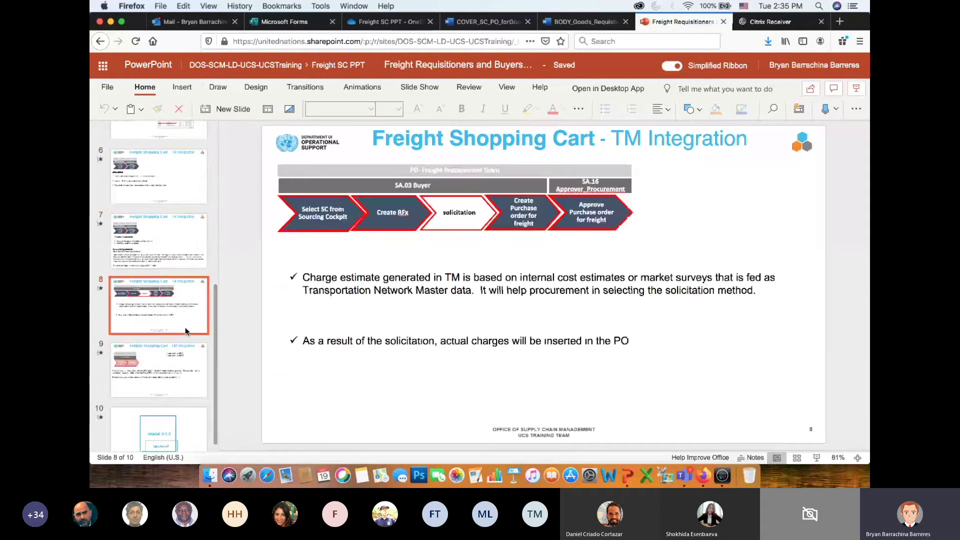
scroll(186, 330, up, 10)
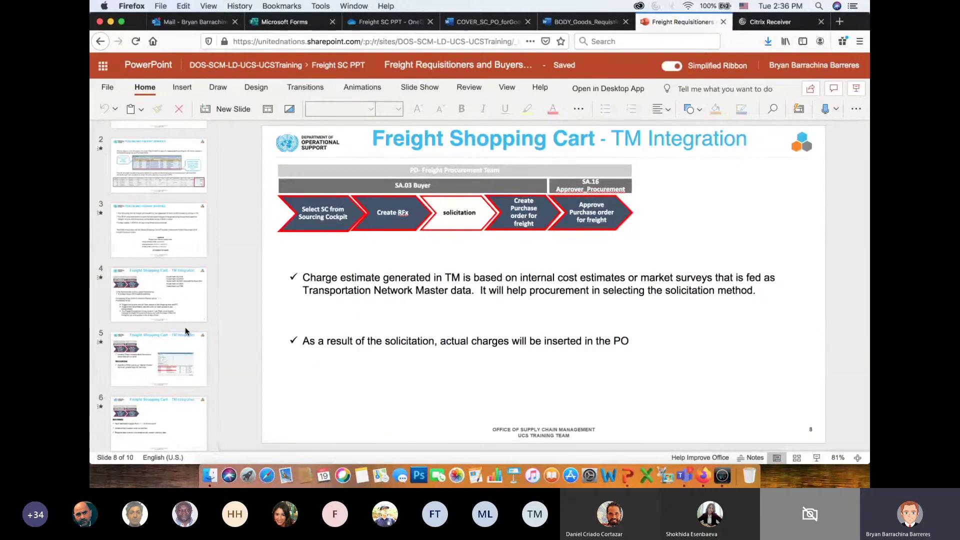
click(171, 247)
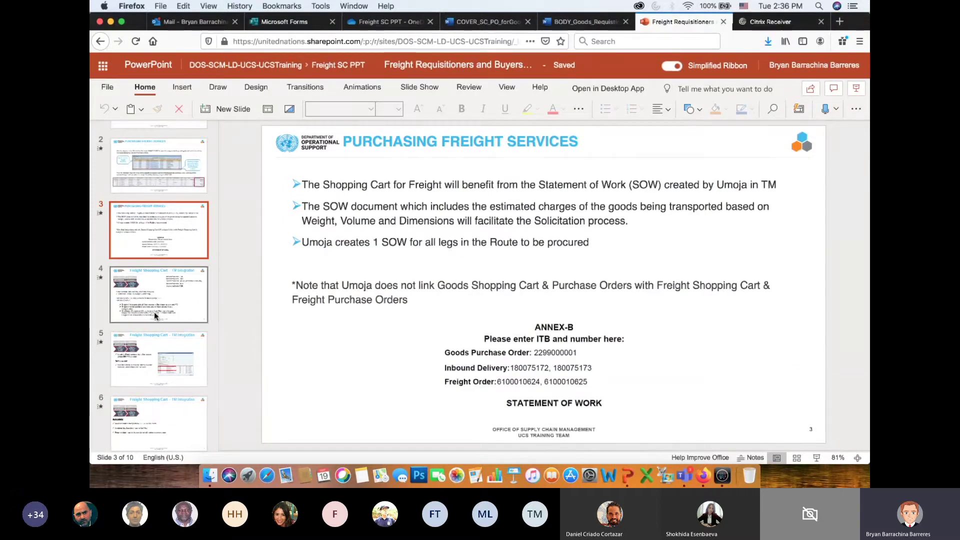
scroll(154, 311, up, 3)
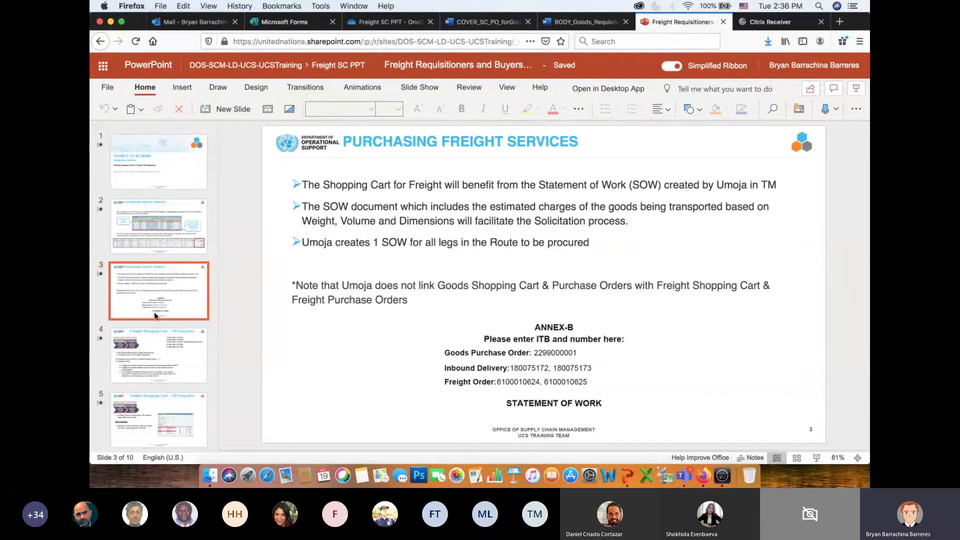
- Copy the Source to Acquire Day 2 Post-Session form's response link and return to Teams
click(299, 22)
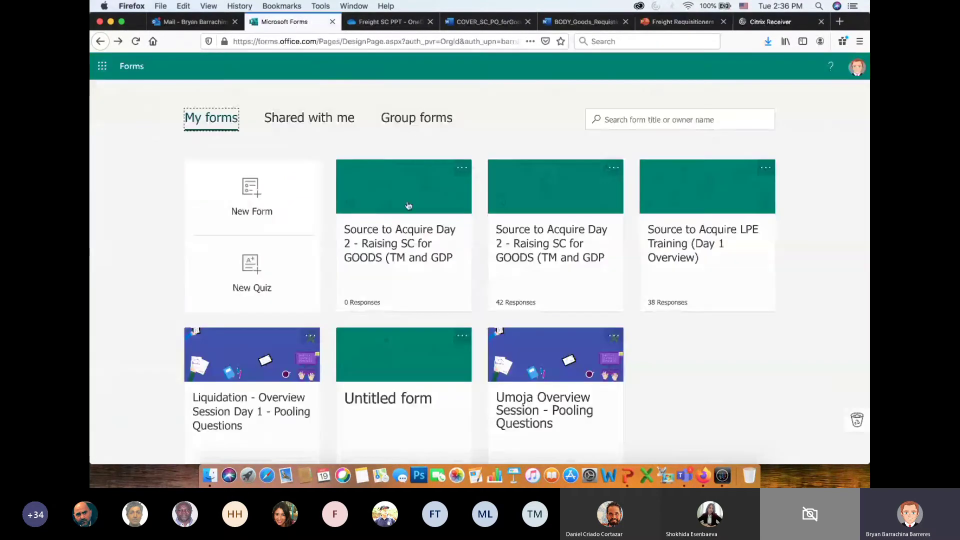
click(425, 189)
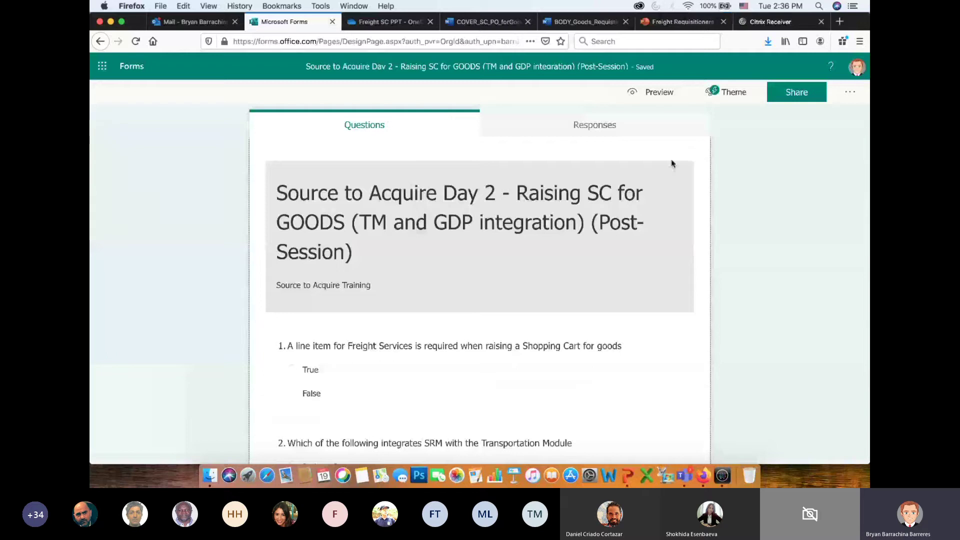
click(806, 97)
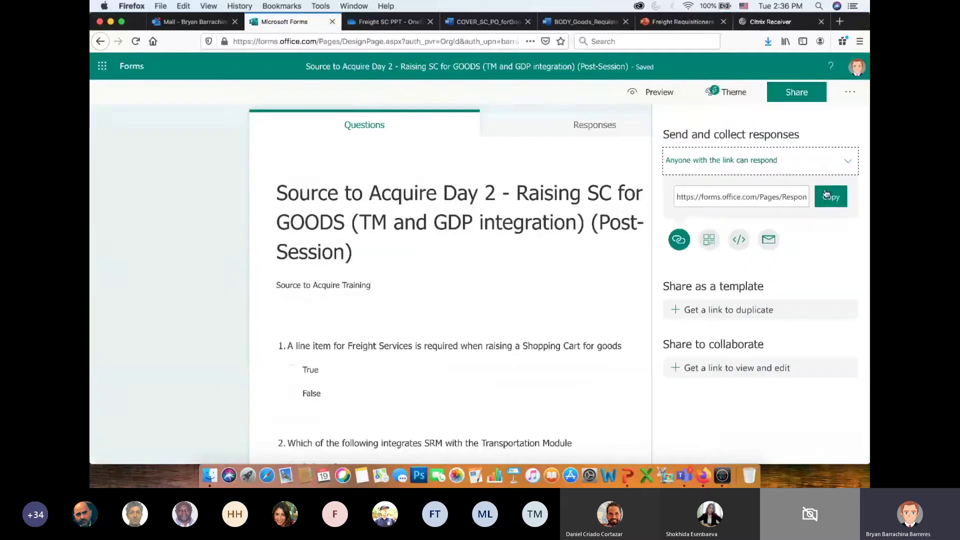
click(829, 198)
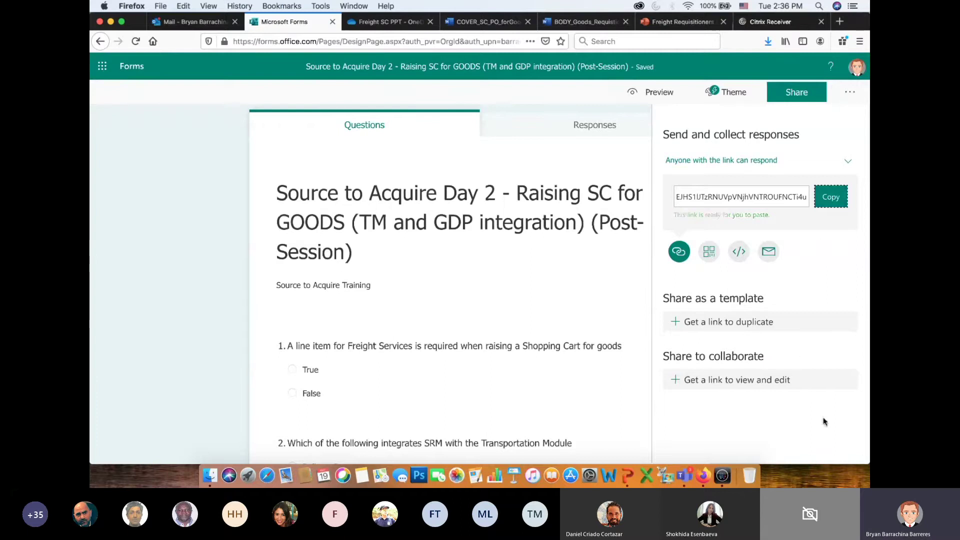
key(super+Tab)
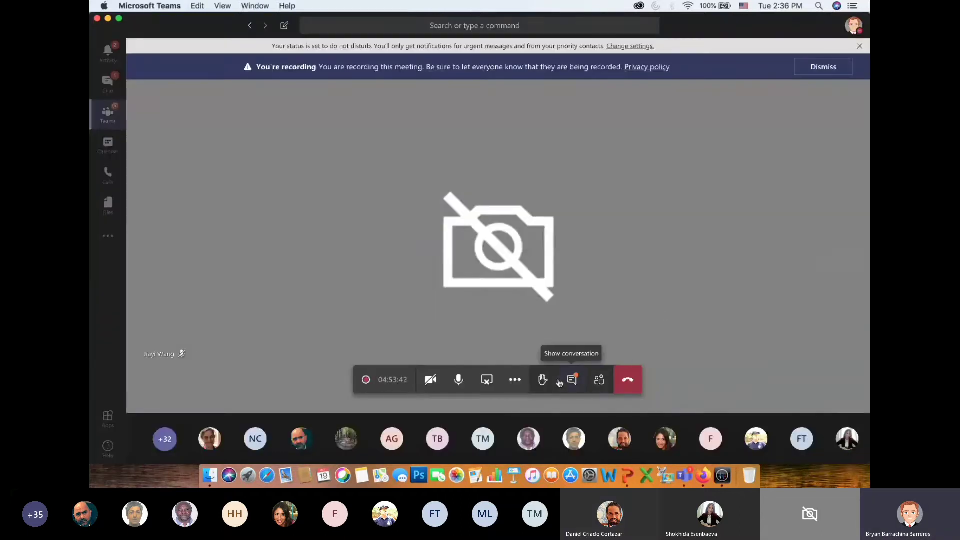
- Paste the post-session quiz's forms.office.com link into the meeting chat and send it
click(571, 380)
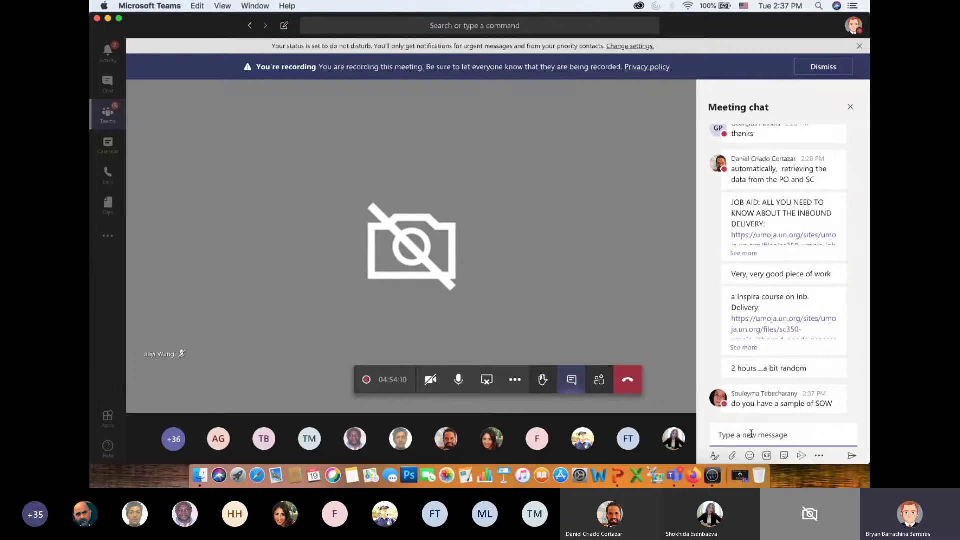
text(https://forms.office.com/Pages/ResponsePage.aspx?id=2zWeD09UYE-9zF6kFubccEjcXdtzZI5Ak0CNomTOEiZUN1E1VEJHS1lJTzRNUVpVNjhVNTROUFNCTi4u)
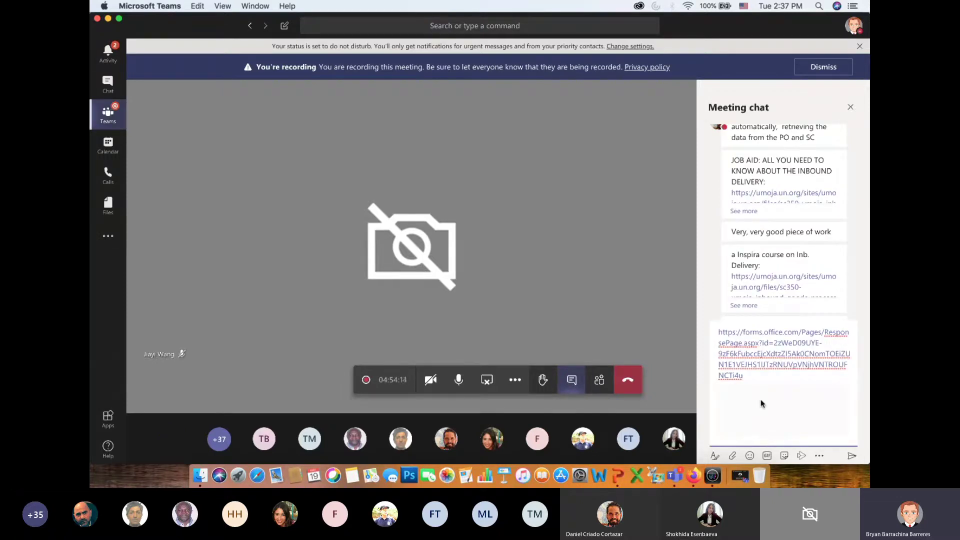
key(Return)
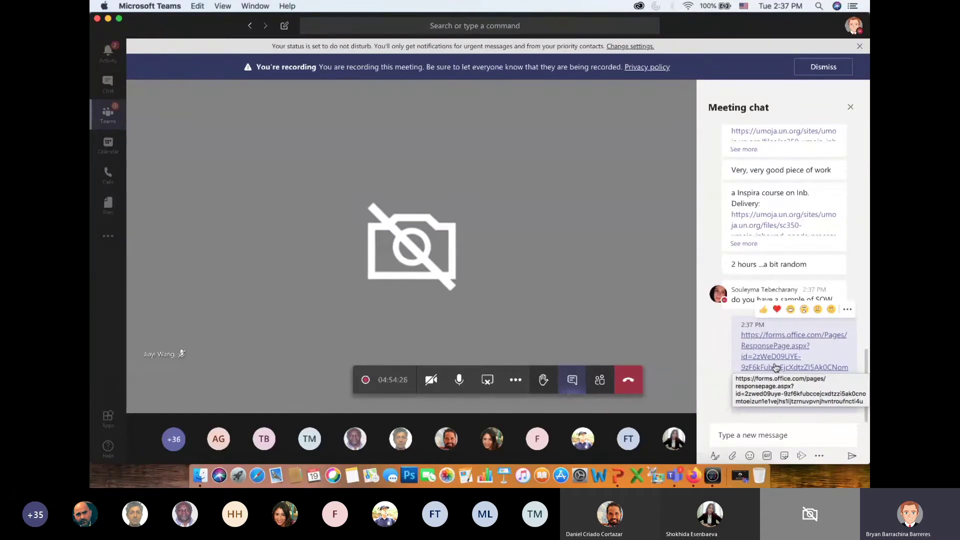
key(ctrl+Up)
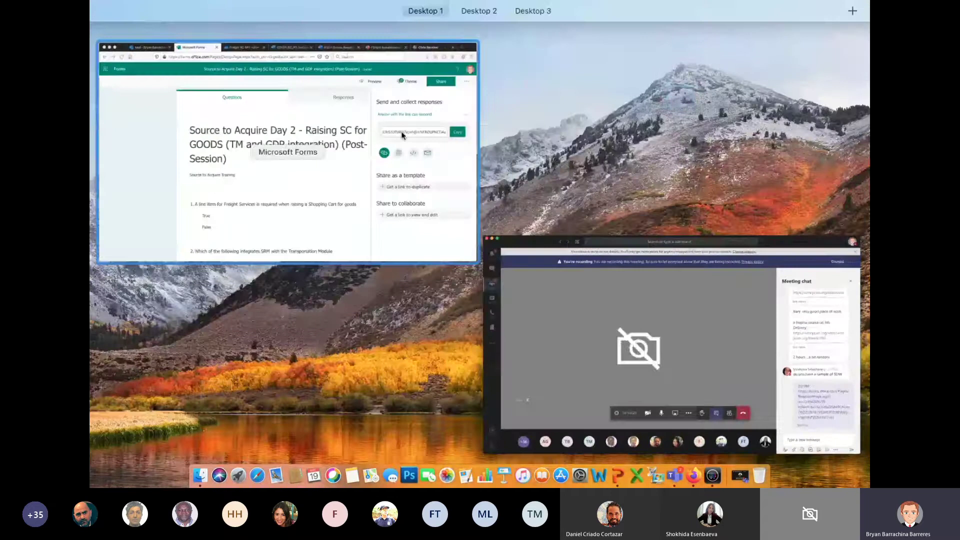
- Return to the Umoja portal in Citrix Viewer and log back on after the session timeout
click(401, 131)
click(755, 22)
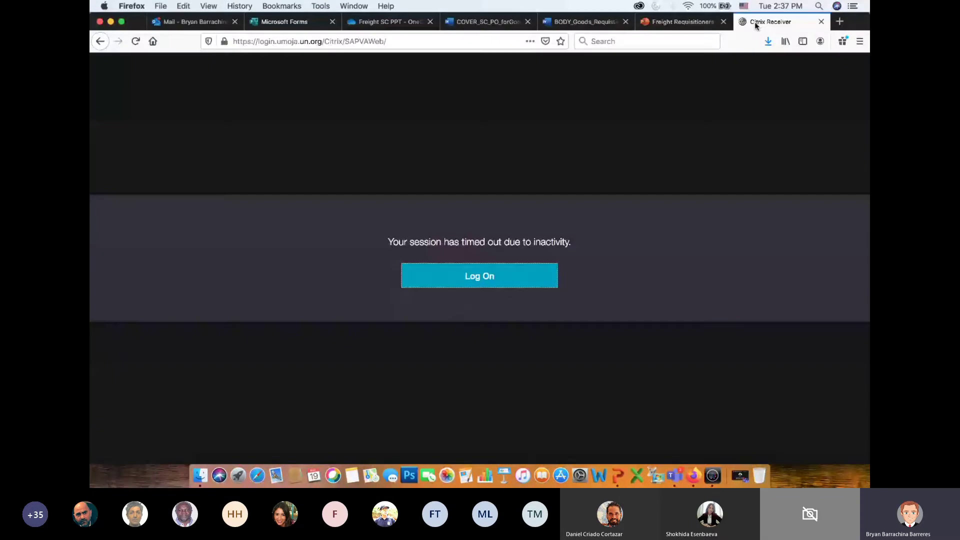
click(714, 476)
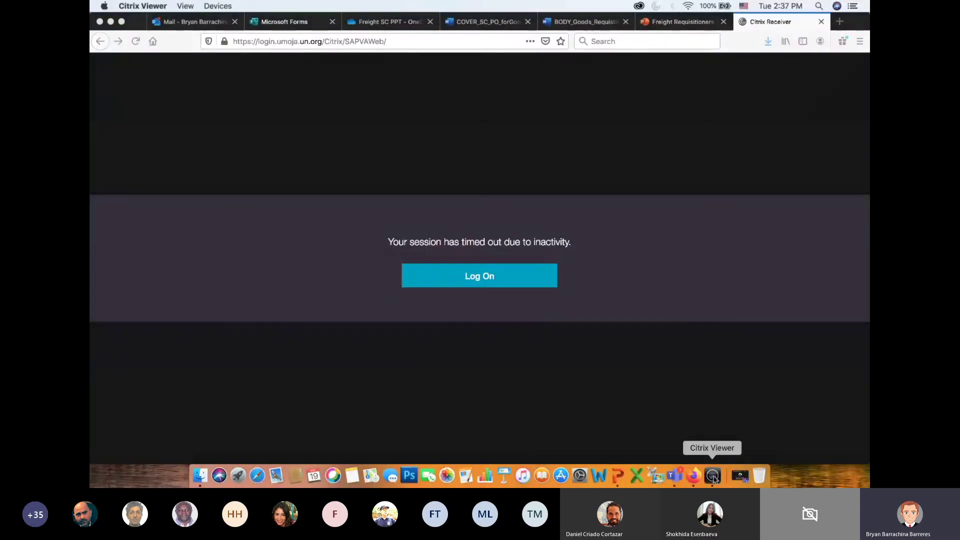
click(501, 269)
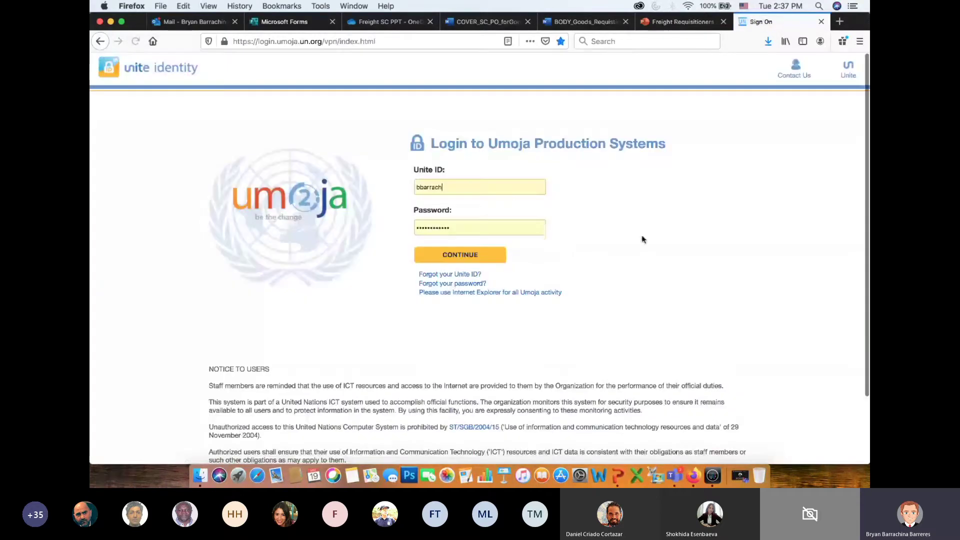
click(459, 253)
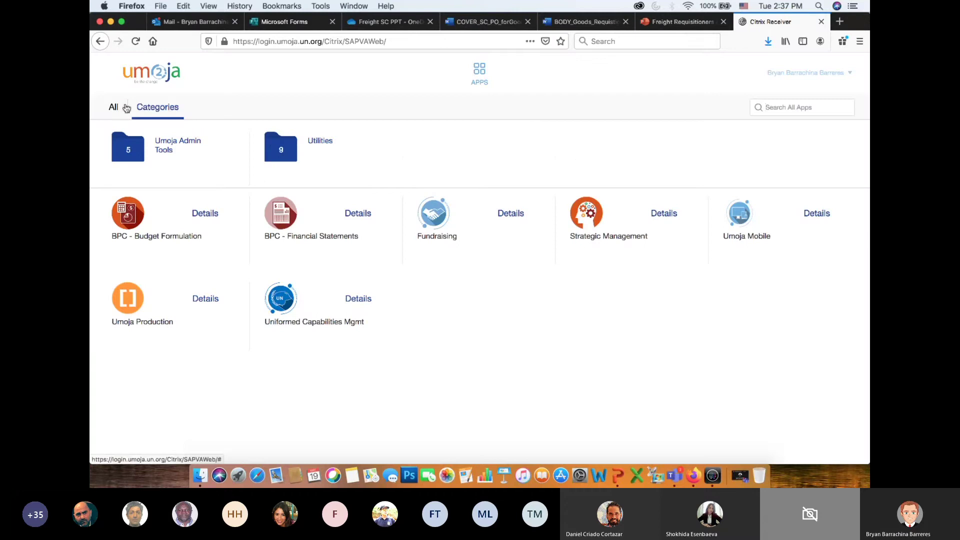
- Launch SAP GUI from the All Apps list, opening its .ica file with Citrix Receiver
click(113, 107)
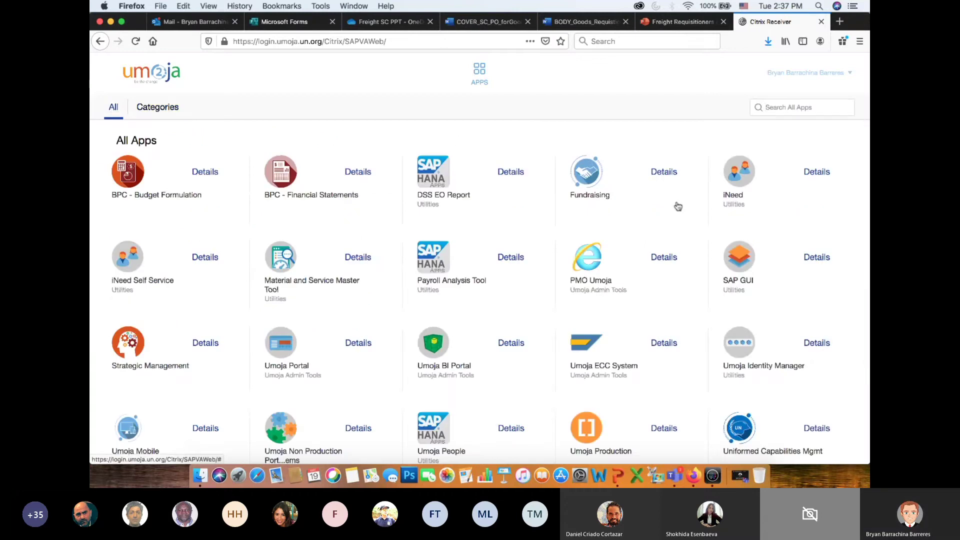
click(741, 256)
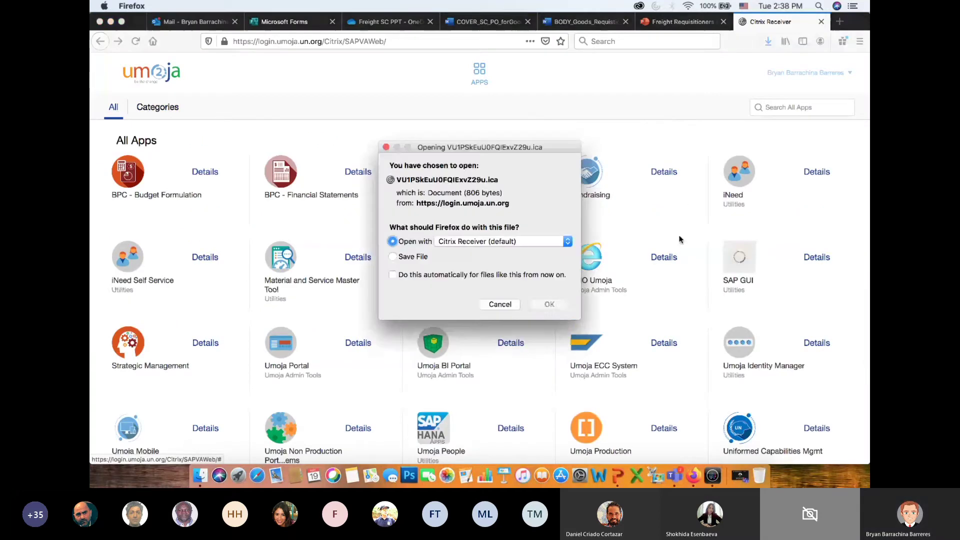
click(549, 304)
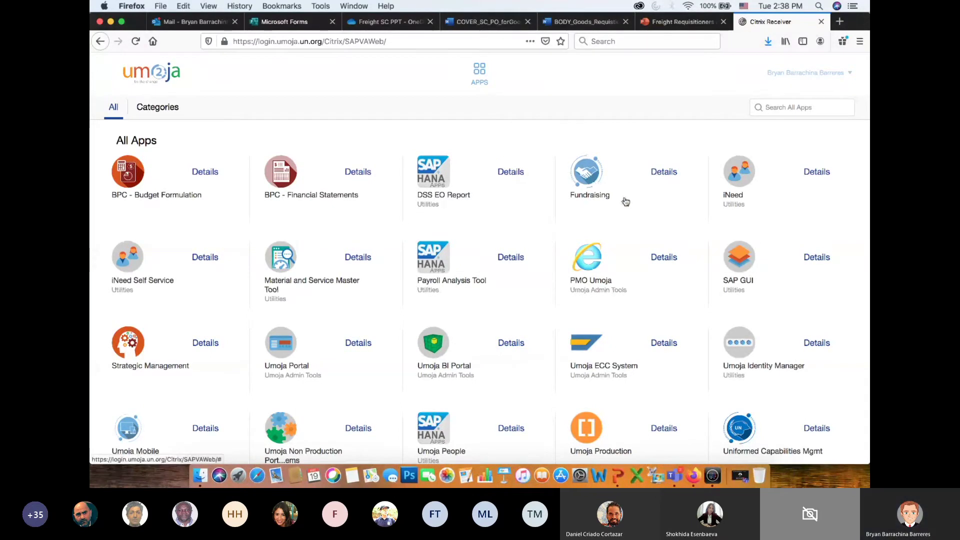
- Bring the SAP Logon Pad window to the front through Mission Control
key(ctrl+Up)
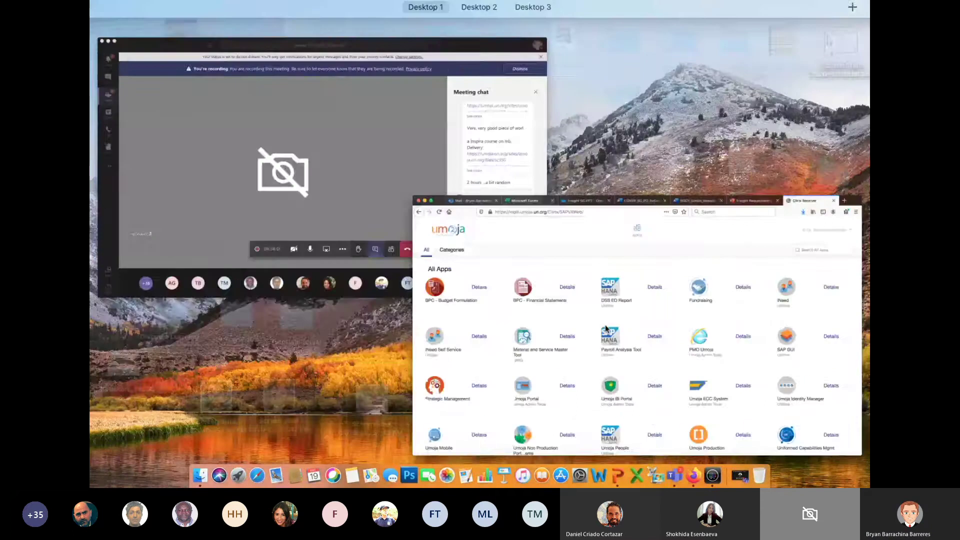
click(514, 167)
key(ctrl+Up)
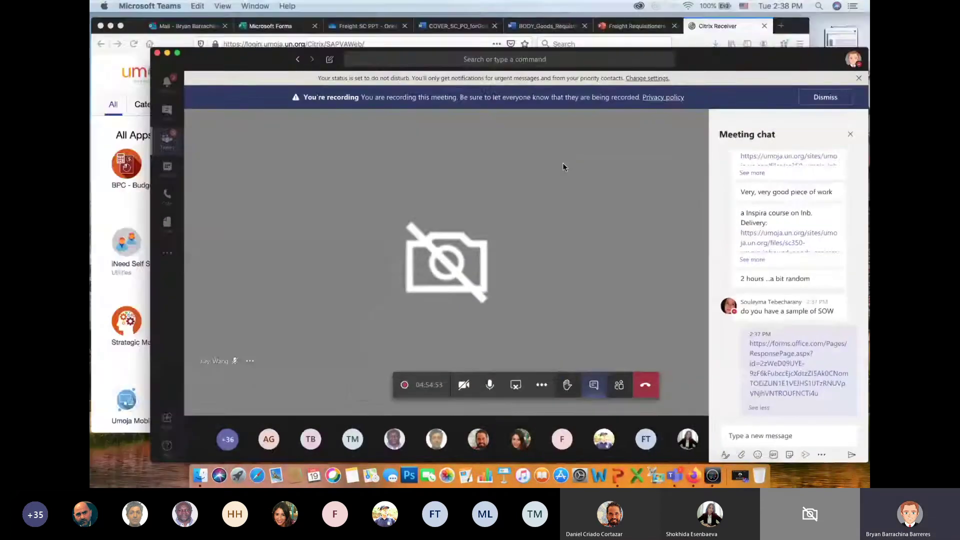
click(219, 377)
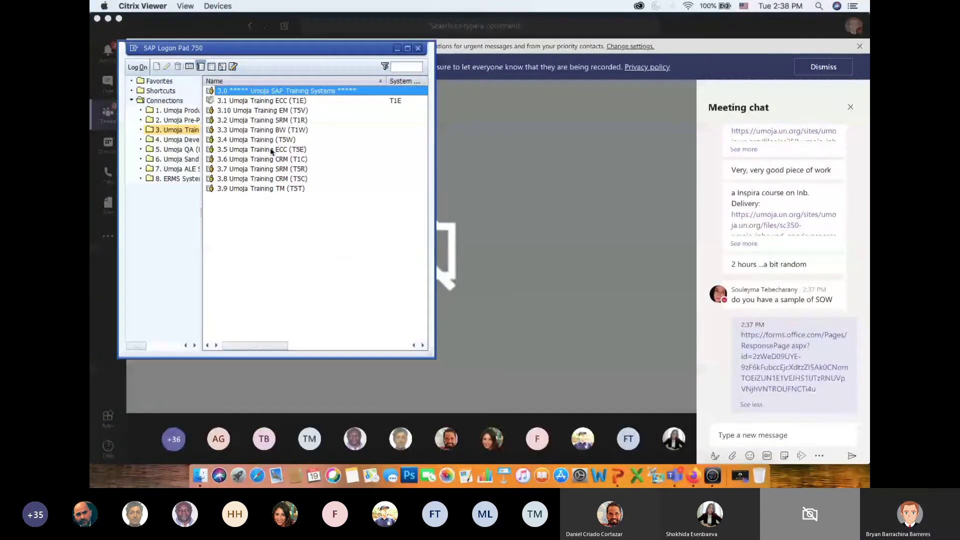
- Close the T5E logon screen, widen the folder tree, and list the 5. Umoja QA (PIT/Mock) connections
double_click(271, 150)
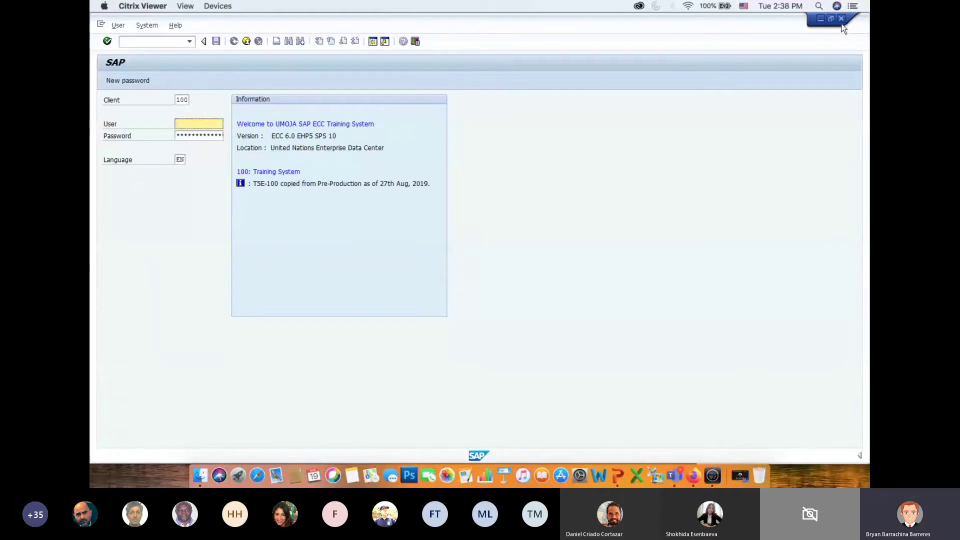
click(842, 19)
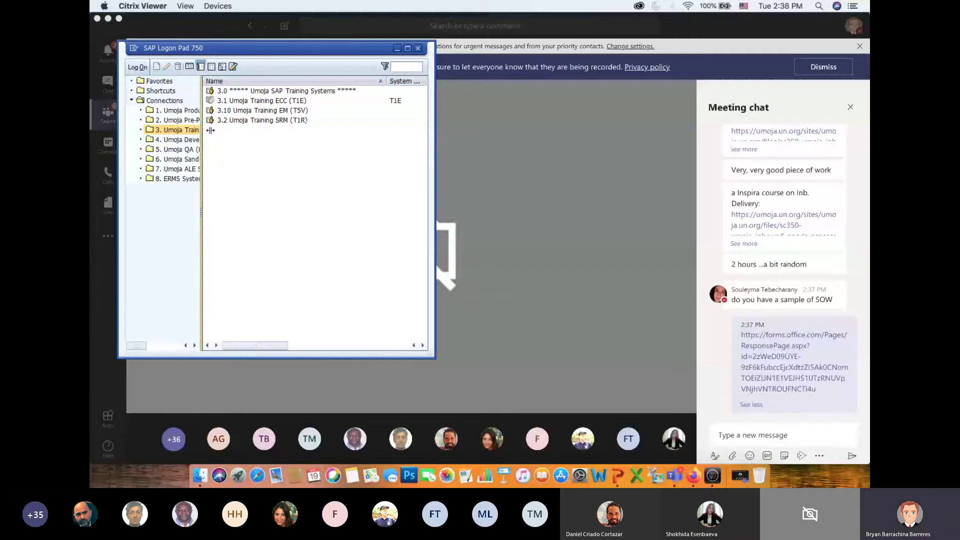
drag(202, 131, 293, 135)
click(205, 150)
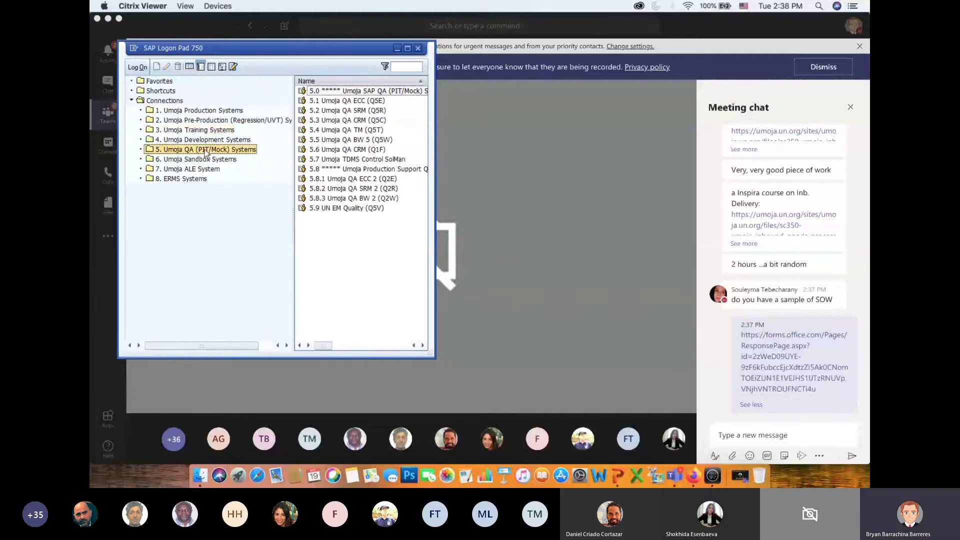
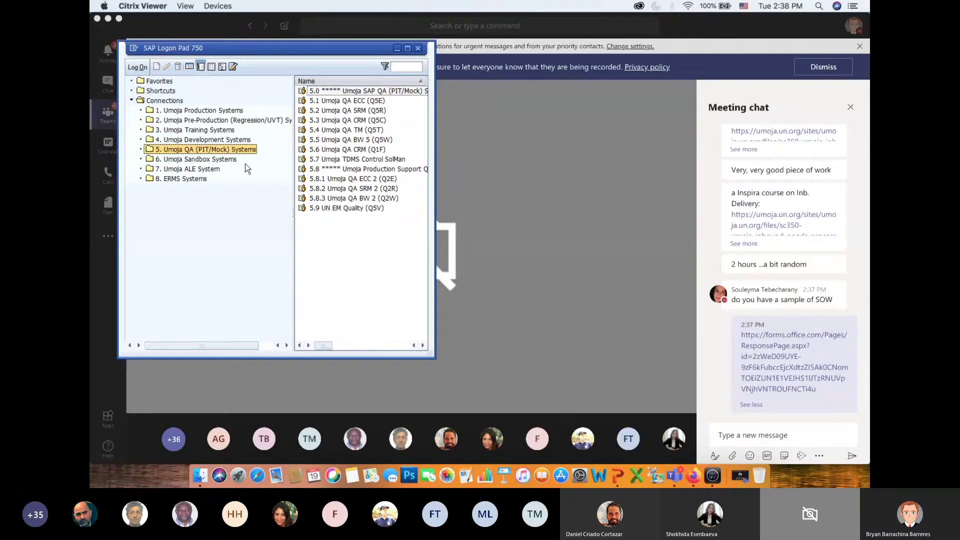
- Attempt logon to Umoja QA TM (Q5T) with the saved user ID and account password
click(380, 132)
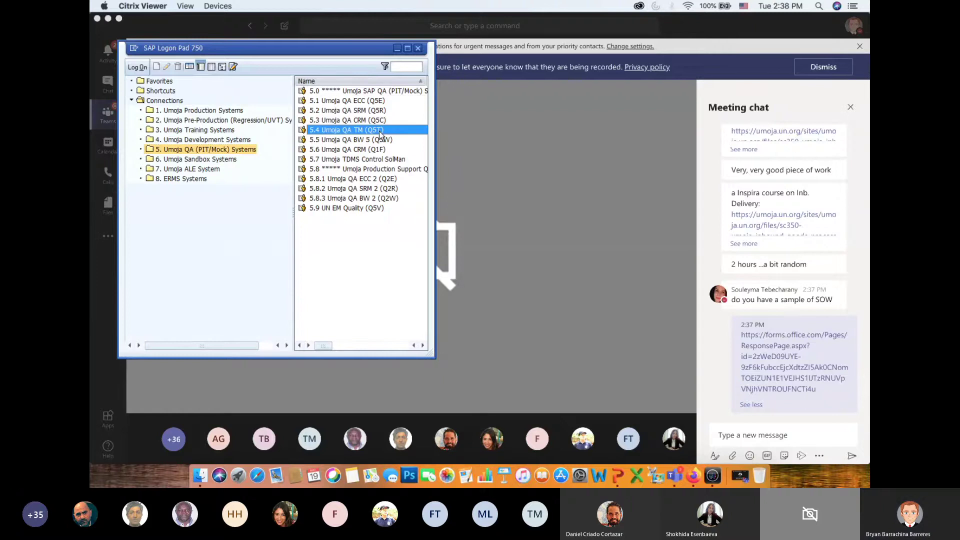
double_click(379, 131)
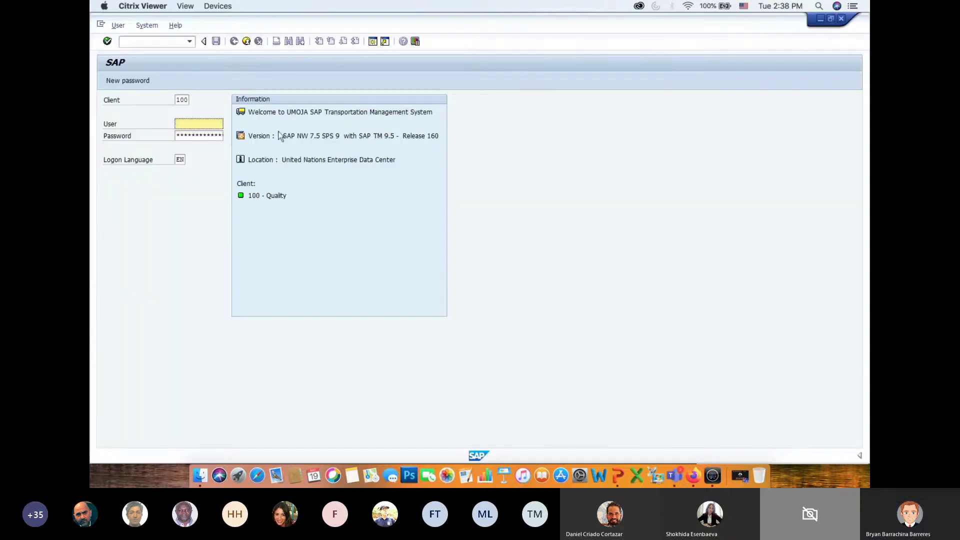
click(212, 125)
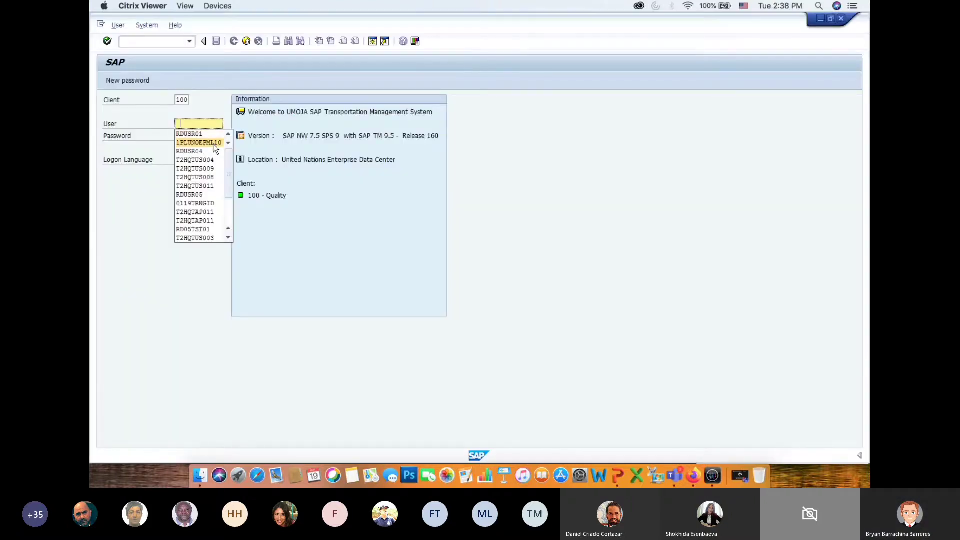
click(215, 143)
click(208, 135)
key(ctrl+v)
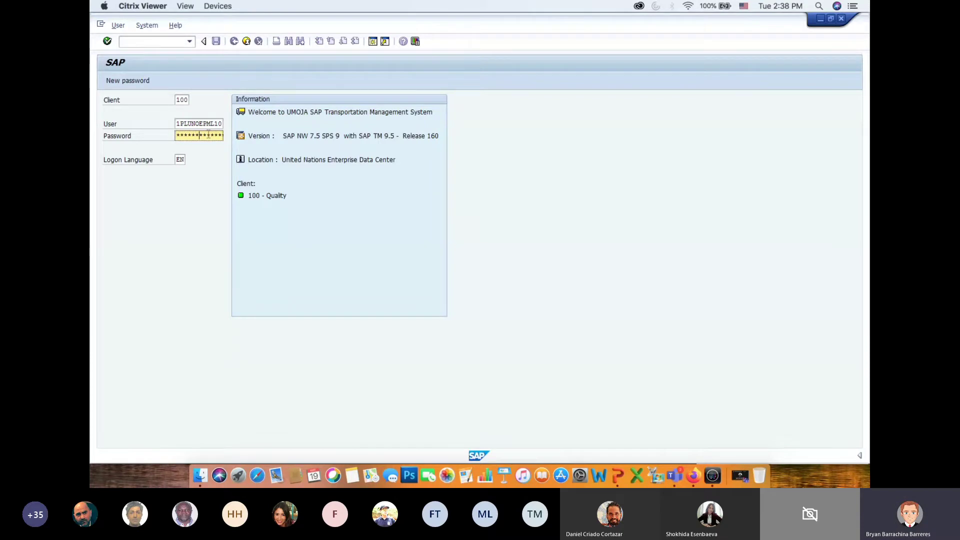
key(Return)
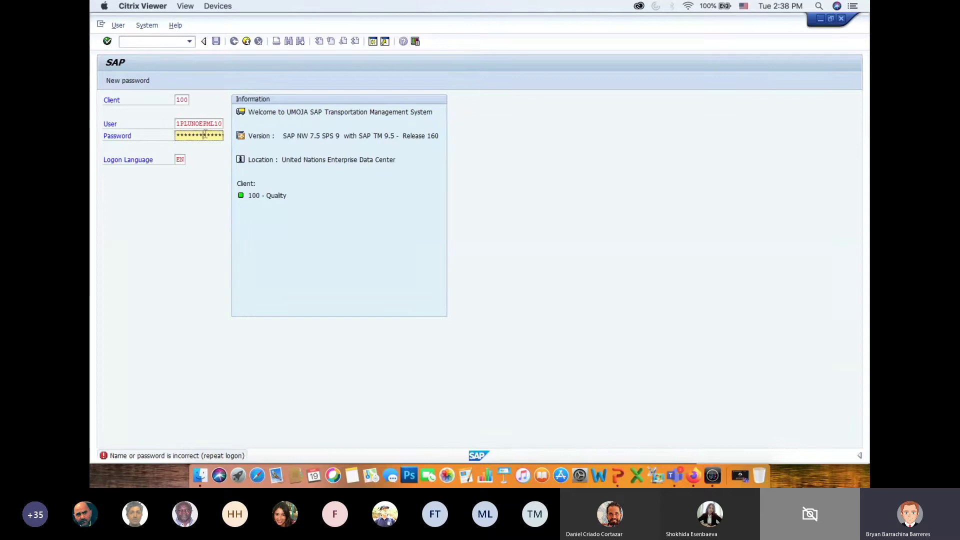
key(Return)
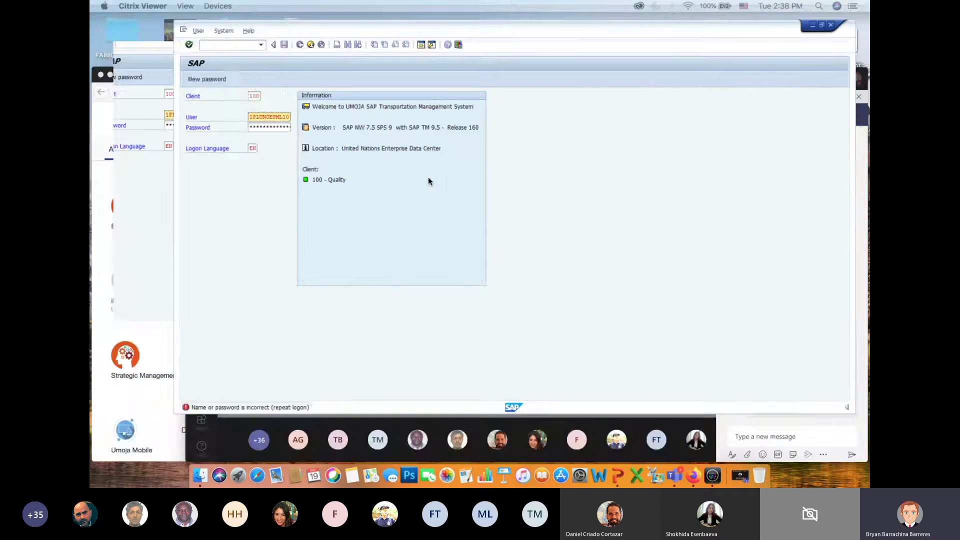
- Return to the SAP logon window and close the failed logon screen
key(ctrl+Up)
click(395, 321)
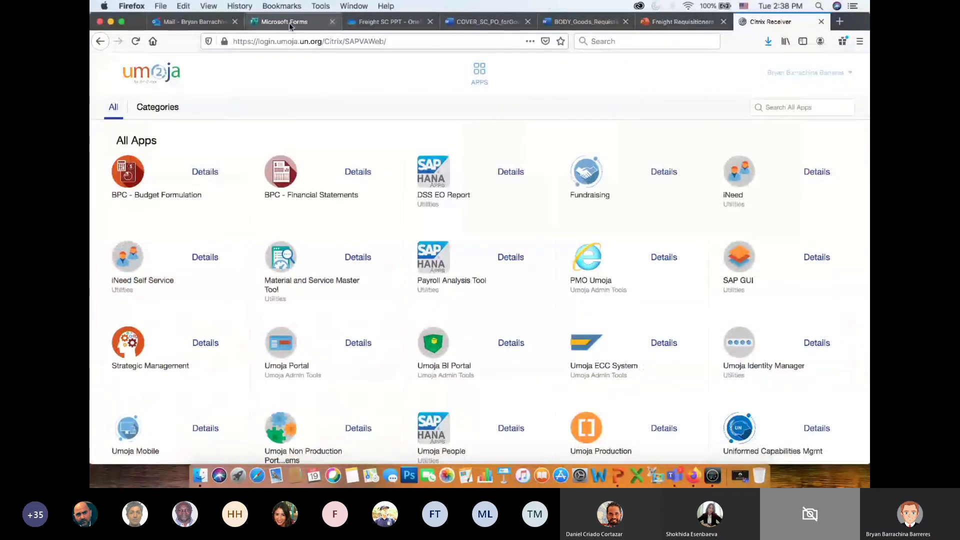
key(ctrl+Up)
click(532, 170)
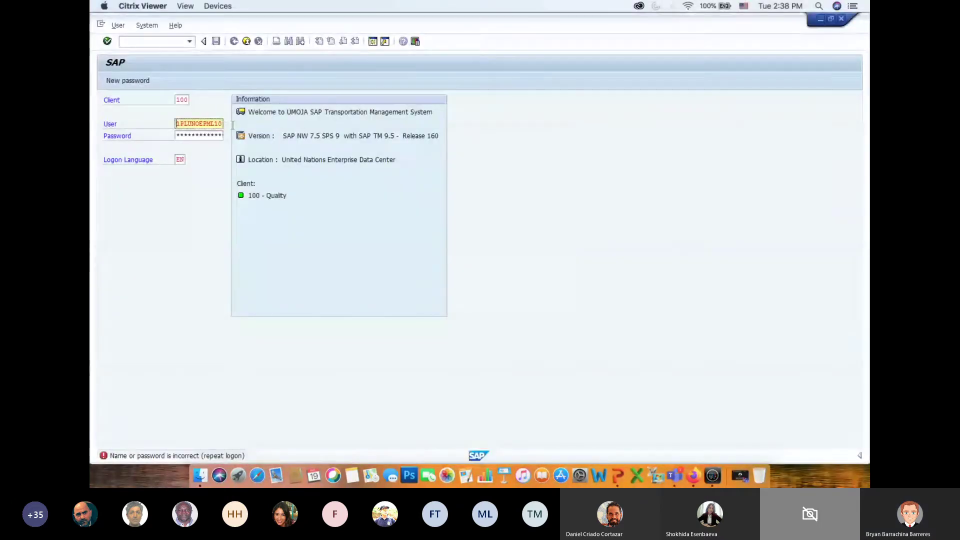
drag(223, 124, 165, 127)
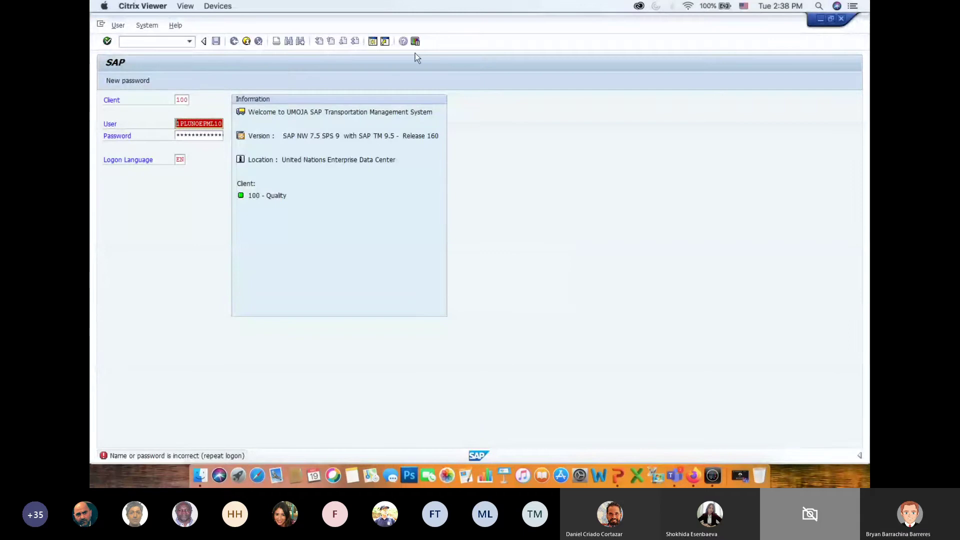
click(247, 42)
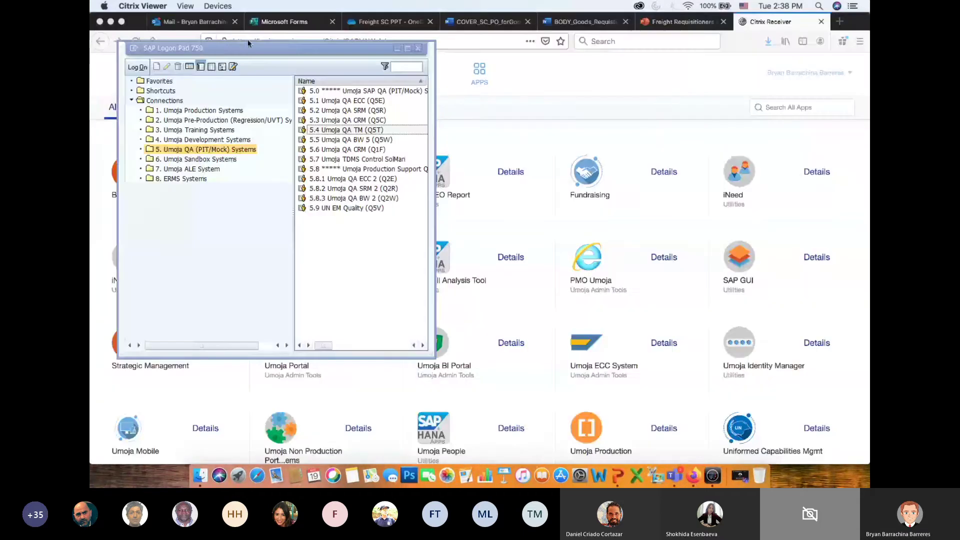
- Maximize the SAP Logon Pad, widen its list, and reselect Umoja QA (PIT/Mock) Systems
click(408, 48)
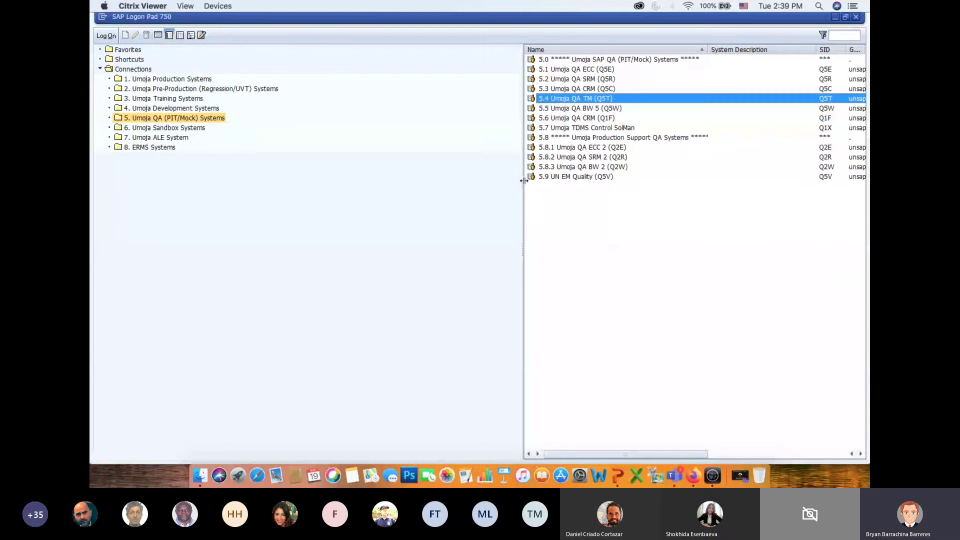
drag(524, 177, 290, 181)
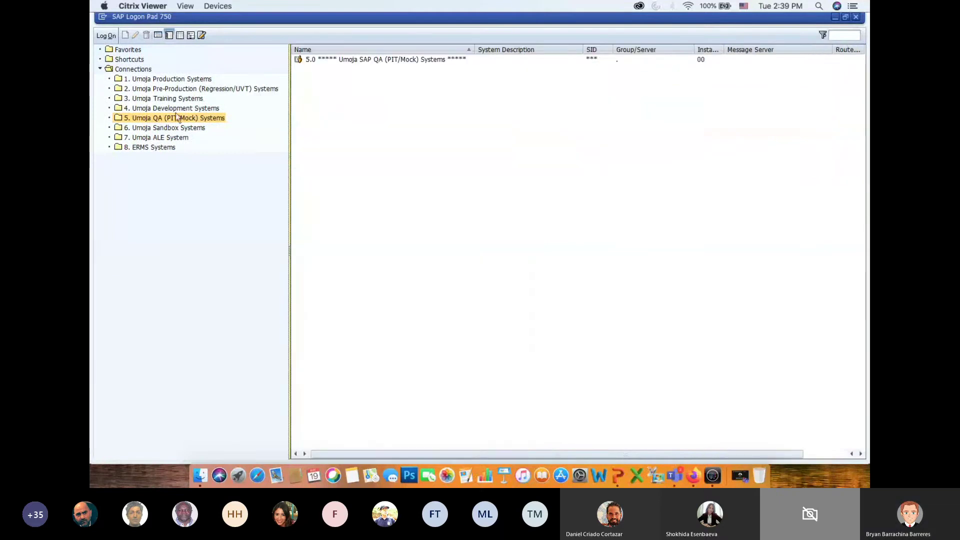
click(175, 99)
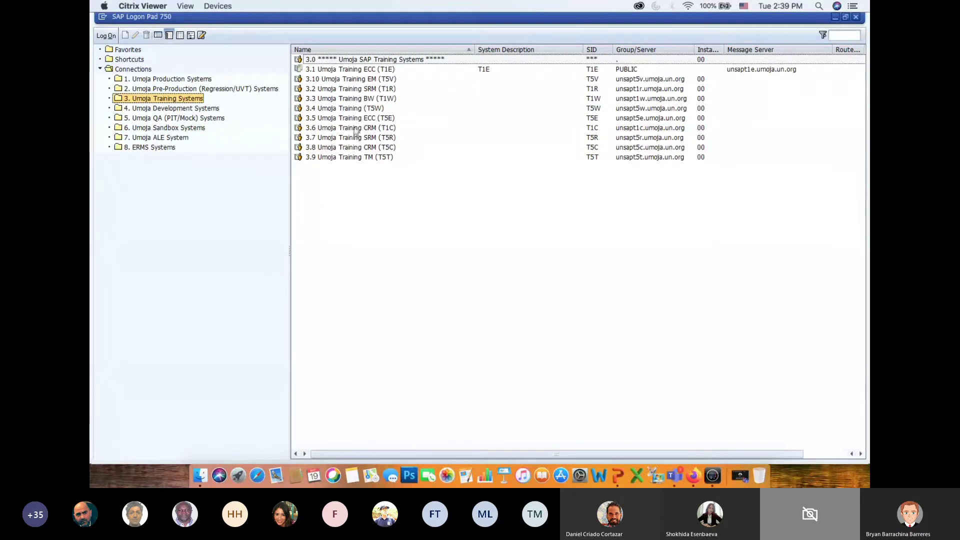
click(191, 119)
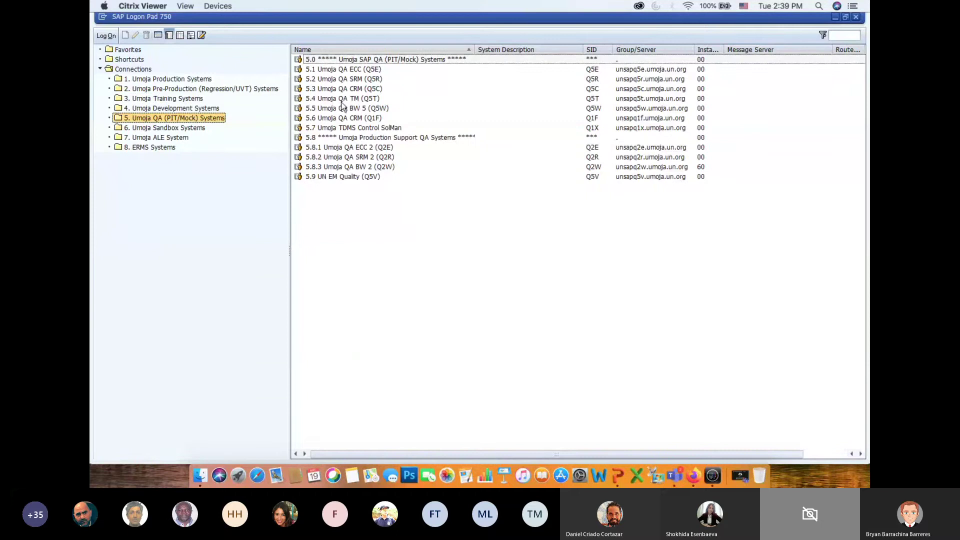
- Log on to Q5T with the saved user ID and password, acknowledging the failed-attempts notice
double_click(346, 99)
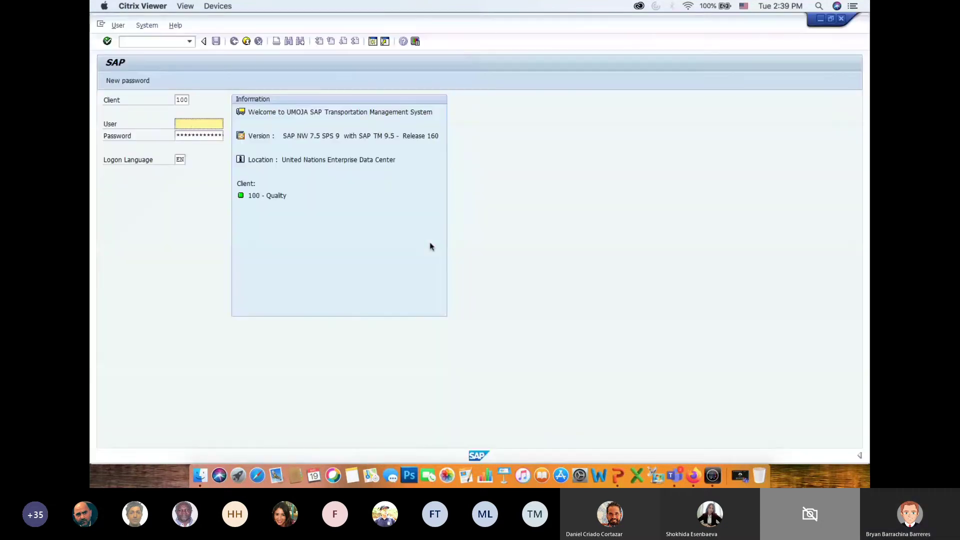
click(191, 126)
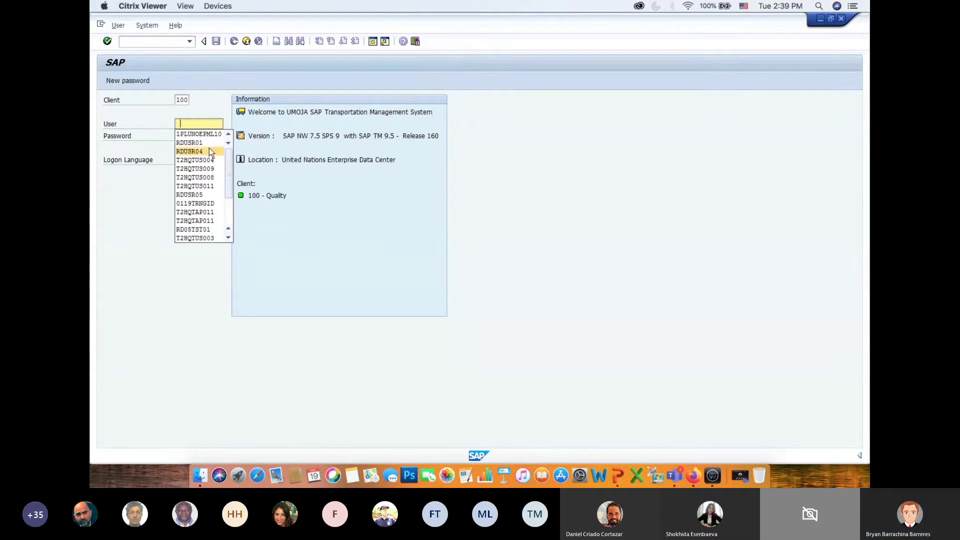
click(197, 134)
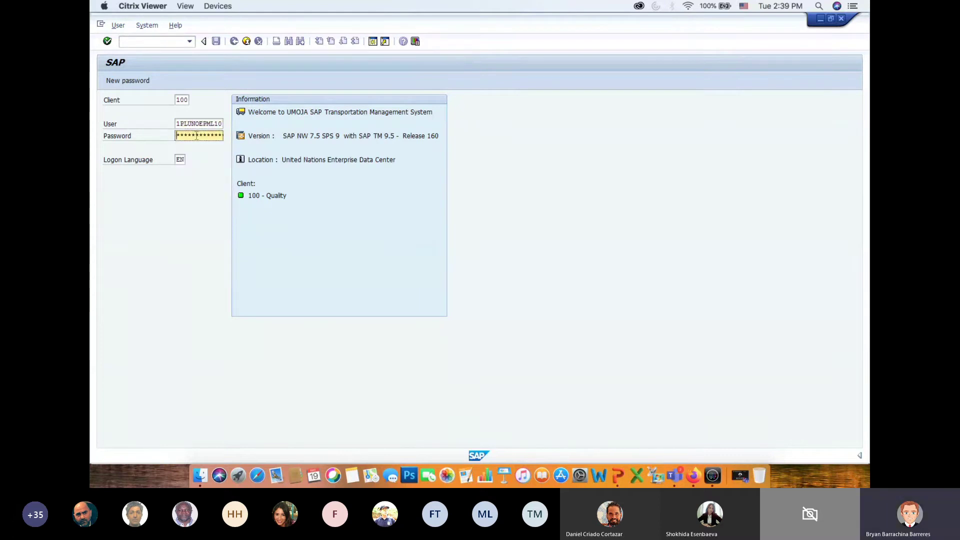
click(221, 124)
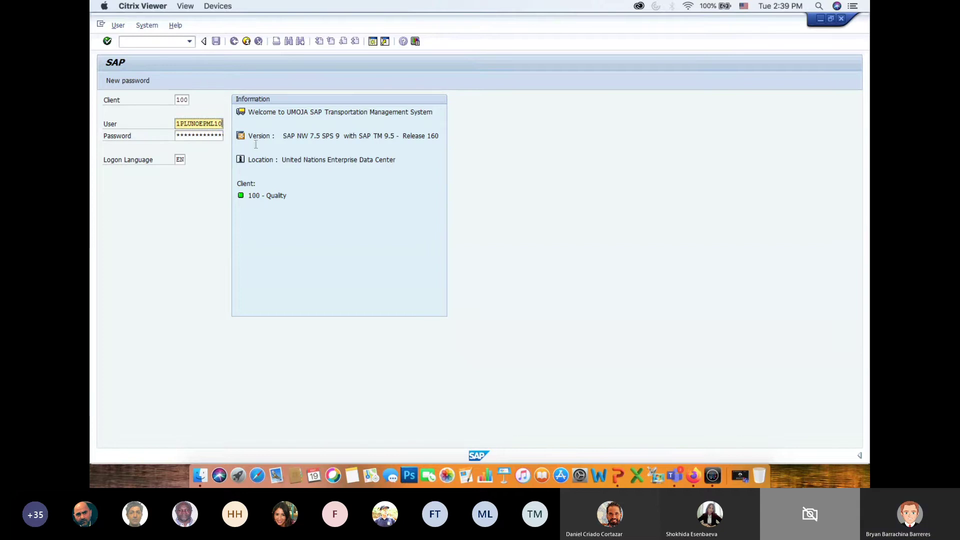
click(216, 137)
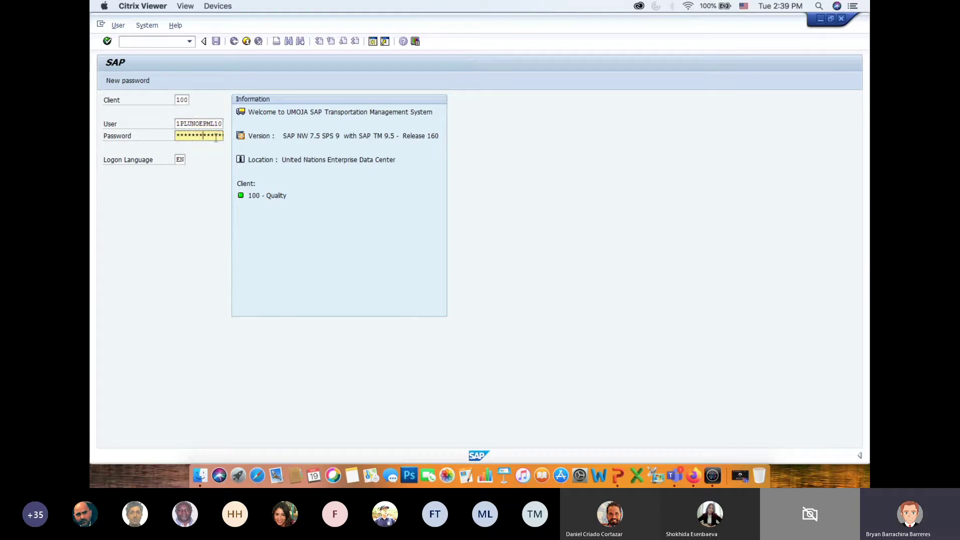
key(Return)
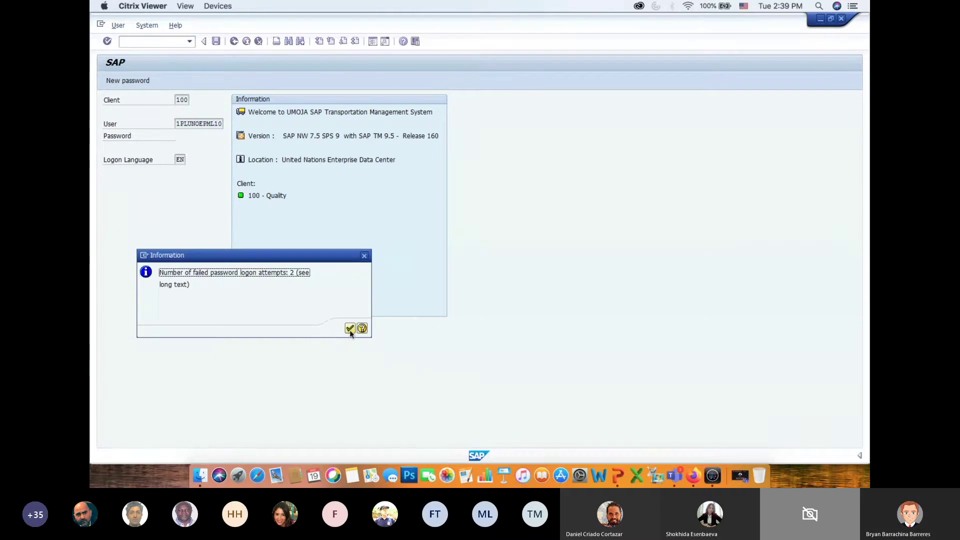
click(350, 328)
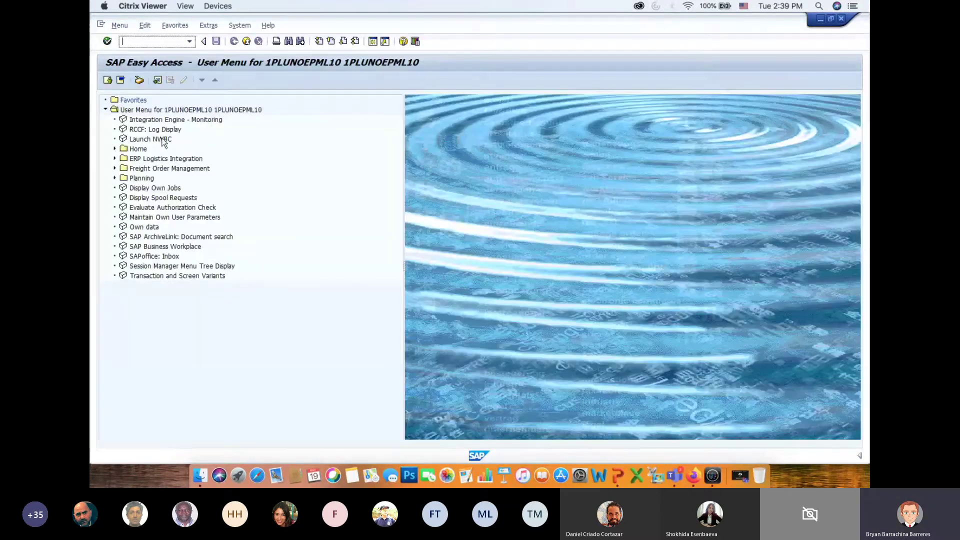
- Select Launch NWBC in the user menu and move the SAP Logon Pad aside
click(161, 139)
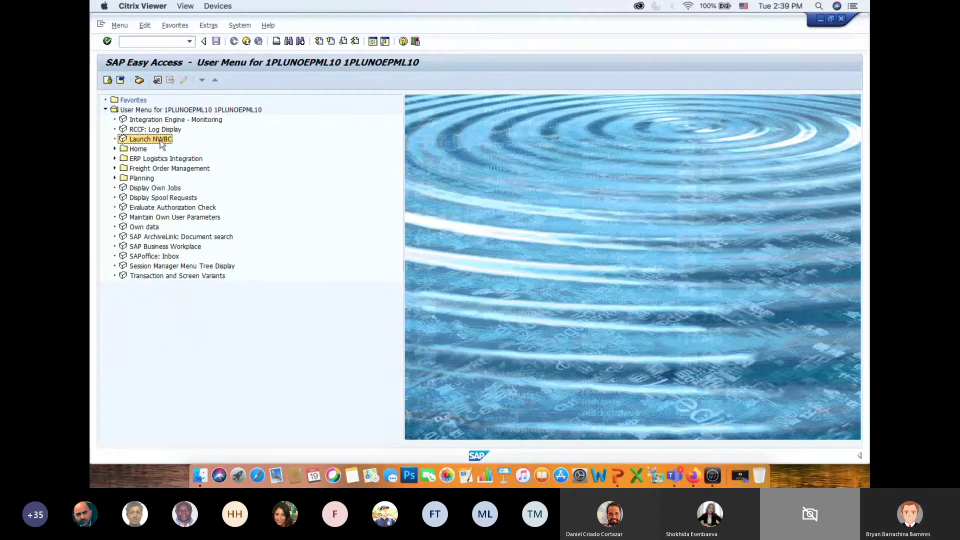
key(ctrl+Up)
click(506, 188)
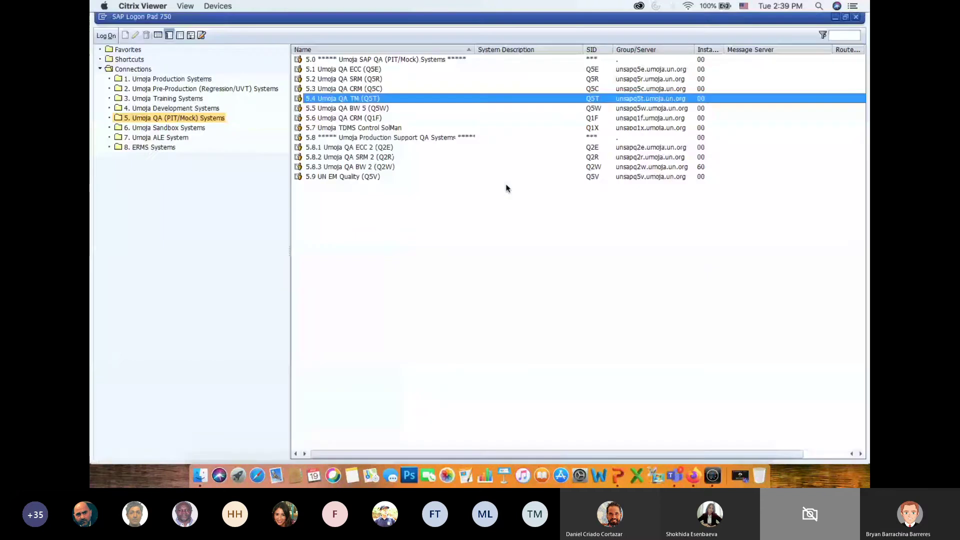
click(835, 18)
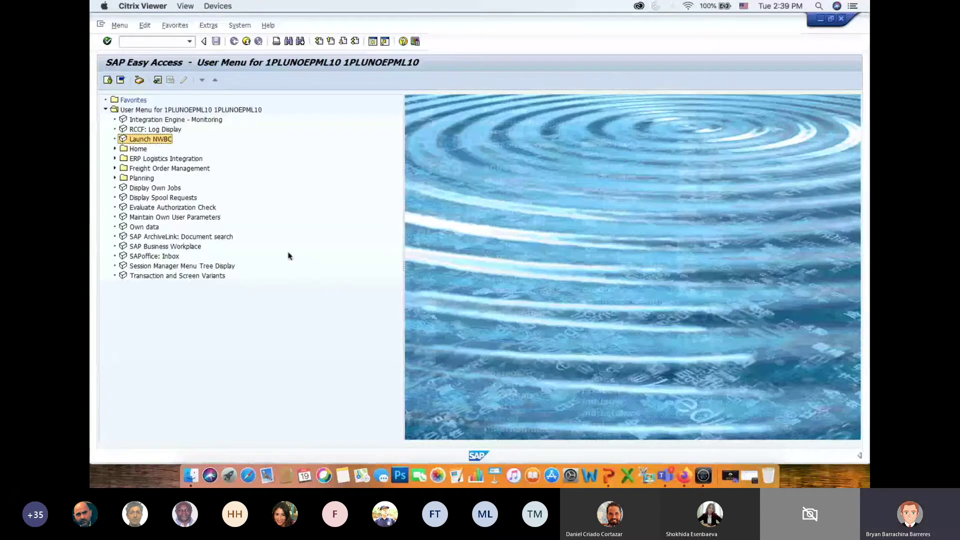
- Launch NetWeaver Business Client and open Overview Transportation Requirements under ERP Logistics Integration
double_click(167, 142)
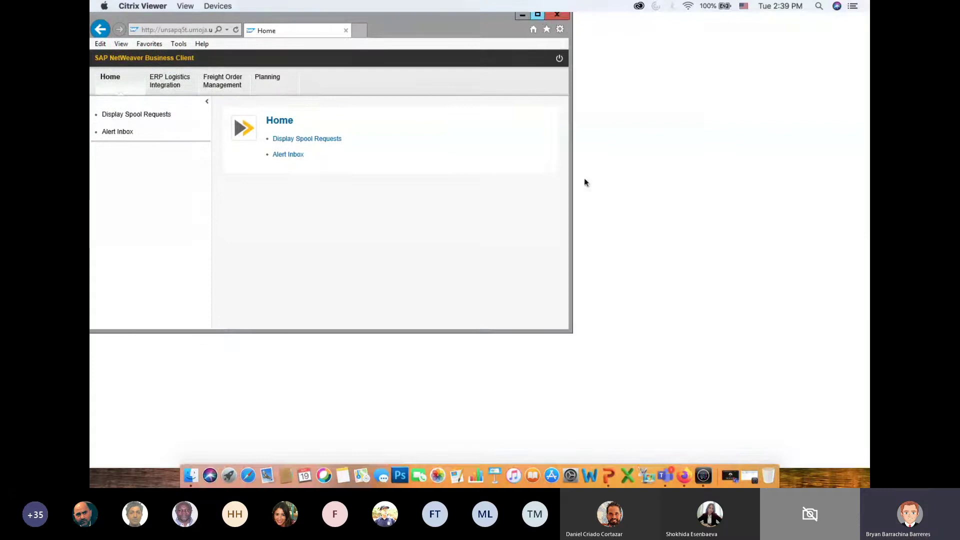
click(163, 92)
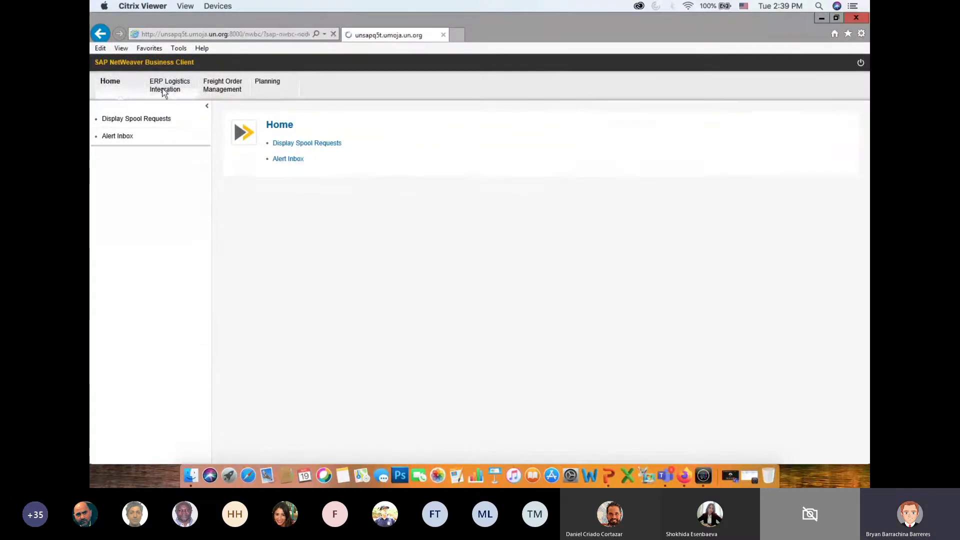
click(345, 145)
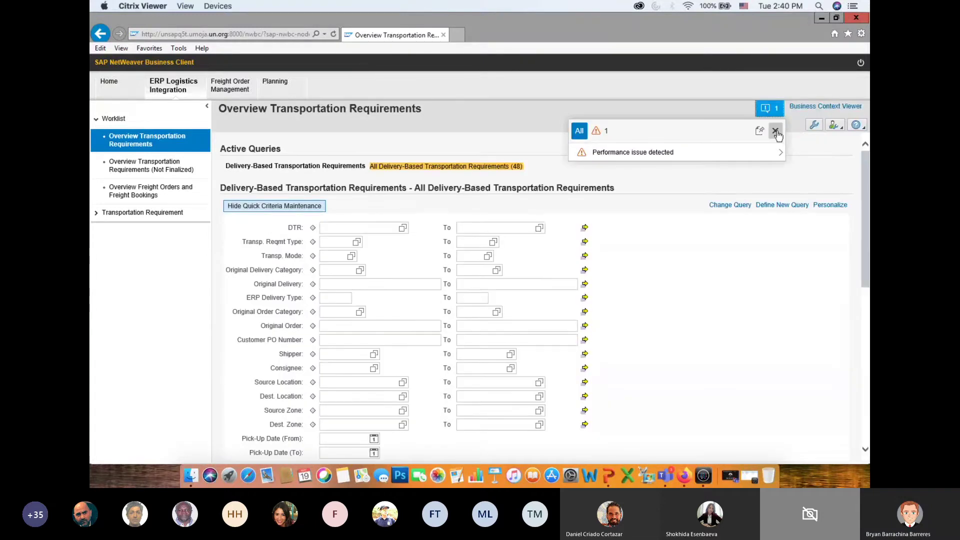
click(775, 131)
scroll(659, 244, down, 10)
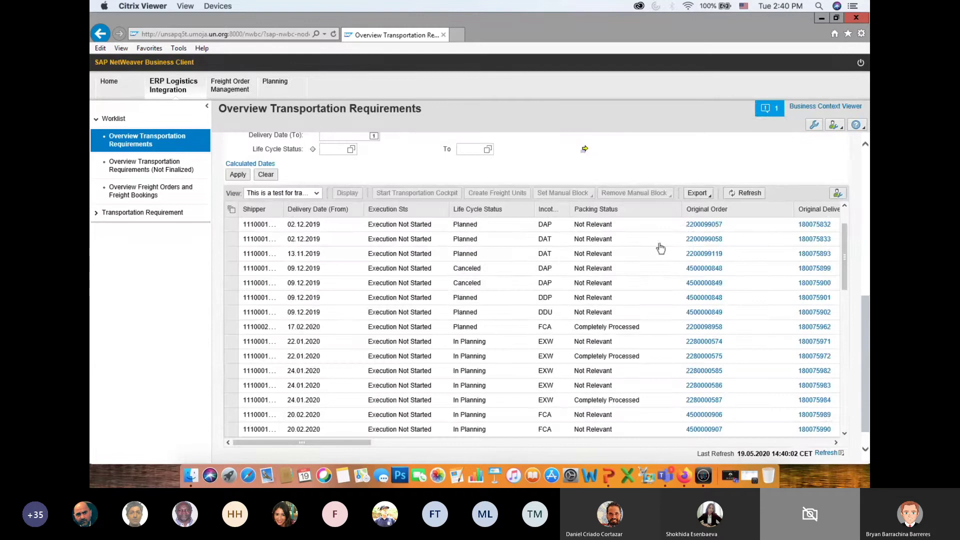
scroll(660, 248, down, 1)
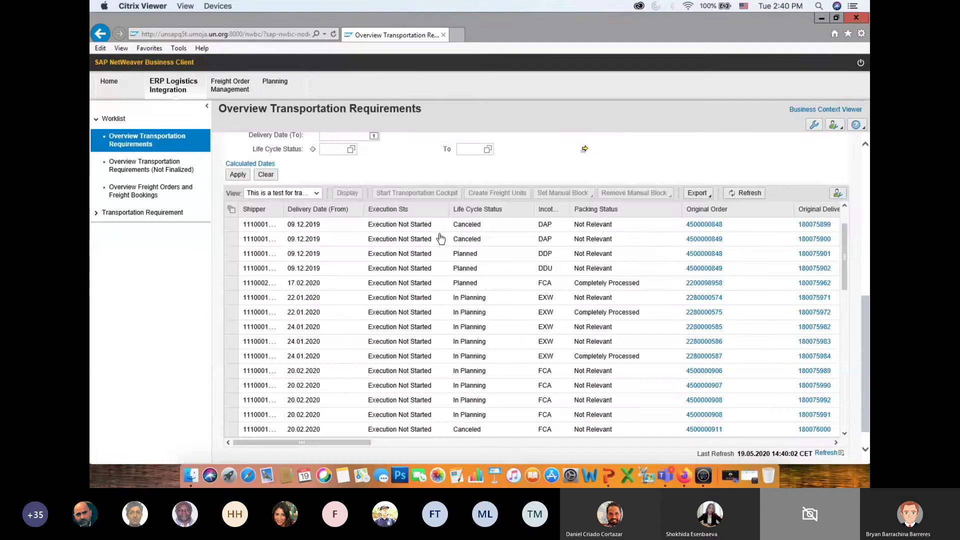
click(404, 212)
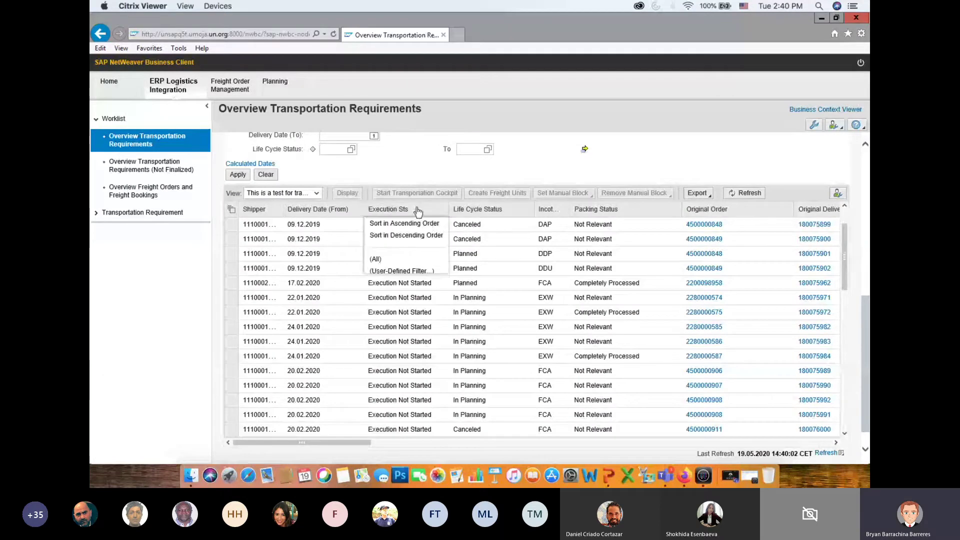
click(431, 234)
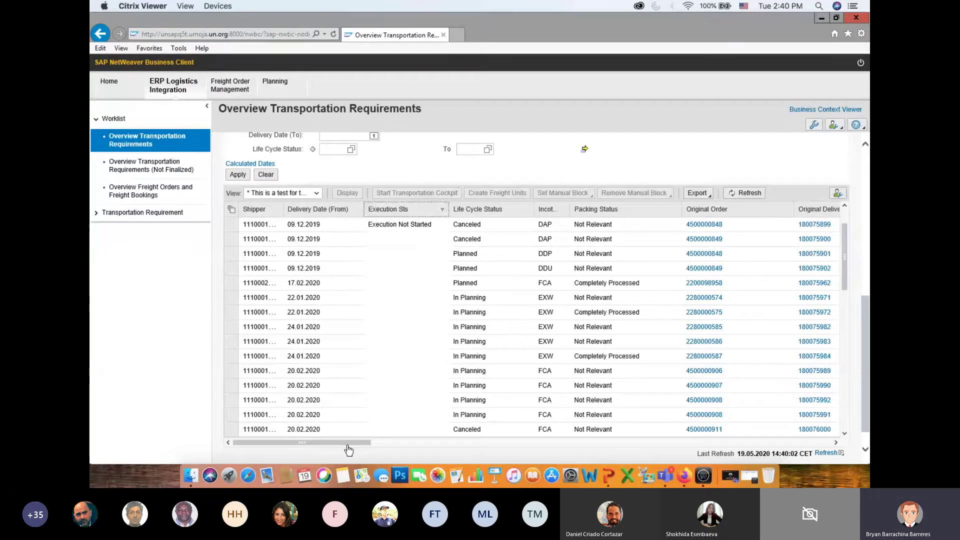
drag(349, 447, 459, 447)
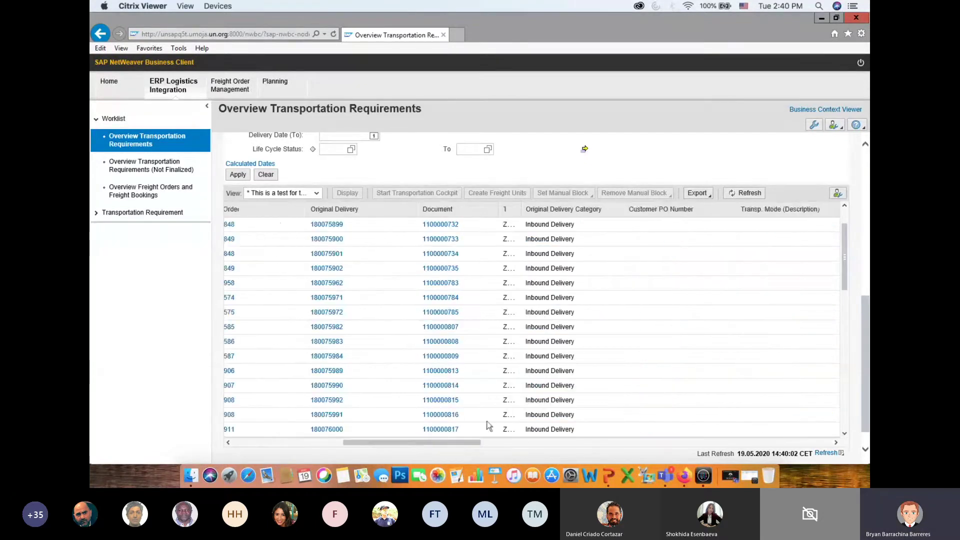
right_click(577, 347)
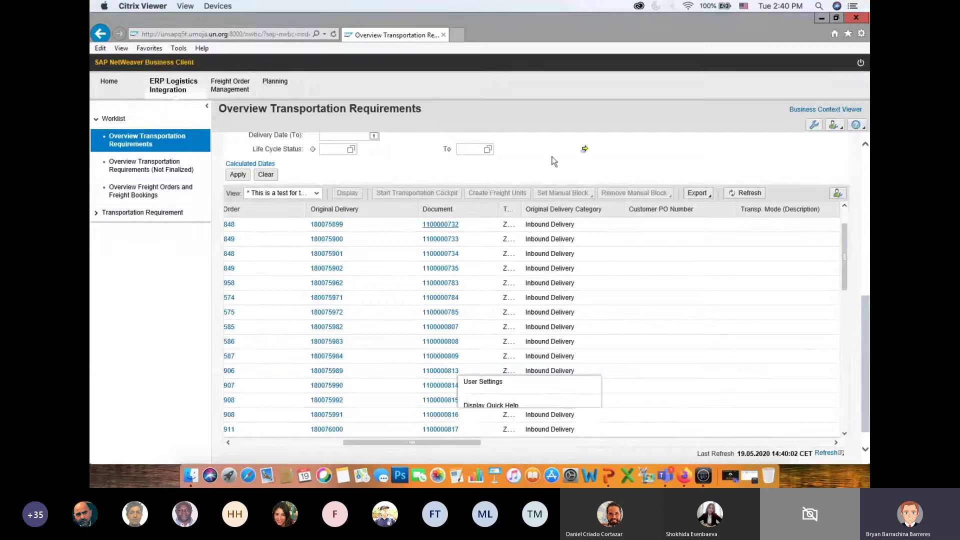
drag(550, 52, 544, 34)
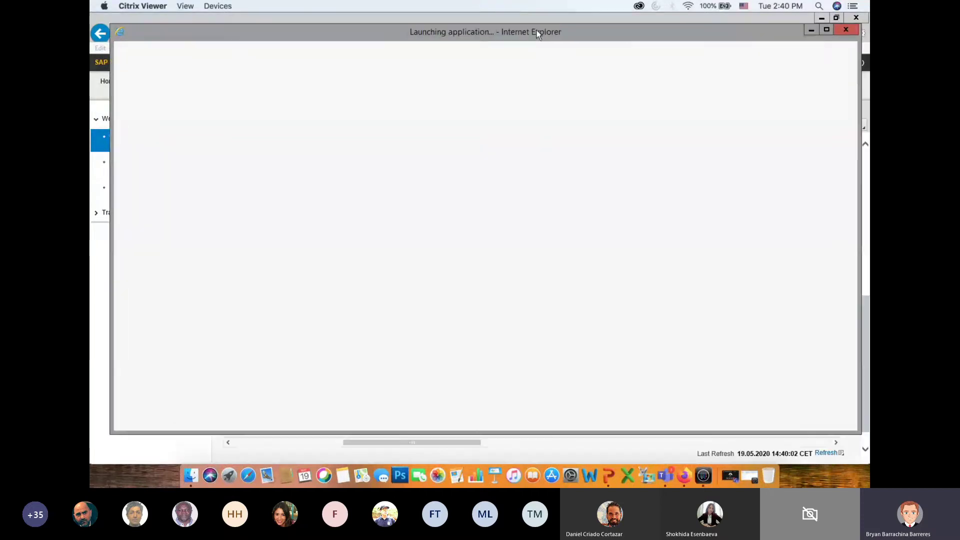
click(846, 30)
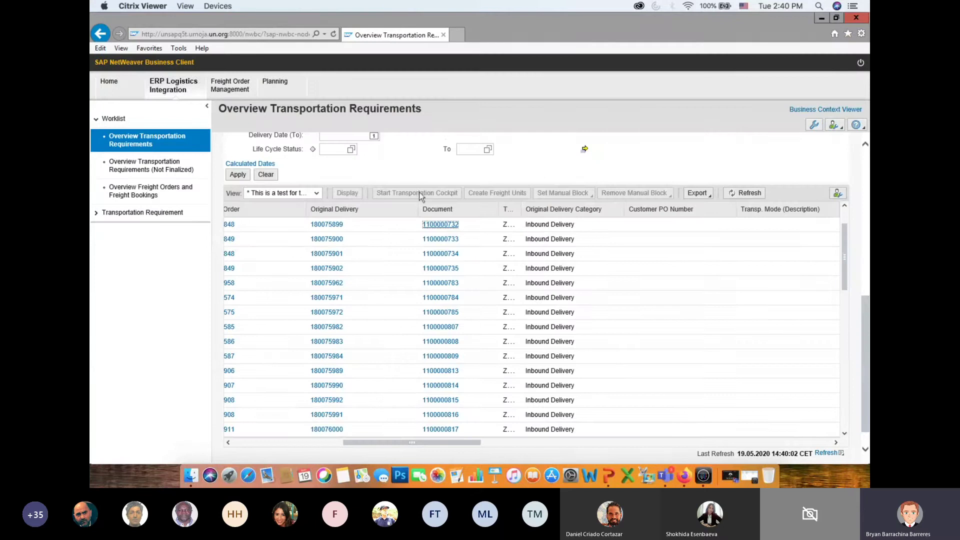
scroll(420, 196, up, 10)
click(367, 228)
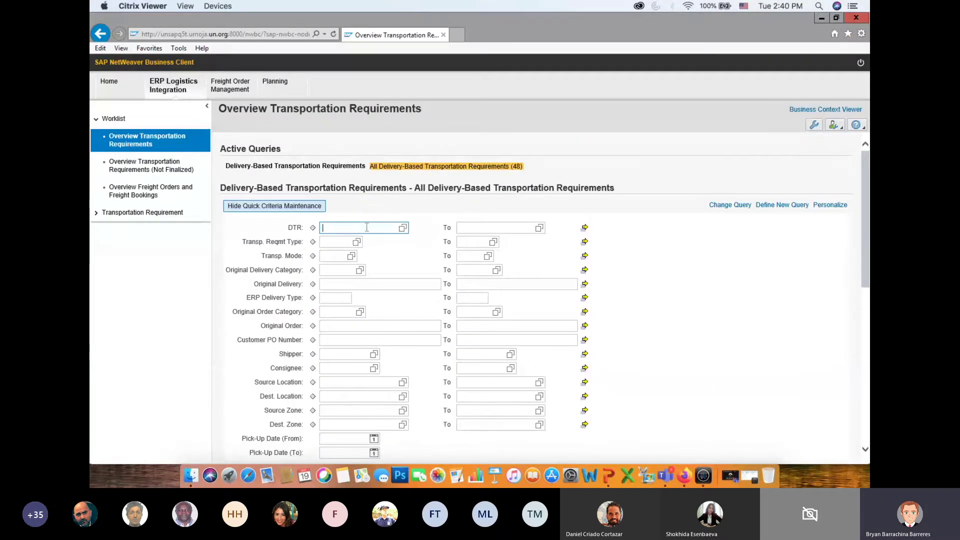
text(1100)
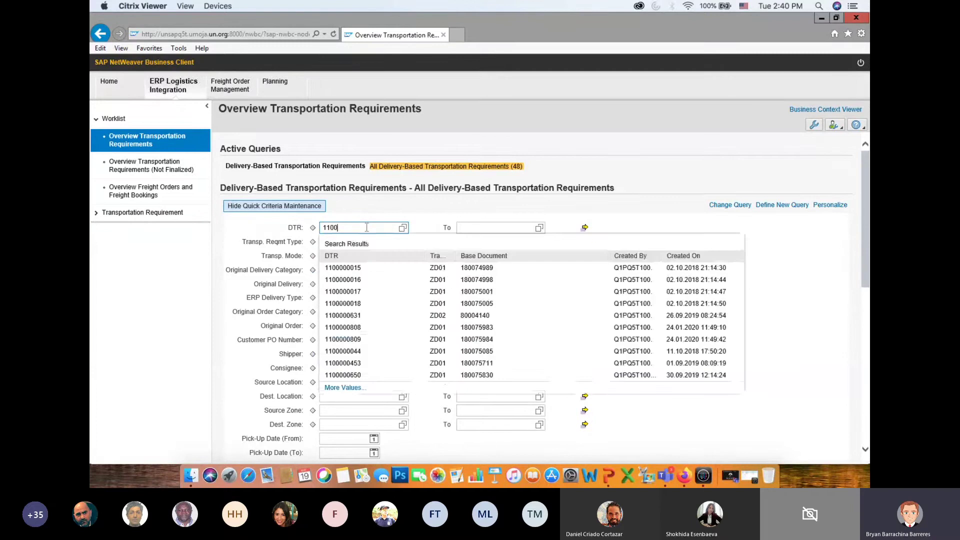
text(000661)
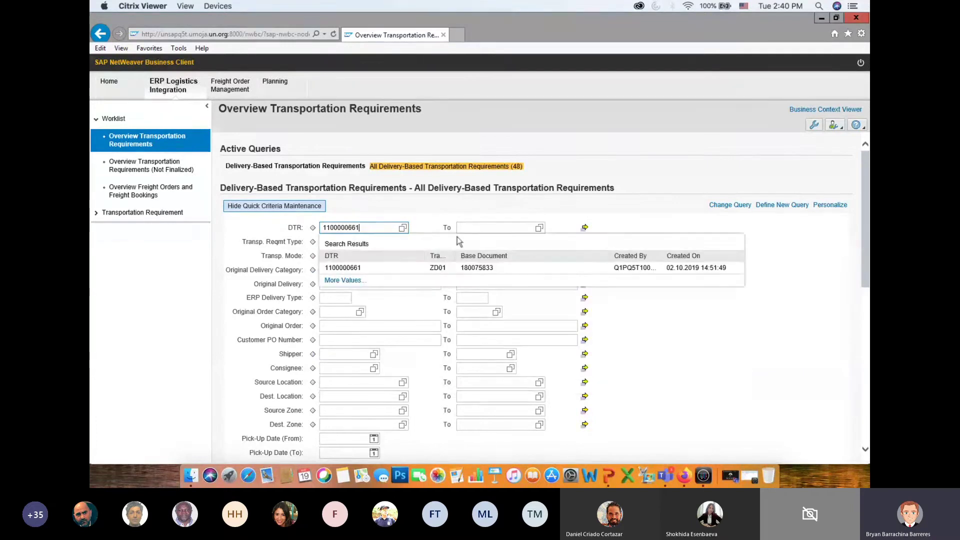
click(384, 268)
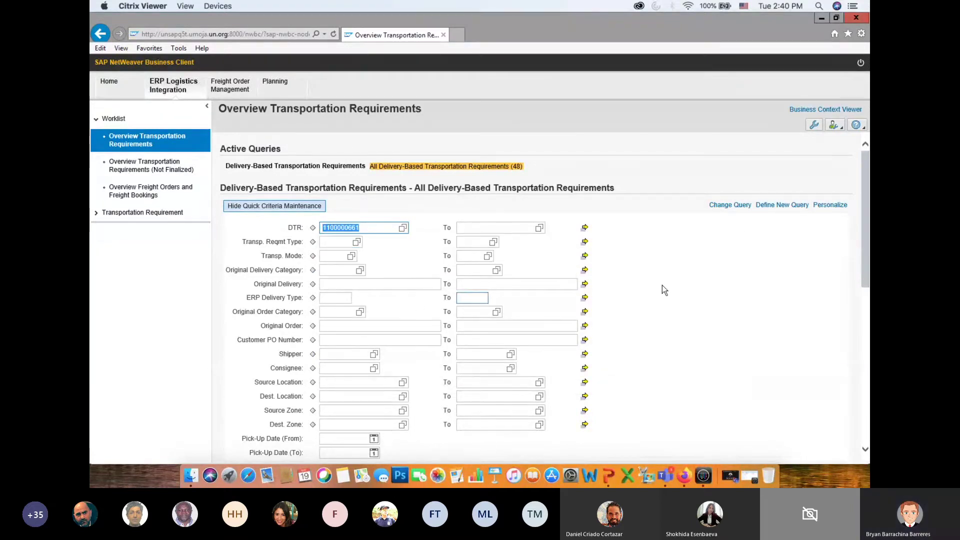
scroll(662, 285, down, 5)
scroll(664, 290, down, 1)
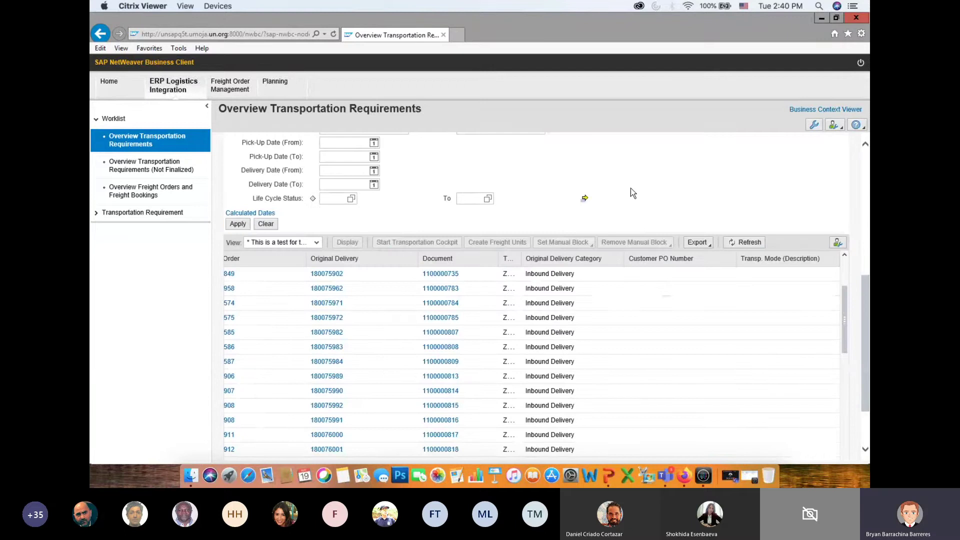
key(Return)
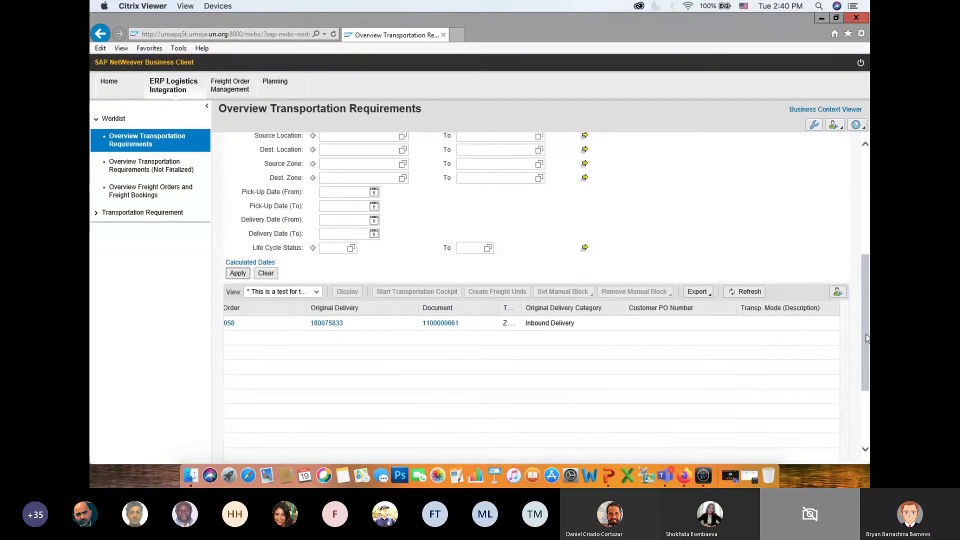
scroll(650, 395, down, 4)
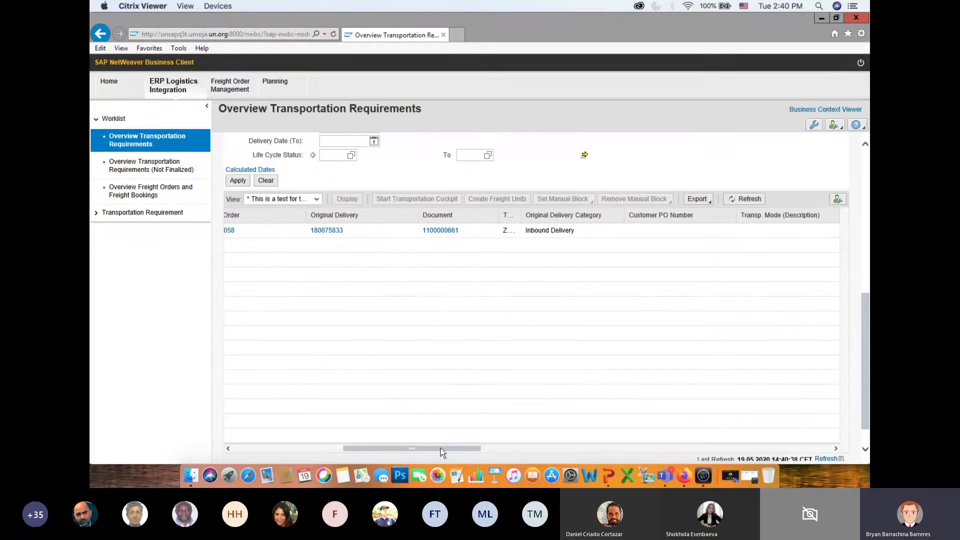
drag(440, 448, 261, 444)
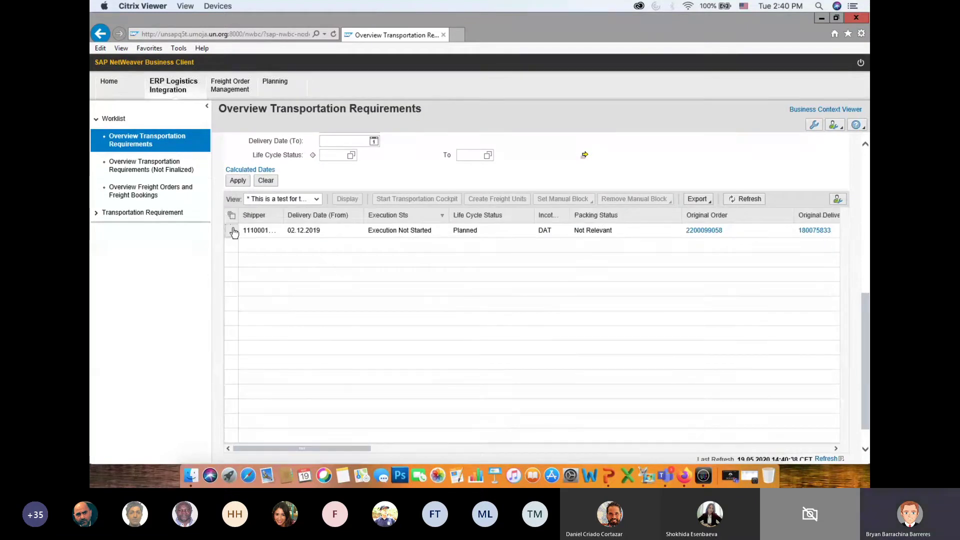
click(232, 230)
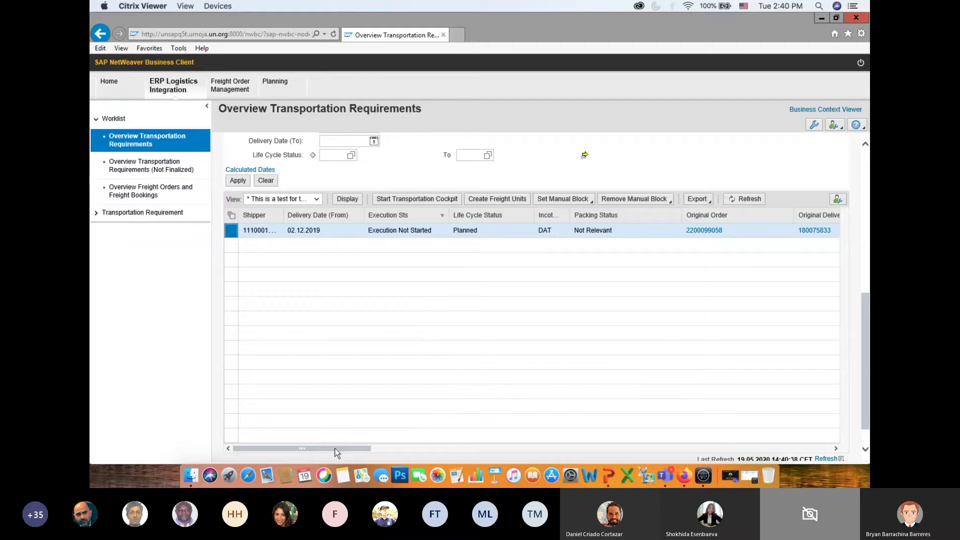
drag(335, 448, 399, 450)
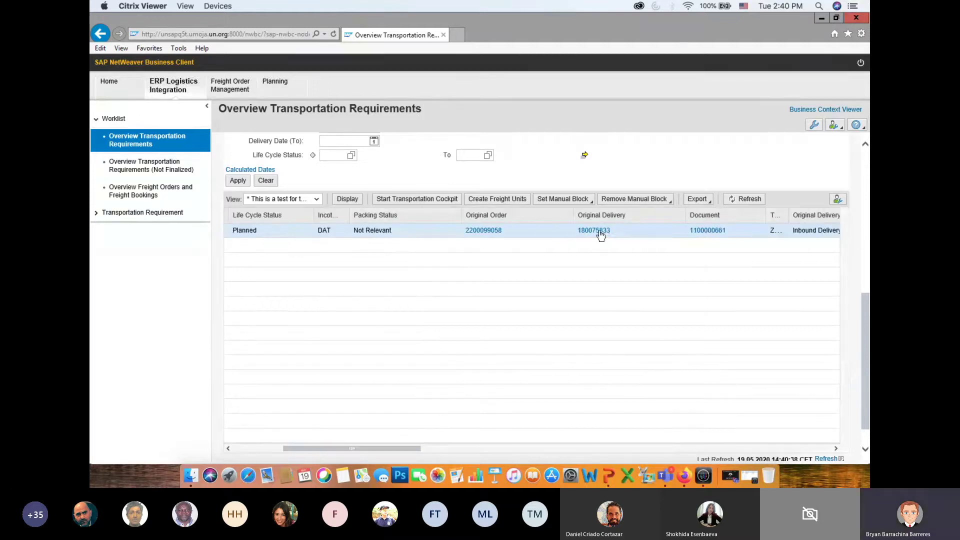
click(717, 232)
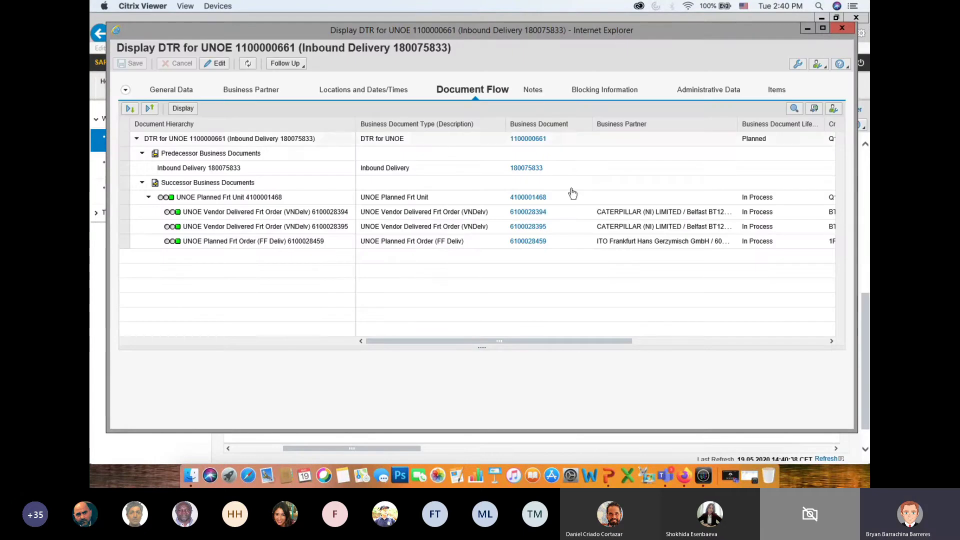
- Switch past the Teams meeting window to the Firefox Source to Acquire Day 2 quiz
key(ctrl+Up)
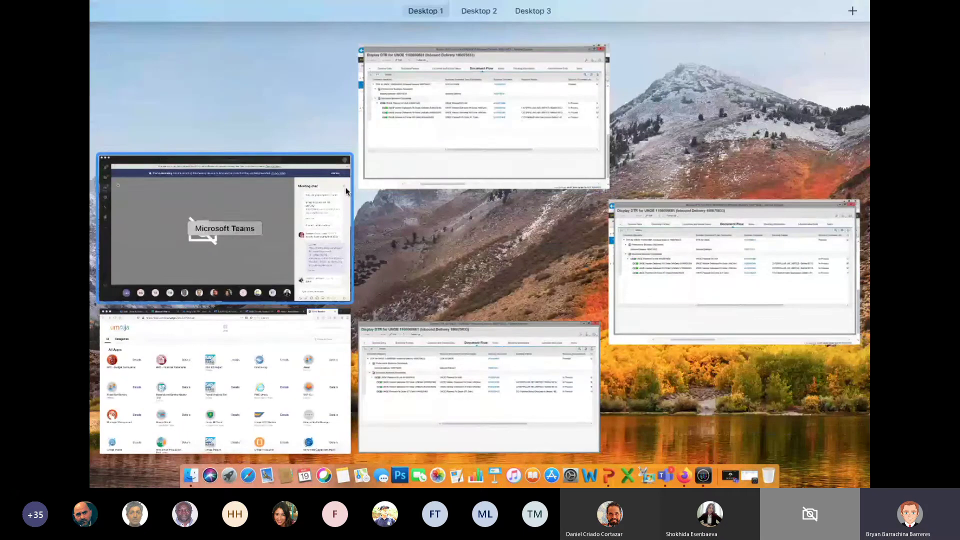
click(230, 232)
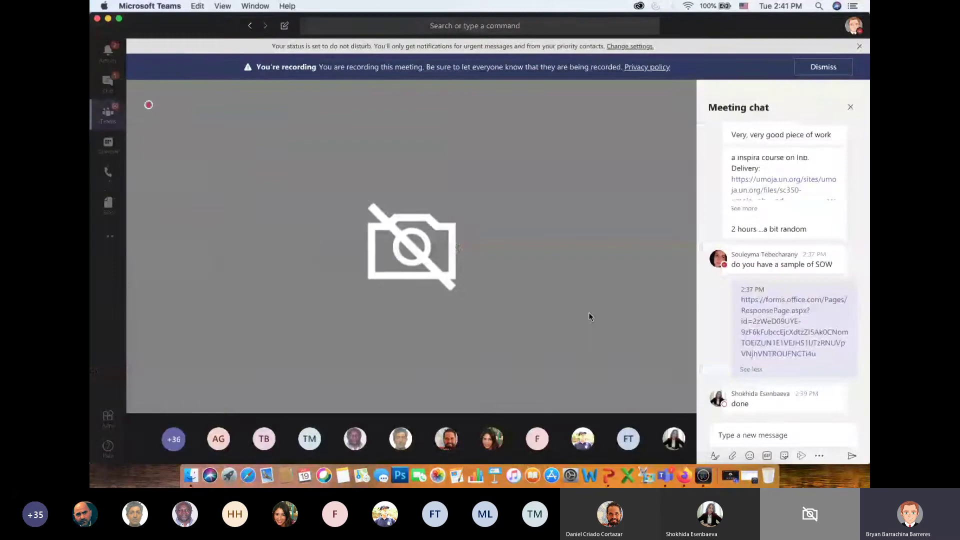
key(ctrl+Up)
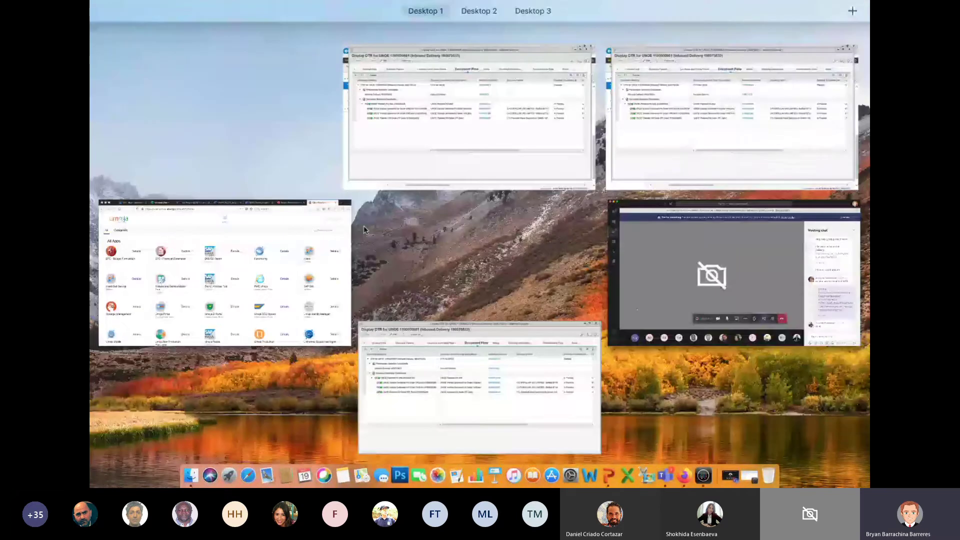
click(275, 275)
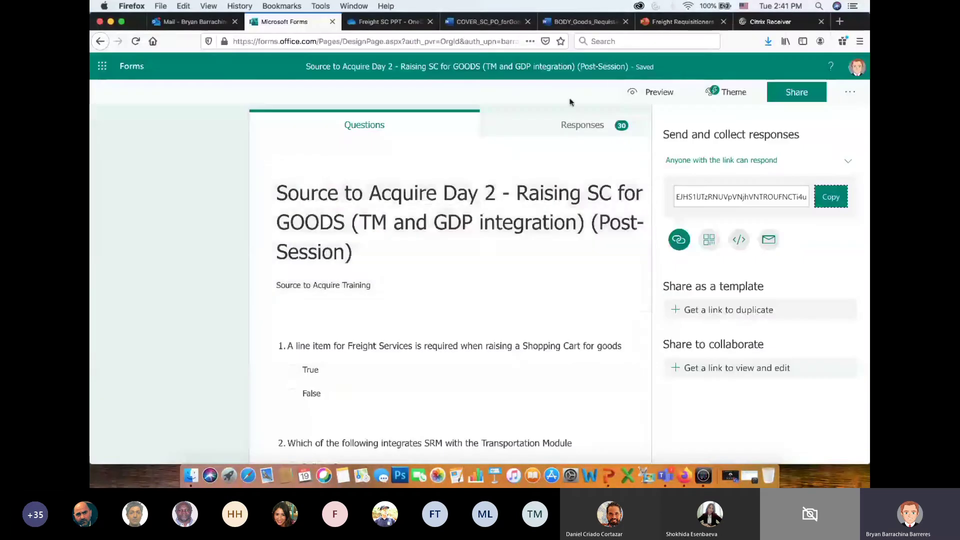
- Review the 34-response quiz summary, then bring the Umoja SAP window back in front
click(564, 128)
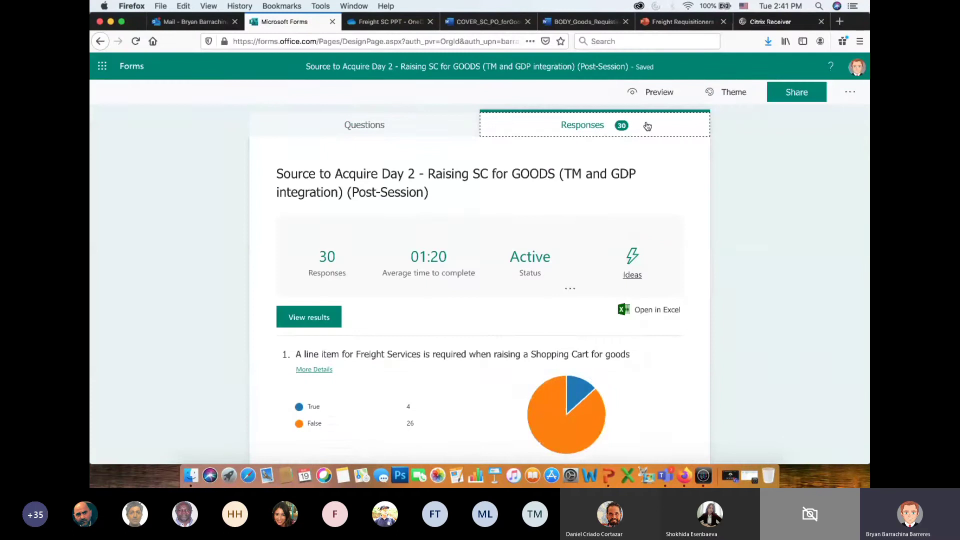
scroll(675, 195, down, 2)
scroll(675, 196, down, 2)
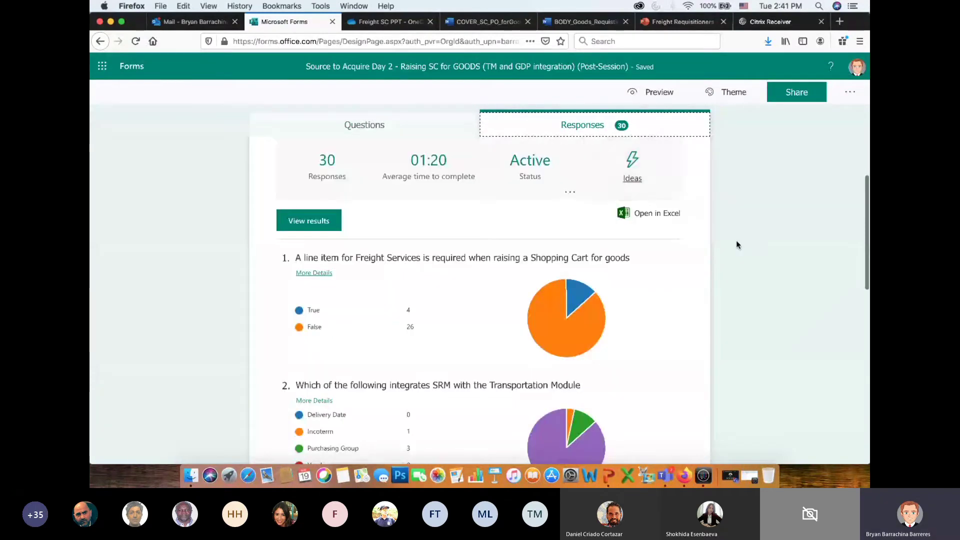
scroll(736, 244, up, 3)
scroll(737, 245, down, 10)
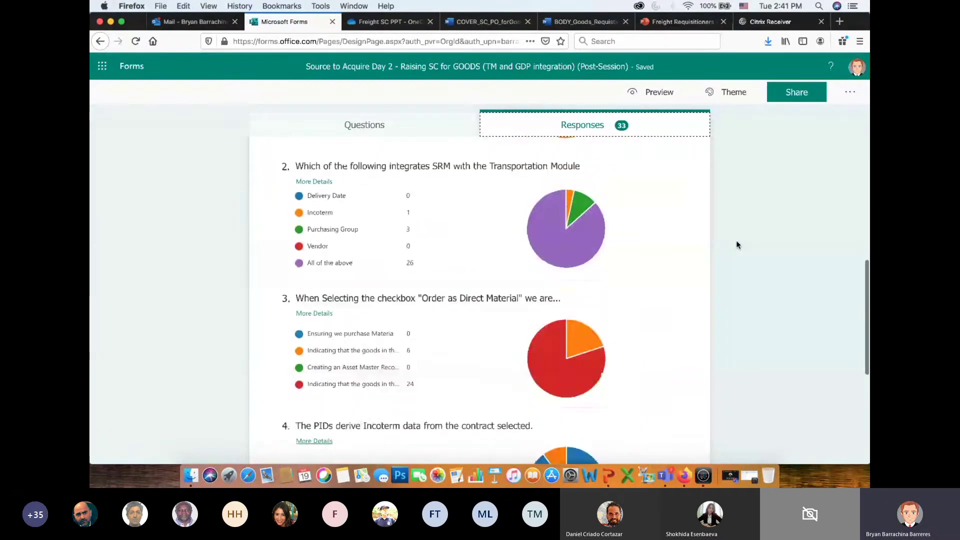
scroll(736, 240, down, 1)
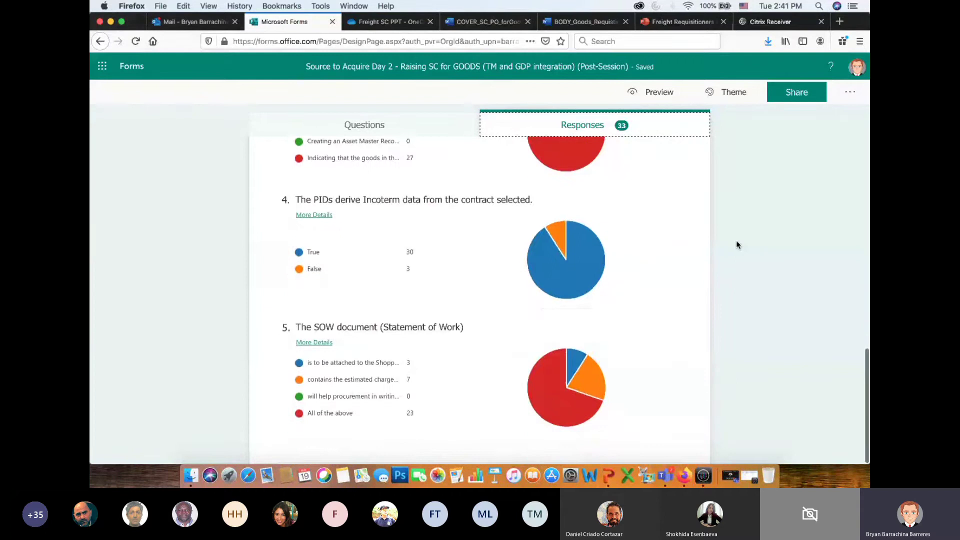
scroll(680, 262, up, 5)
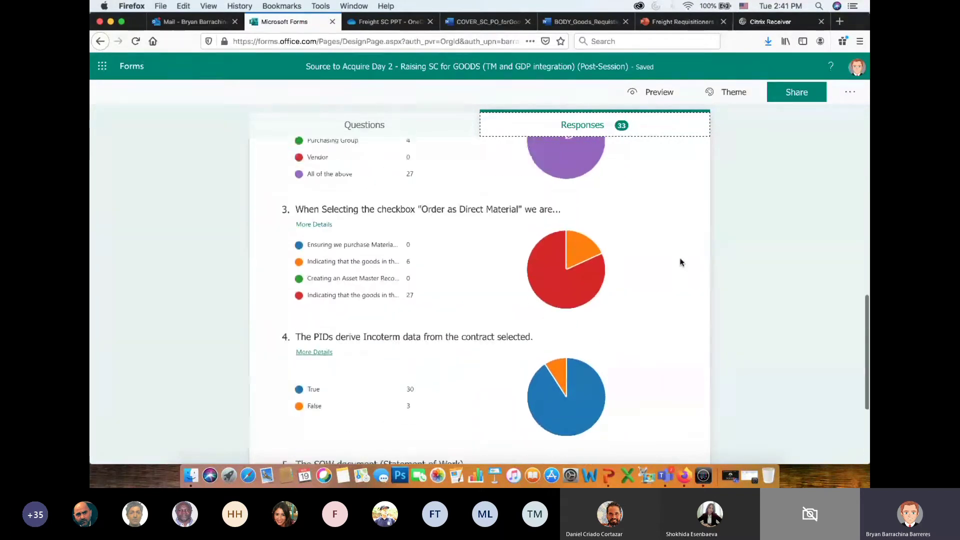
scroll(680, 262, up, 3)
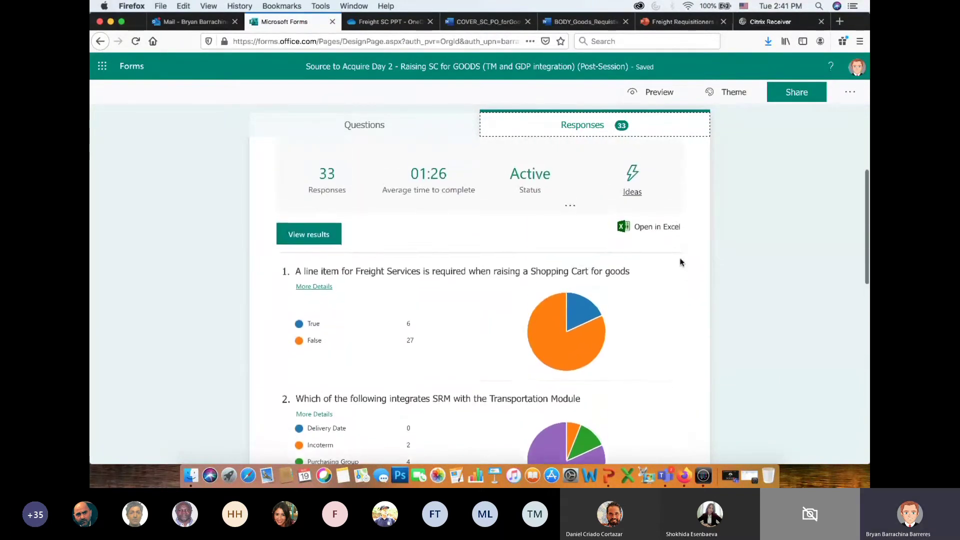
scroll(680, 262, up, 3)
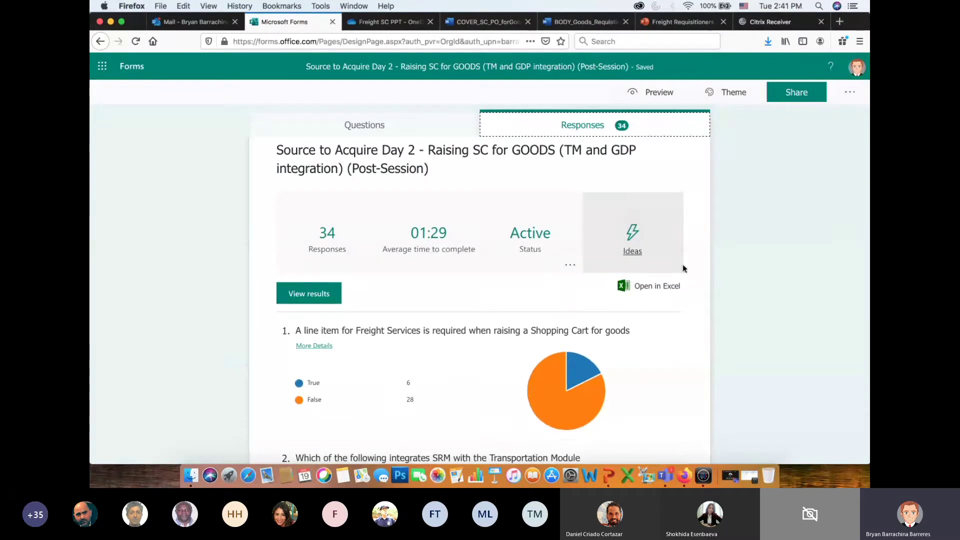
scroll(707, 343, down, 1)
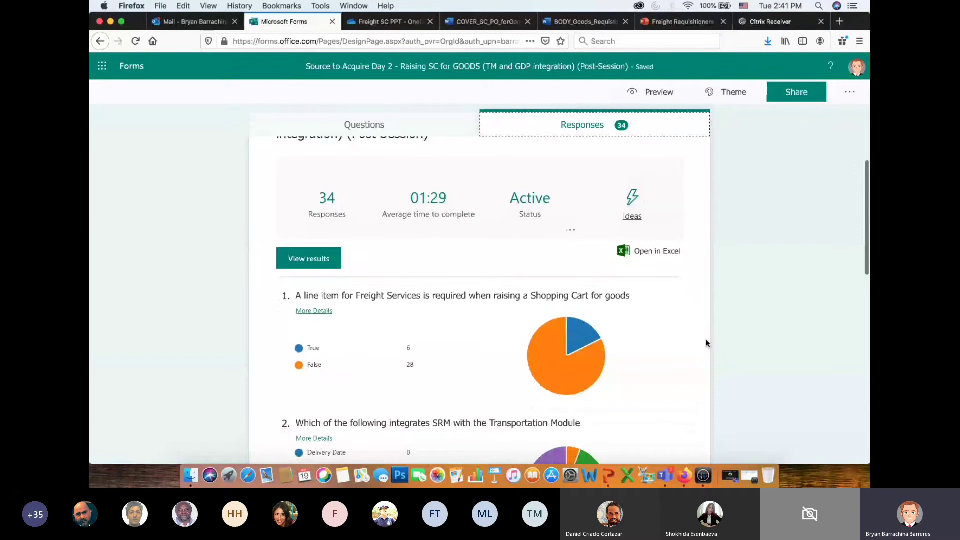
key(ctrl+Up)
click(505, 180)
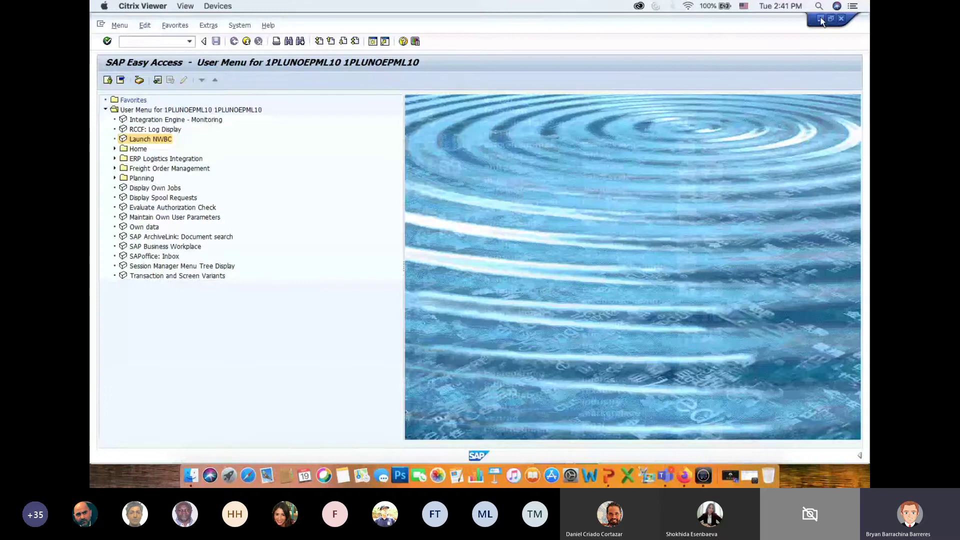
click(820, 18)
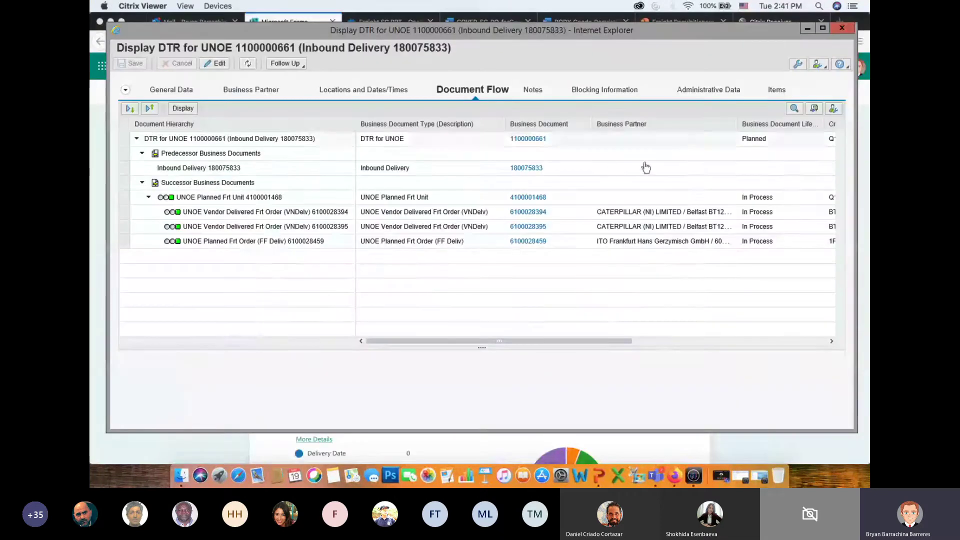
click(519, 241)
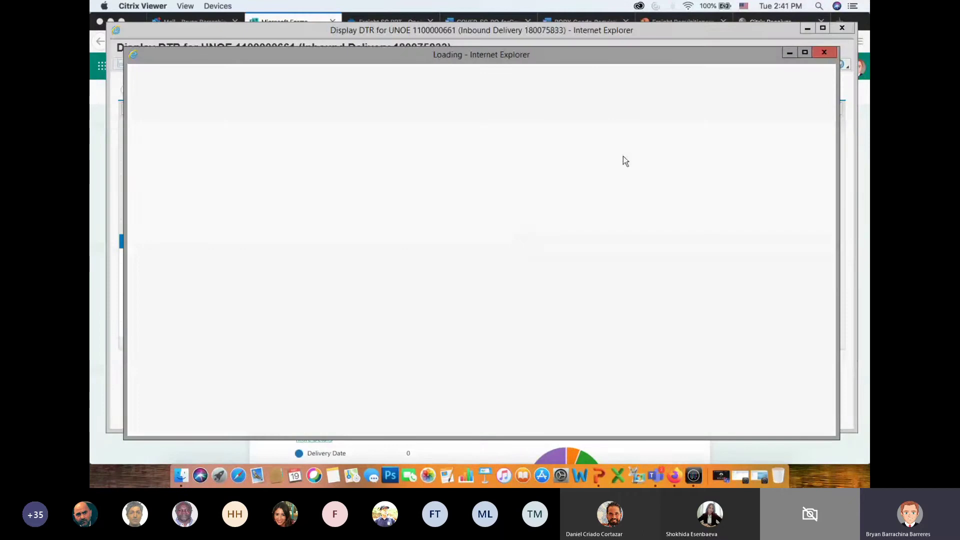
click(806, 52)
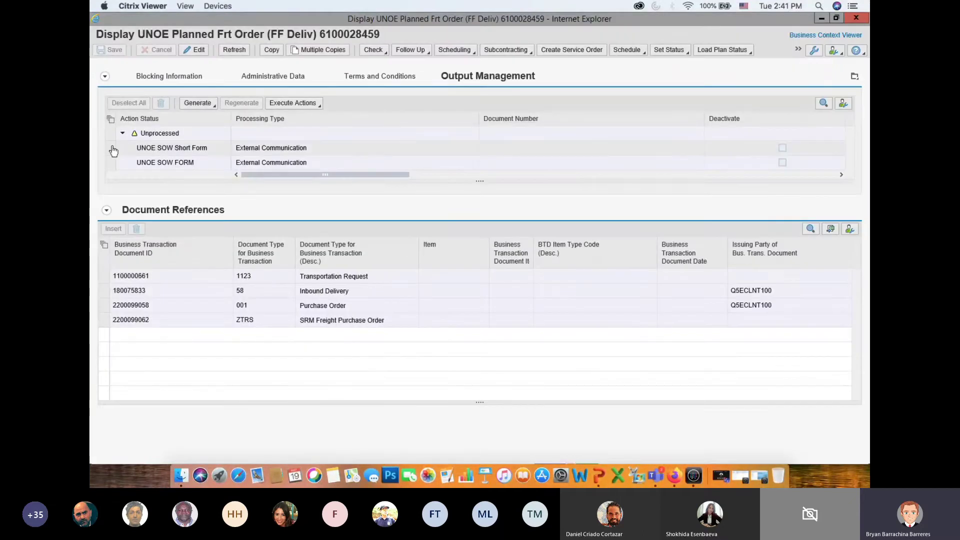
click(112, 149)
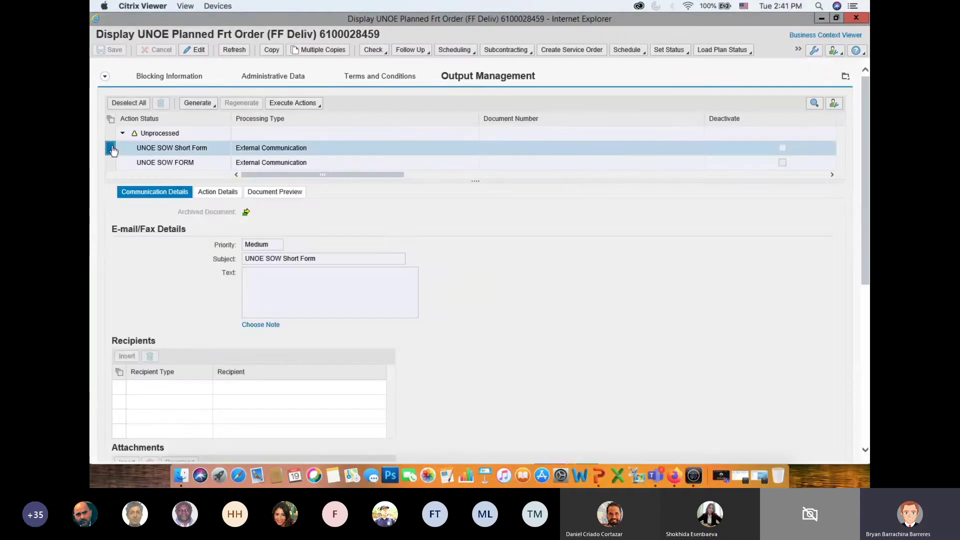
click(285, 194)
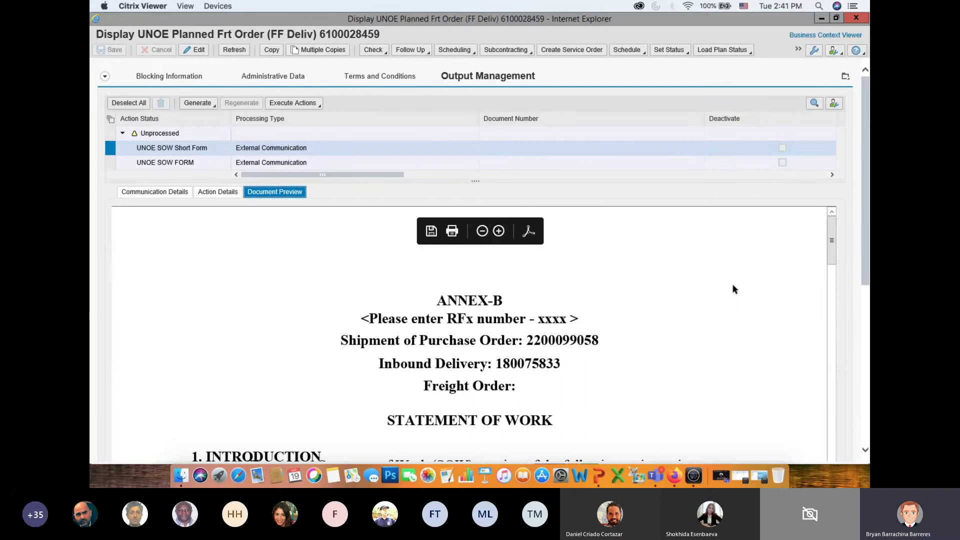
scroll(864, 256, down, 2)
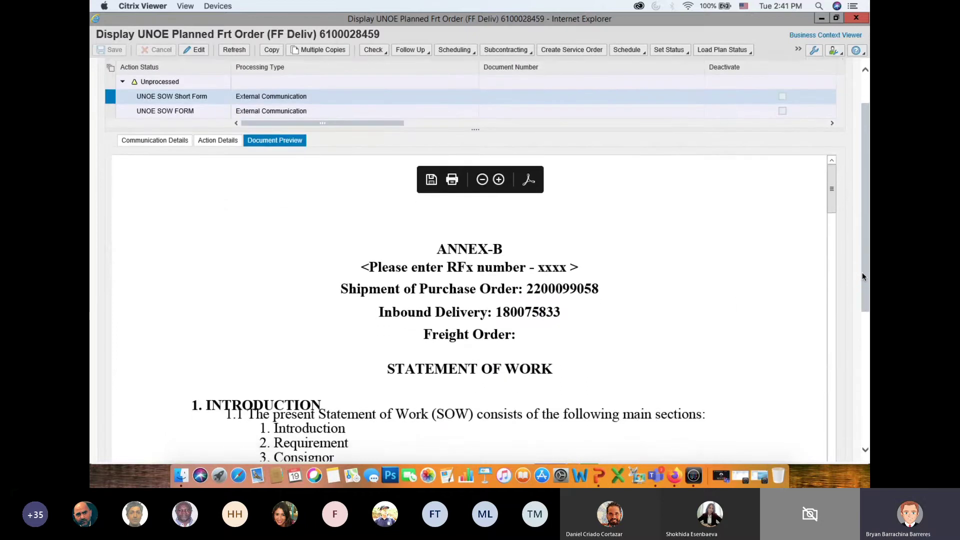
scroll(859, 306, down, 2)
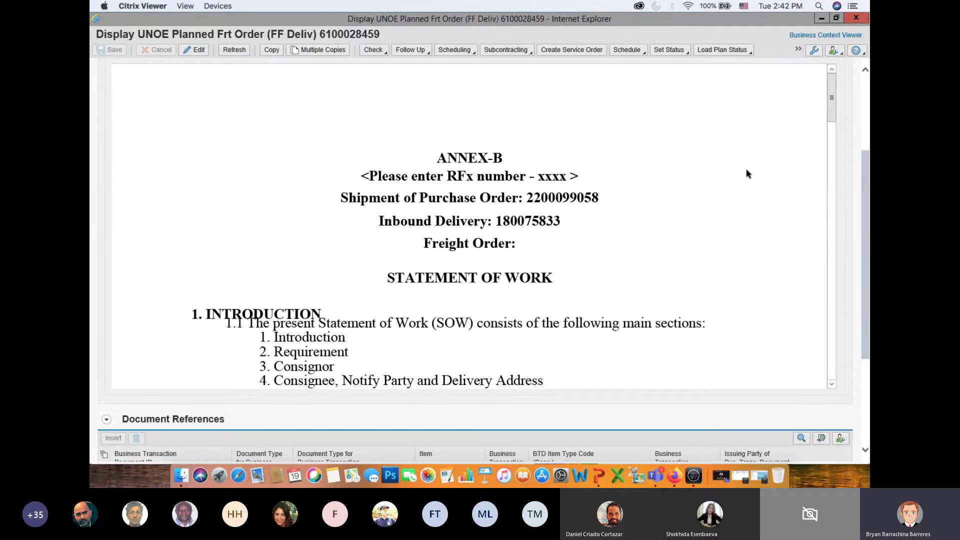
key(ctrl+Up)
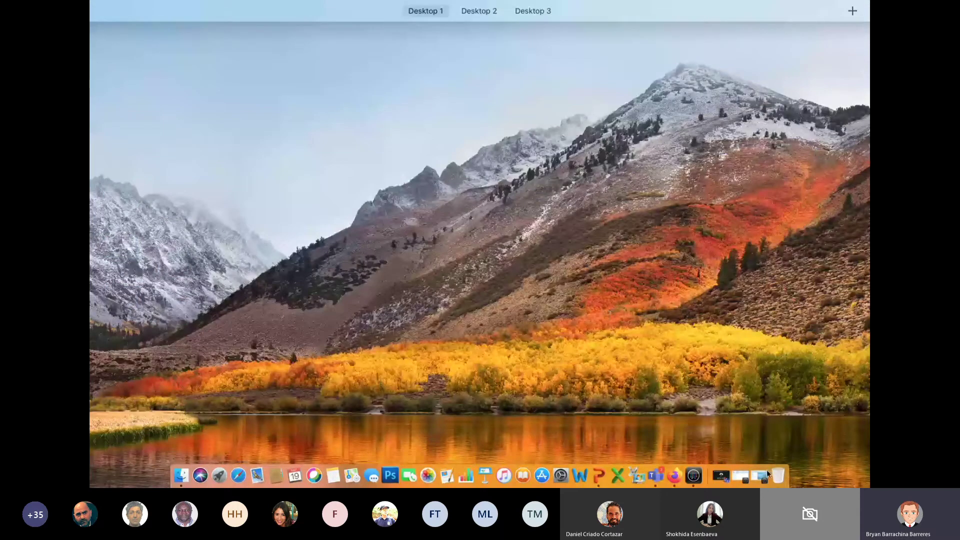
- Switch to Firefox and toggle between the quiz's Questions and Responses views
click(722, 476)
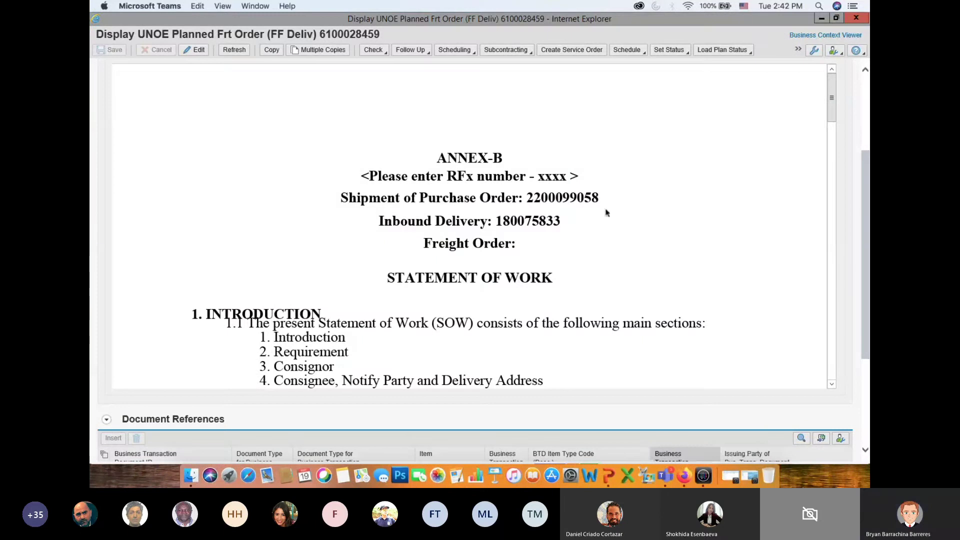
key(ctrl+Up)
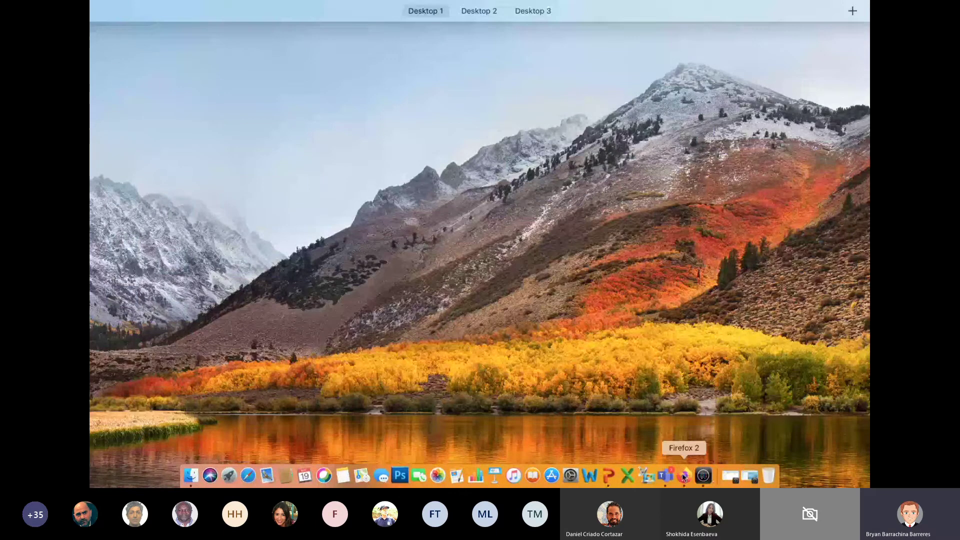
click(683, 475)
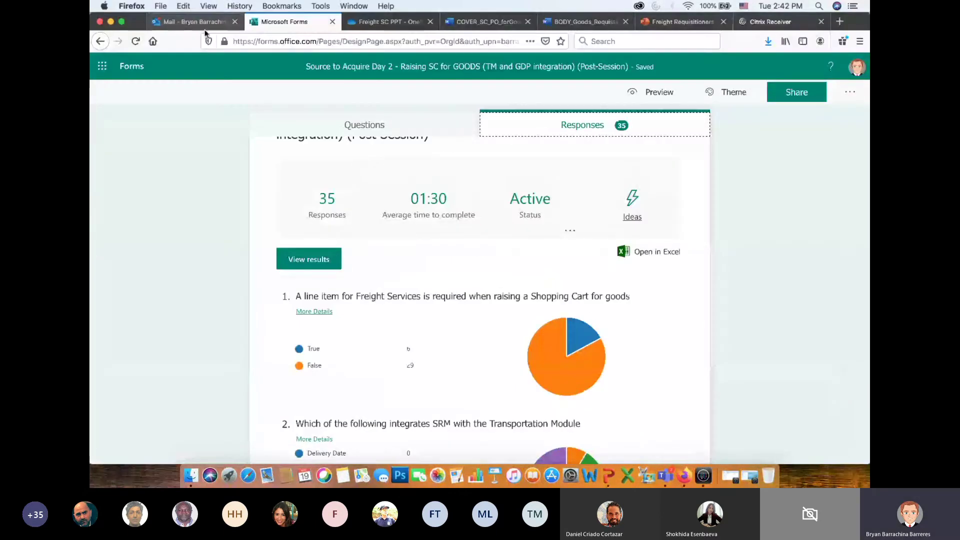
click(379, 125)
click(555, 122)
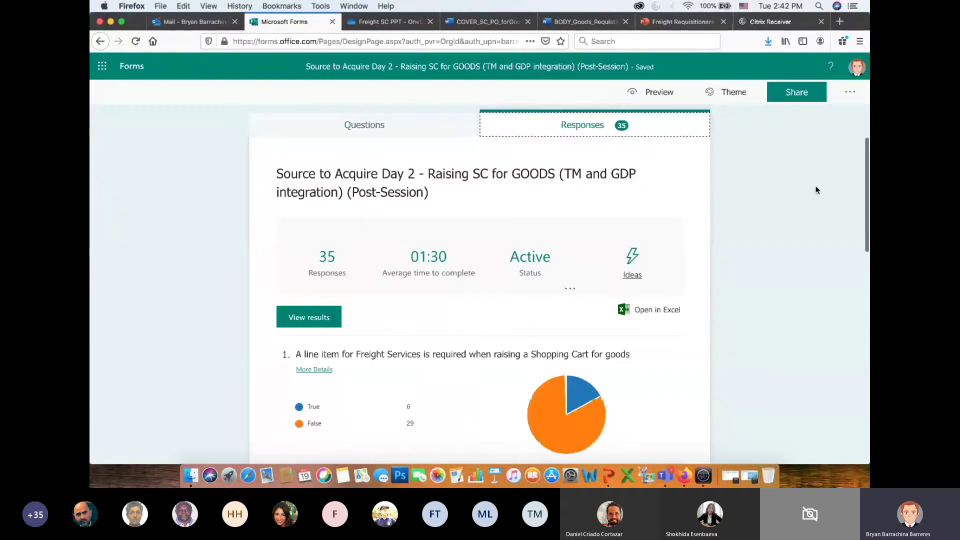
- Check Teams briefly, then scroll the summary showing 36 responses and question results
scroll(816, 190, down, 1)
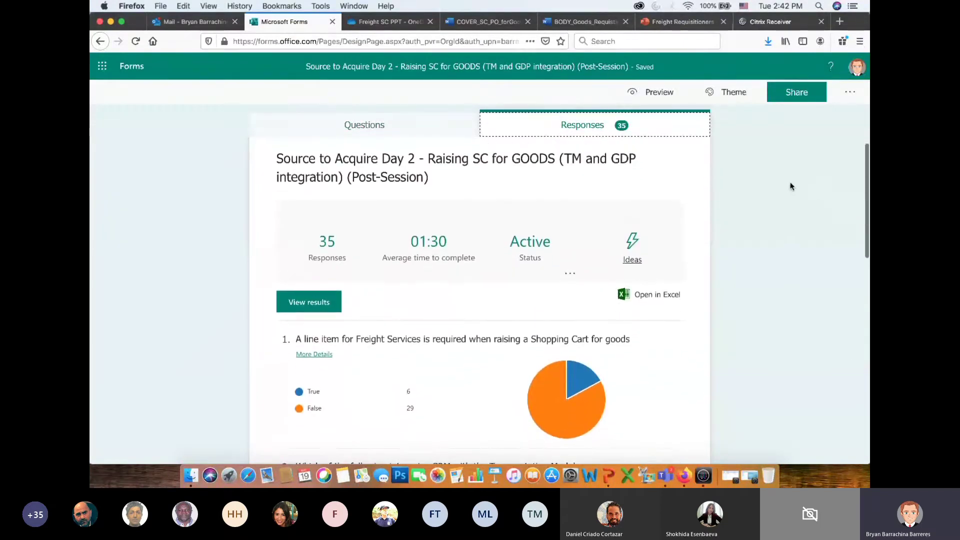
key(super+Tab)
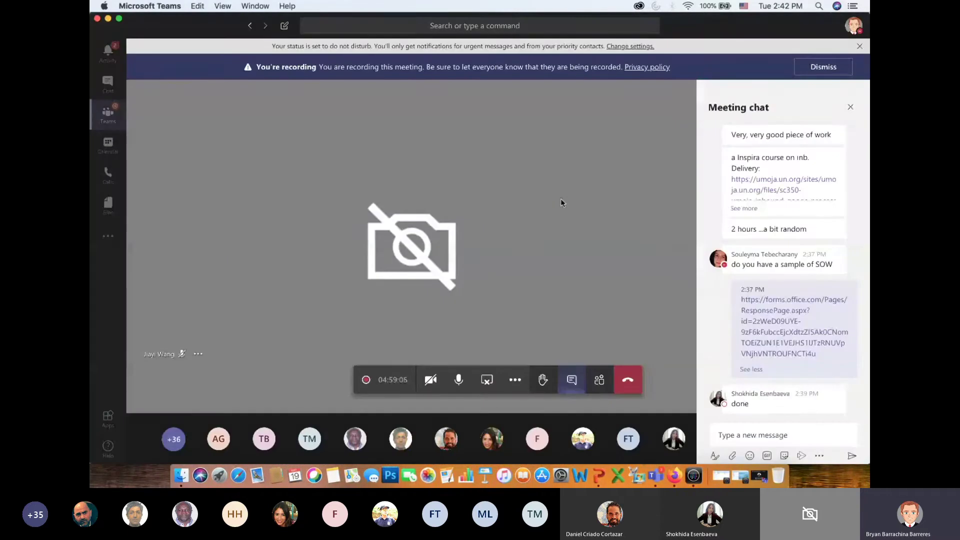
key(super+Tab)
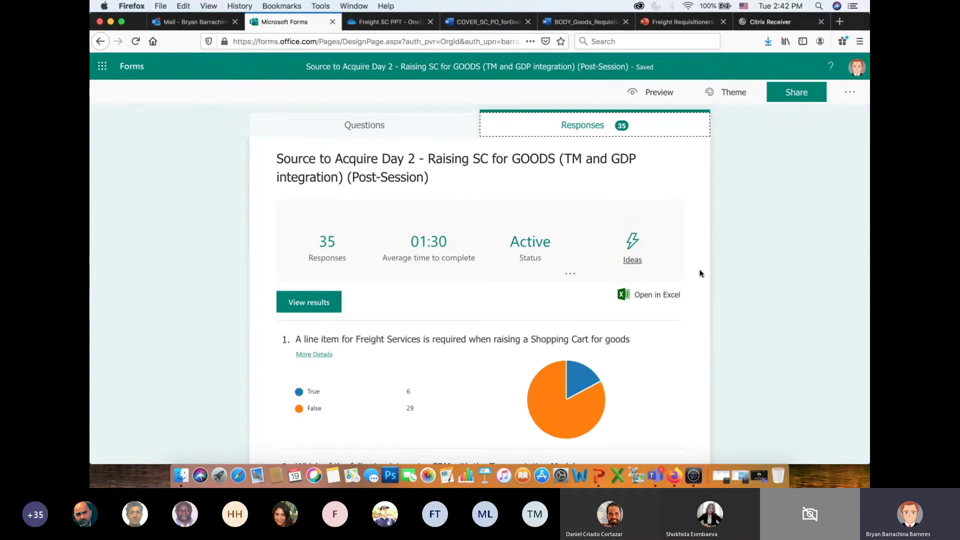
scroll(700, 273, down, 2)
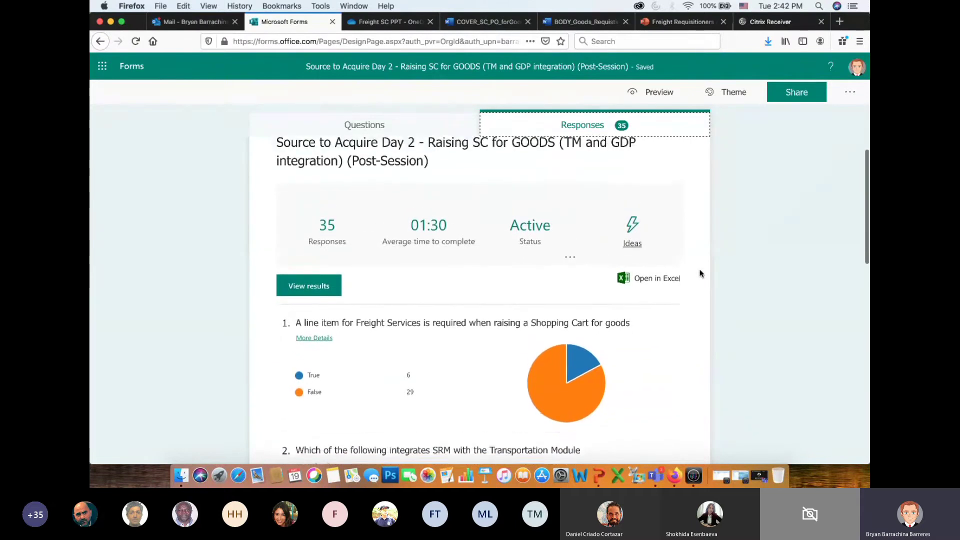
scroll(700, 273, down, 5)
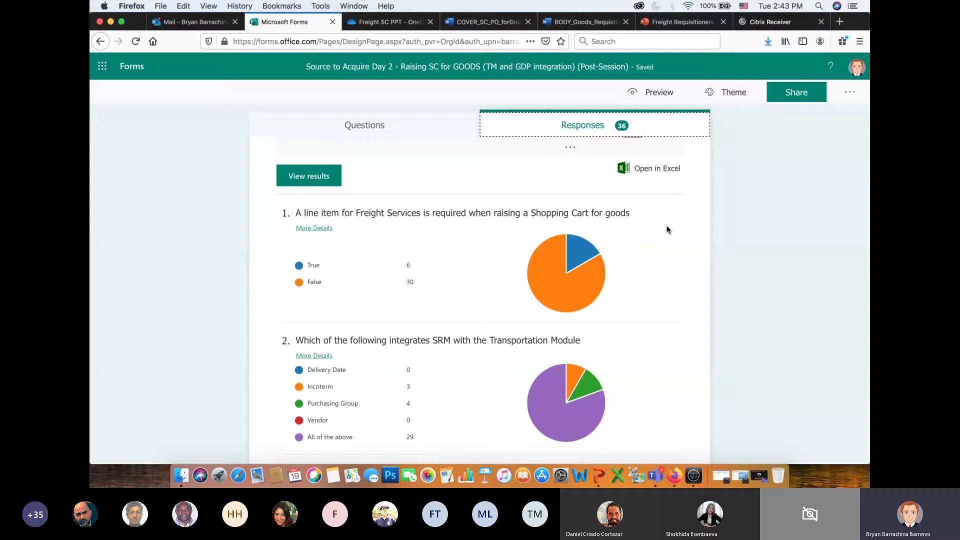
key(super+Tab)
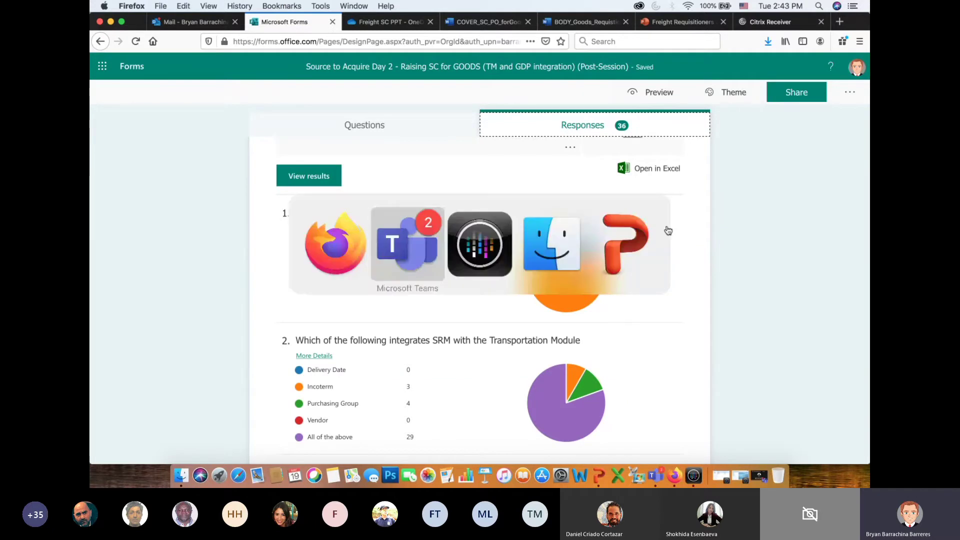
key(super+Tab)
key(super+Tab)
key(super+Tab)
key(super+Tab)
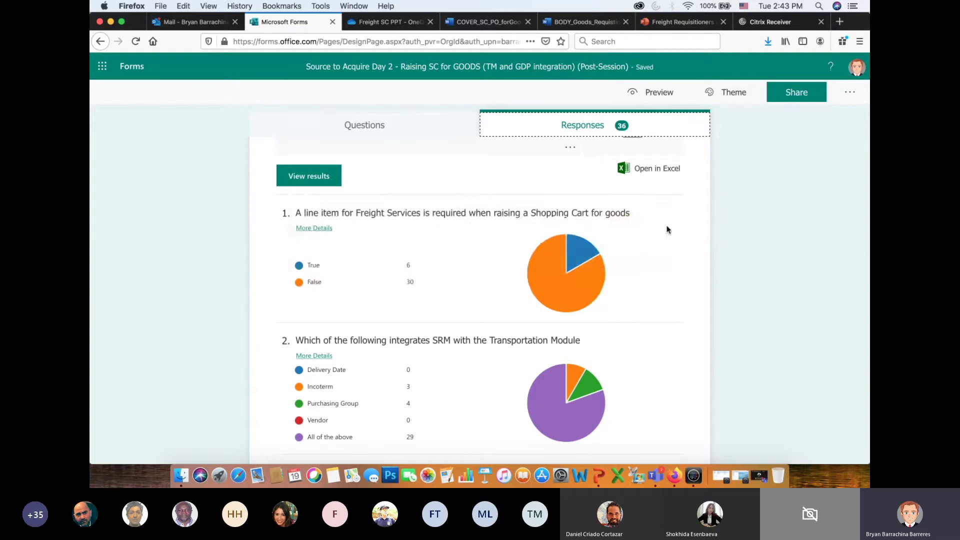
key(ctrl+Up)
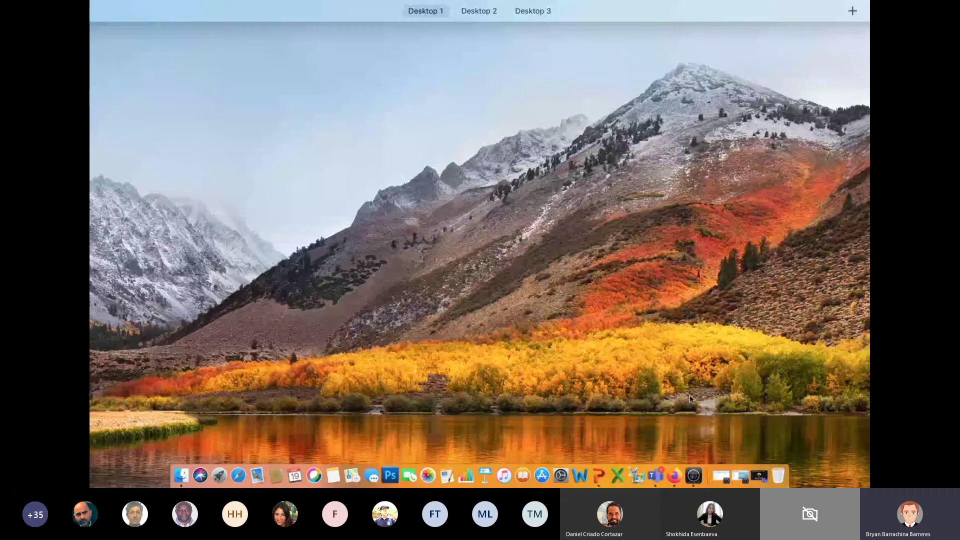
click(491, 157)
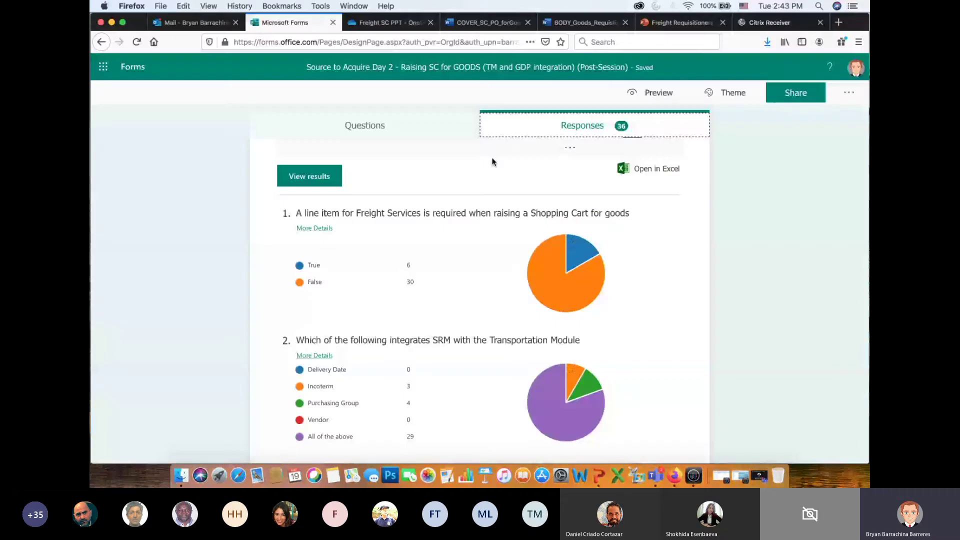
click(770, 22)
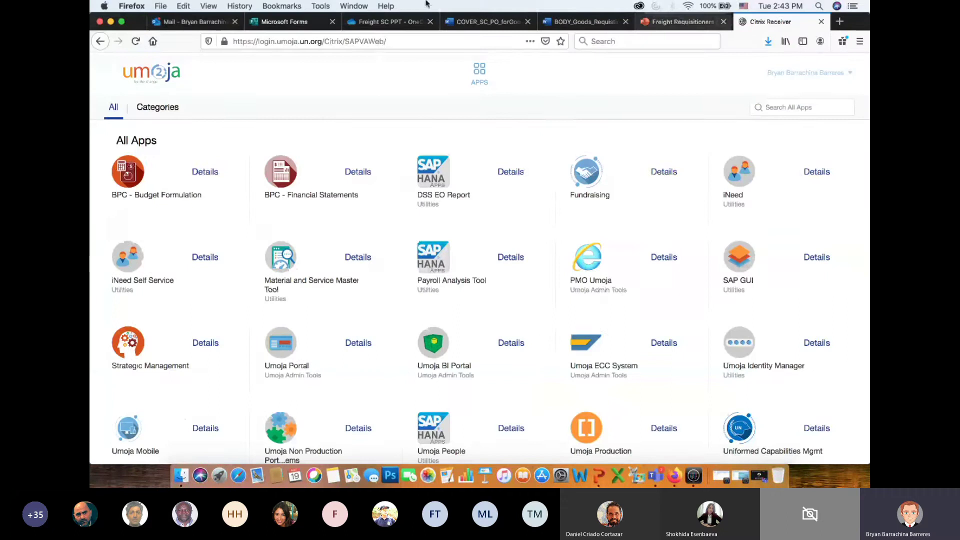
click(111, 22)
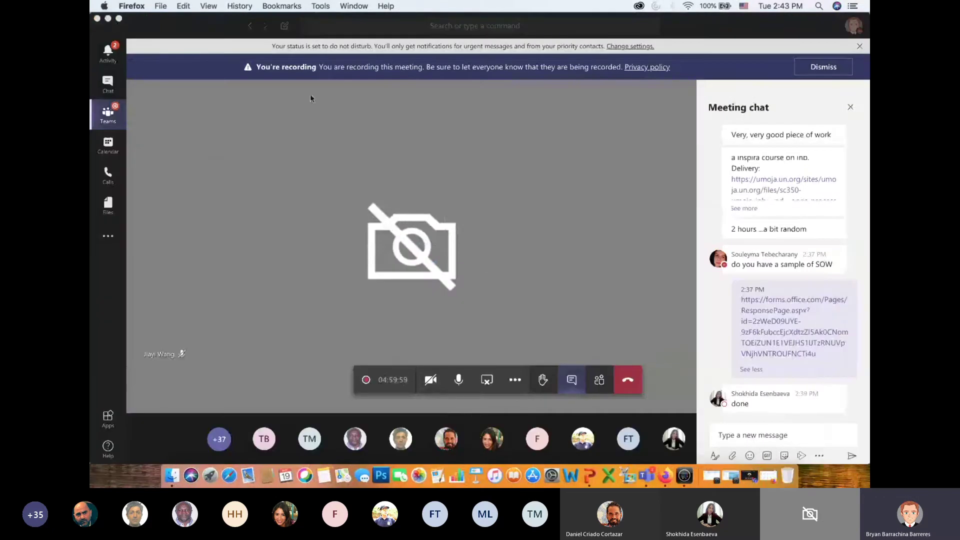
click(108, 18)
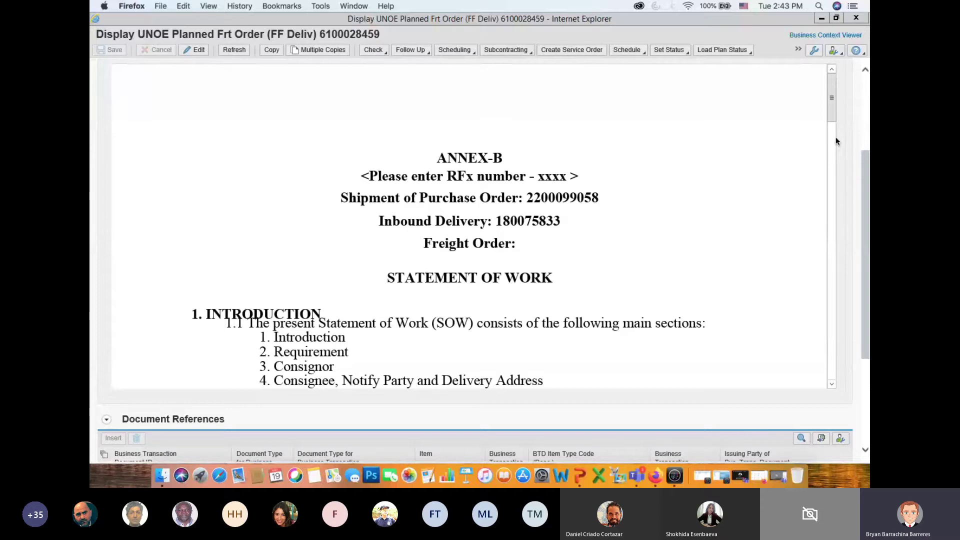
- Scroll the SOW preview to the goods table: 50 GenSet alternators totalling 2,500.00 USD
drag(831, 100, 834, 114)
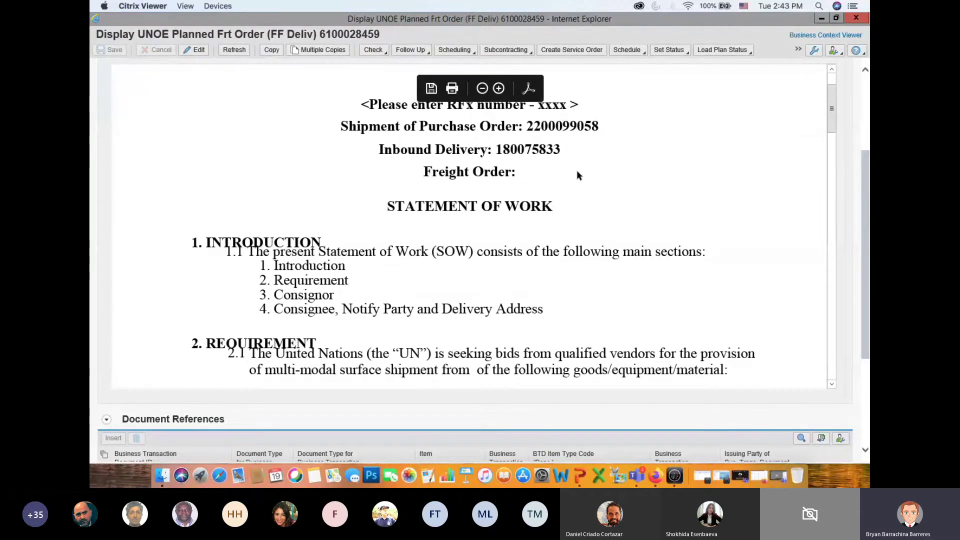
drag(833, 112, 839, 180)
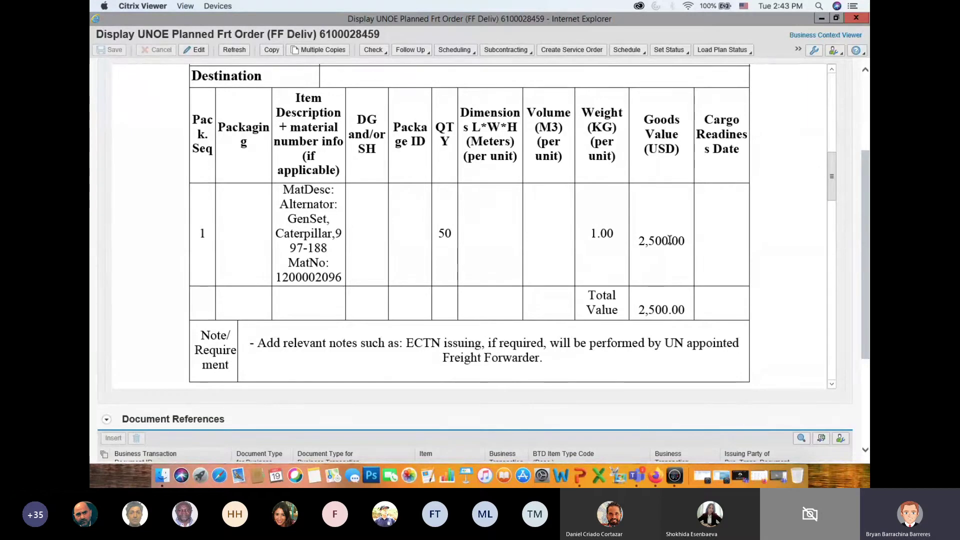
click(830, 169)
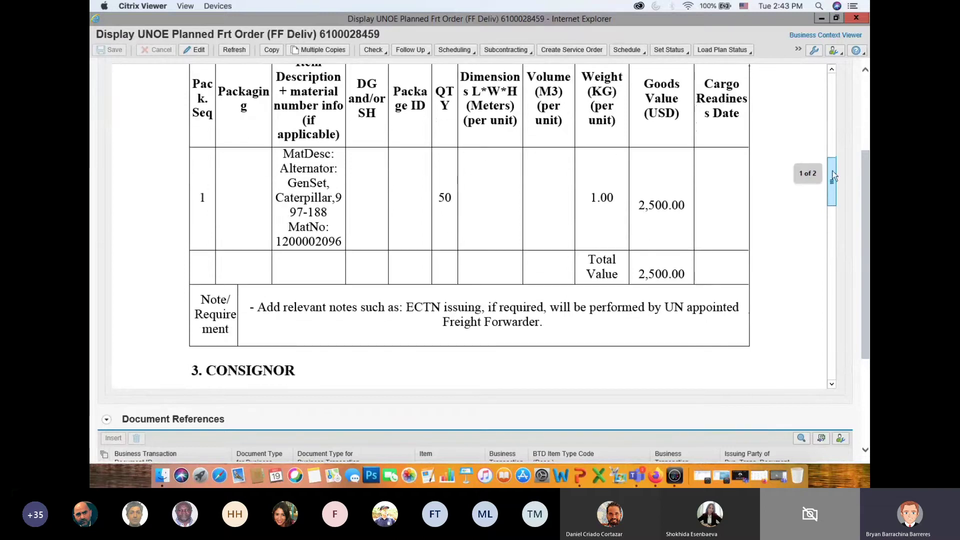
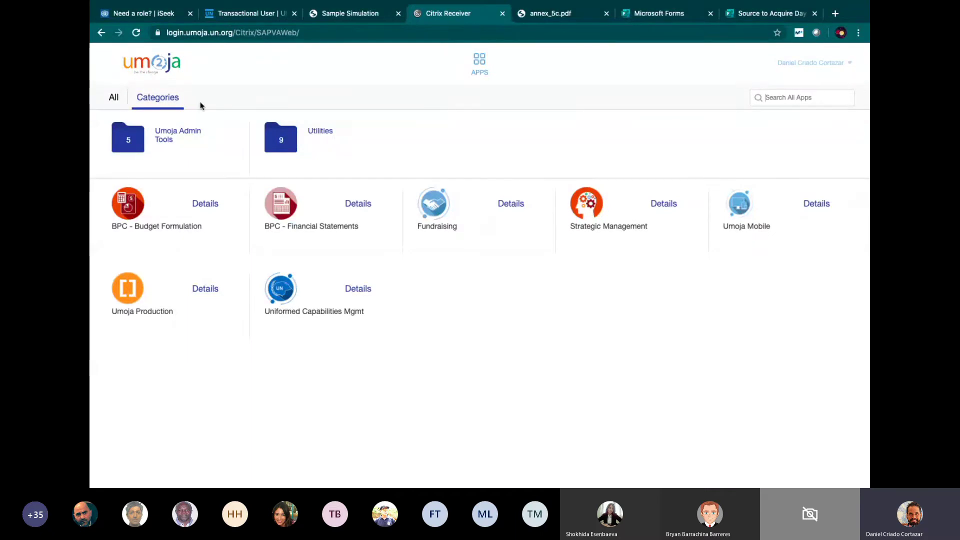
- Launch the Umoja BI Portal from Umoja Admin Tools, view Good practice slide 11, return to Citrix Viewer
click(189, 146)
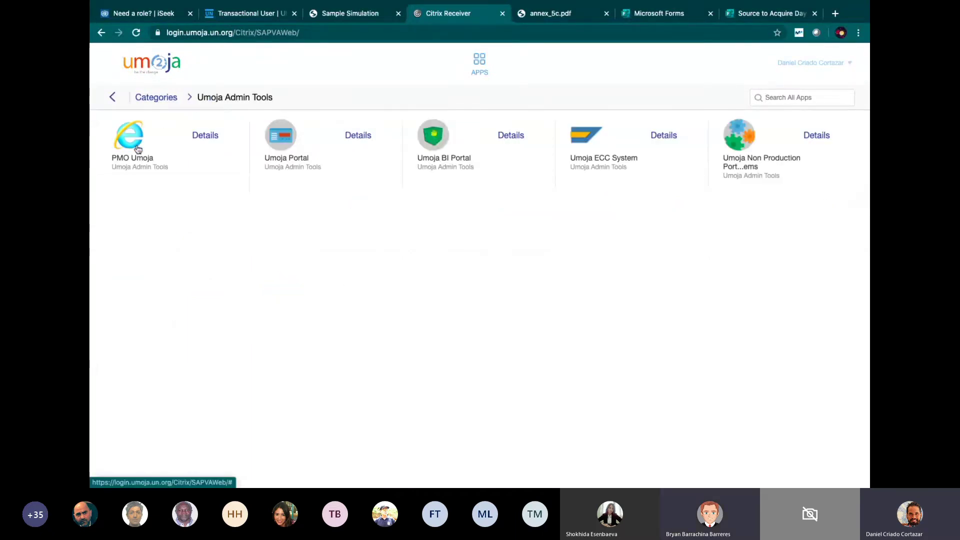
click(444, 147)
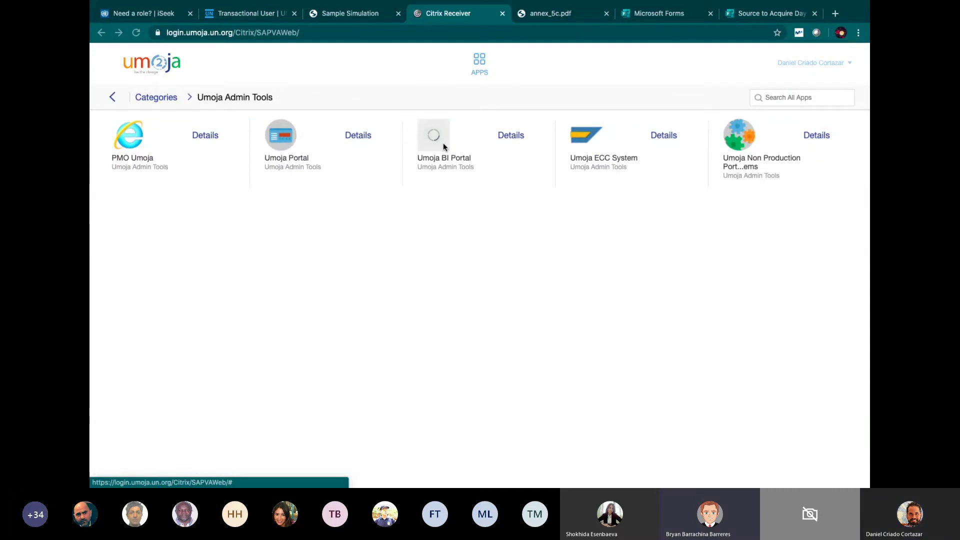
key(ctrl+Left)
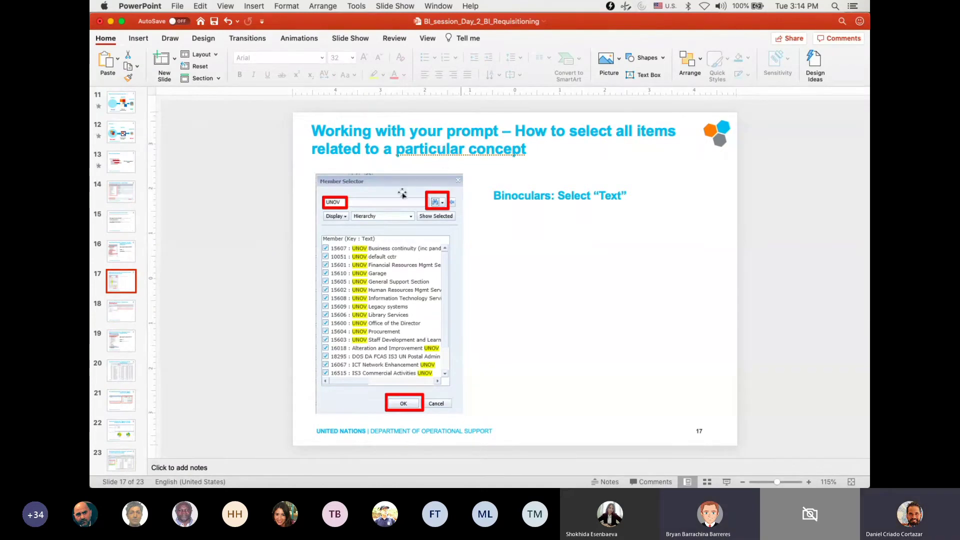
click(123, 133)
click(125, 107)
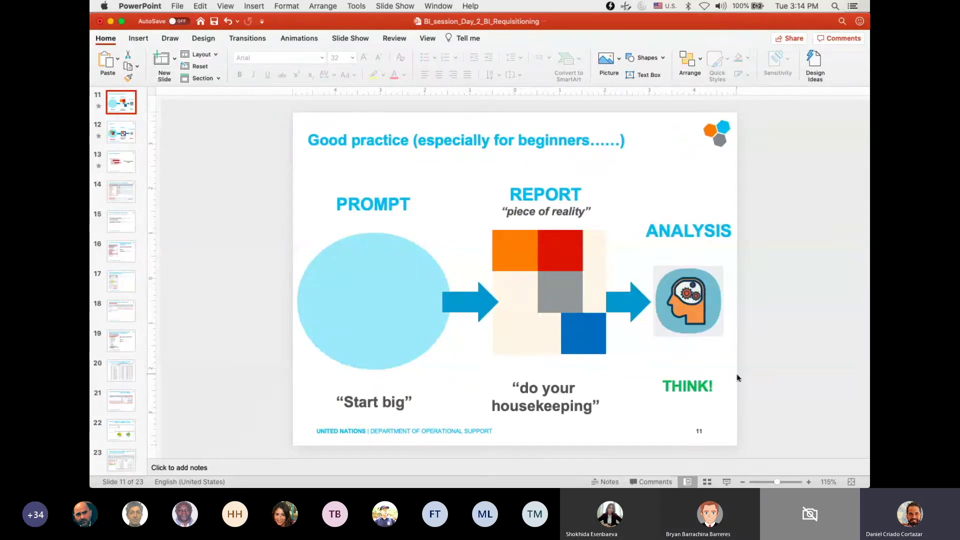
key(super+Tab)
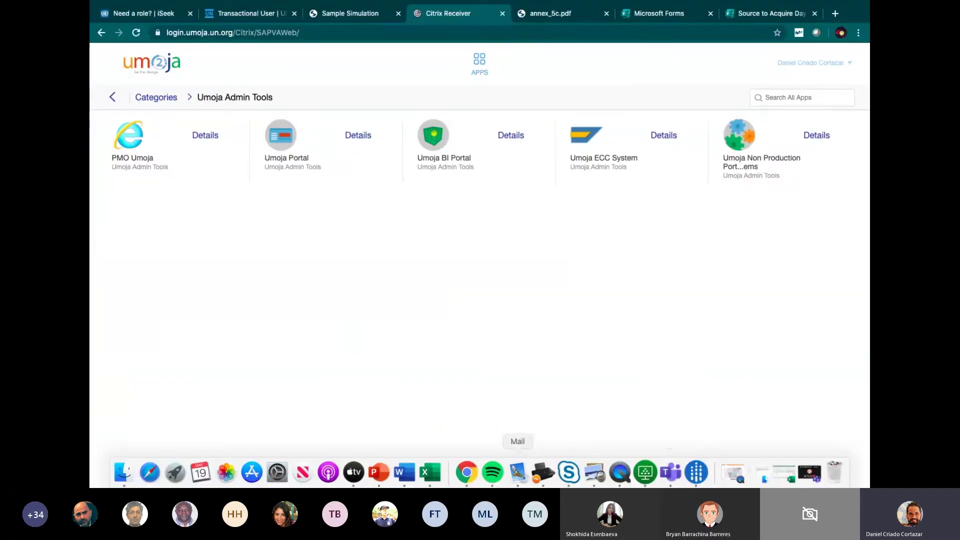
click(699, 477)
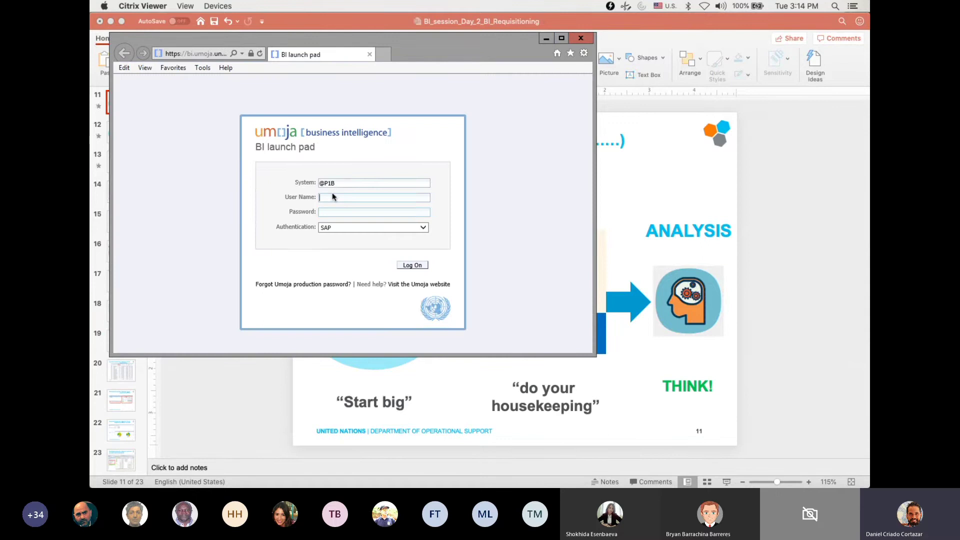
- Sign in to the BI launch pad with the user name and password, then maximize the window
text(••••••••)
key(Return)
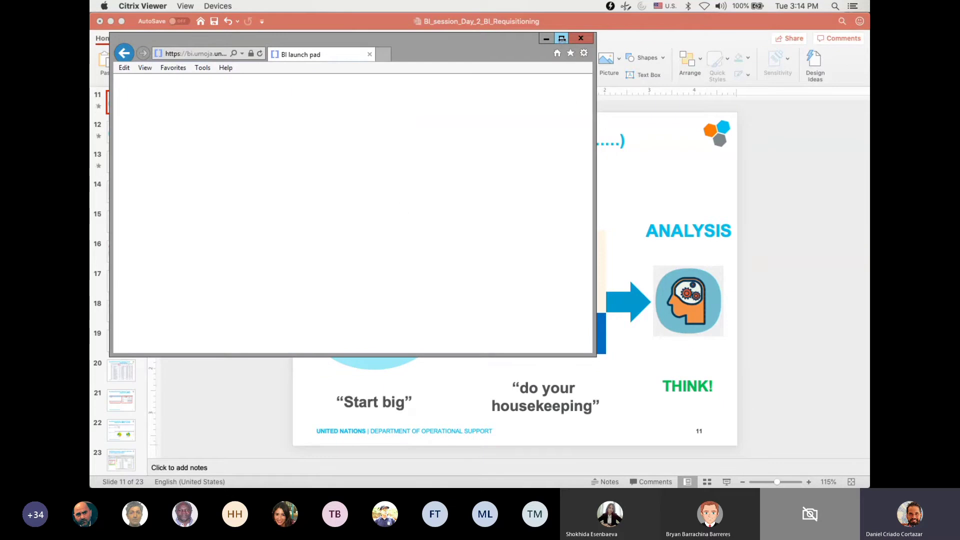
click(562, 38)
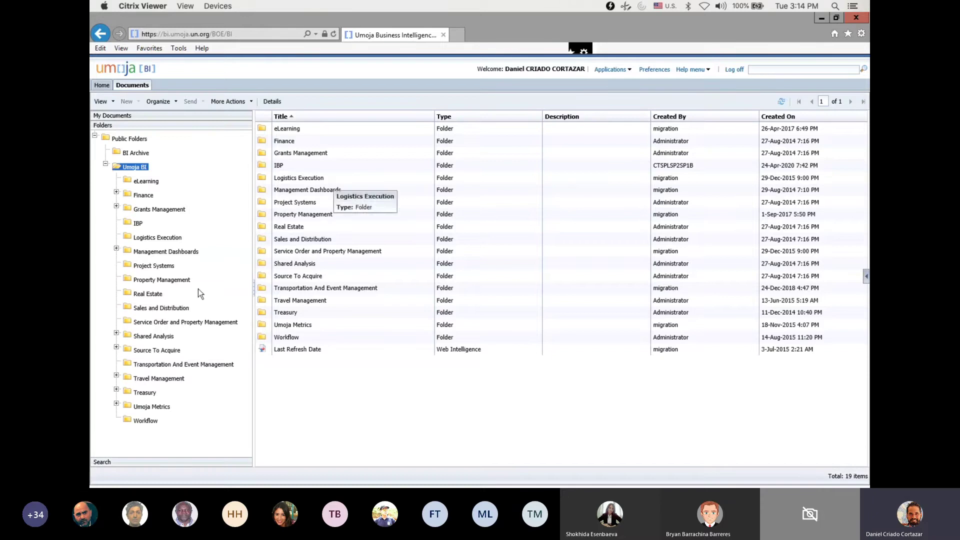
- Open the [Certified] Requisitions Analysis Area workspace from the Source To Acquire folder
click(146, 350)
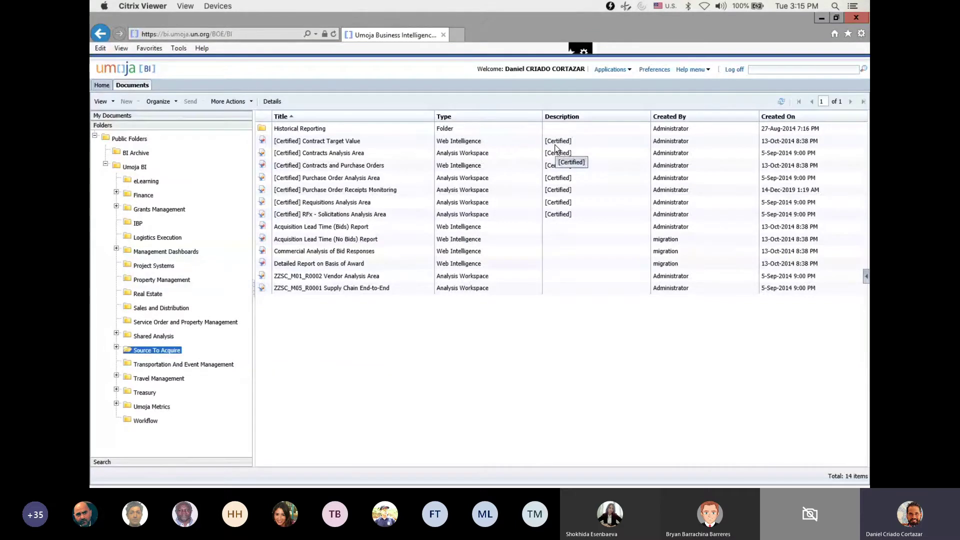
click(311, 203)
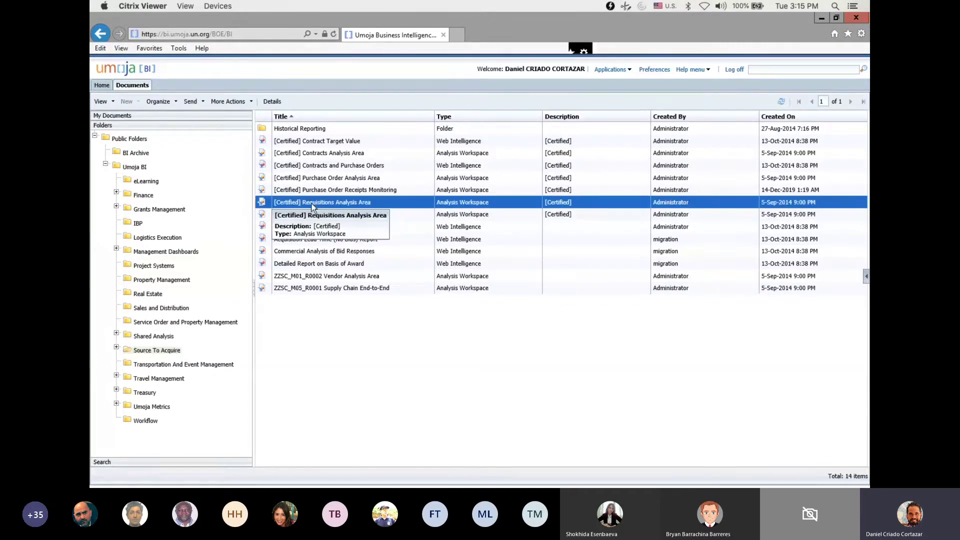
double_click(311, 203)
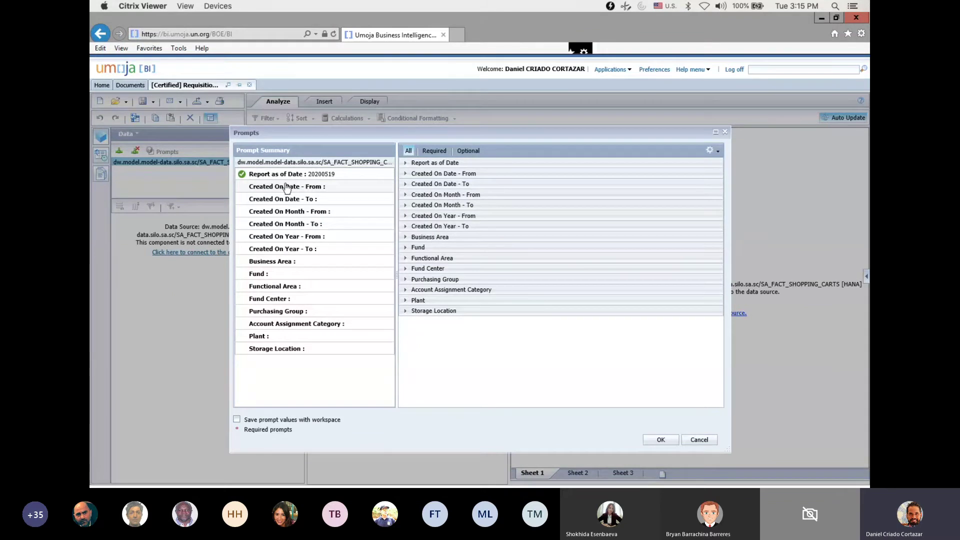
- Select the Fund Center prompt and browse its list of available values
click(277, 300)
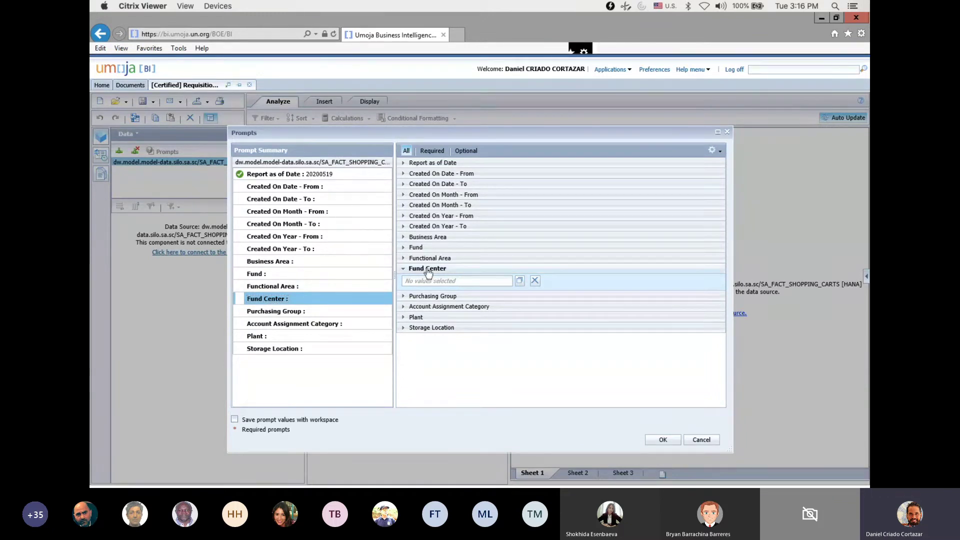
click(521, 281)
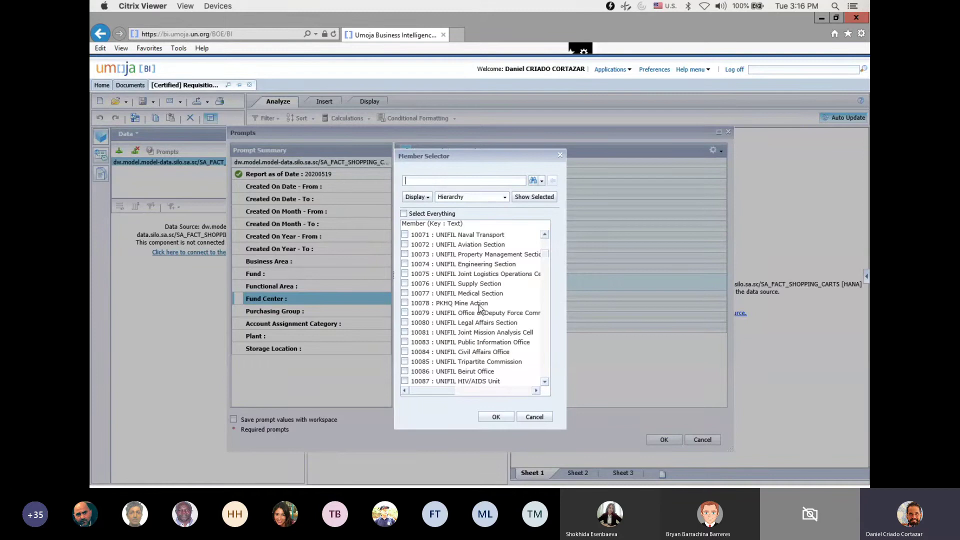
- Search the Fund Center members for 'UNOV' by text
scroll(480, 308, down, 5)
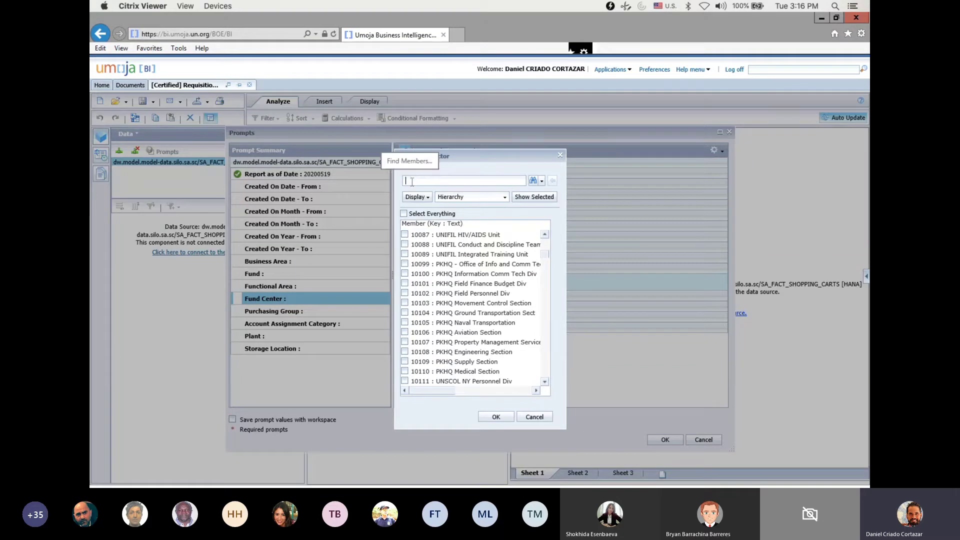
text(UNOV)
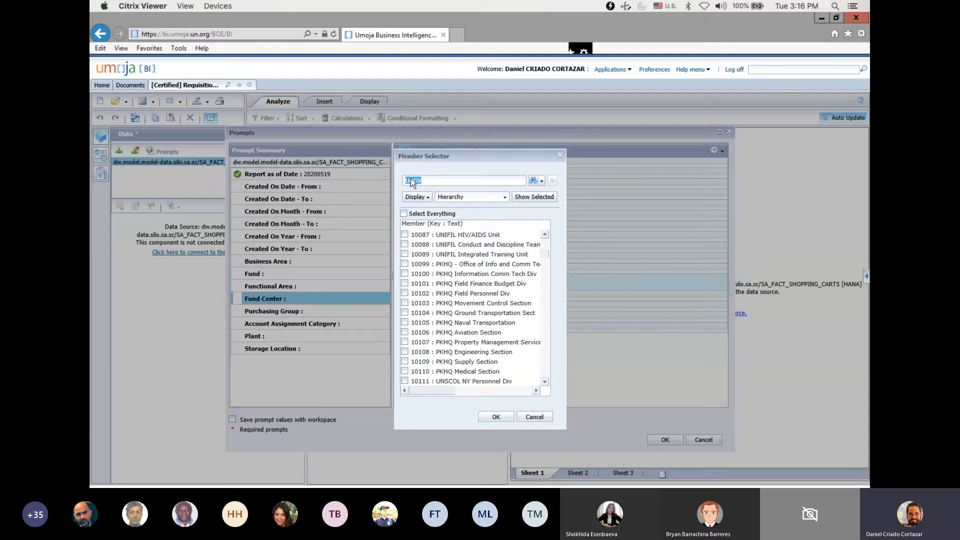
double_click(413, 179)
click(542, 182)
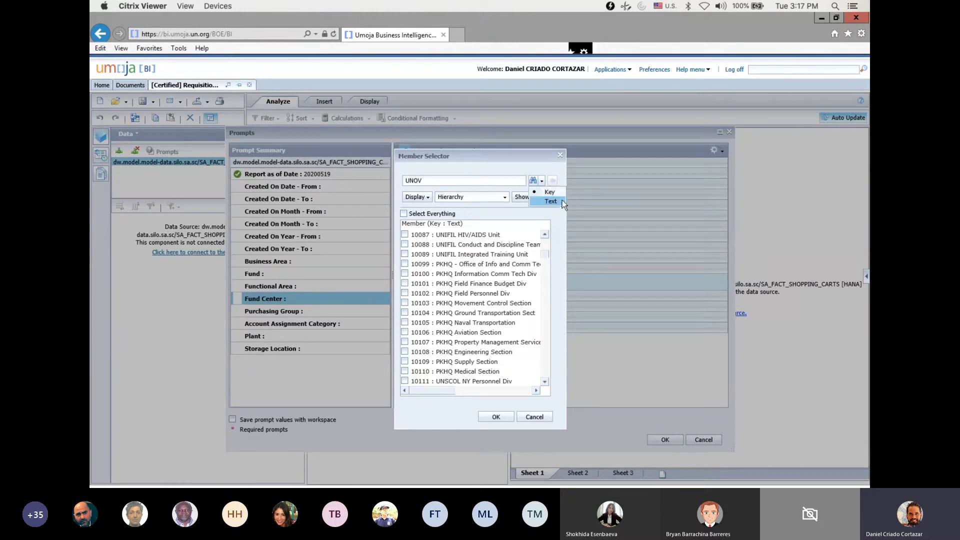
click(553, 202)
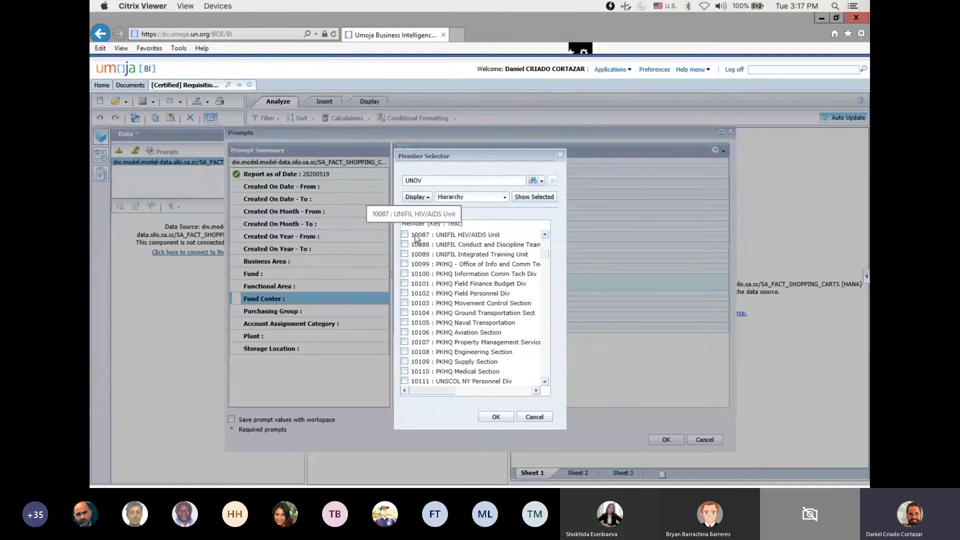
click(543, 182)
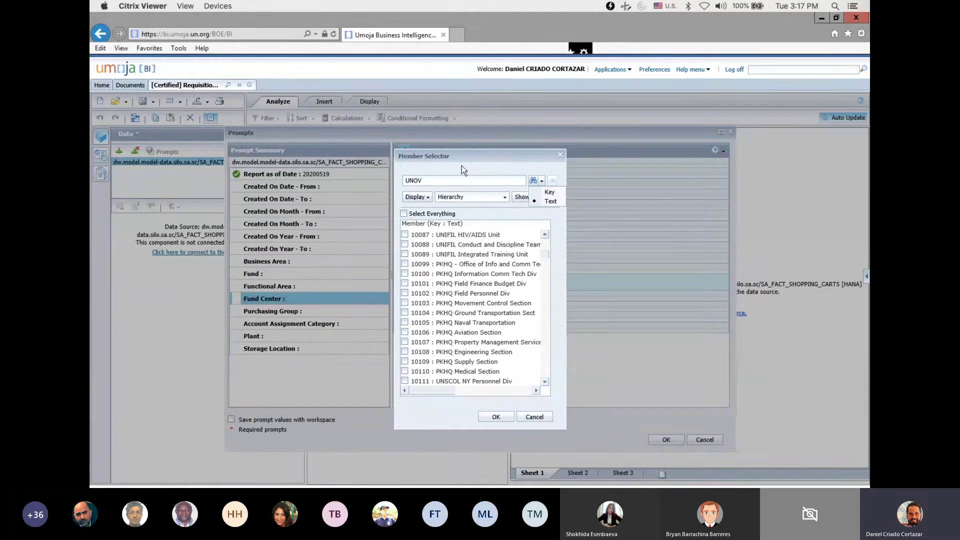
click(436, 181)
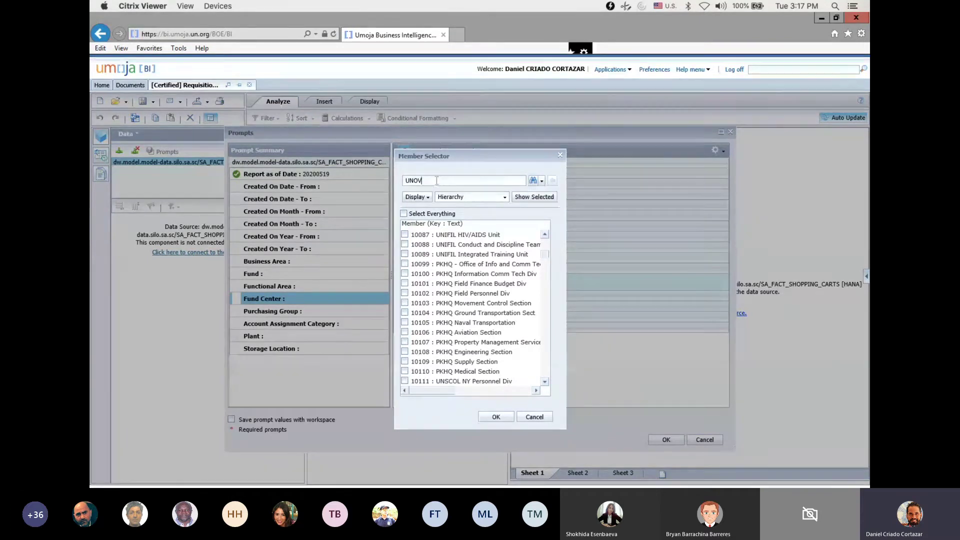
click(542, 181)
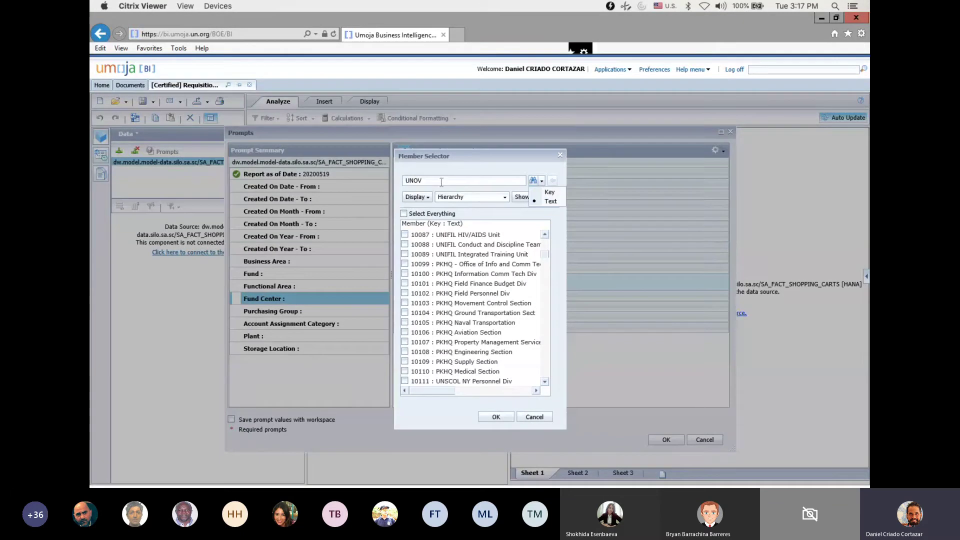
drag(440, 182, 402, 182)
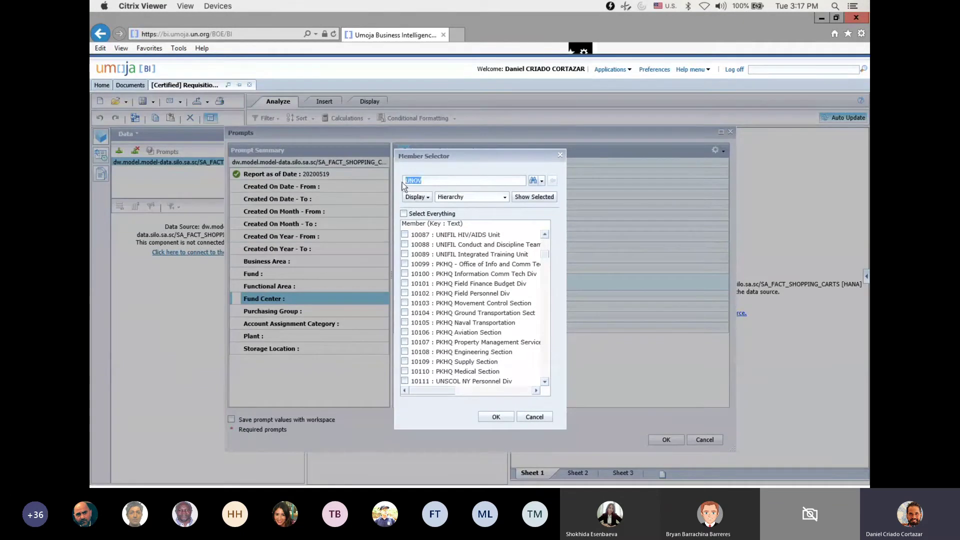
click(534, 181)
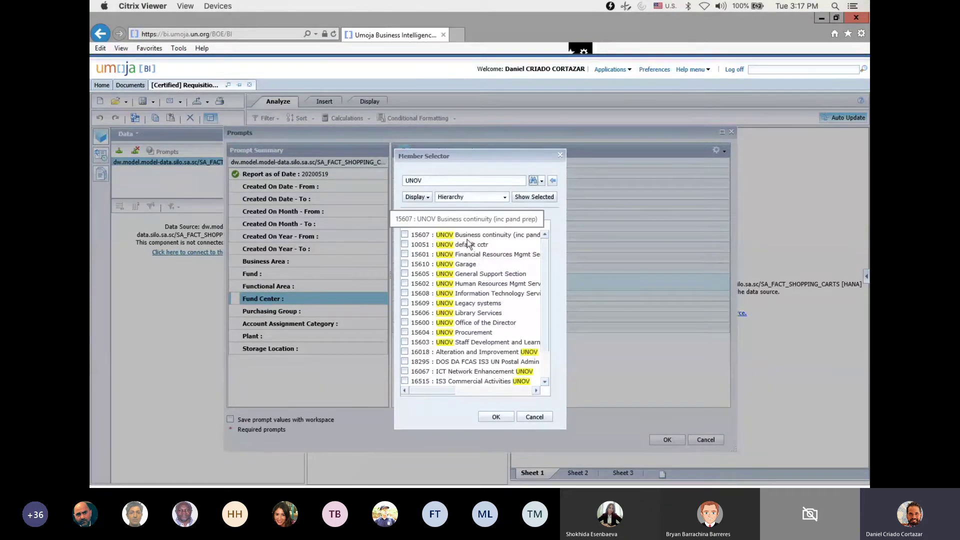
- Tick all UNOV fund centers (15607, 16019, 10051 and others) and confirm them for the prompt
click(404, 235)
click(405, 245)
click(404, 254)
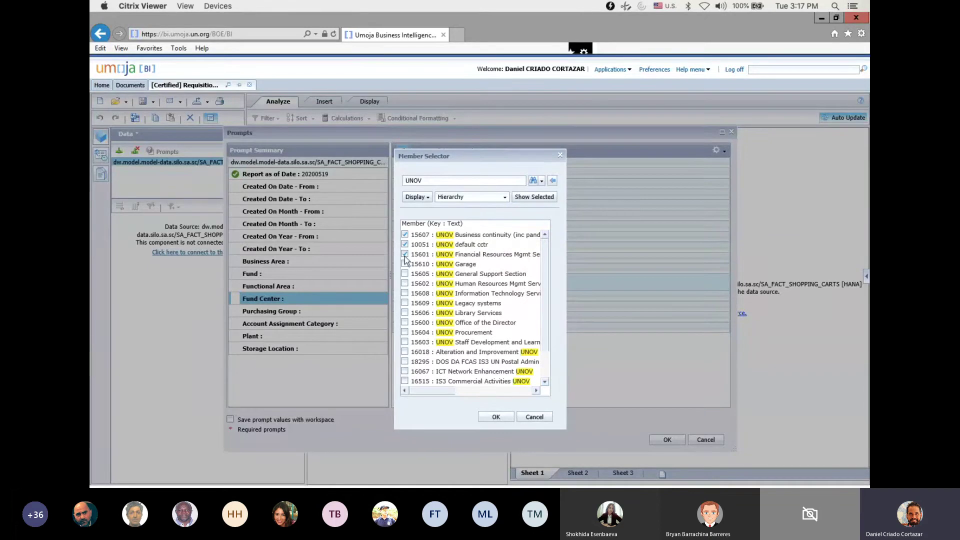
click(405, 245)
click(405, 254)
click(404, 264)
drag(545, 266, 545, 352)
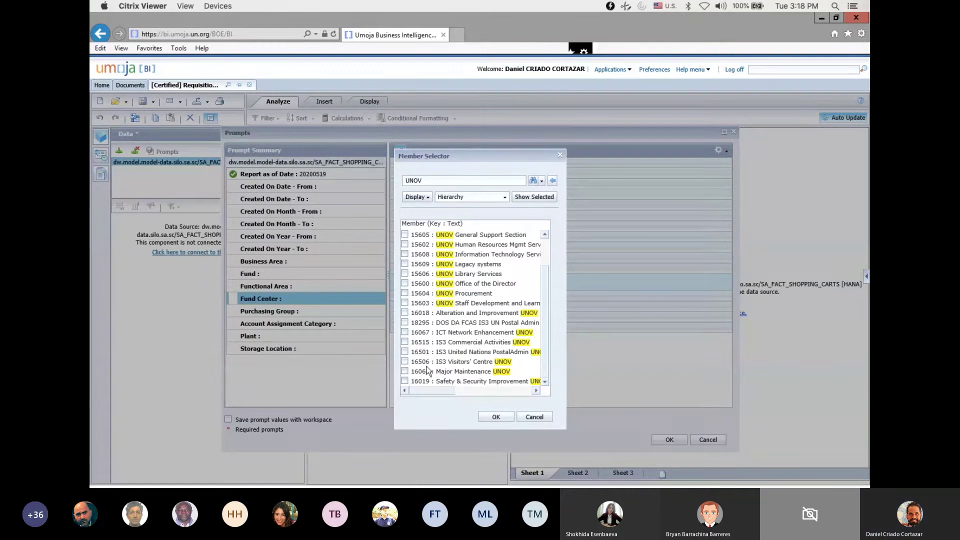
click(405, 381)
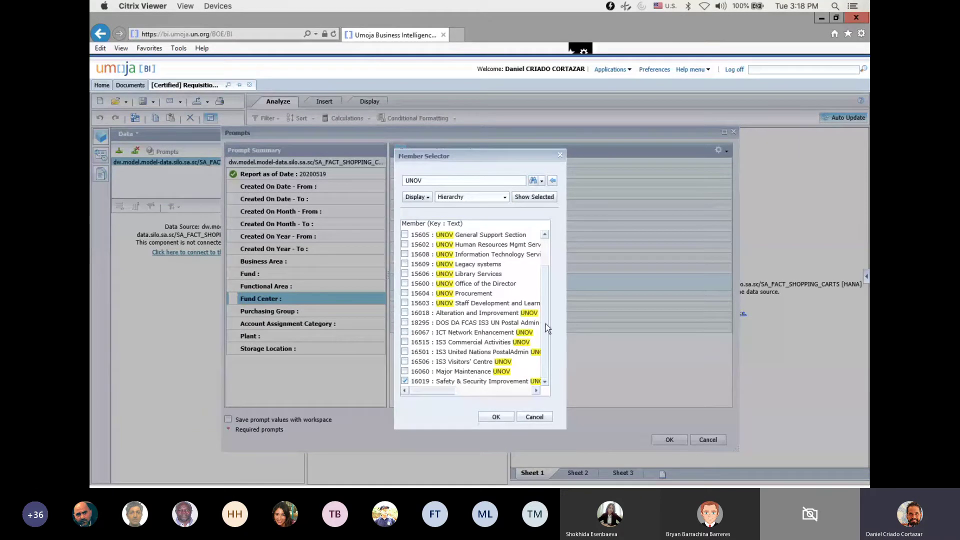
scroll(545, 323, up, 2)
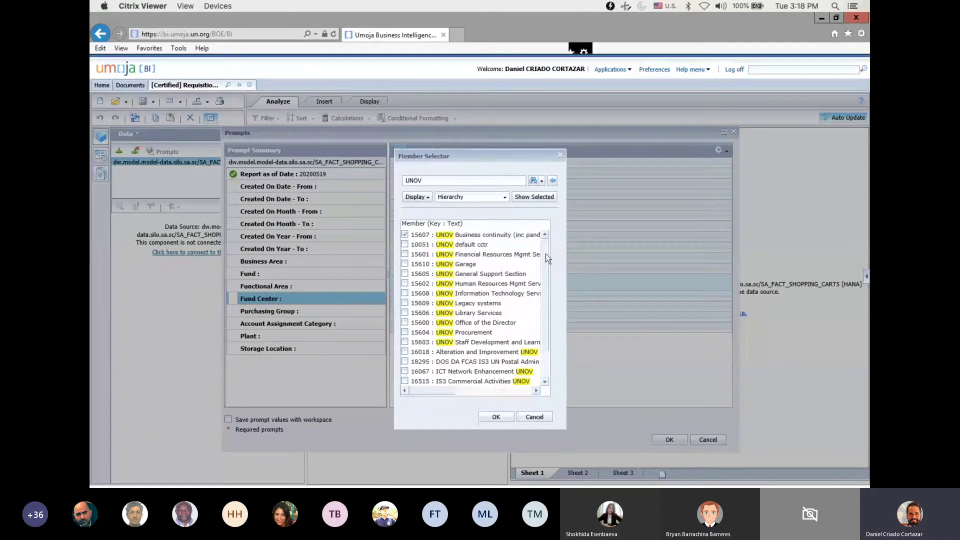
shift+click(405, 245)
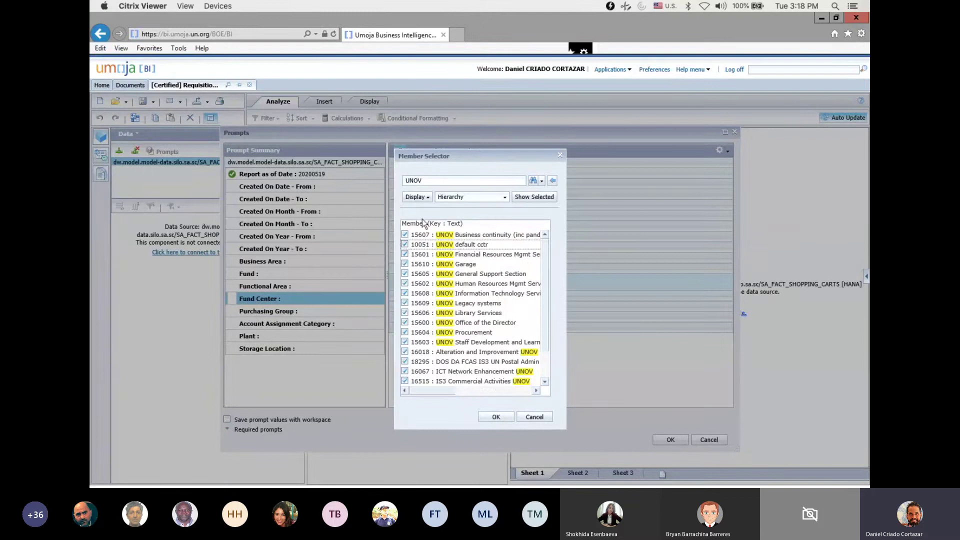
scroll(525, 324, down, 2)
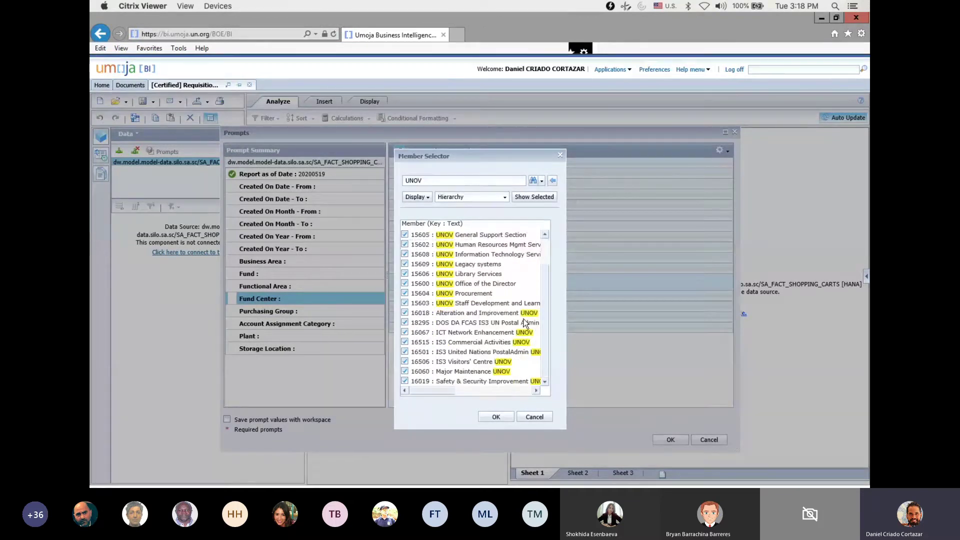
click(496, 417)
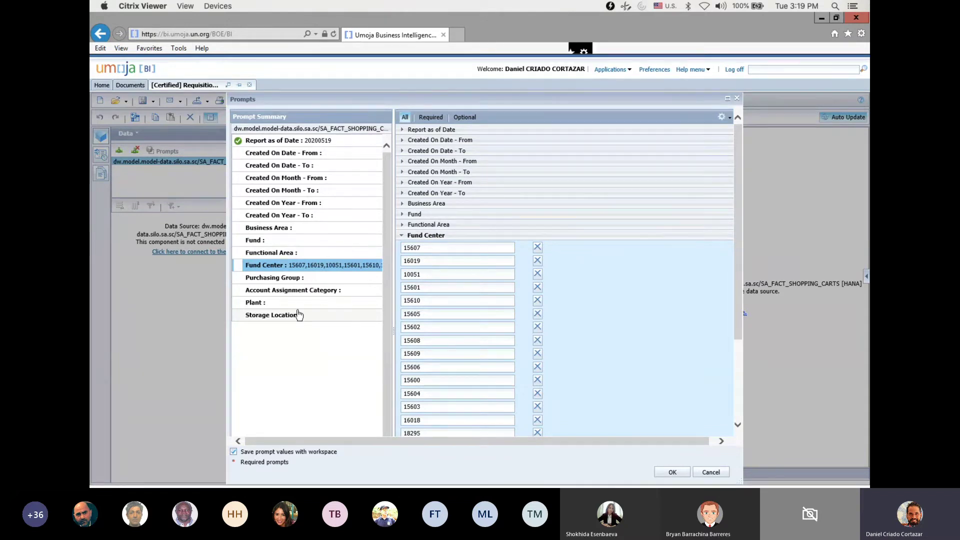
- Apply the prompt values and run the query to load the SRM Purchasing Group crosstab
key(super+Tab)
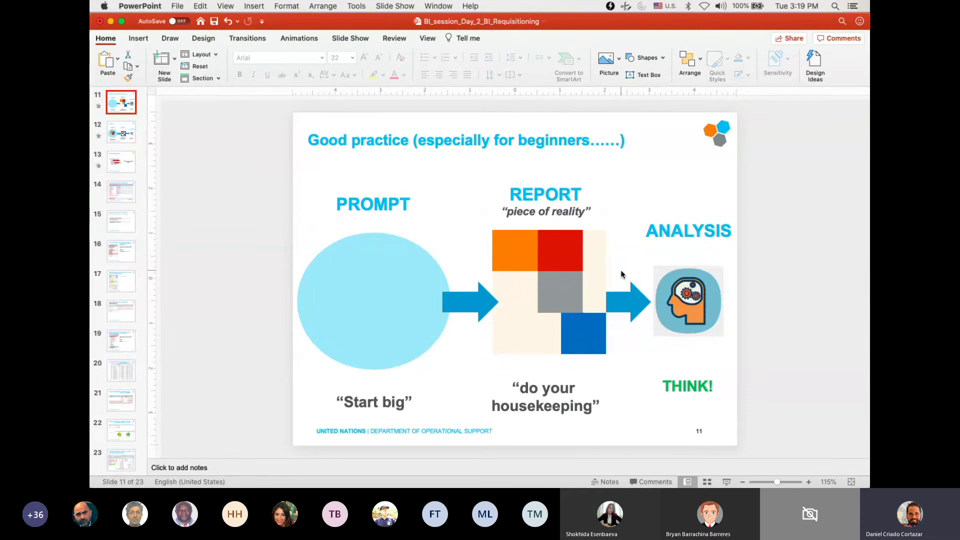
key(super+Tab)
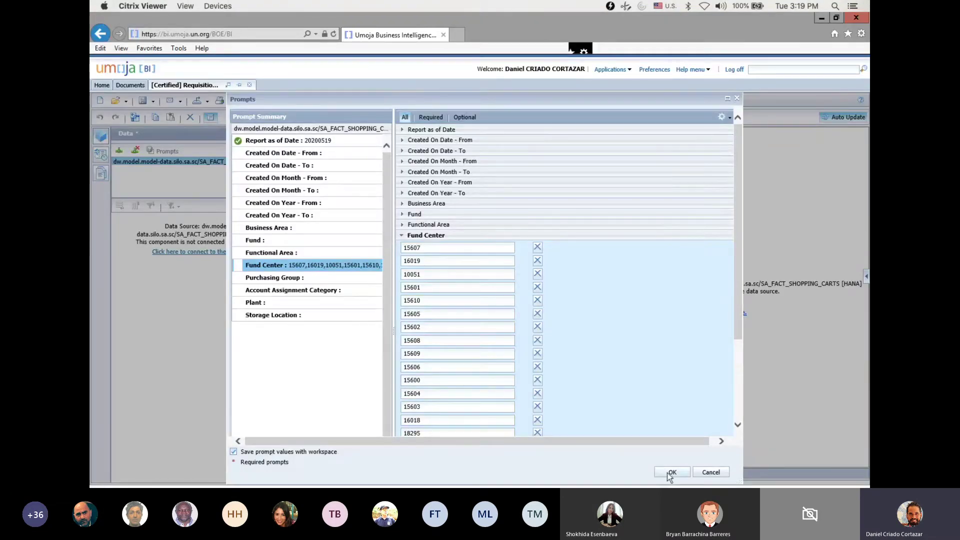
click(669, 474)
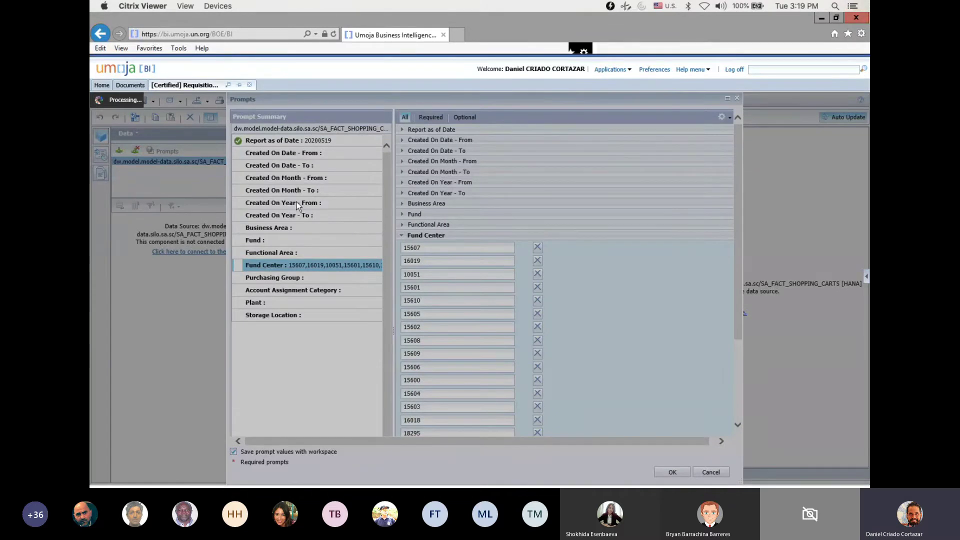
key(super+Tab)
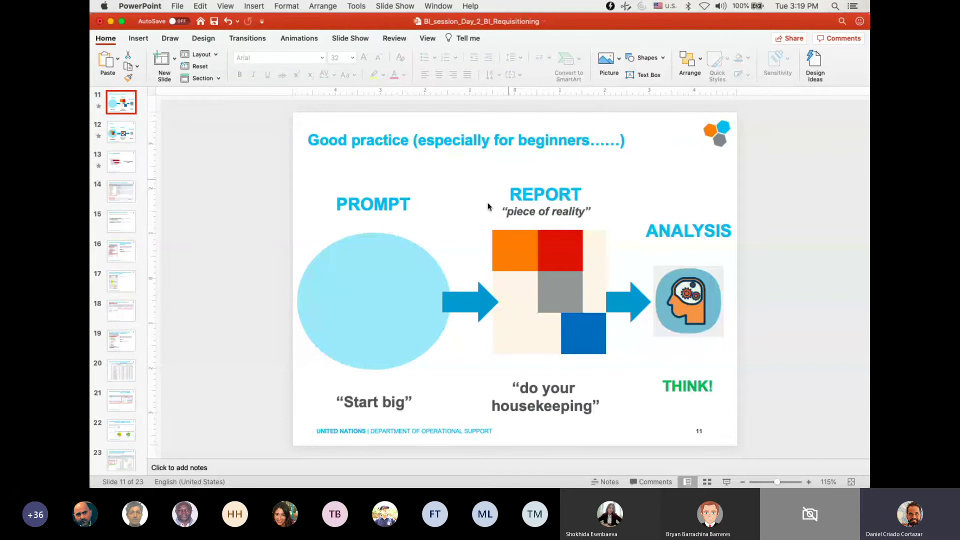
key(super+Tab)
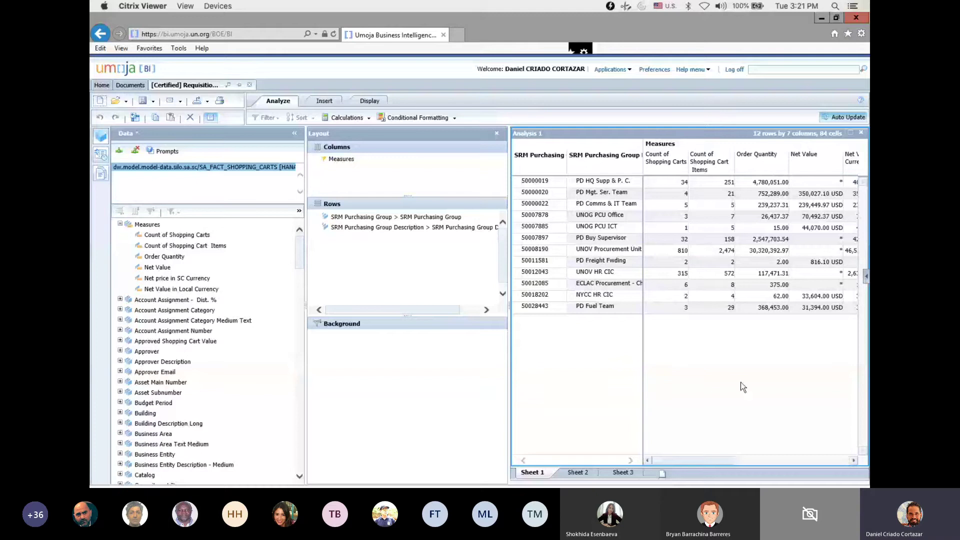
- Scroll the crosstab sideways to view more measures, then switch to the Good practice slide
drag(722, 460, 677, 470)
key(super+Tab)
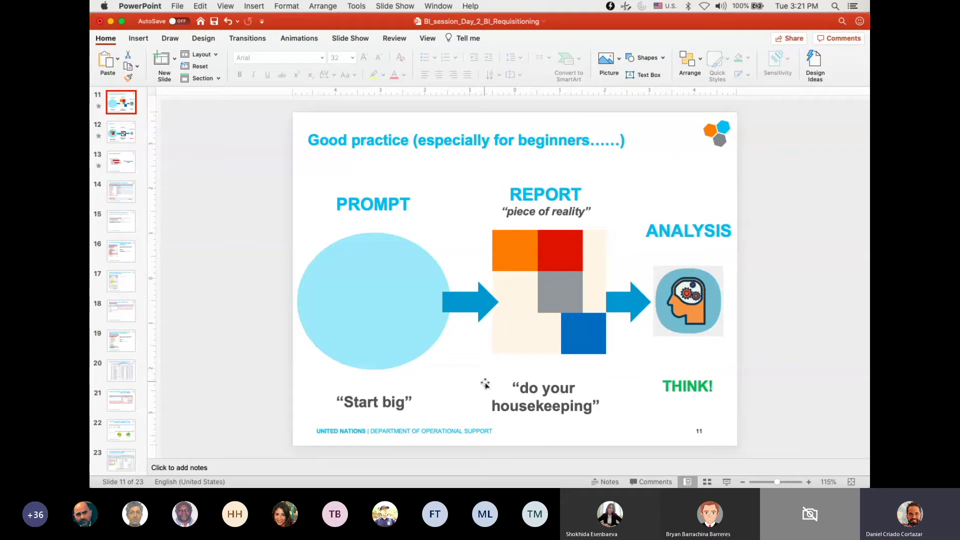
- Switch back to the Citrix Viewer window showing the SRM Purchasing Group crosstab
key(super+Tab)
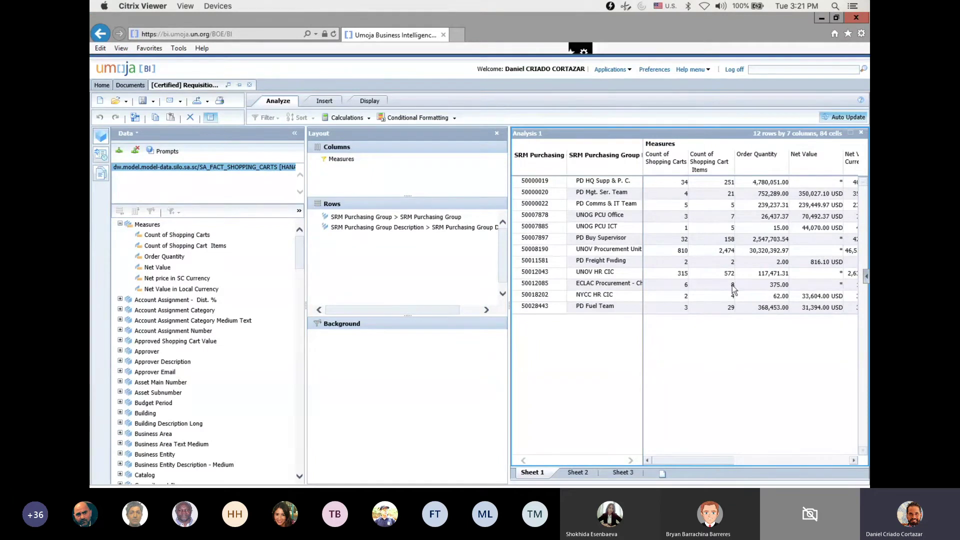
- Filter the measures to only Count of Shopping Carts and Net Value in Local Currency
drag(334, 165, 348, 165)
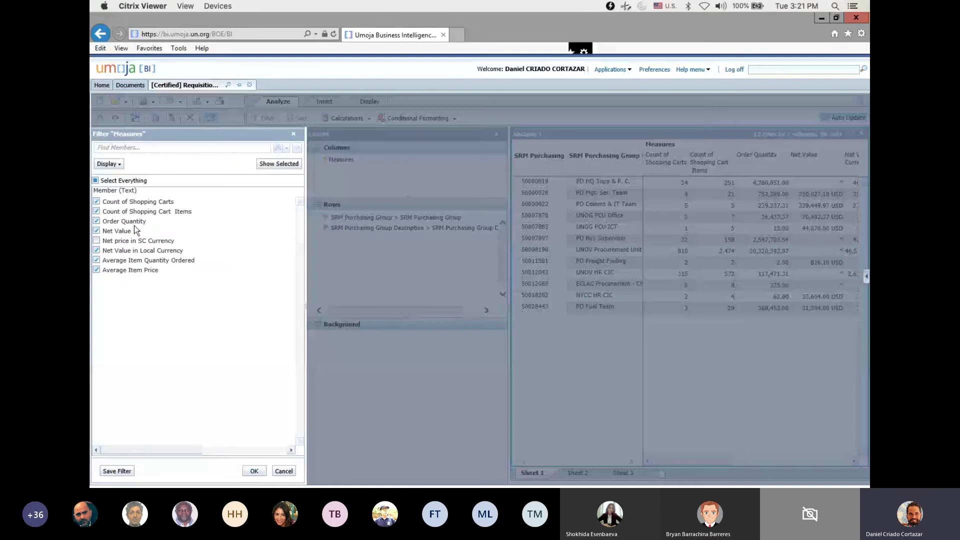
click(96, 250)
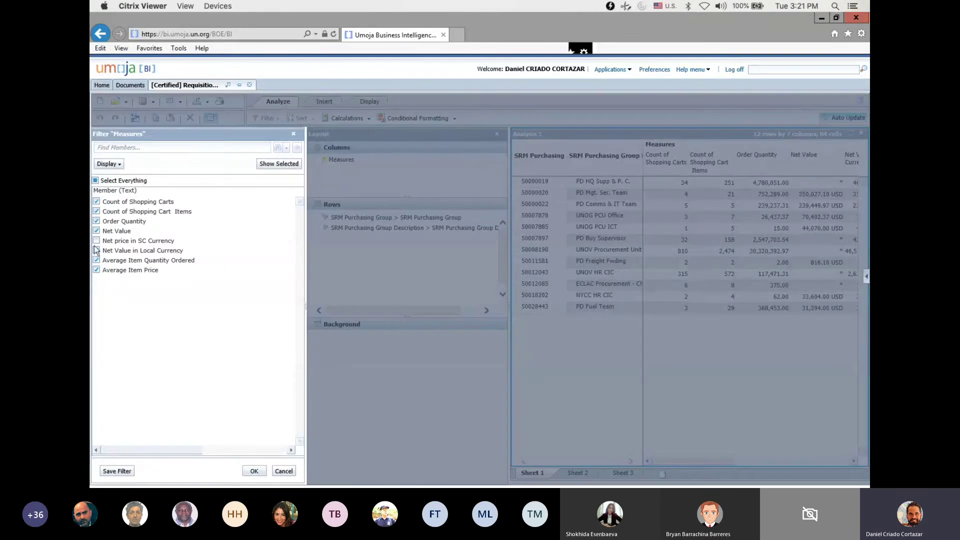
click(96, 250)
click(95, 181)
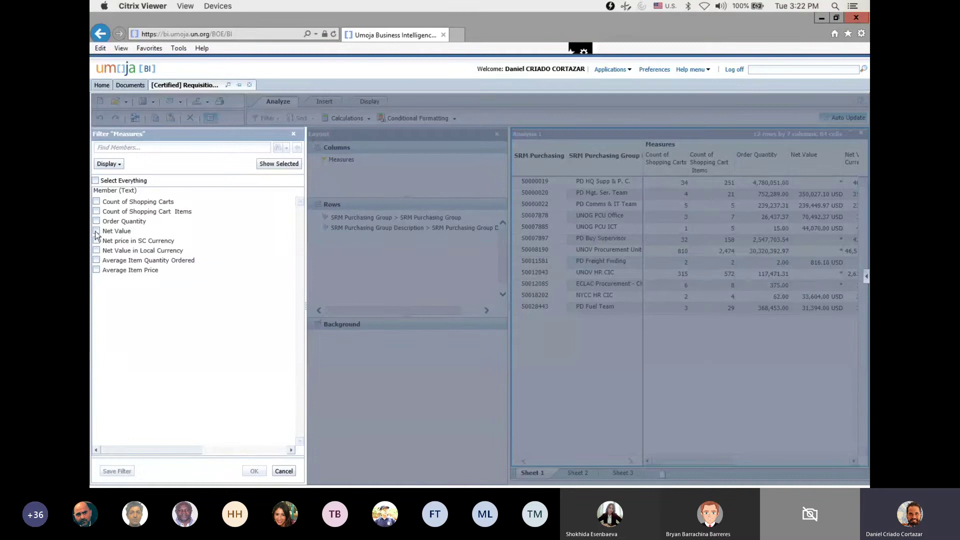
click(97, 202)
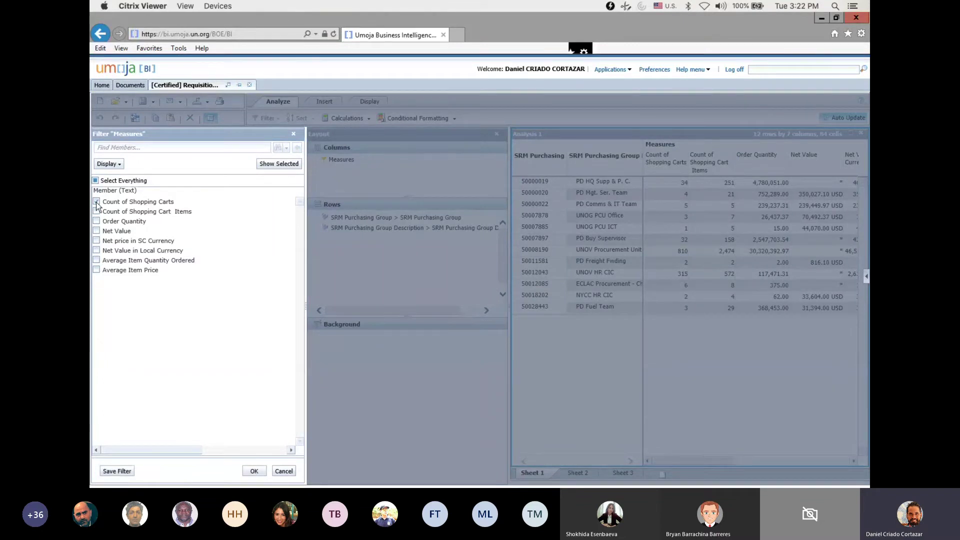
click(97, 250)
click(255, 472)
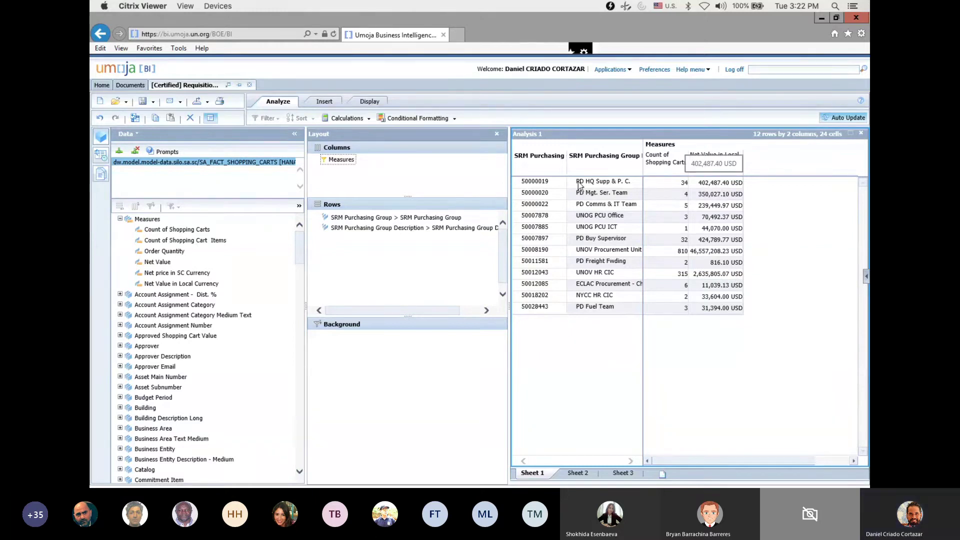
- Review the report's prompt summary, close it unchanged, and return to the training slides
click(163, 153)
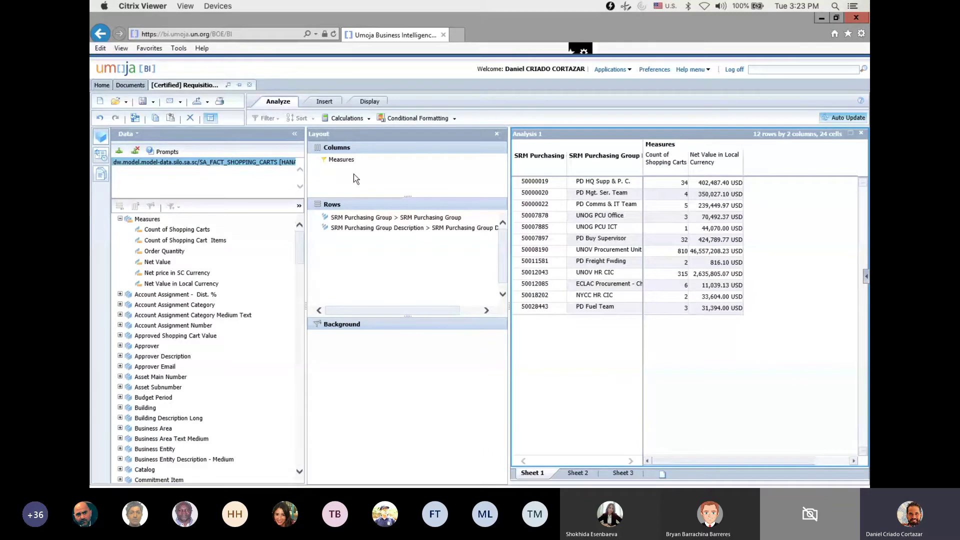
click(154, 152)
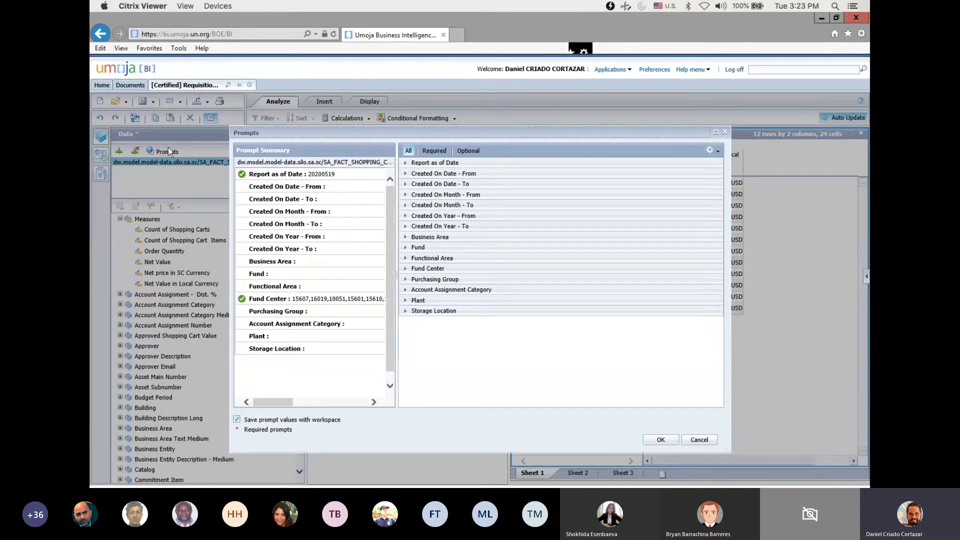
click(705, 440)
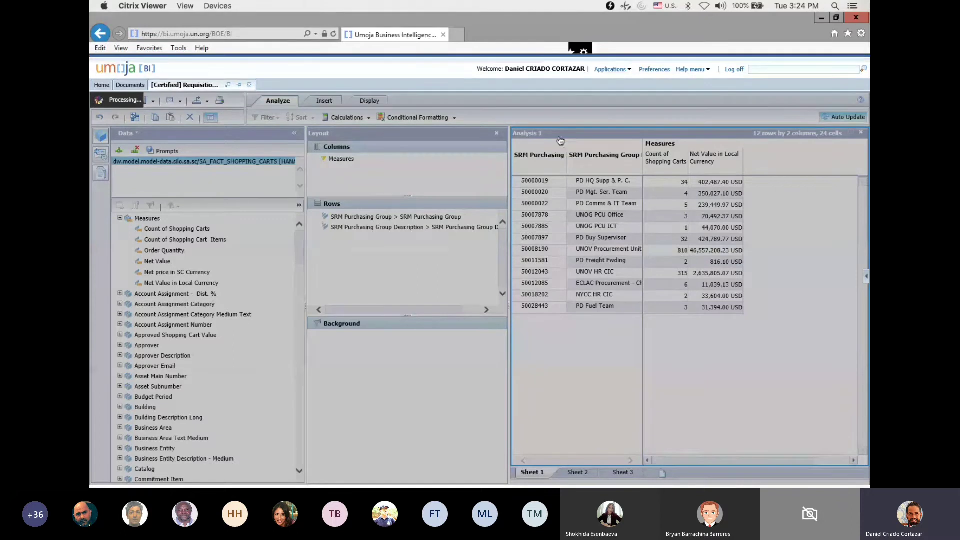
key(super+Tab)
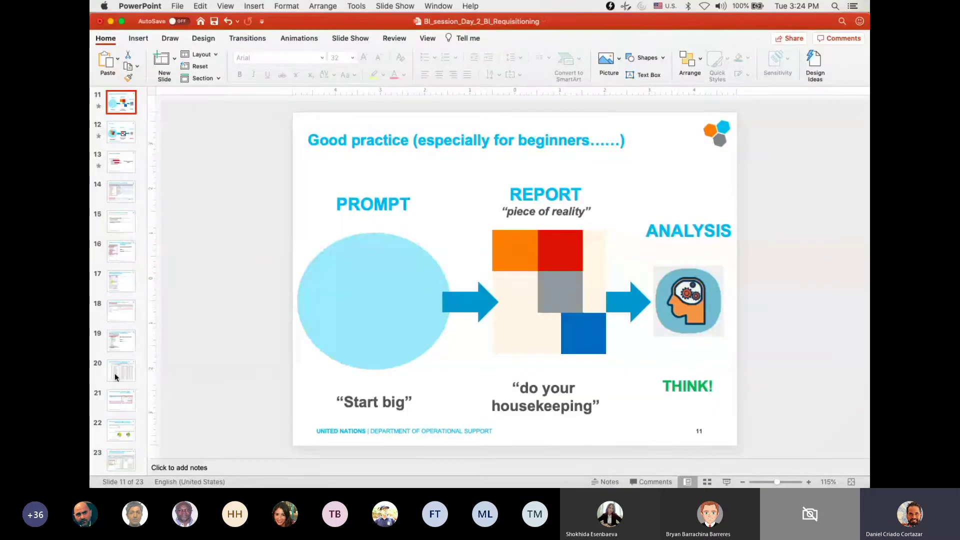
- Browse slides 21, 16, 15 and 18, zooming to 274% on the Purchasing Group table
click(122, 398)
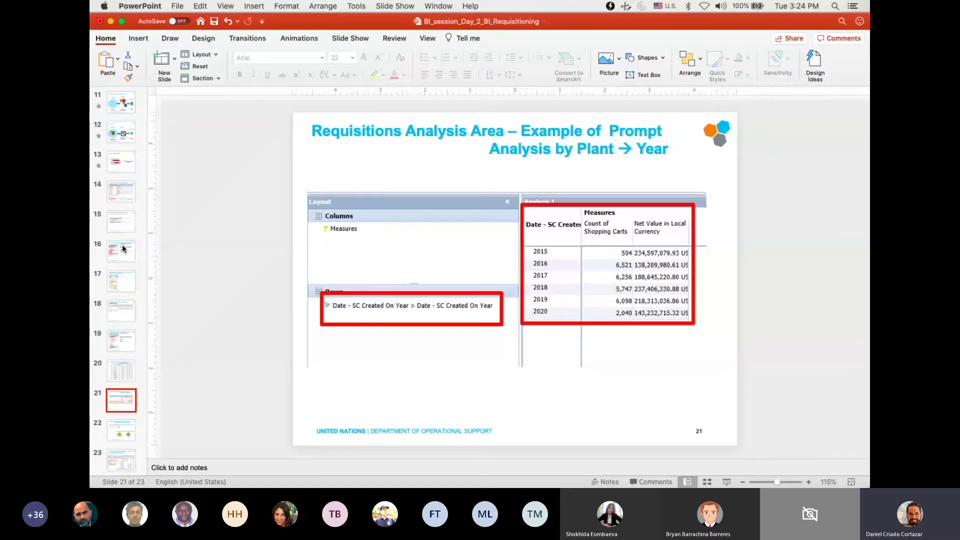
click(125, 250)
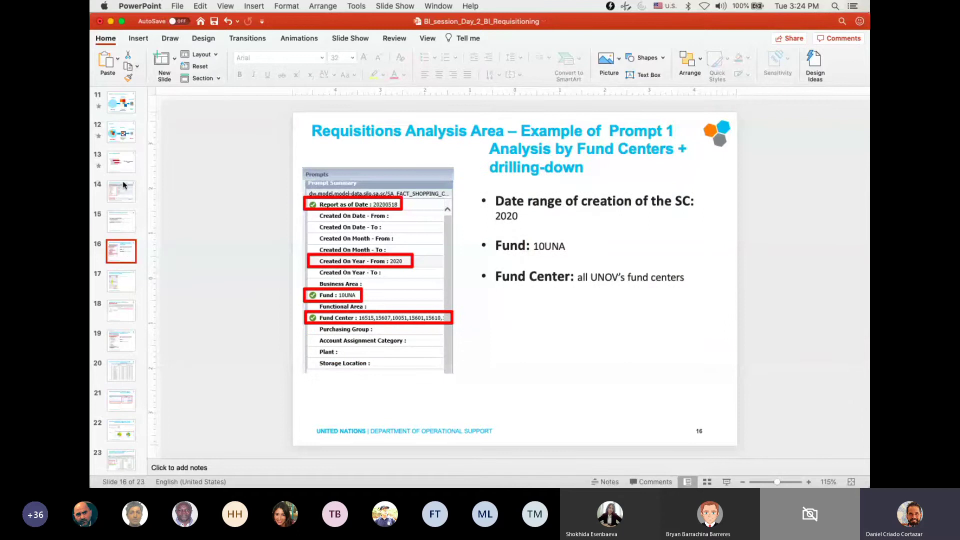
click(122, 220)
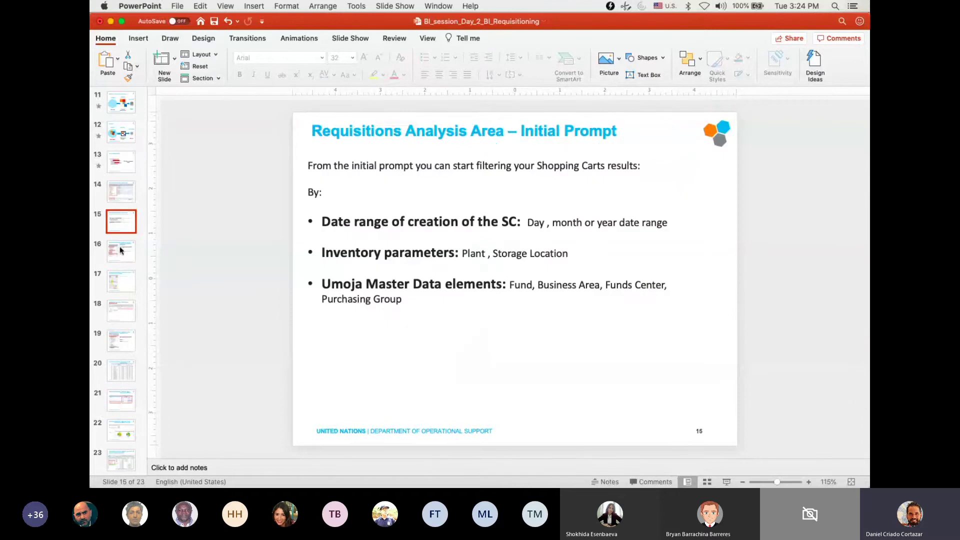
click(122, 304)
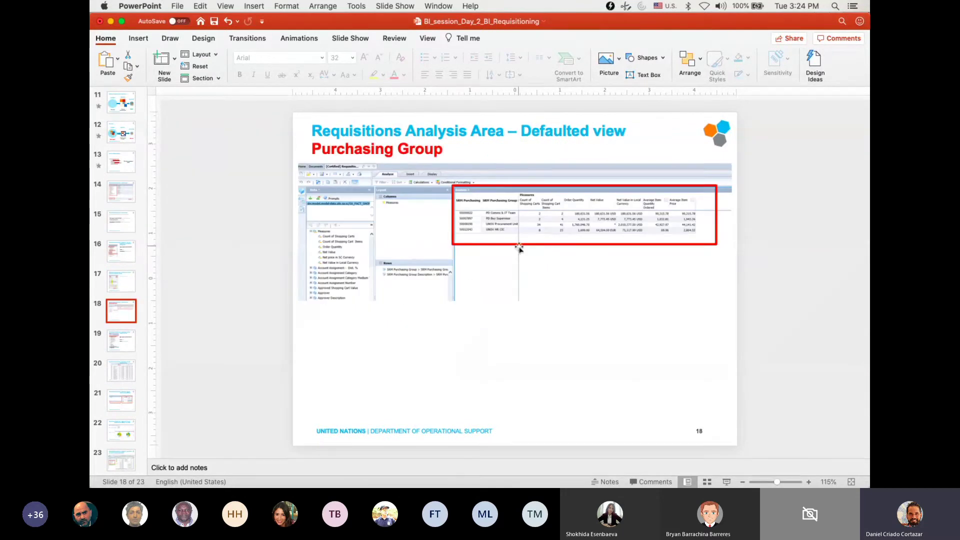
click(789, 482)
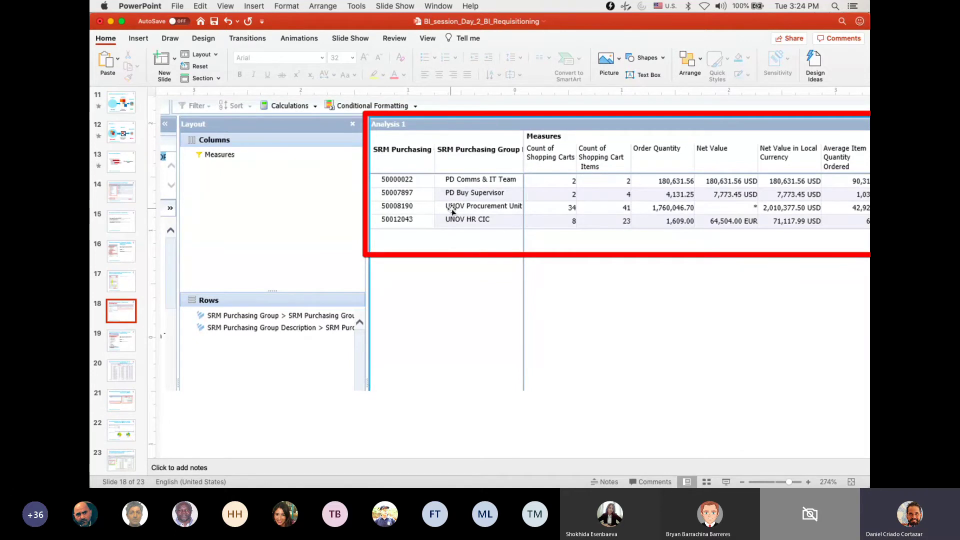
key(super+Tab)
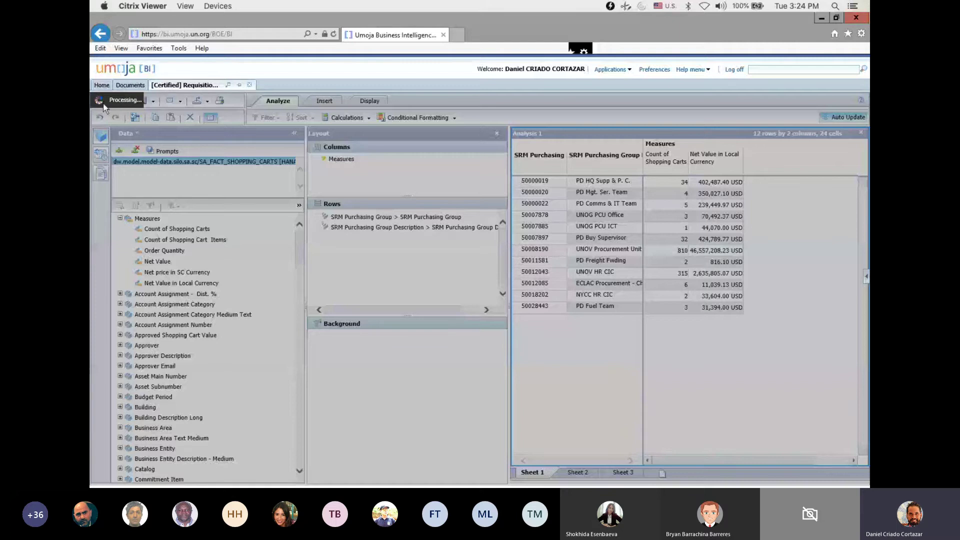
- Show the Inbox under My Documents on the Documents tab
click(129, 86)
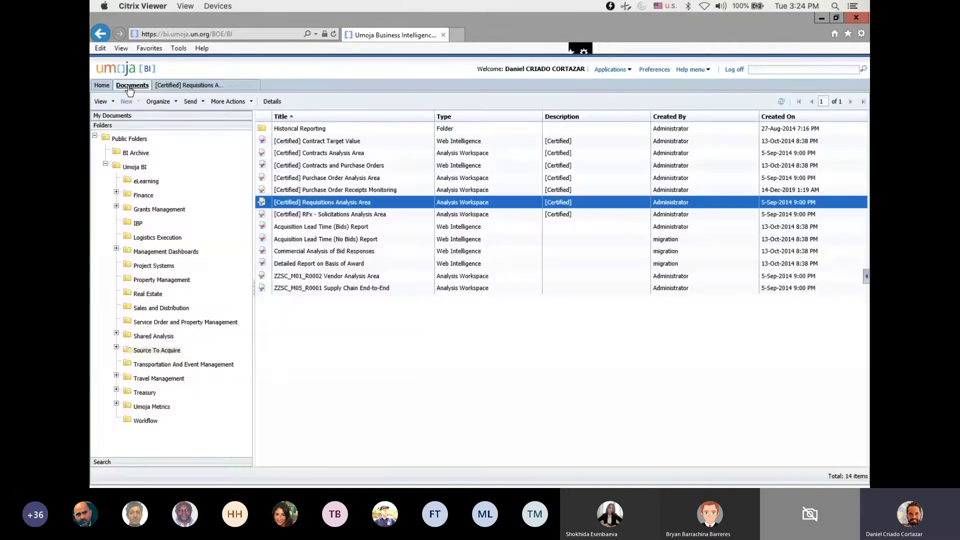
click(114, 116)
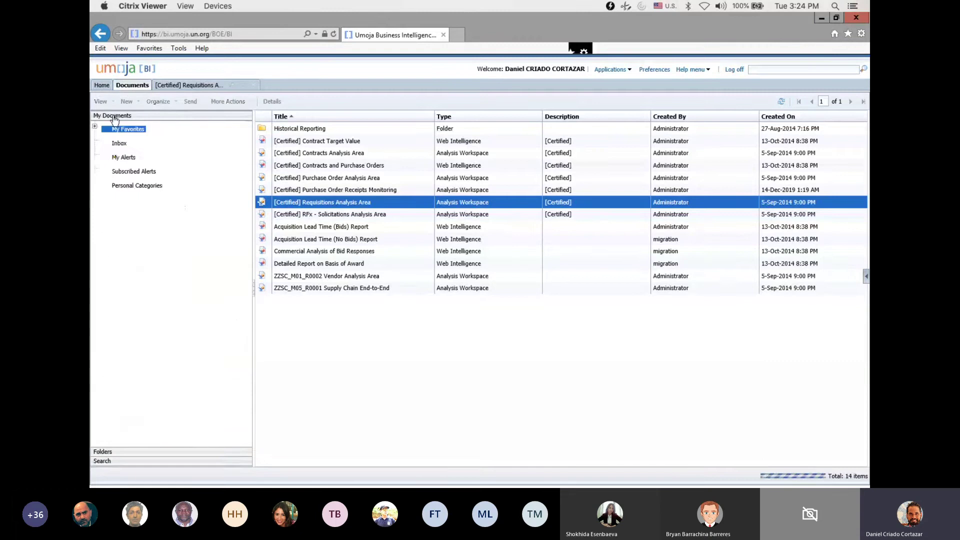
click(122, 145)
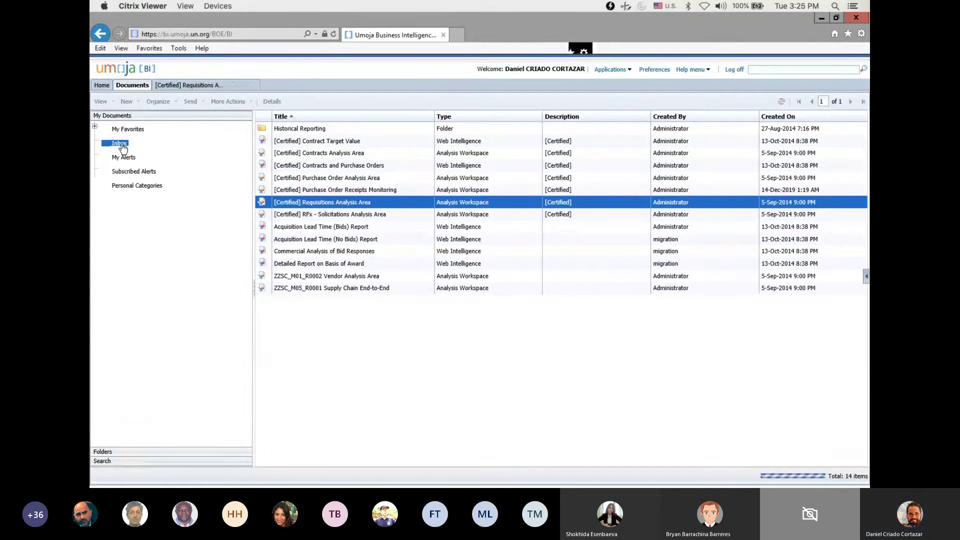
- Turn Wi-Fi back on from the menu bar and check the available networks
click(705, 6)
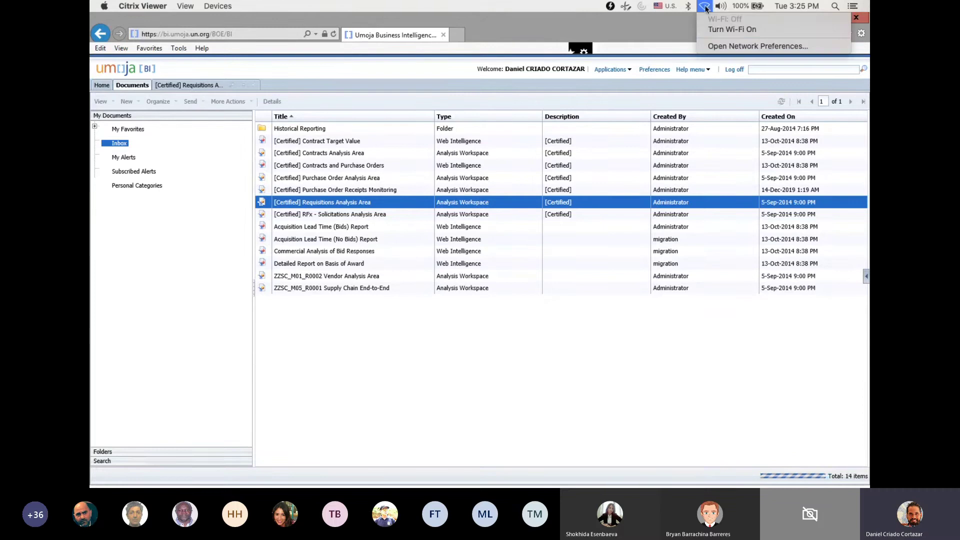
click(713, 28)
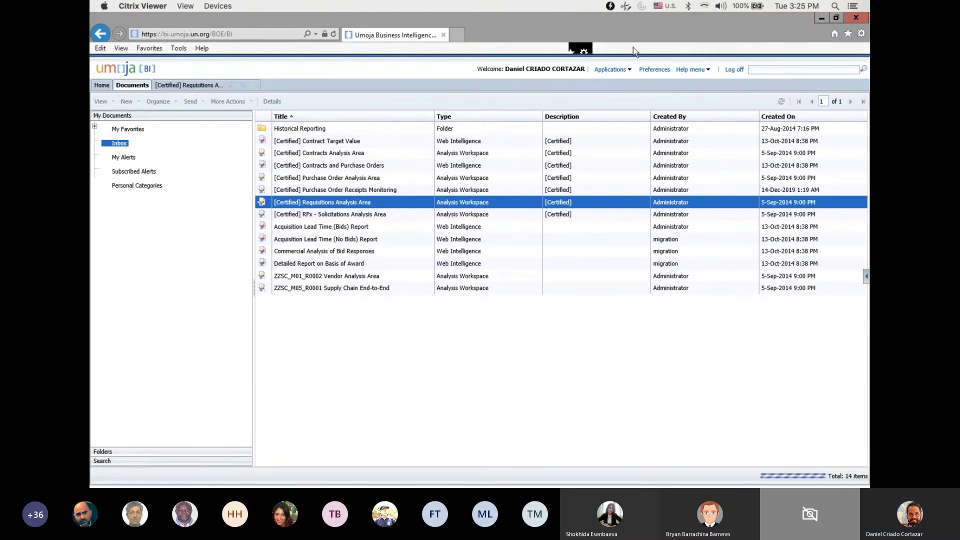
click(705, 7)
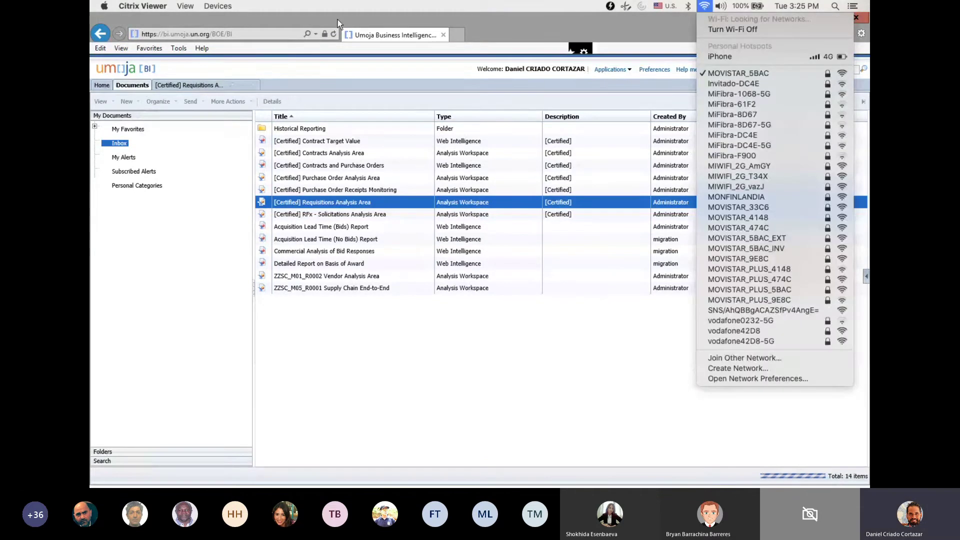
click(196, 84)
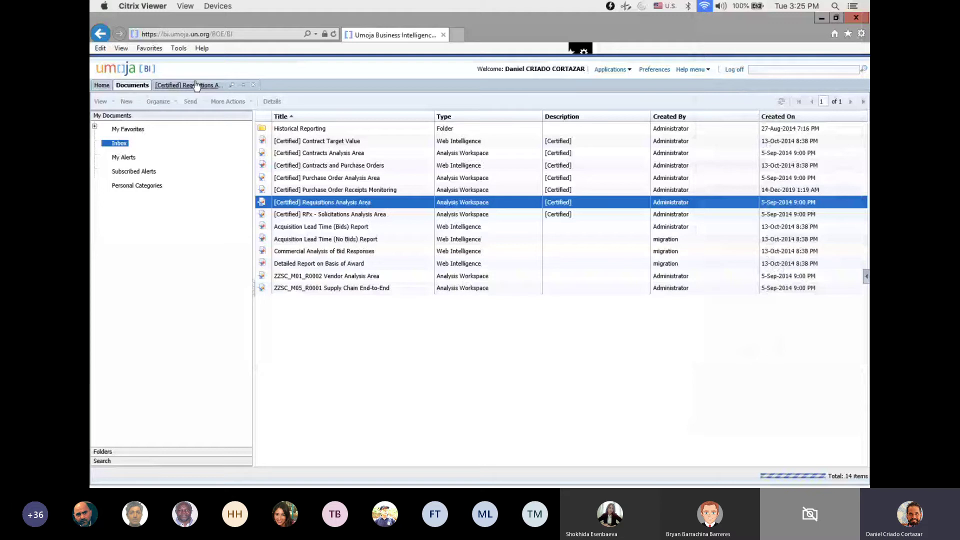
- Switch repeatedly between the Documents and Requisitions Analysis tabs to check whether the session responds
click(196, 85)
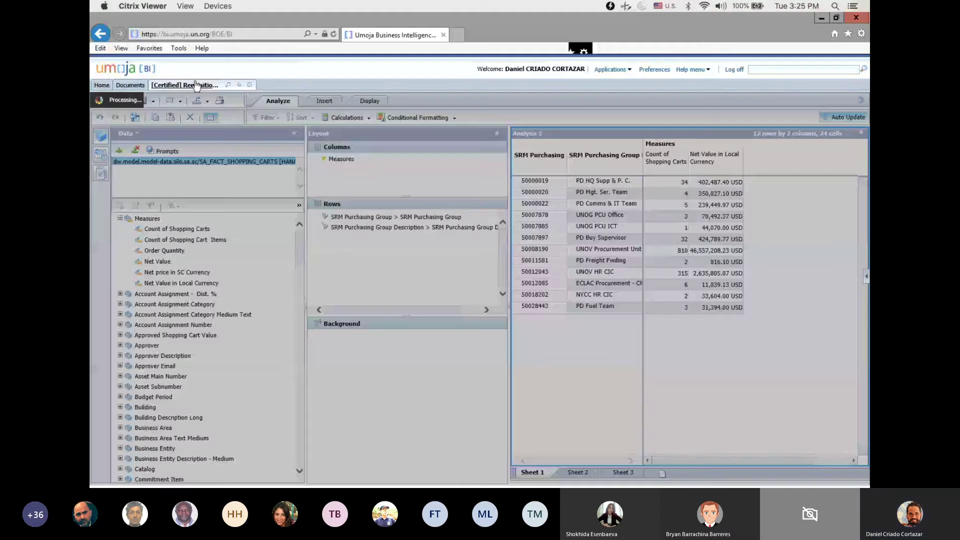
click(129, 86)
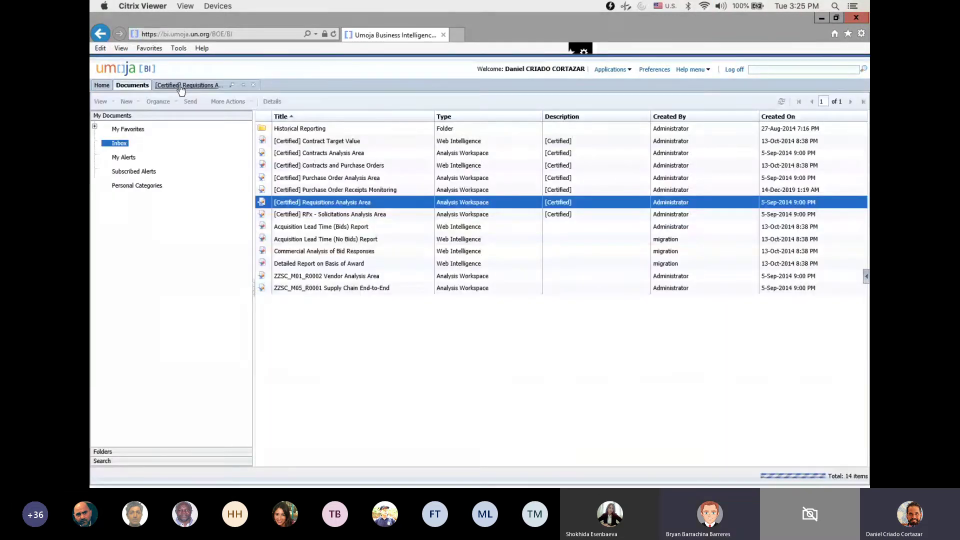
click(181, 86)
click(128, 86)
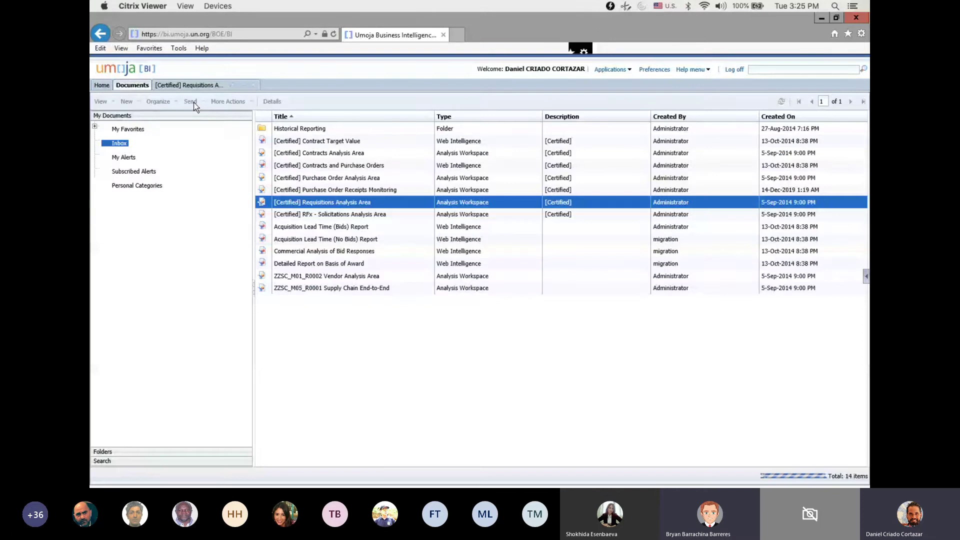
click(178, 86)
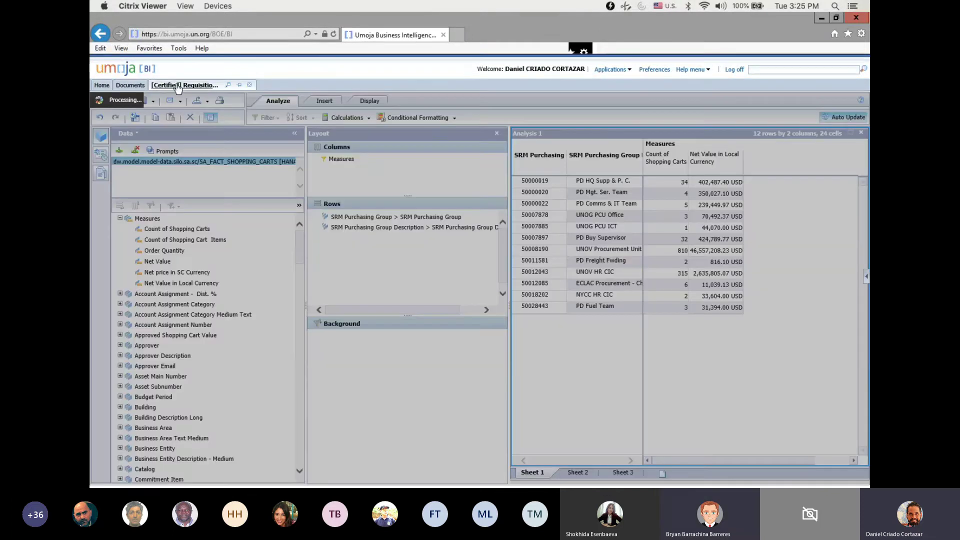
click(130, 86)
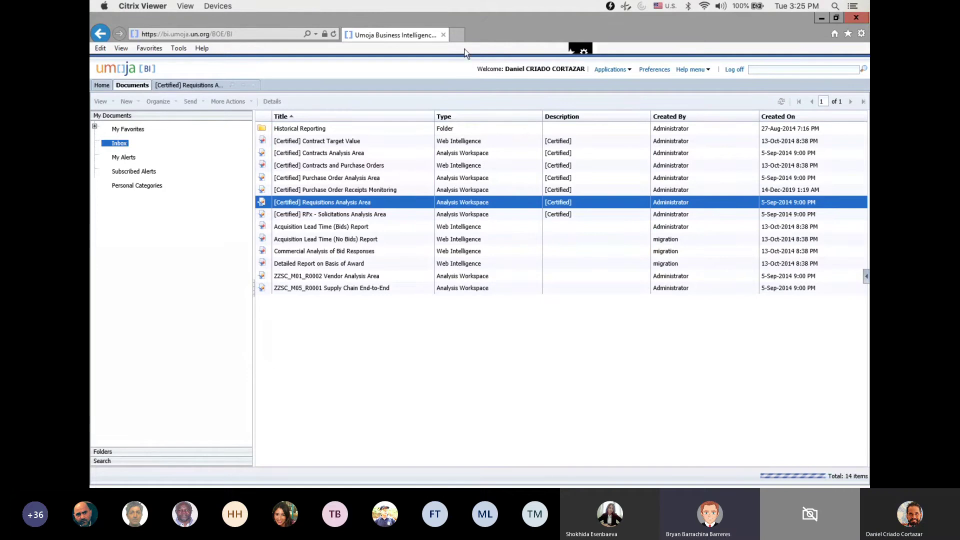
key(super+Tab)
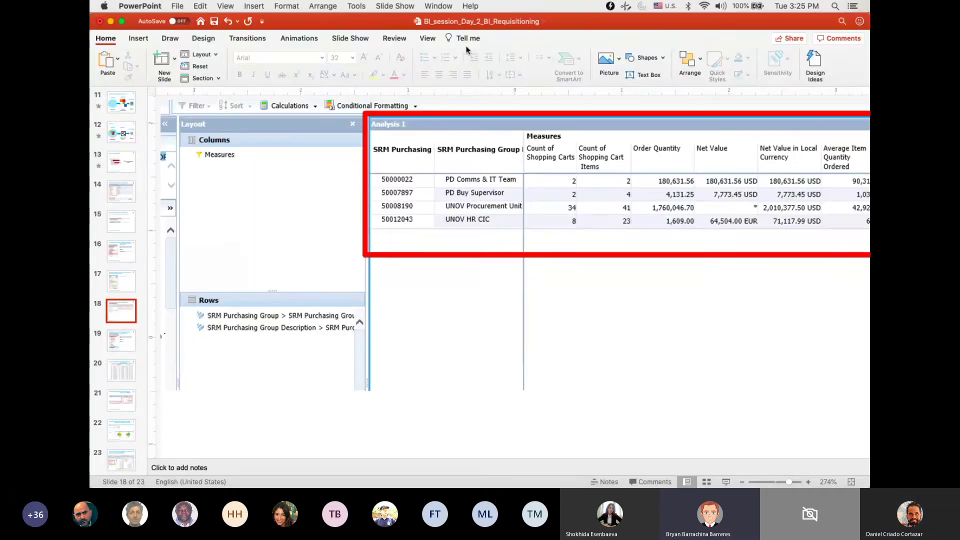
key(super+Tab)
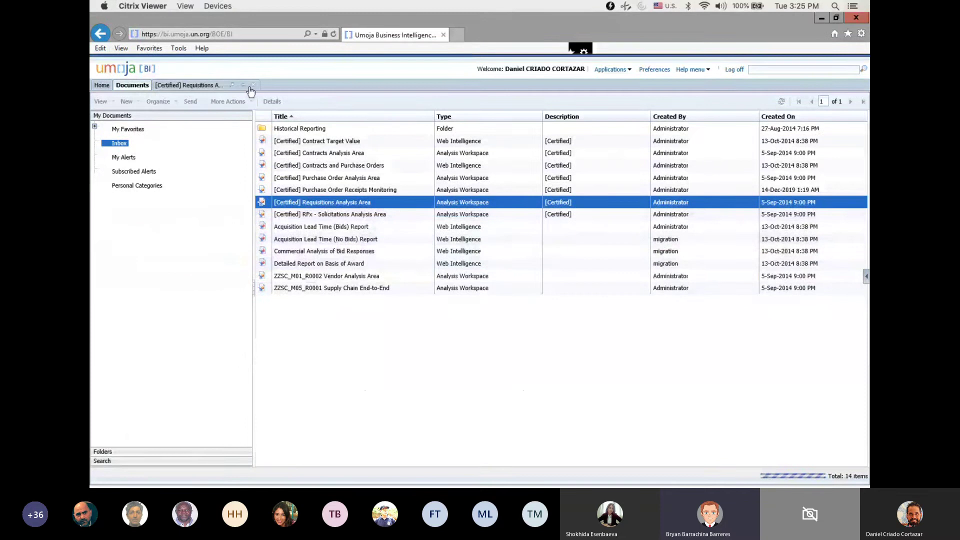
click(191, 86)
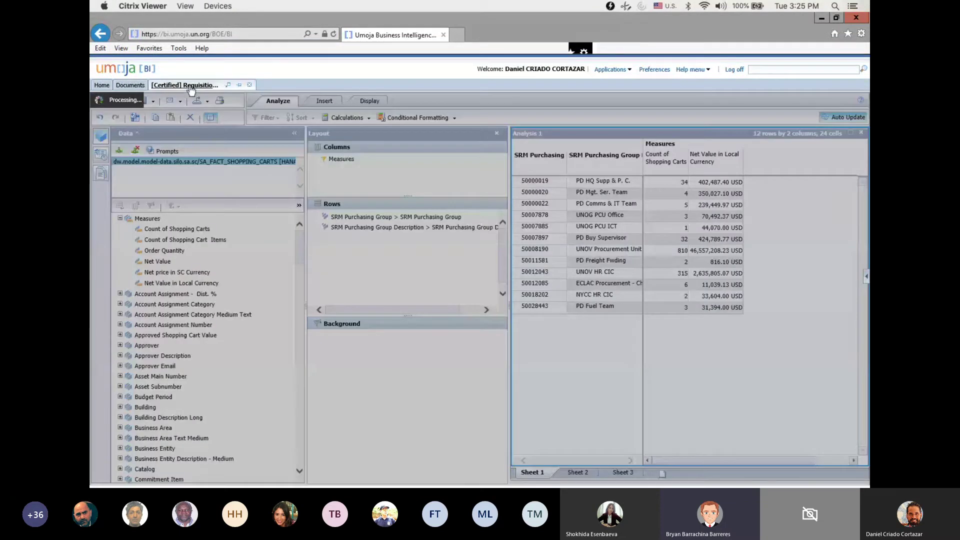
- Close the frozen Citrix Internet Explorer window and switch to Chrome
click(196, 35)
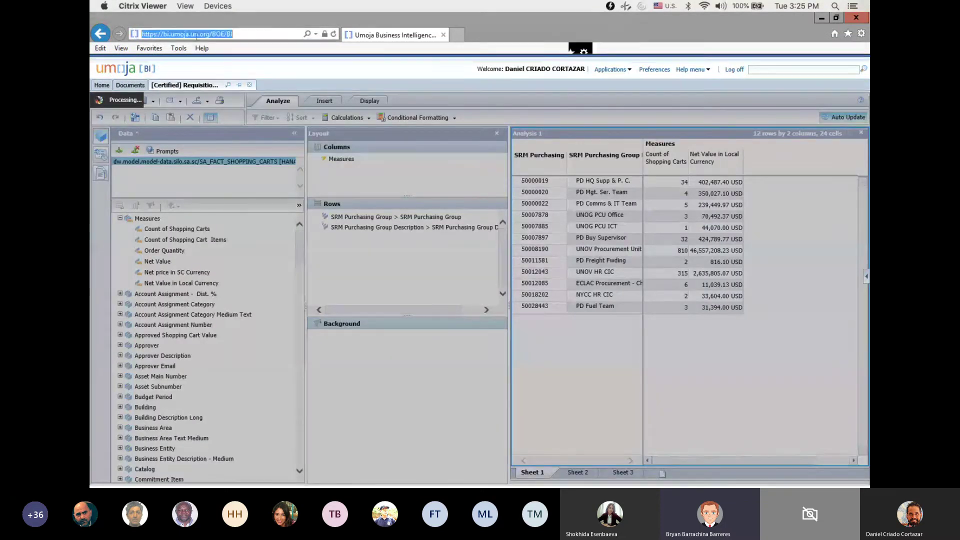
click(196, 35)
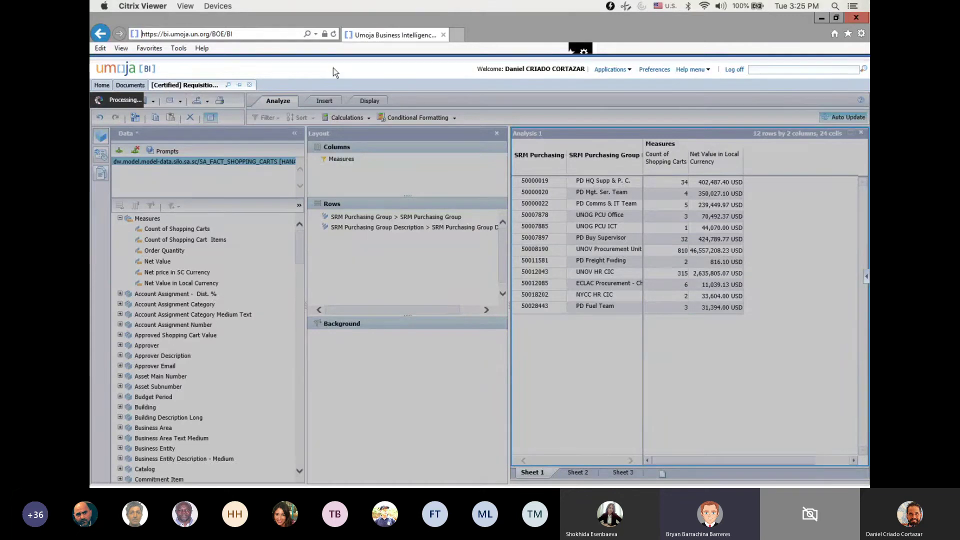
click(443, 35)
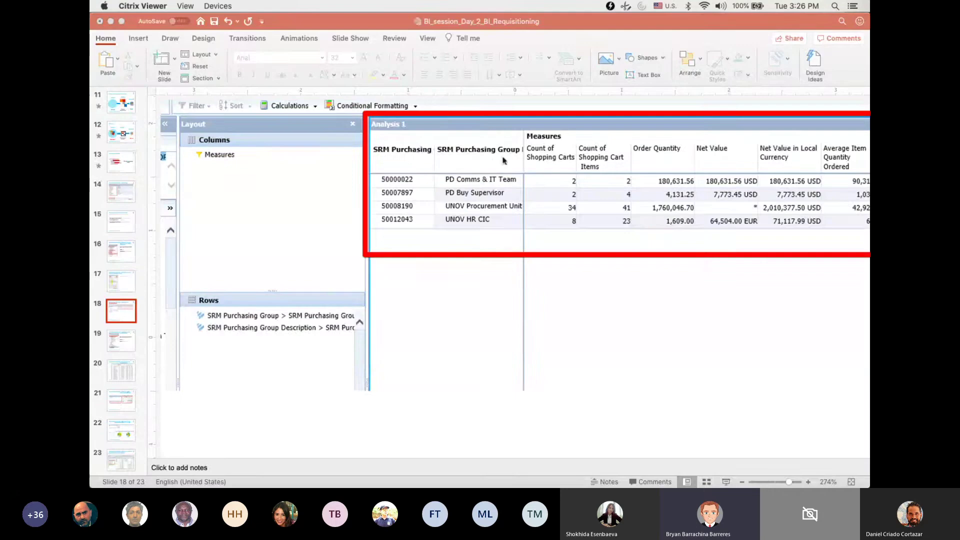
key(super+Tab)
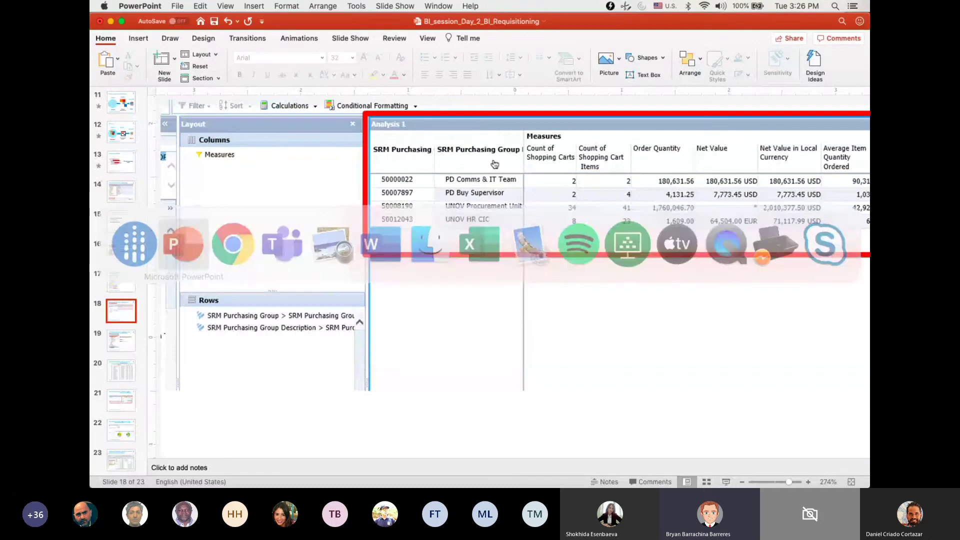
key(super+Tab)
key(super+Tab)
key(super+Tab)
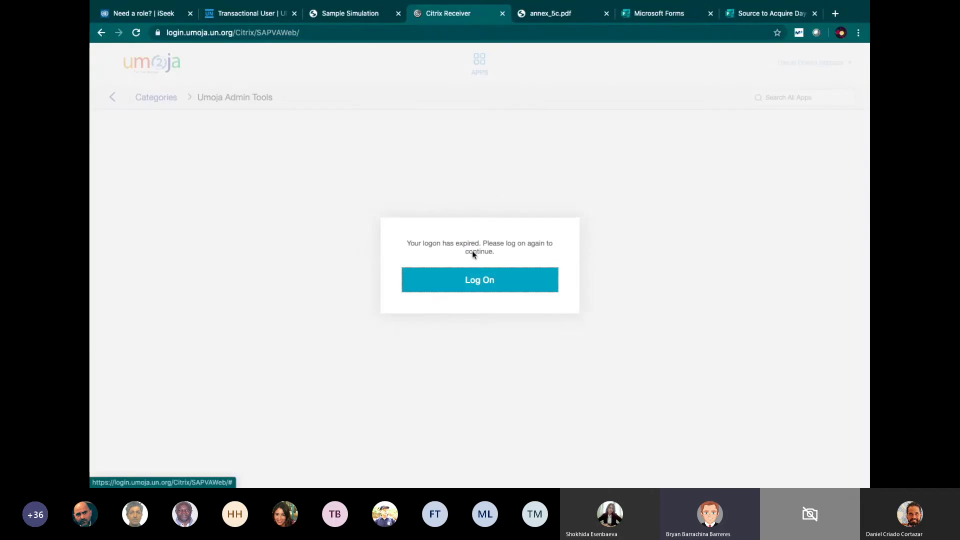
- Try launching Umoja BI Portal from Umoja Admin Tools, dismiss the cannot-start error, and close the tab
click(470, 284)
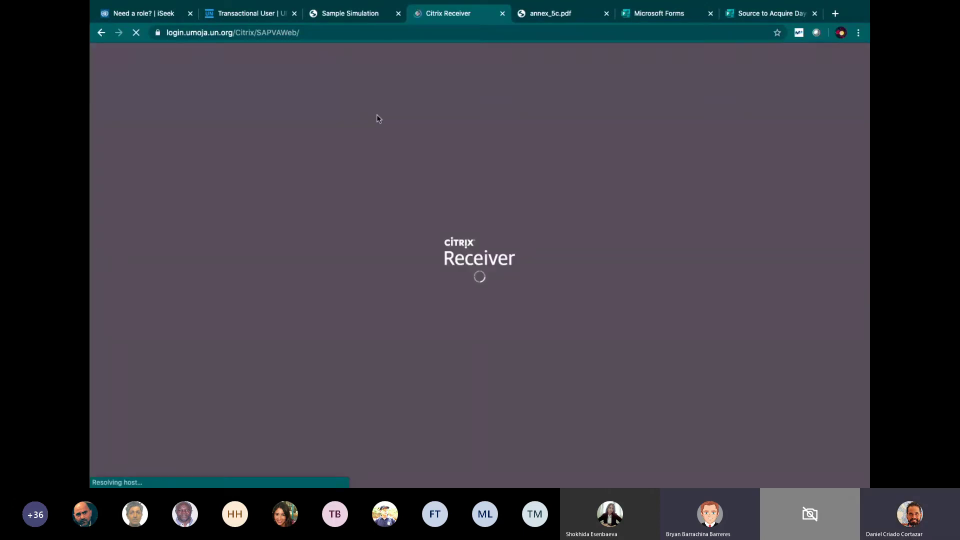
click(308, 32)
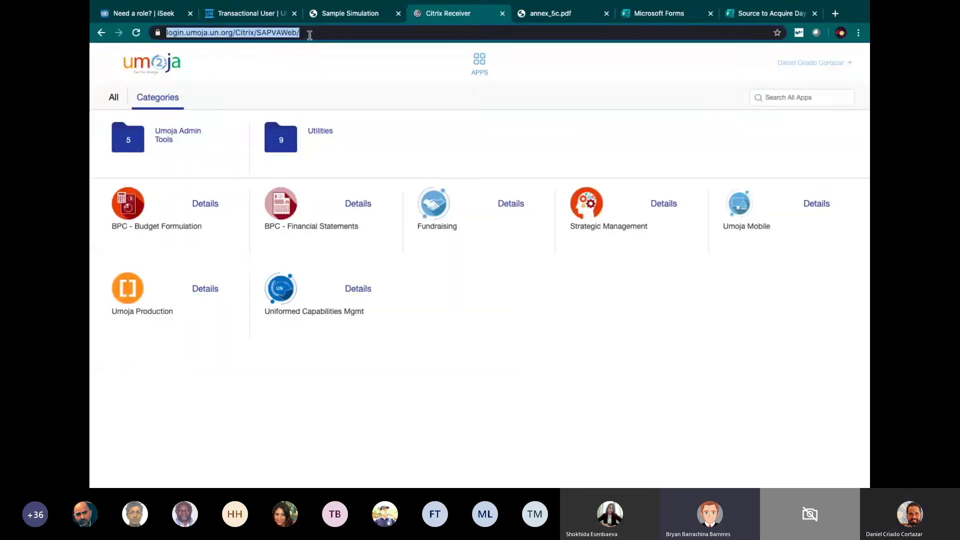
click(126, 144)
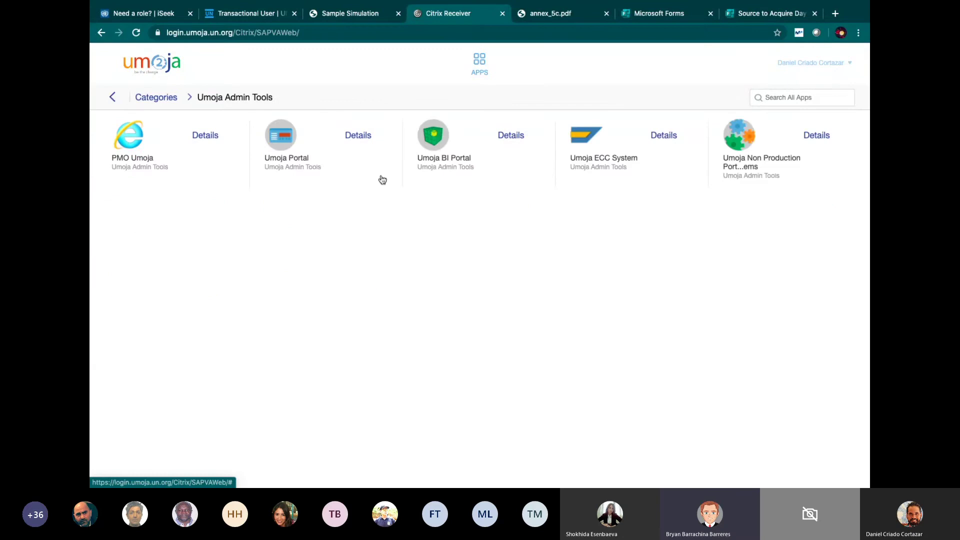
click(433, 136)
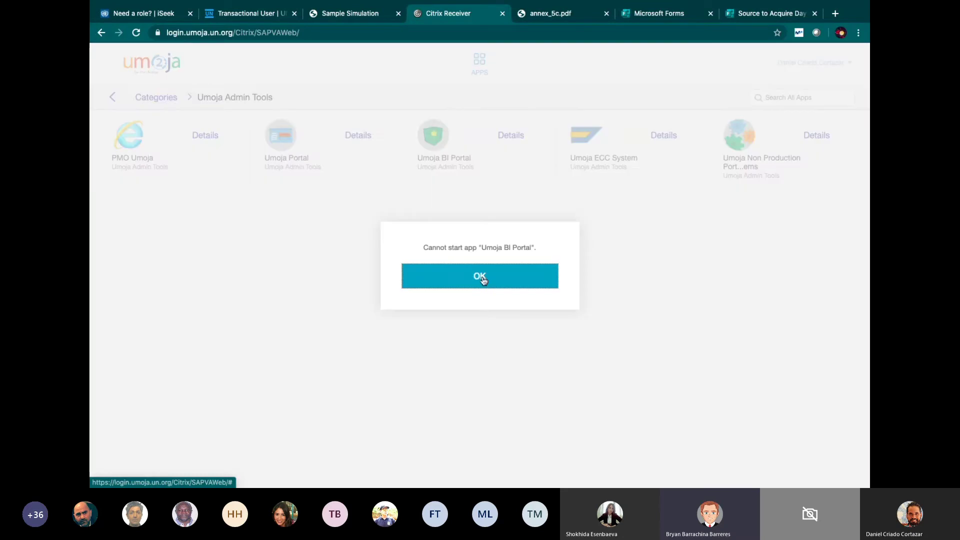
click(480, 277)
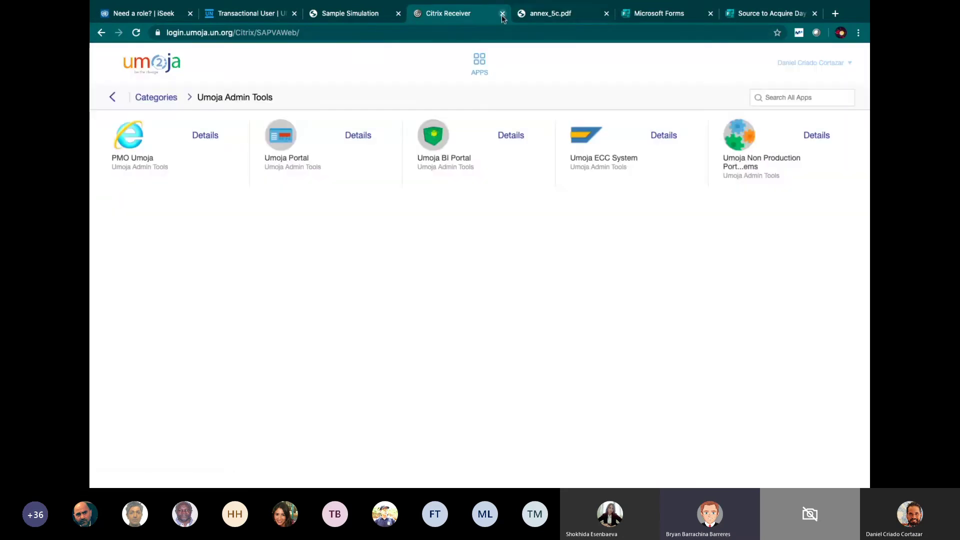
click(503, 15)
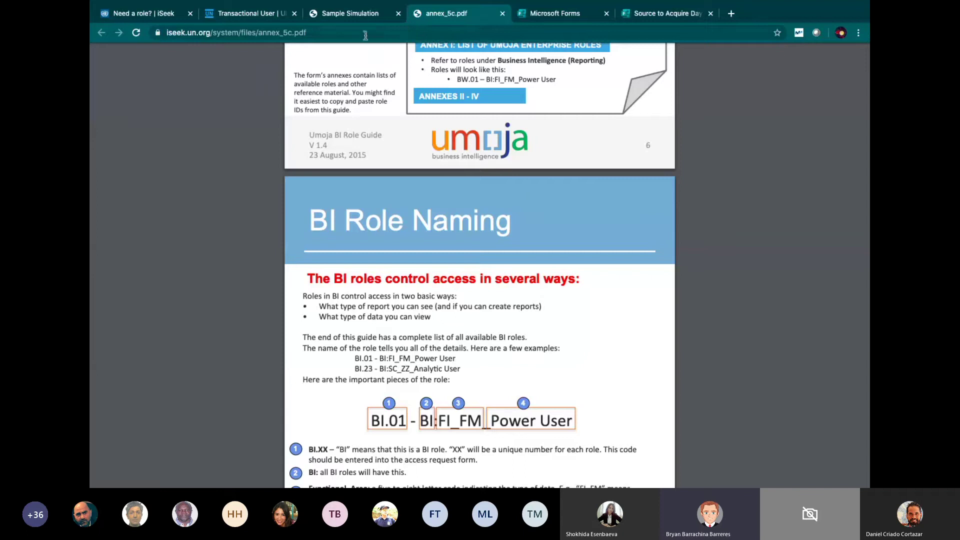
- Load the suggested Umoja login address, closing the 404 error pages it returns
click(362, 33)
text(logi)
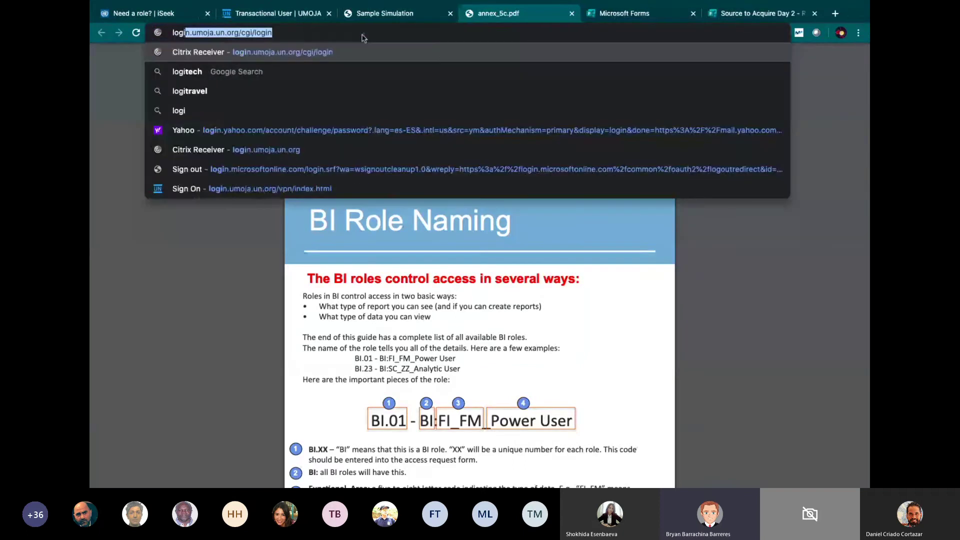
key(Return)
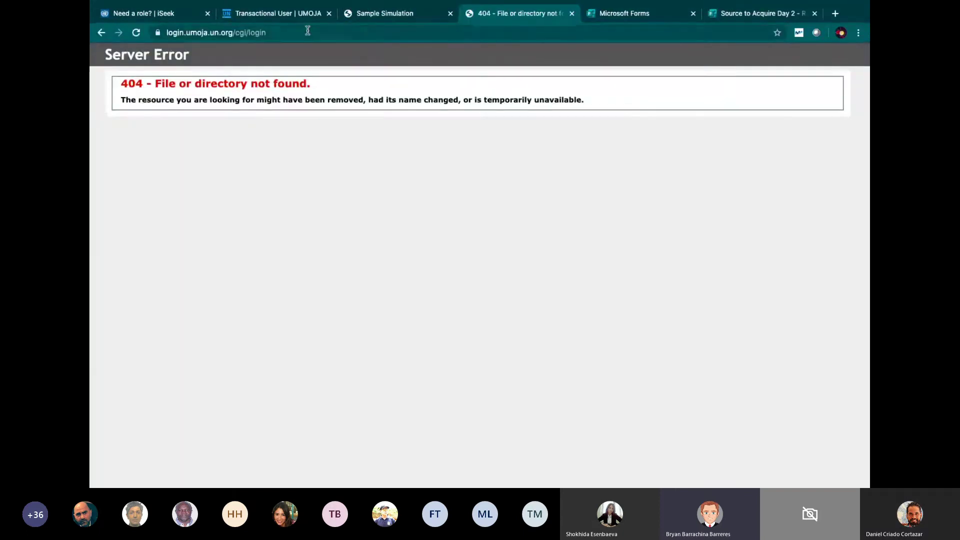
click(307, 32)
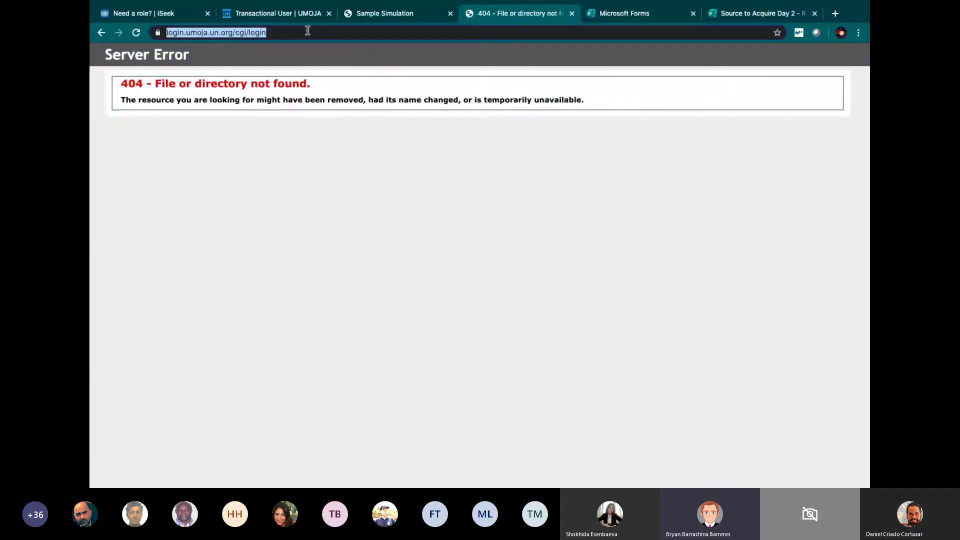
click(571, 14)
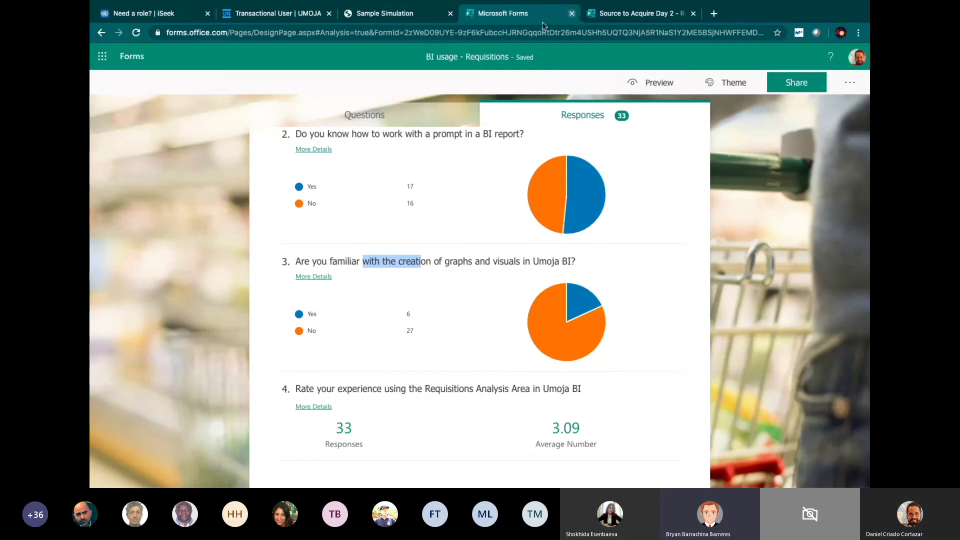
click(260, 14)
click(255, 33)
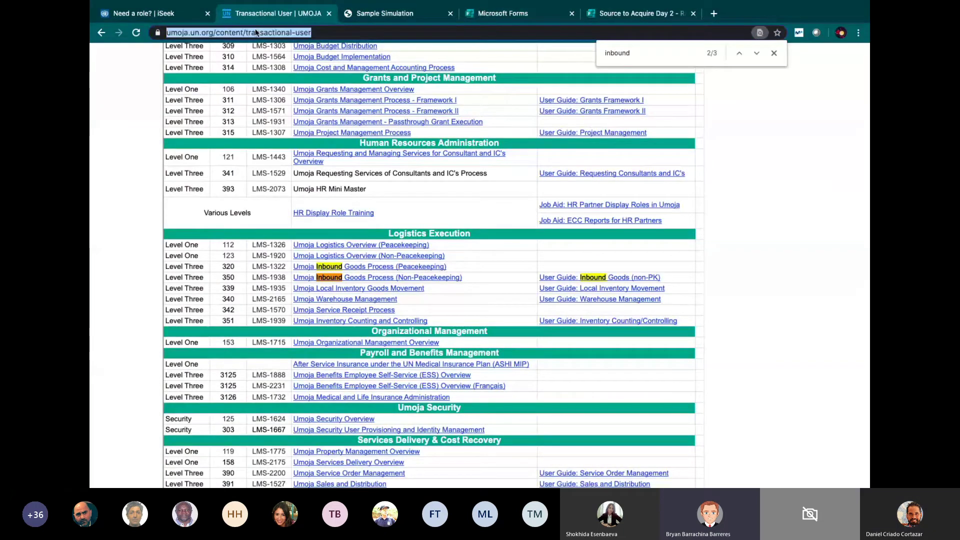
text(logi)
key(Return)
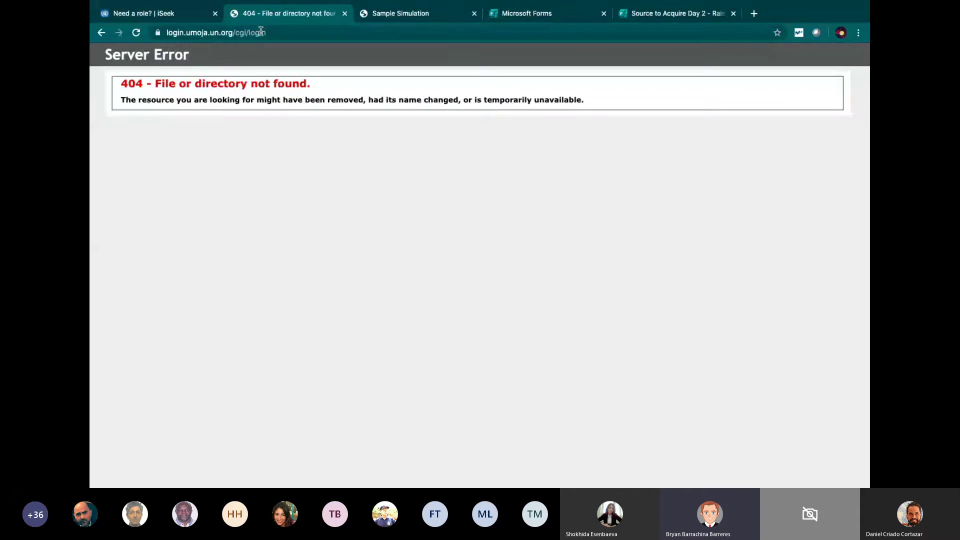
click(345, 13)
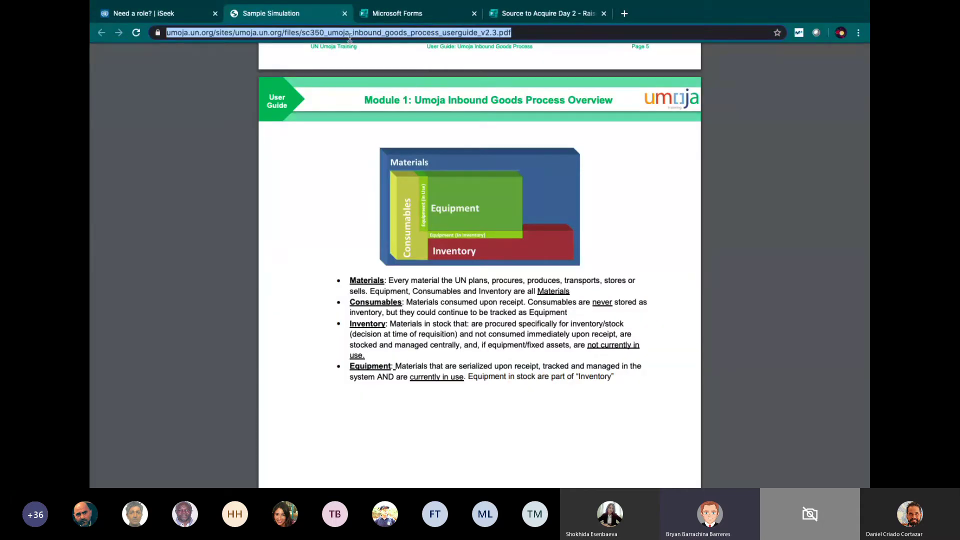
text(logi)
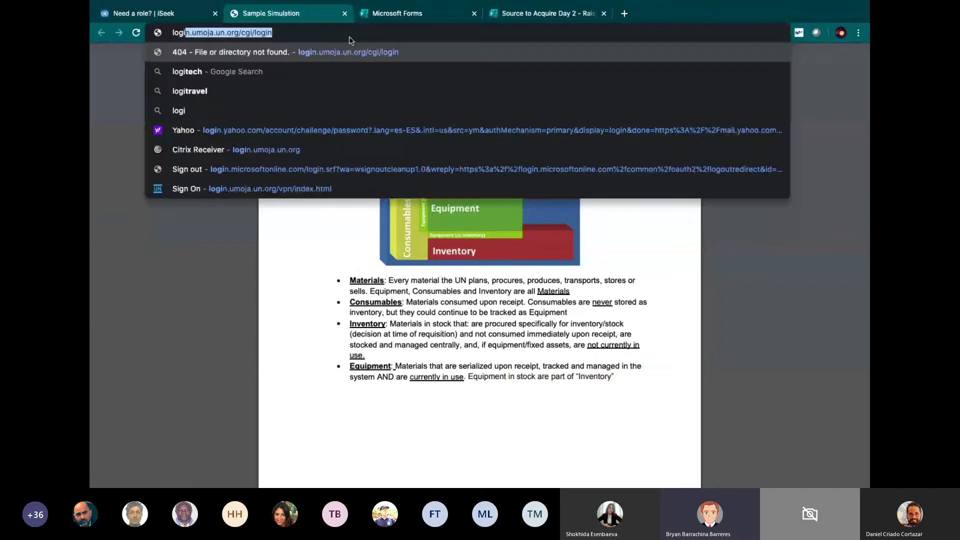
key(Return)
- Trim the address to login.umoja.un.org, then launch Umoja BI Portal from Umoja Admin Tools
click(257, 34)
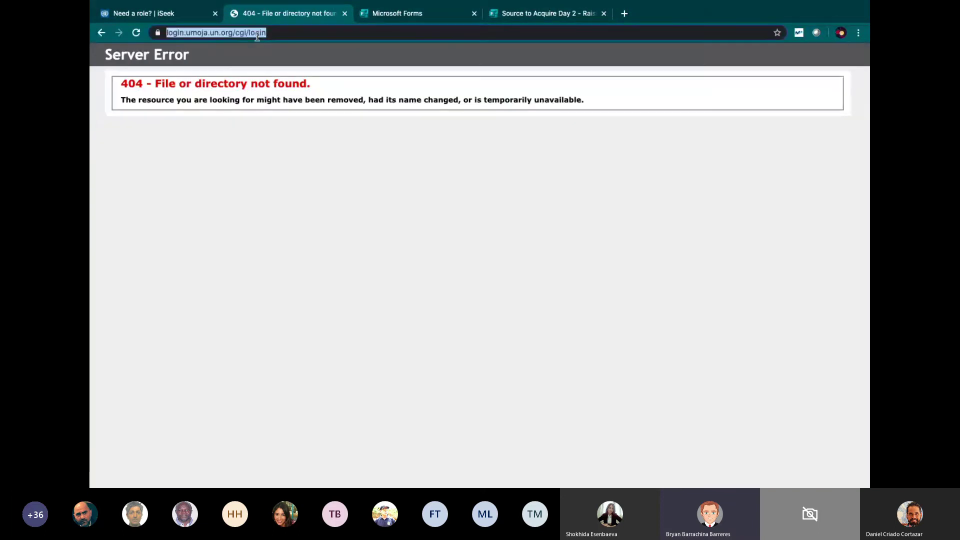
click(291, 32)
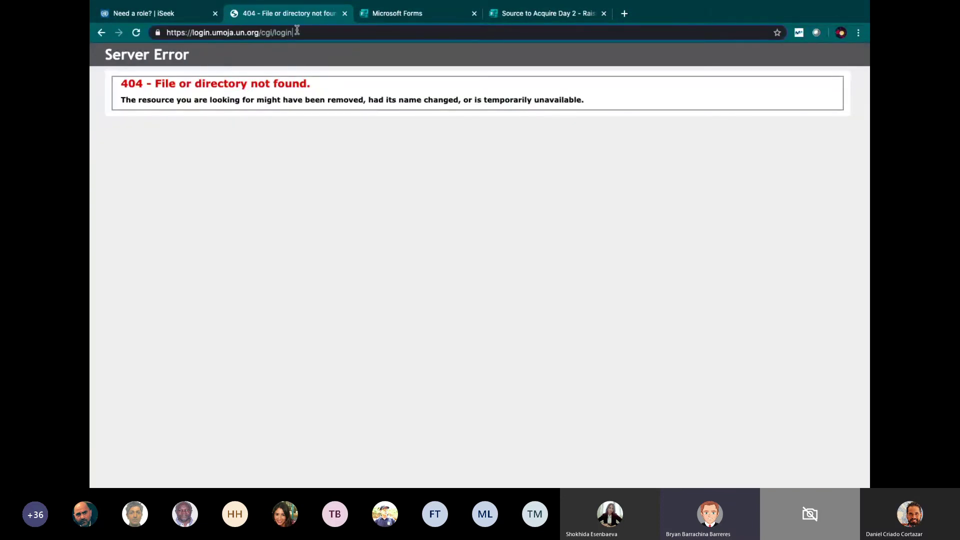
drag(296, 31, 261, 29)
key(BackSpace)
key(Return)
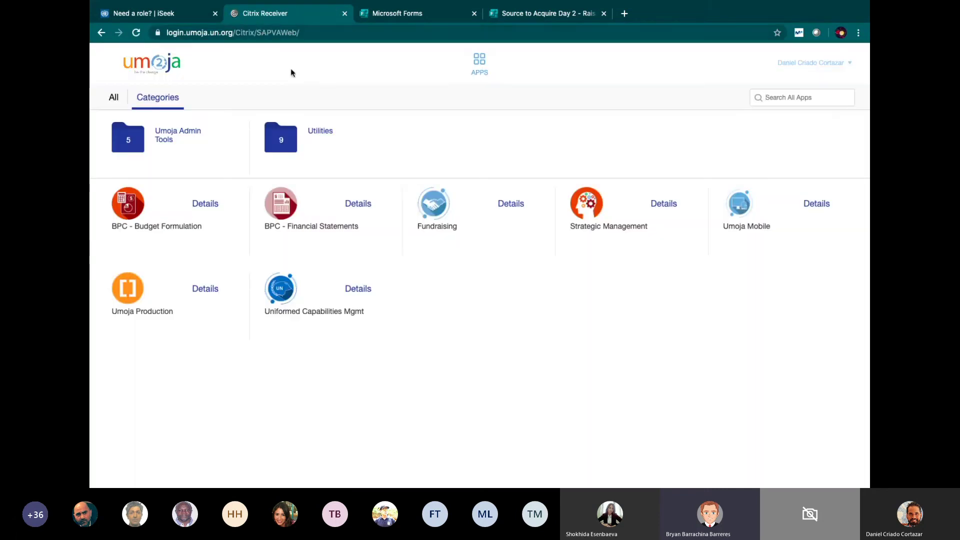
click(136, 146)
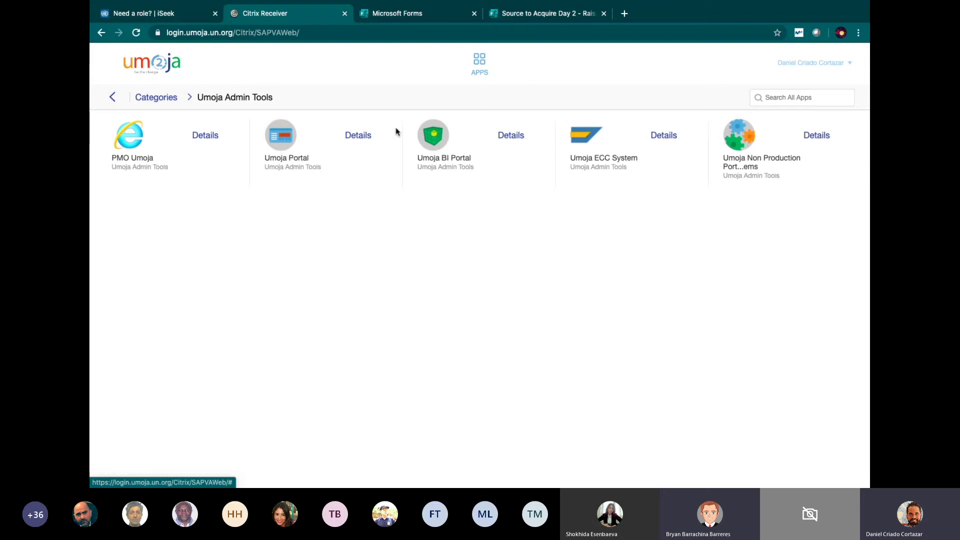
click(438, 138)
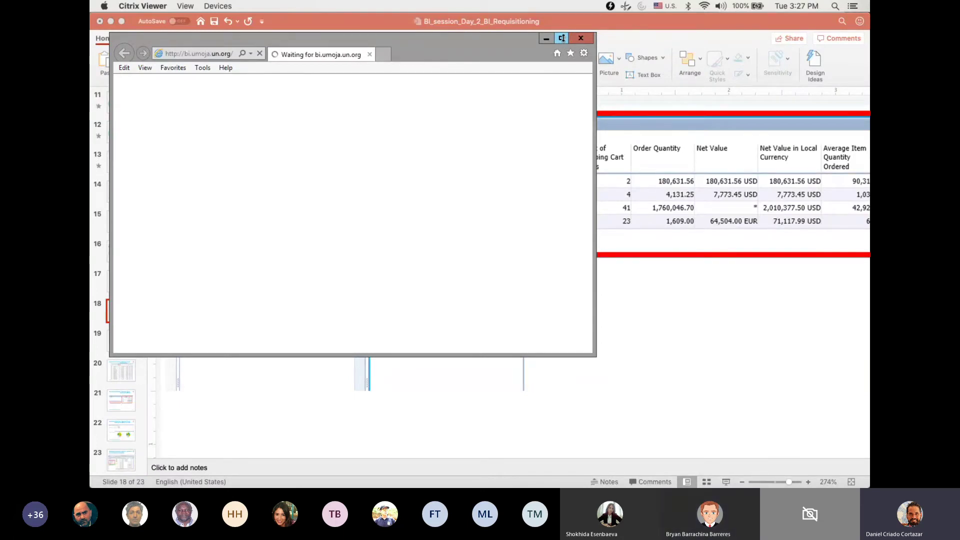
- Maximize the loading BI window, inspect the bi.umoja.un.org address, and check the Wi-Fi connection
click(562, 38)
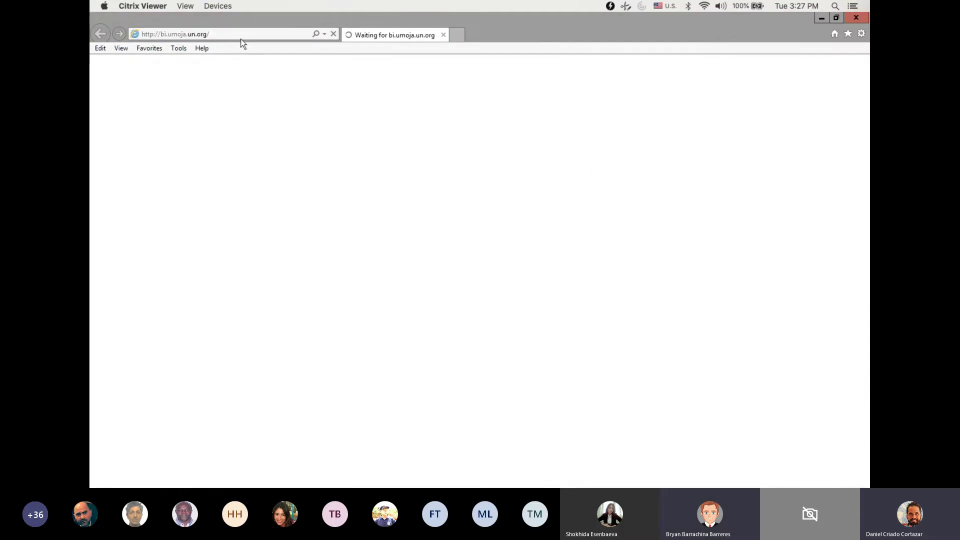
click(212, 33)
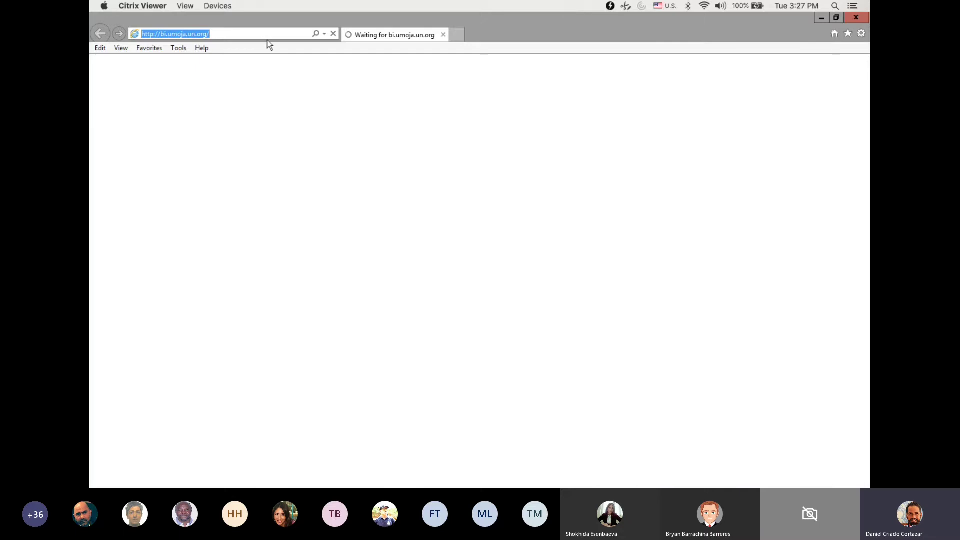
click(214, 35)
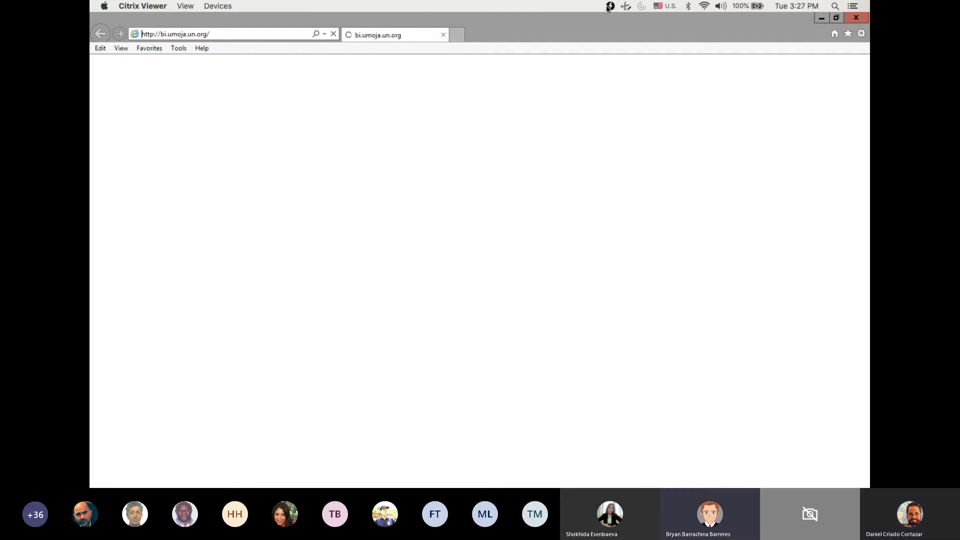
click(705, 7)
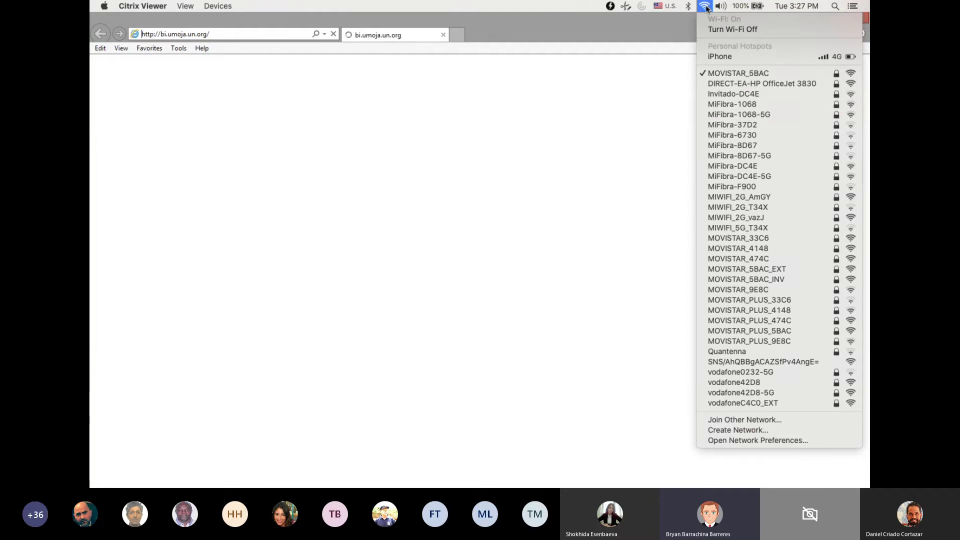
click(631, 64)
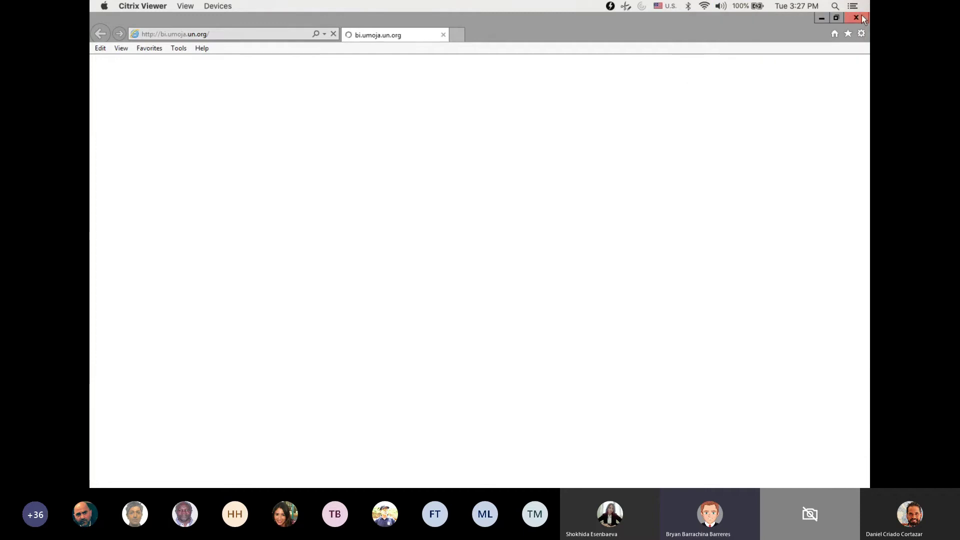
click(704, 7)
click(718, 35)
click(265, 33)
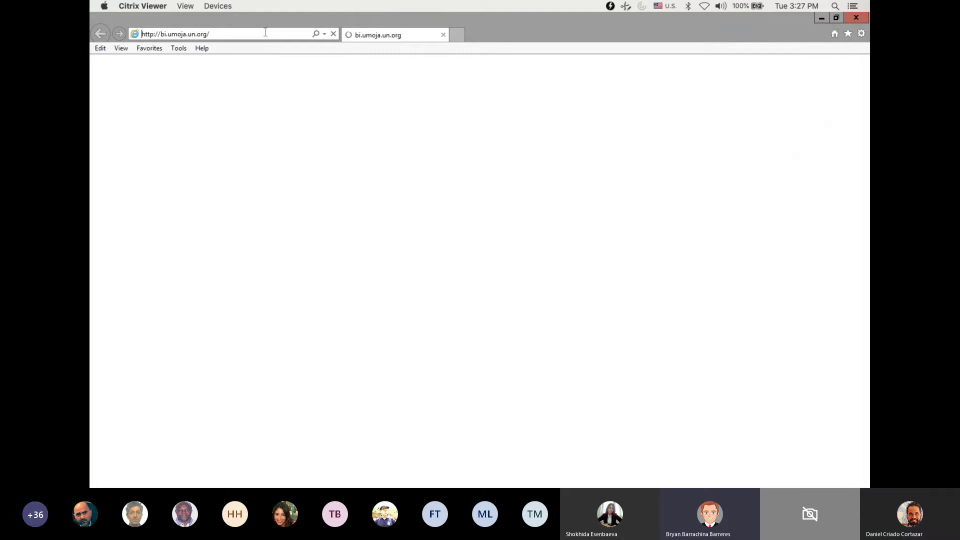
- Close the BI window that never loaded and go to slide 16 in PowerPoint
key(super+Tab)
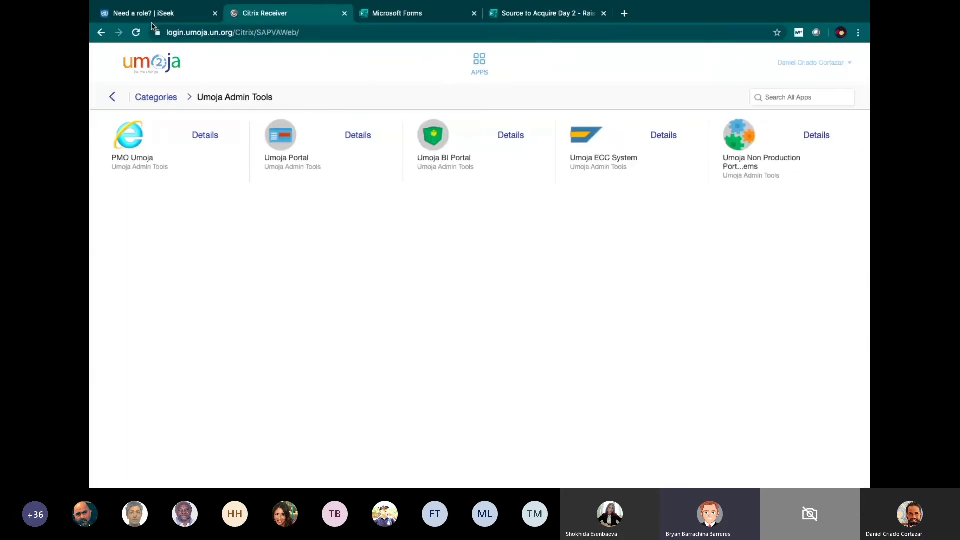
click(439, 146)
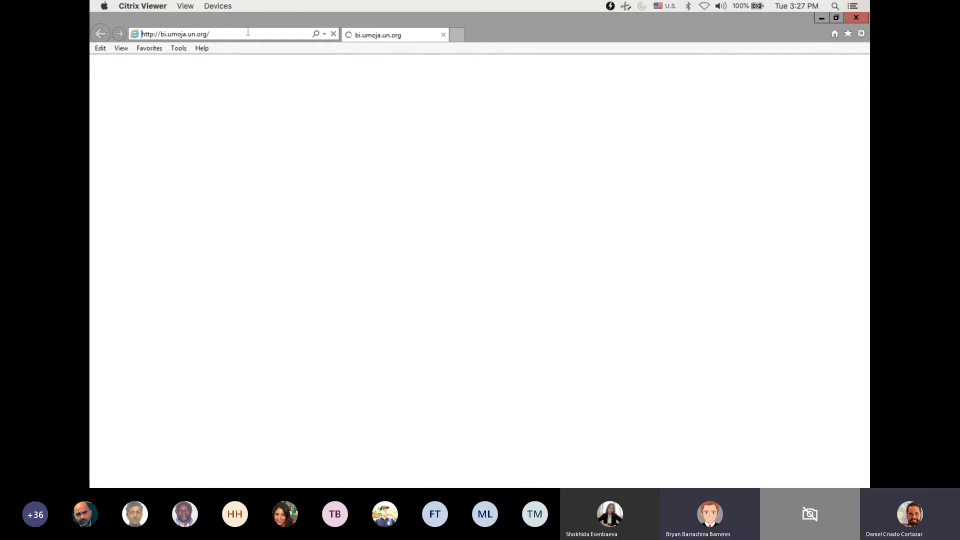
click(859, 20)
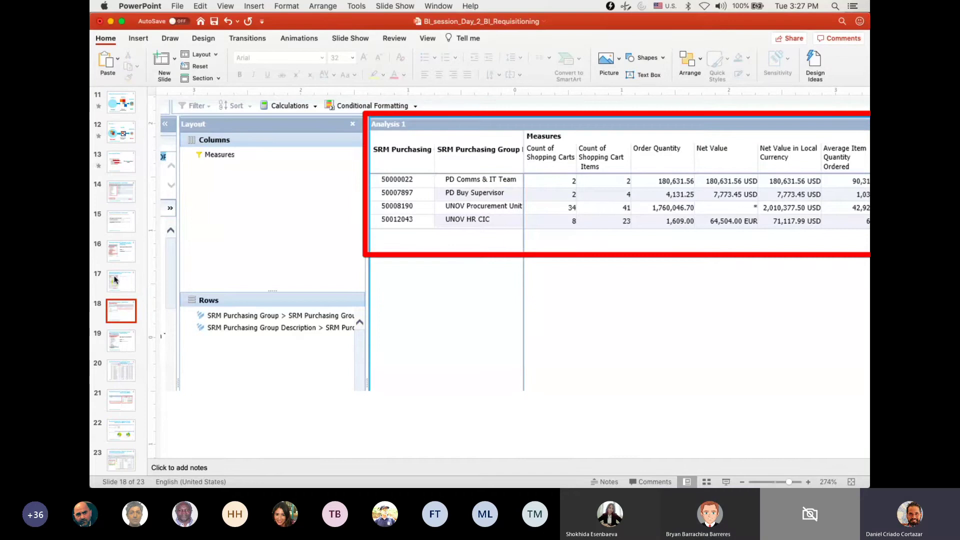
click(128, 245)
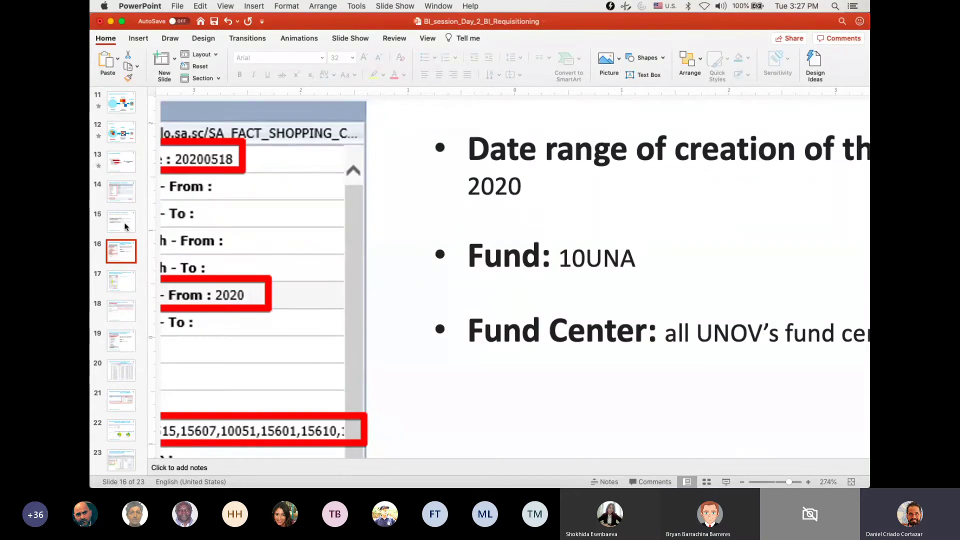
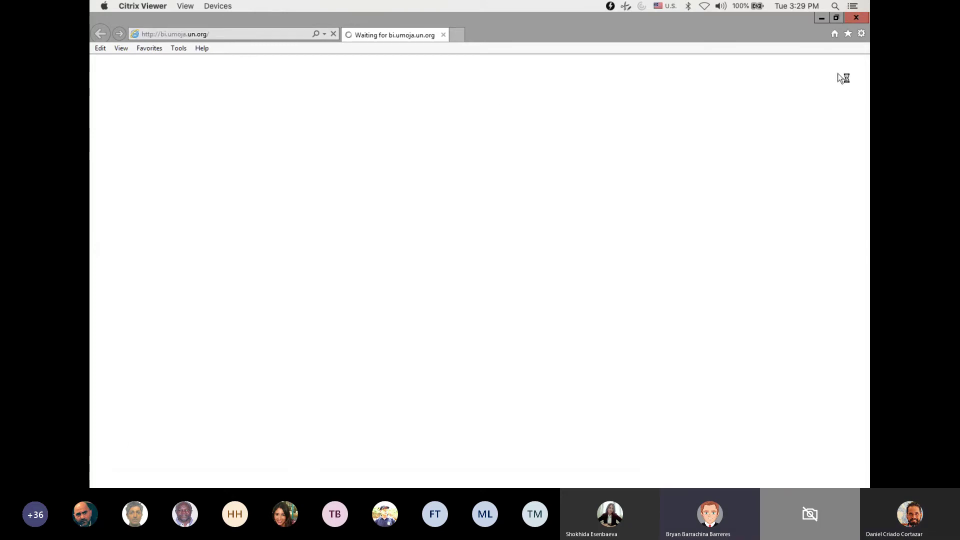
- Close the stalled Citrix BI window and bring the Umoja portal page in Chrome to the front
click(857, 19)
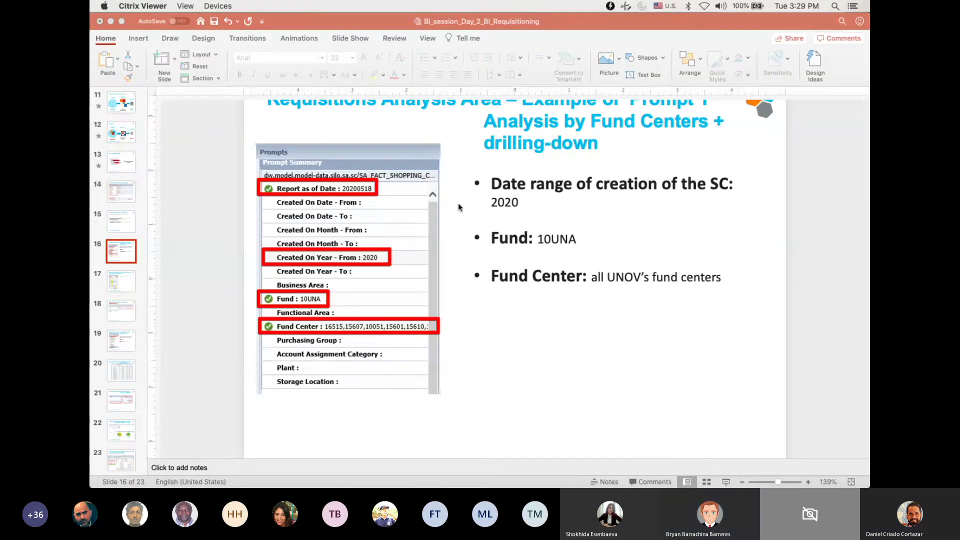
key(super+Tab)
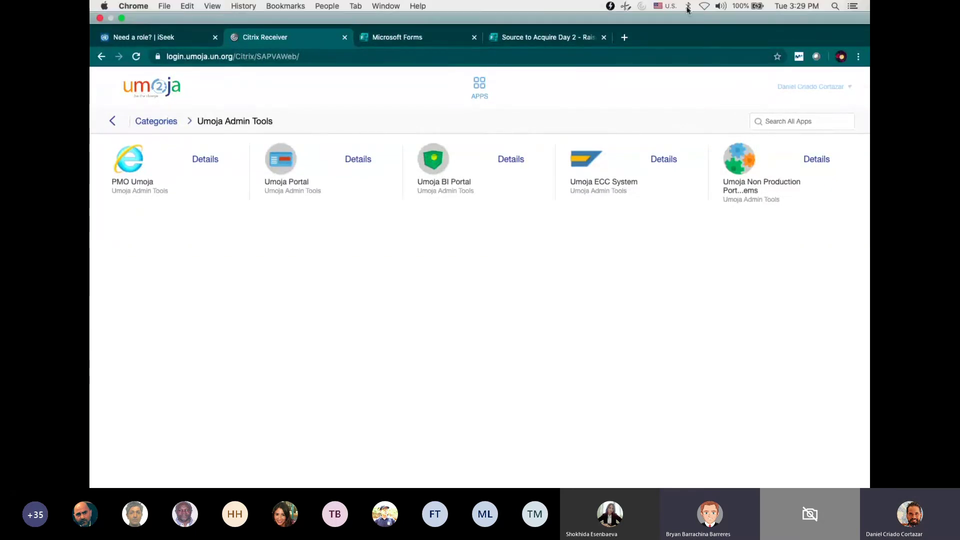
key(super+Tab)
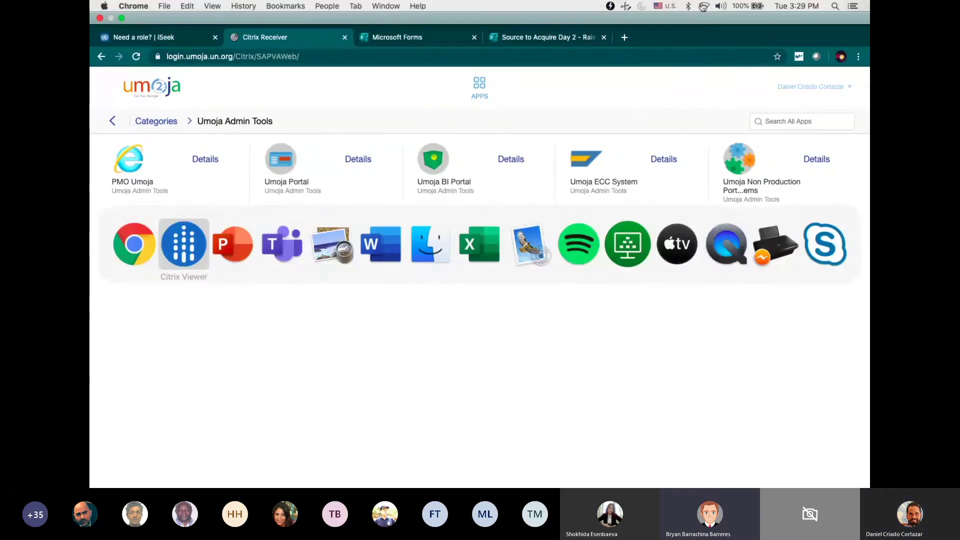
key(super+Tab)
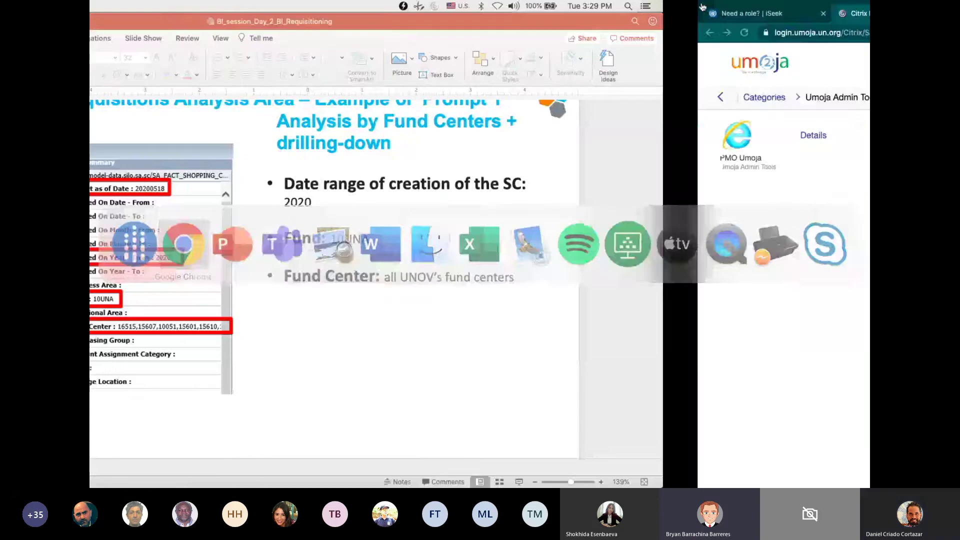
key(super+Tab)
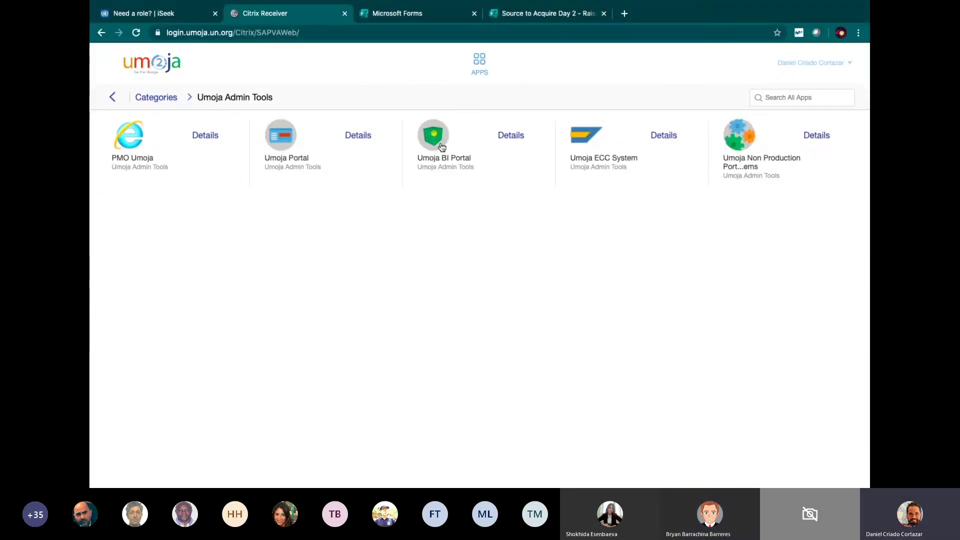
key(Escape)
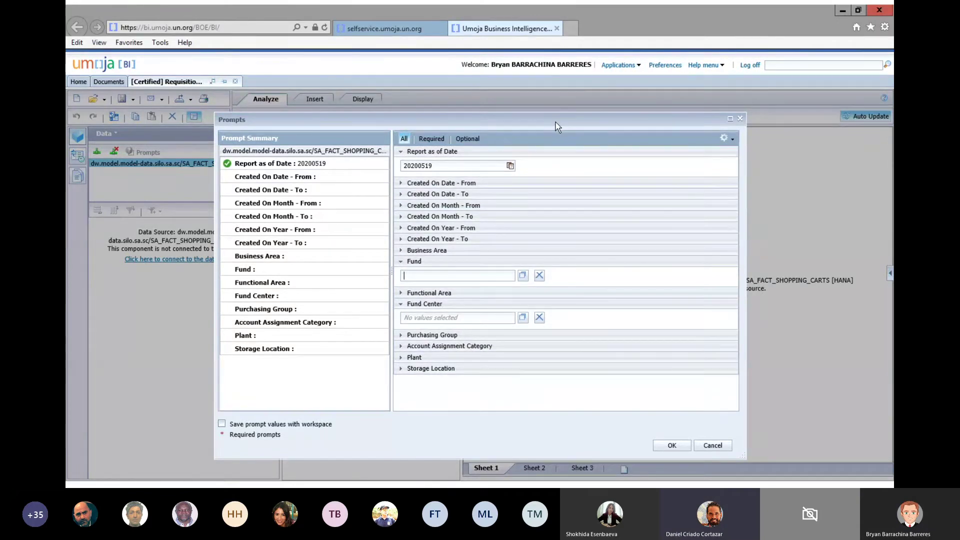
- Search the Fund Center value help for 'UNOV'
drag(556, 123, 554, 103)
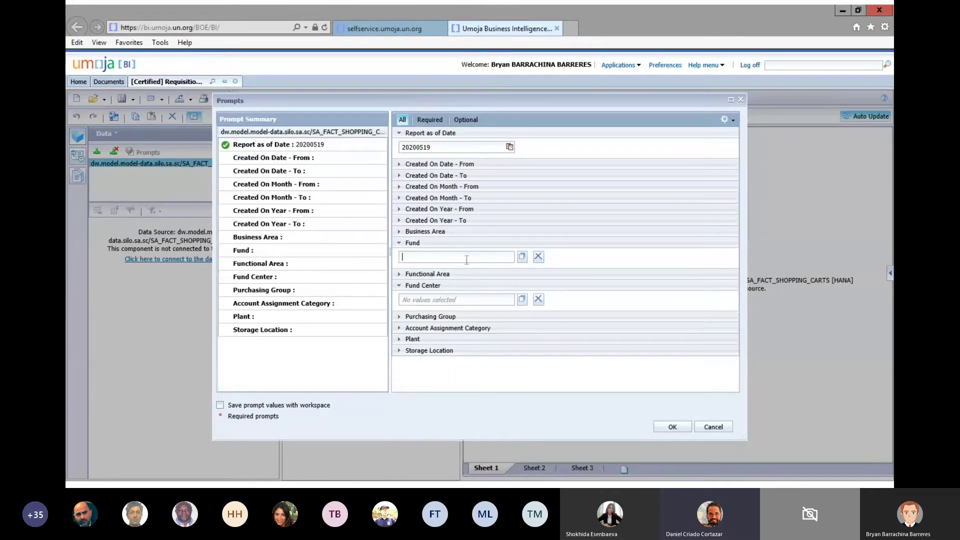
click(454, 301)
click(523, 301)
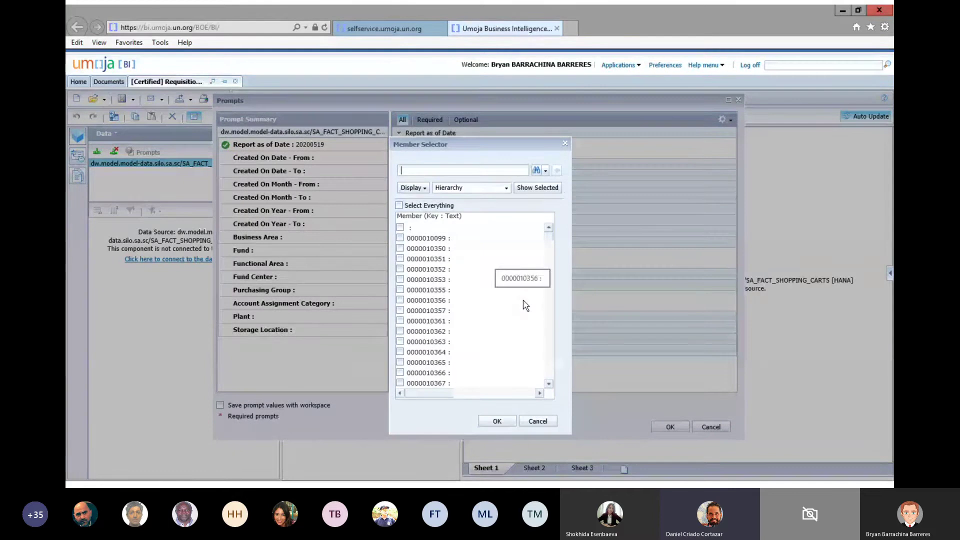
text(UNO)
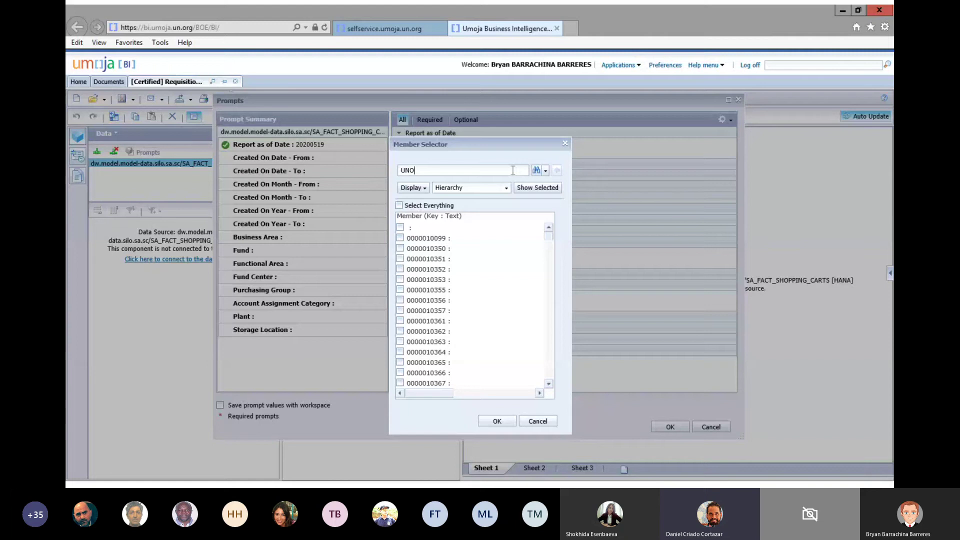
text(G)
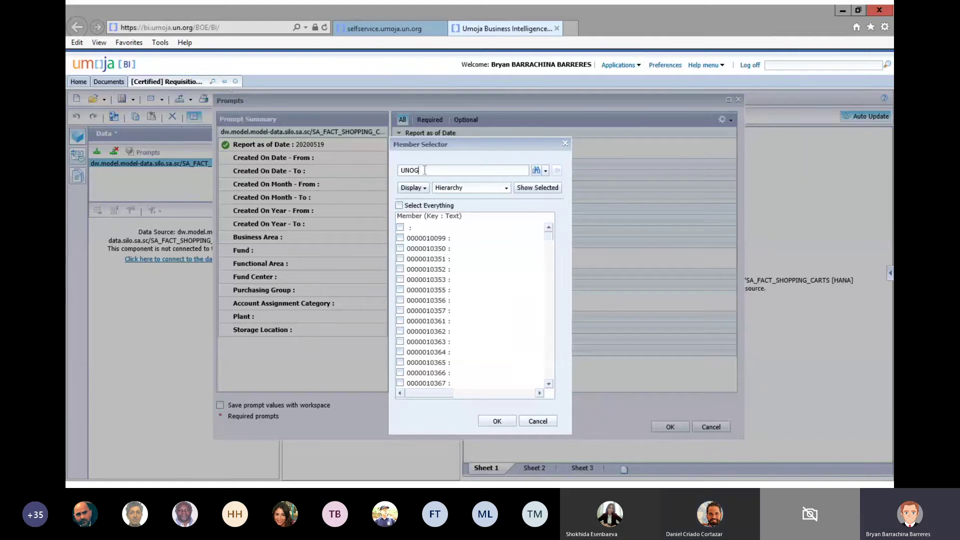
key(BackSpace)
text(B)
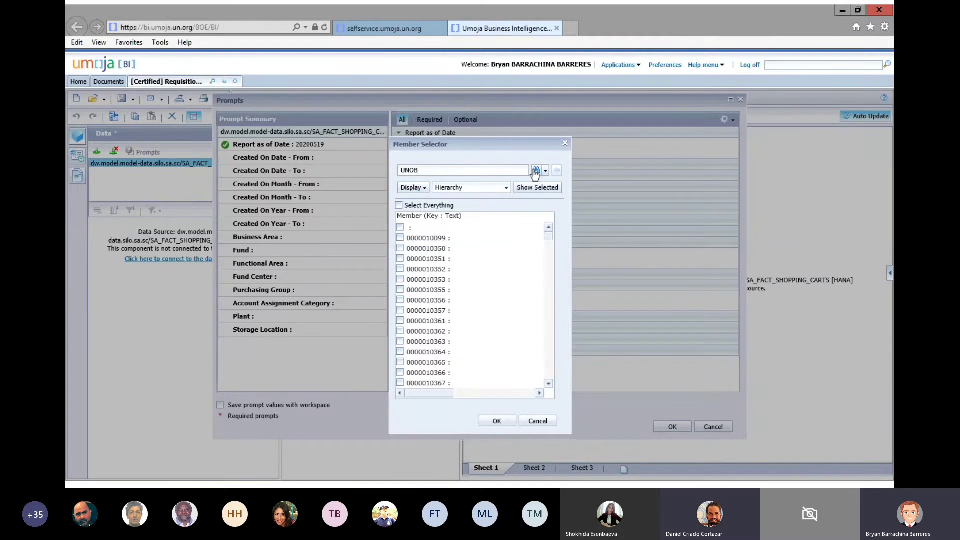
click(536, 172)
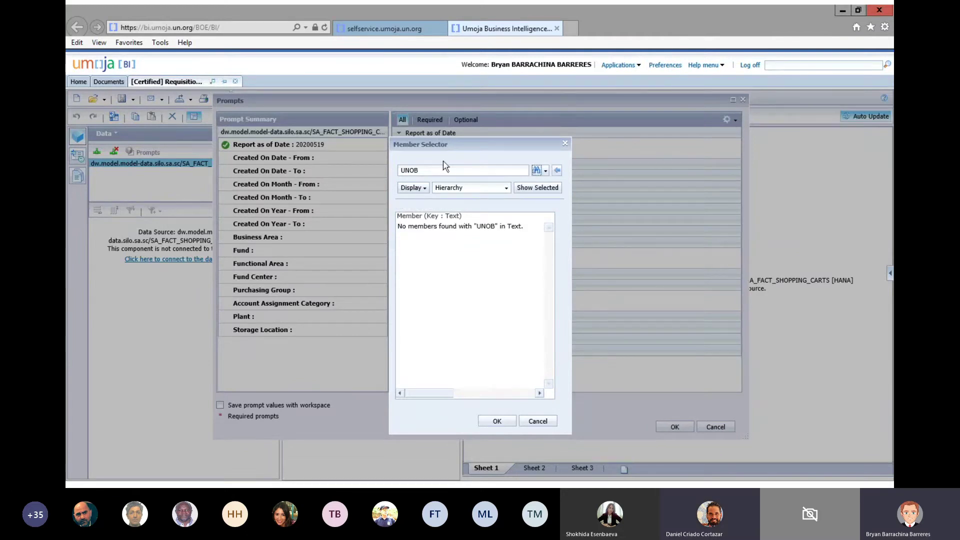
key(BackSpace)
text(V)
key(Return)
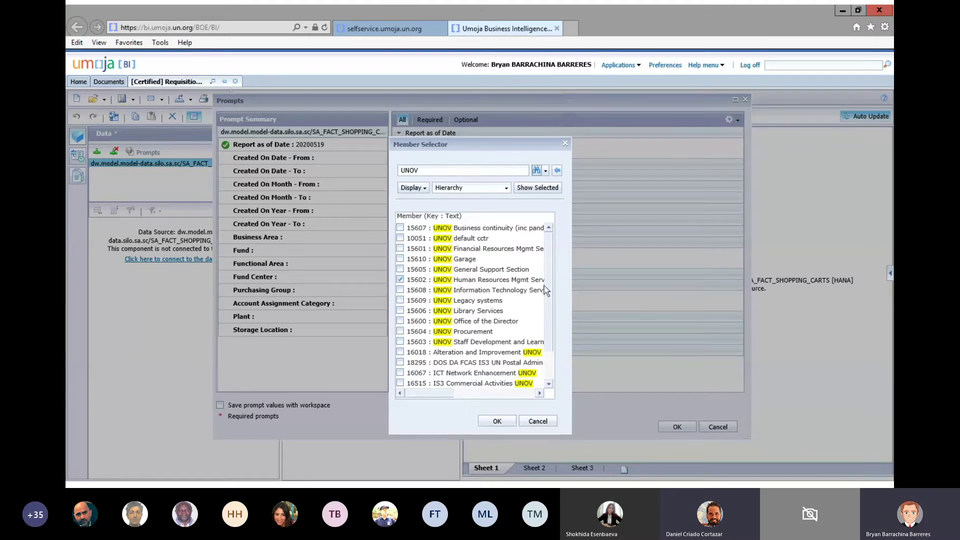
- Select every UNOV fund center from 15607 through 16019 and confirm
click(453, 280)
click(400, 280)
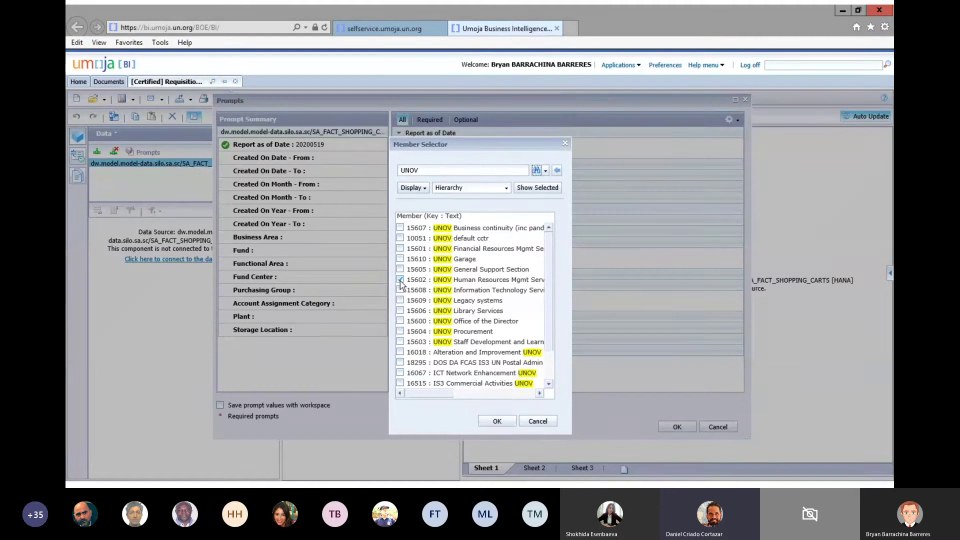
click(401, 229)
scroll(550, 310, down, 2)
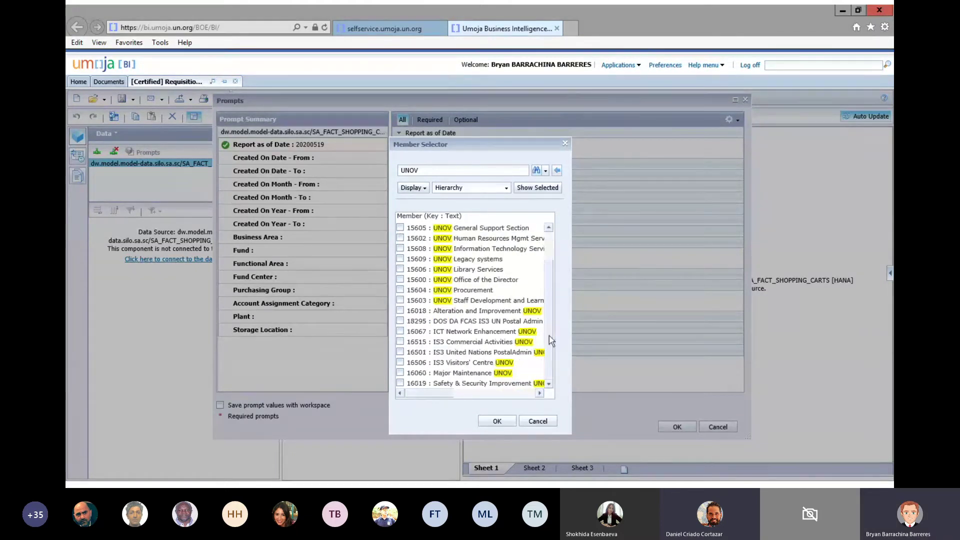
shift+click(400, 383)
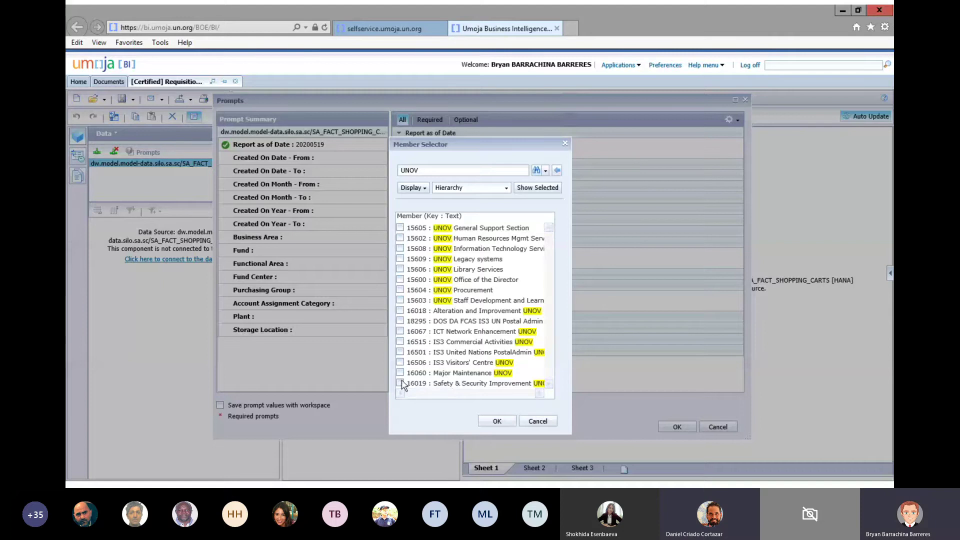
click(499, 423)
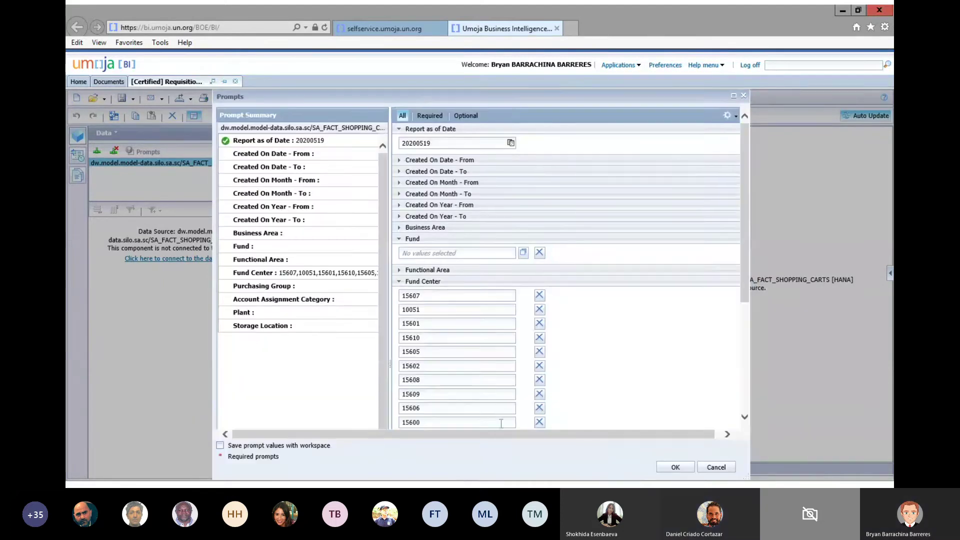
- Leave Fund empty, keep prompt values with the workspace, run the report, and collapse the data panel
click(457, 253)
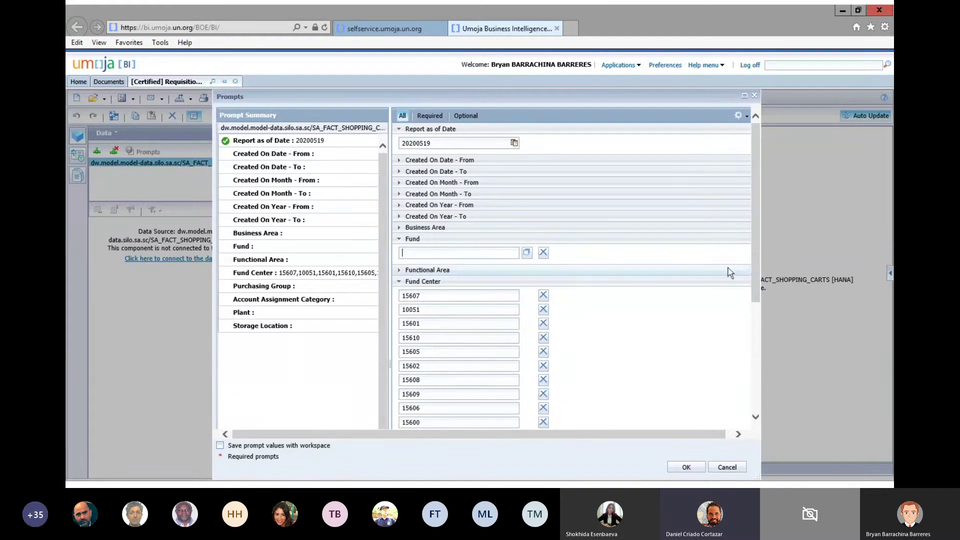
click(220, 446)
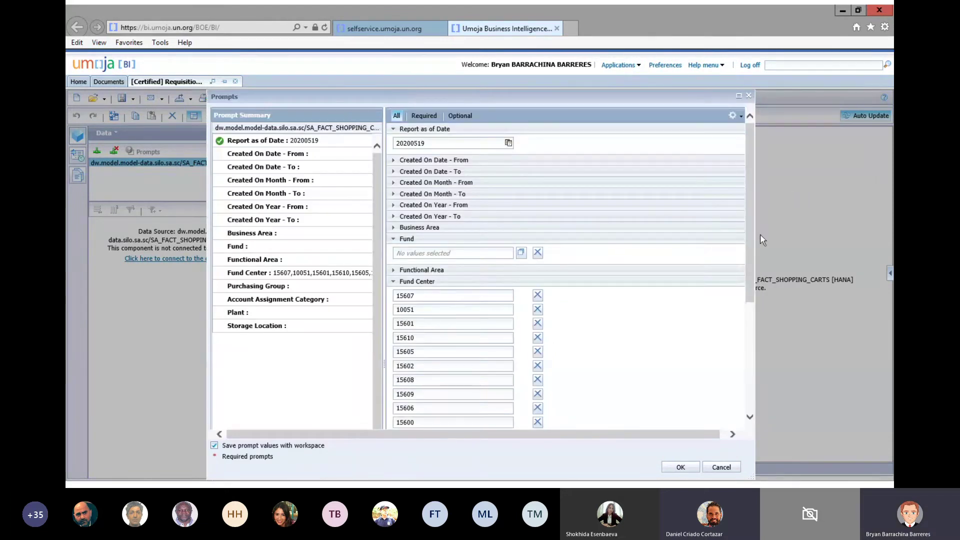
drag(752, 238, 749, 258)
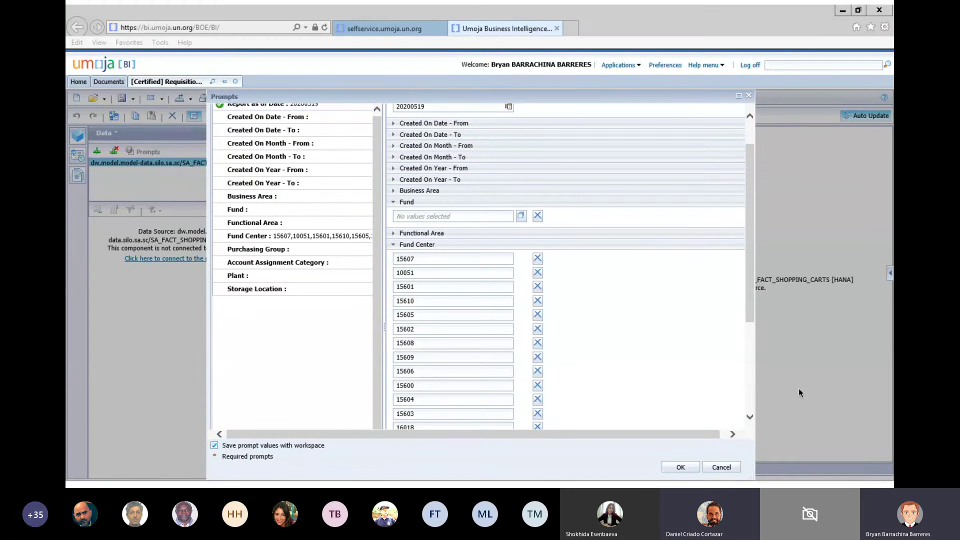
click(680, 466)
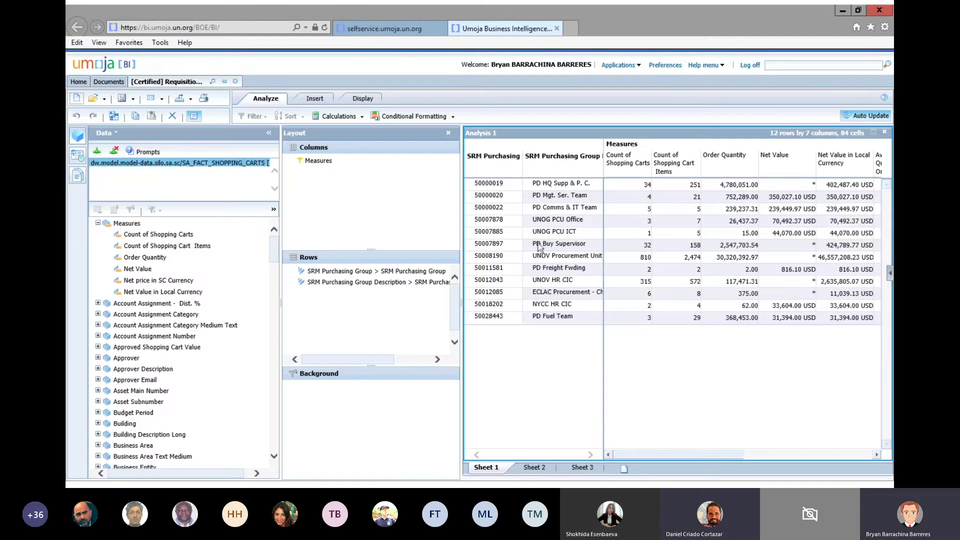
click(269, 135)
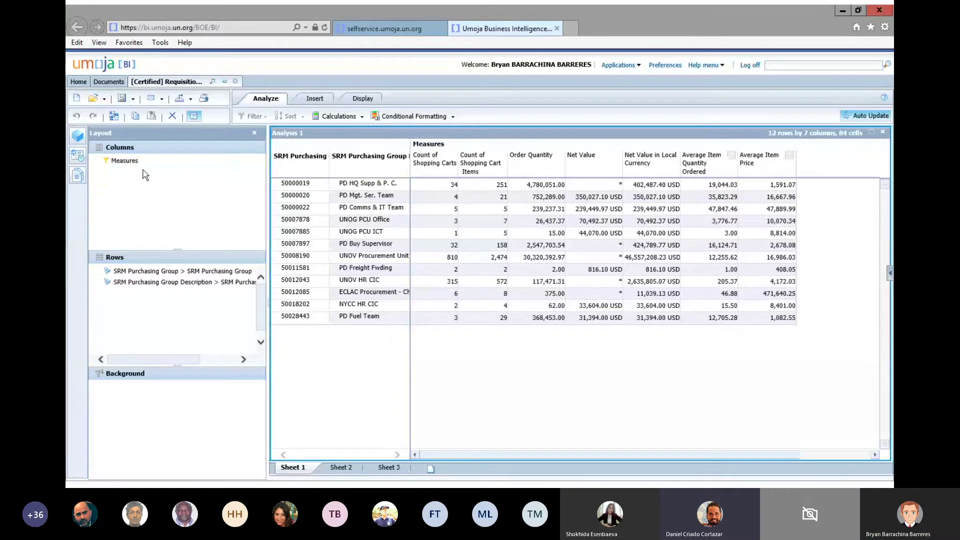
- Filter Measures down to Count of Shopping Carts and Net Value in Local Currency
double_click(122, 161)
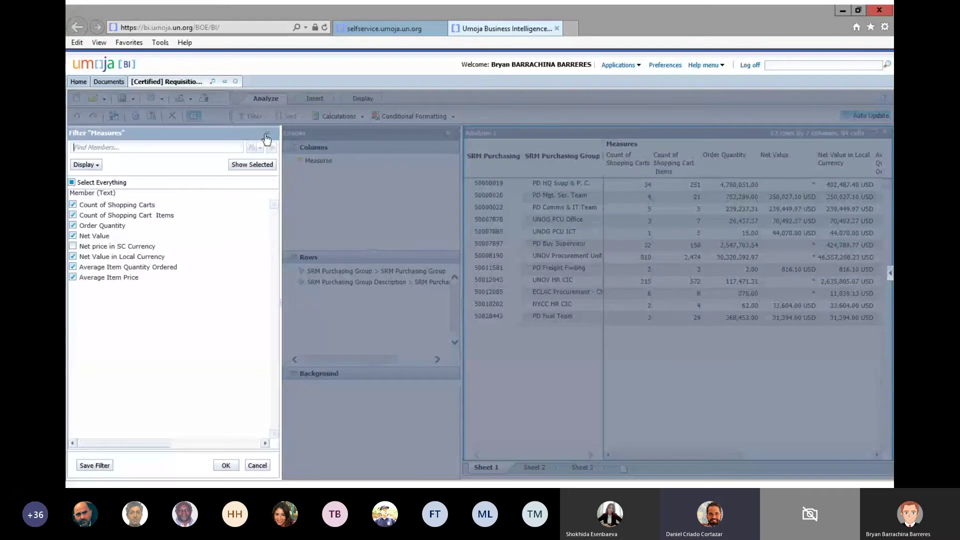
click(267, 137)
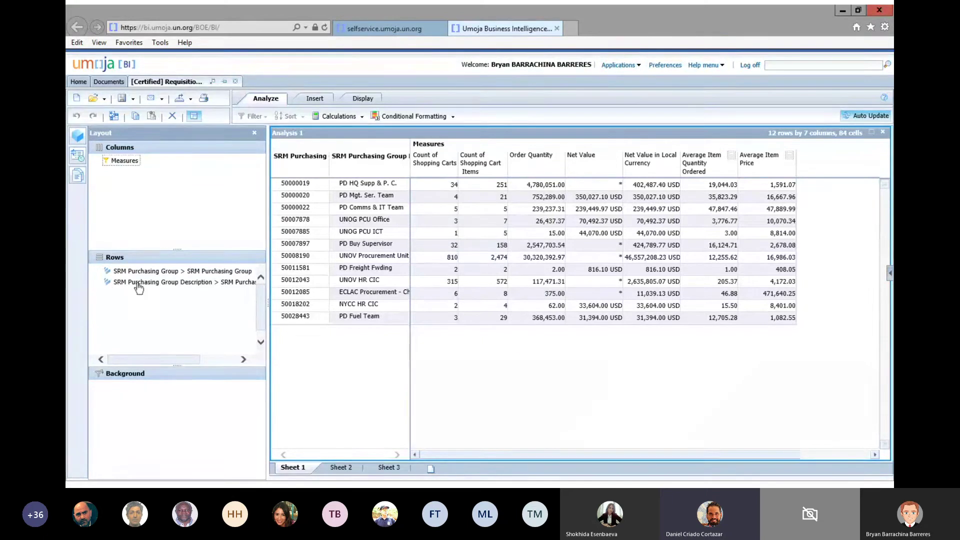
double_click(123, 162)
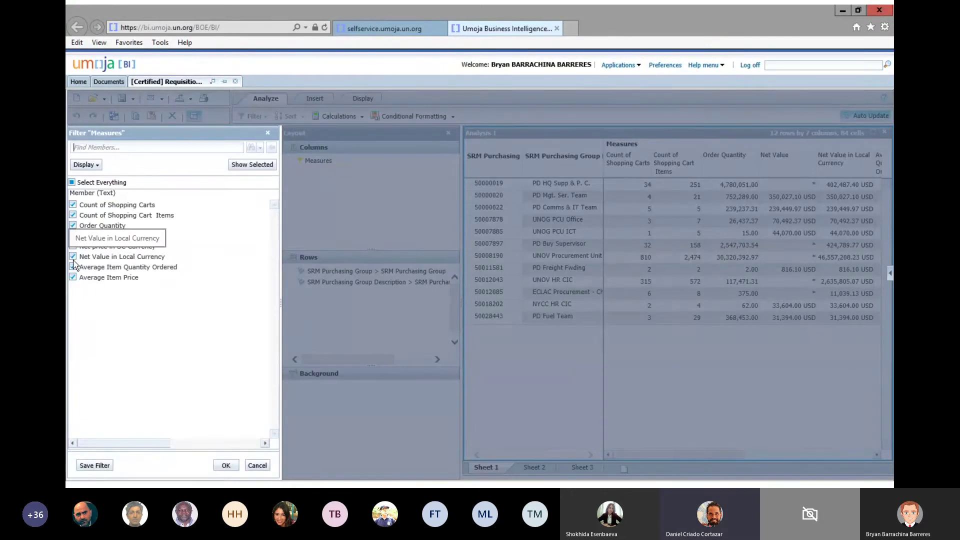
click(73, 183)
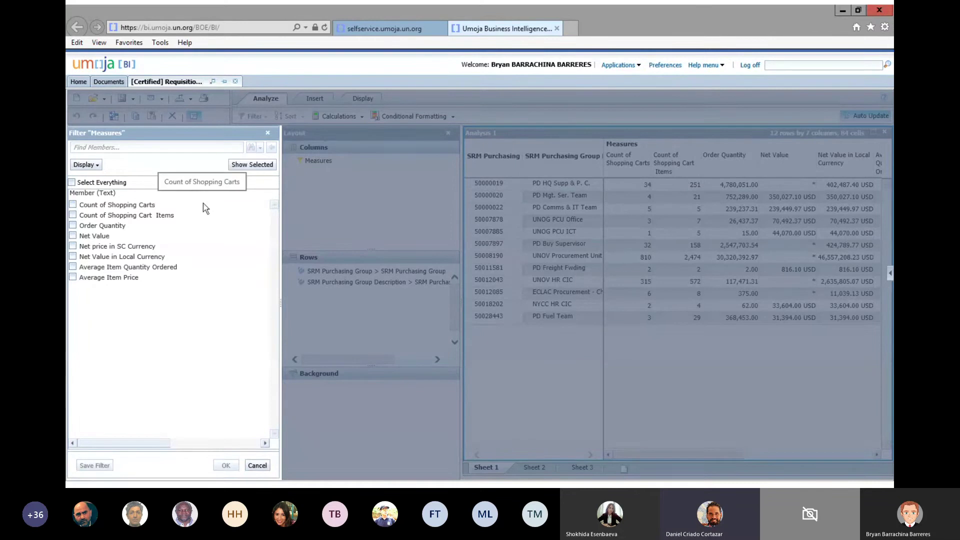
click(73, 205)
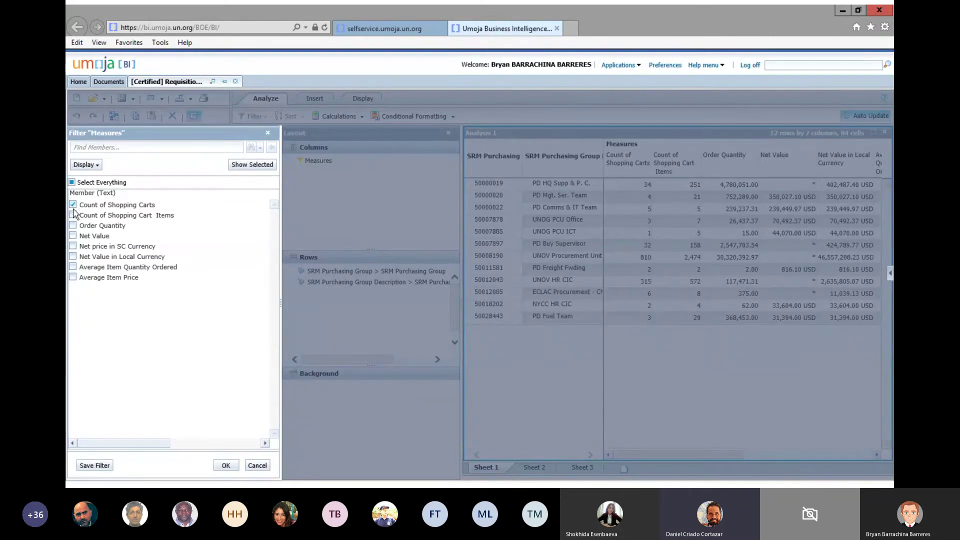
click(73, 257)
click(226, 466)
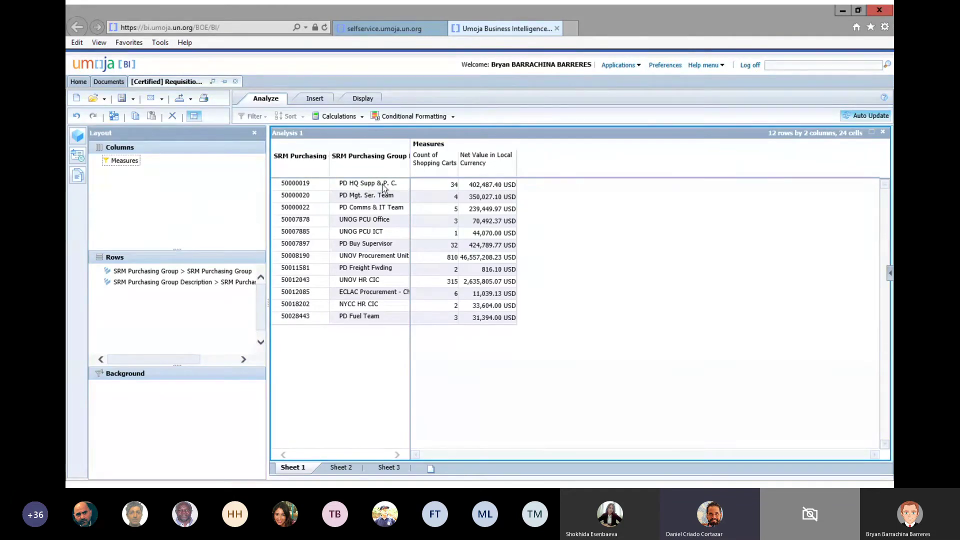
- Widen the Count of Shopping Carts and Purchasing Group Description columns, then show the Data object list
drag(458, 170, 486, 170)
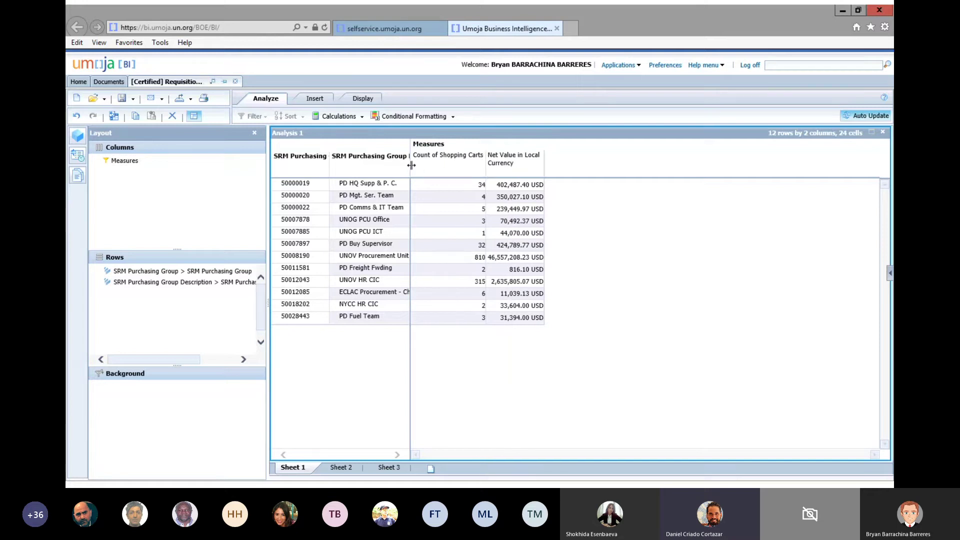
drag(410, 170, 451, 170)
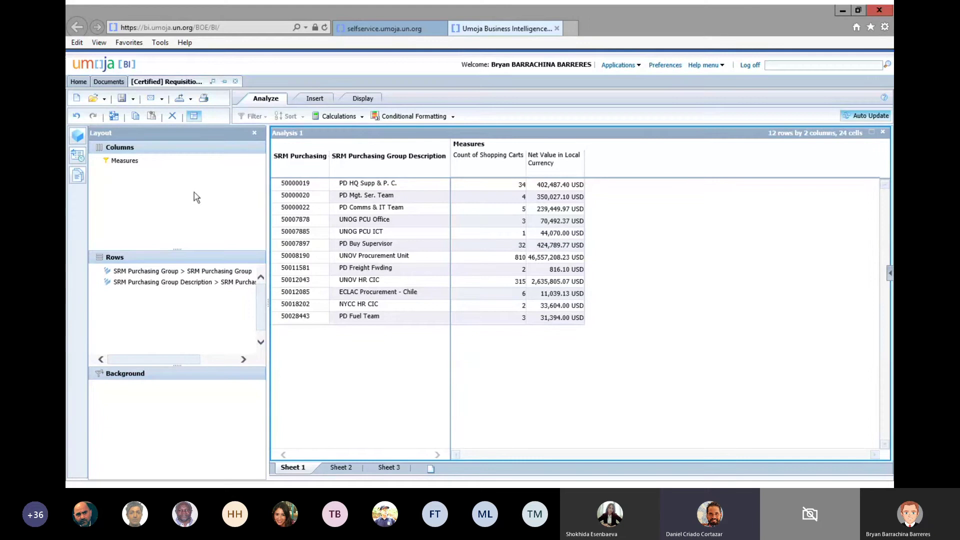
click(77, 136)
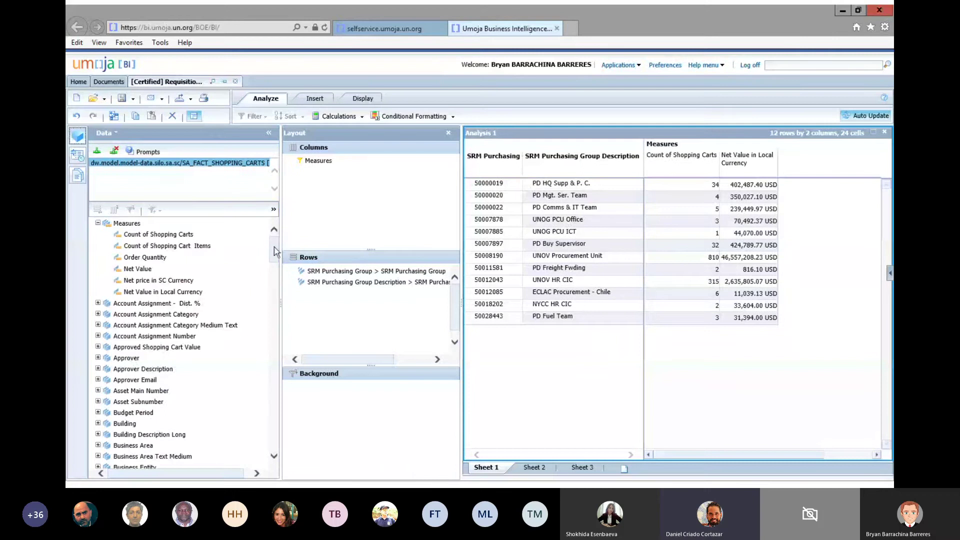
scroll(275, 255, down, 2)
drag(275, 254, 281, 215)
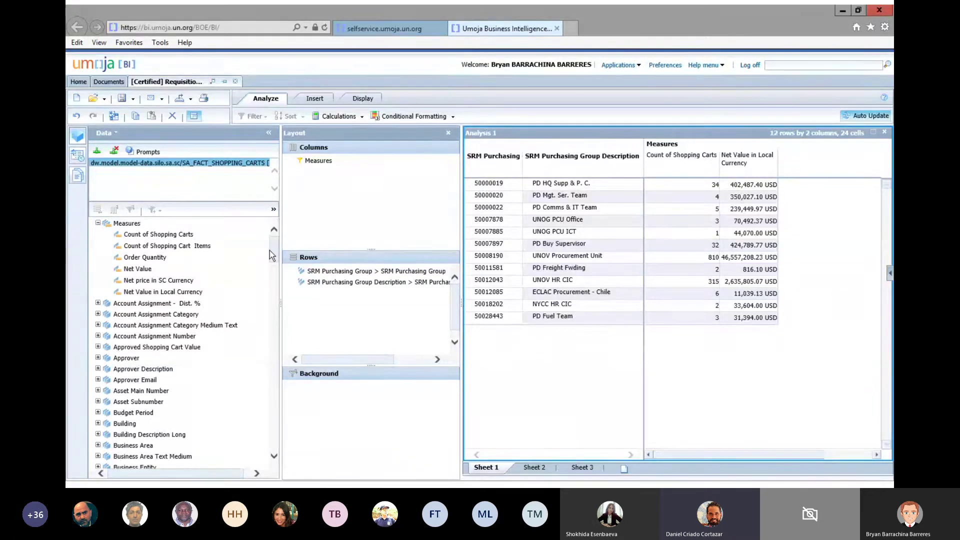
- Locate Date - SC Created On Year in the Data tree and drag it into Rows
key(ctrl+f)
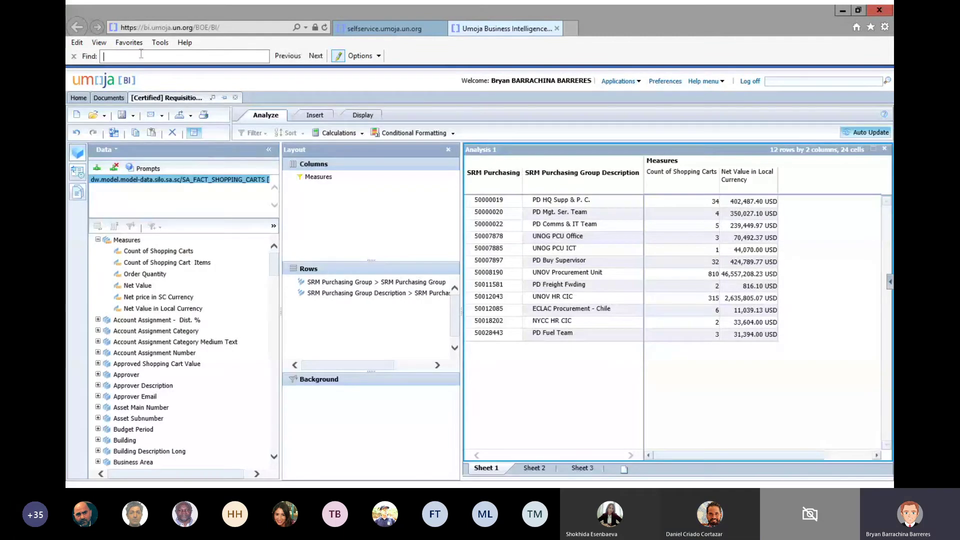
text(Date)
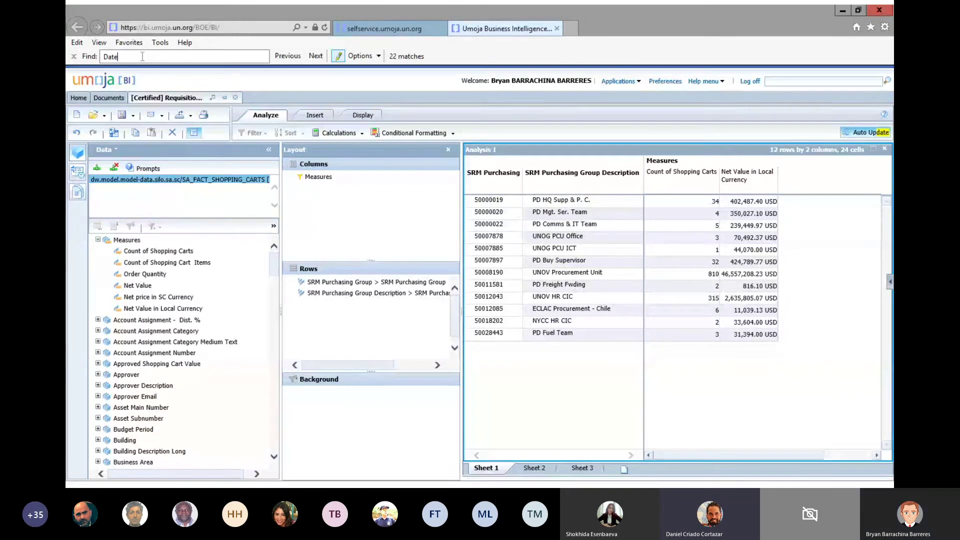
double_click(130, 57)
key(Return)
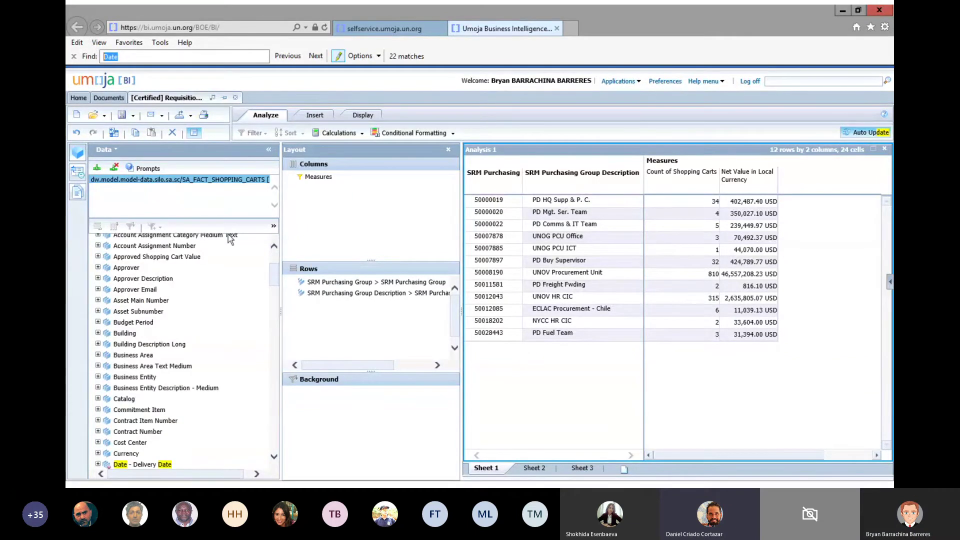
drag(280, 280, 278, 293)
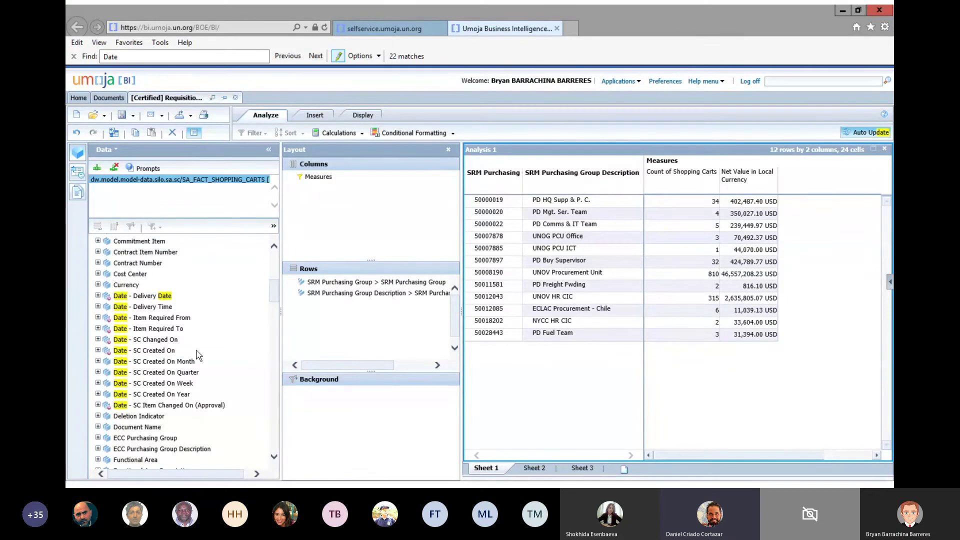
click(98, 394)
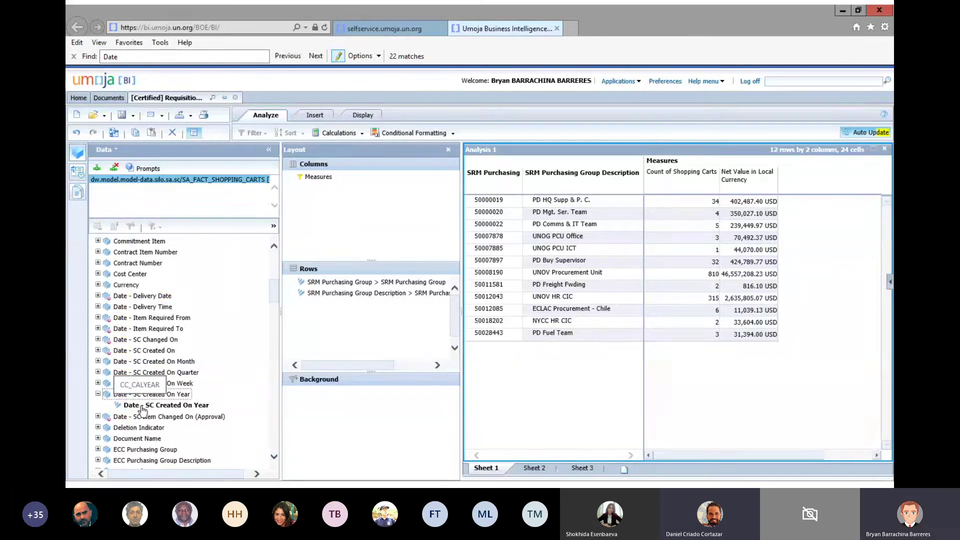
drag(143, 407, 328, 324)
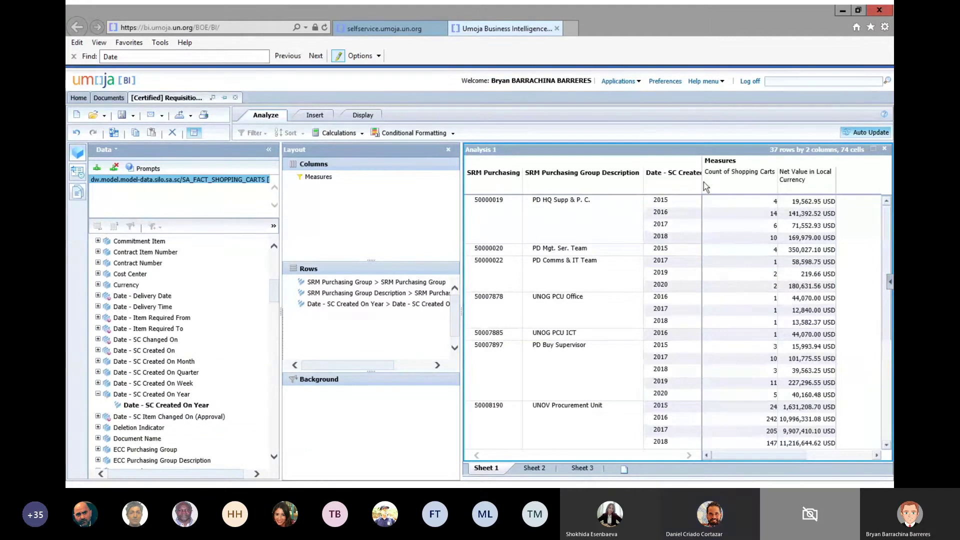
- Widen the year column and remove SRM Purchasing Group and its Description from Rows
drag(702, 181, 745, 182)
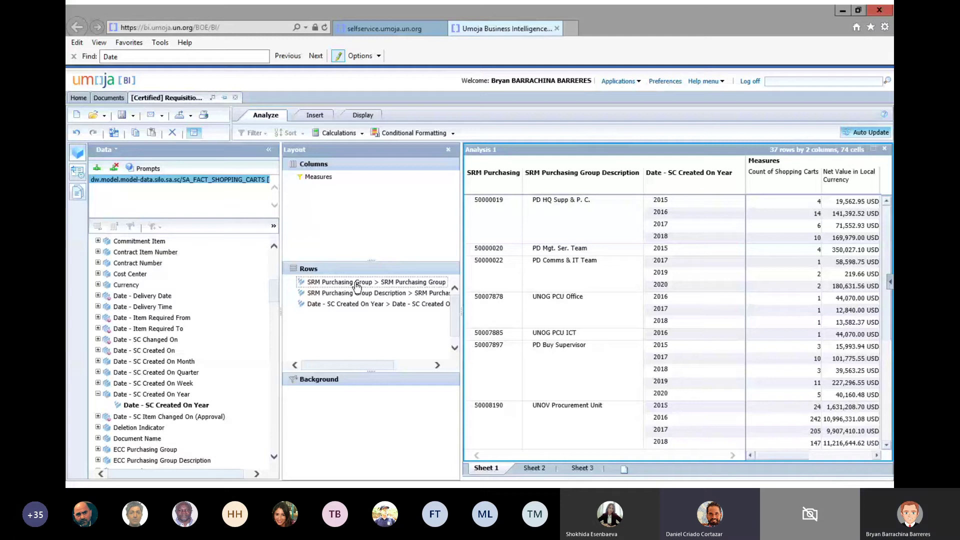
drag(356, 286, 182, 272)
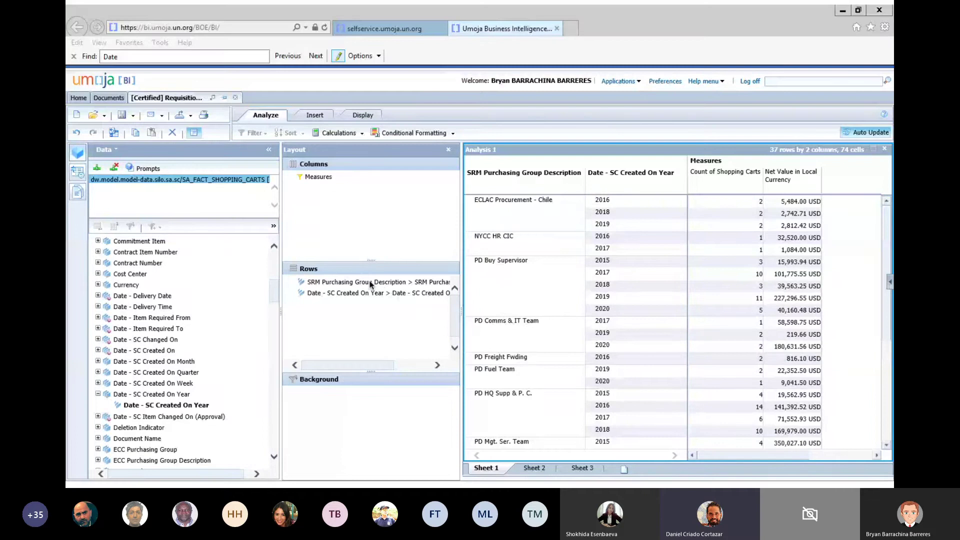
drag(370, 285, 165, 271)
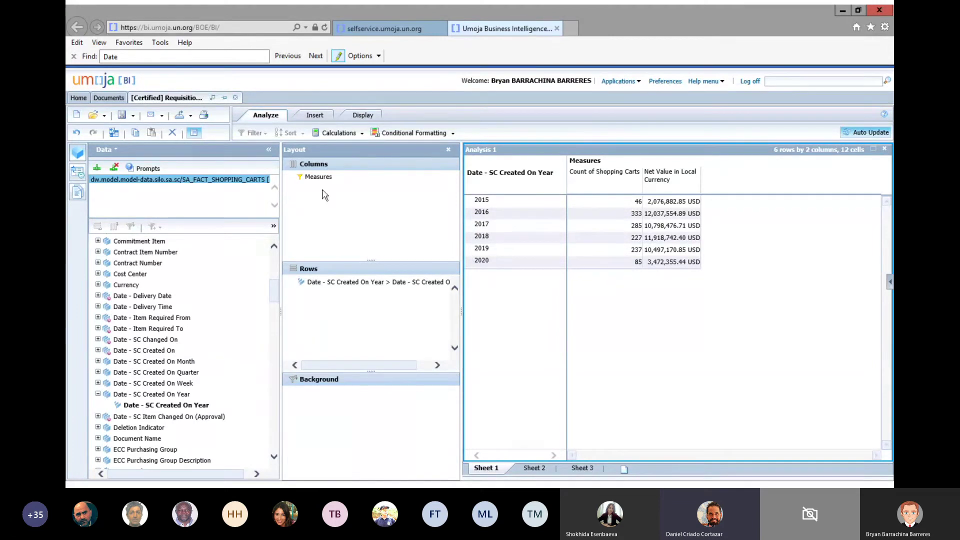
- Insert a pie chart of yearly shopping-cart count and net value
click(306, 116)
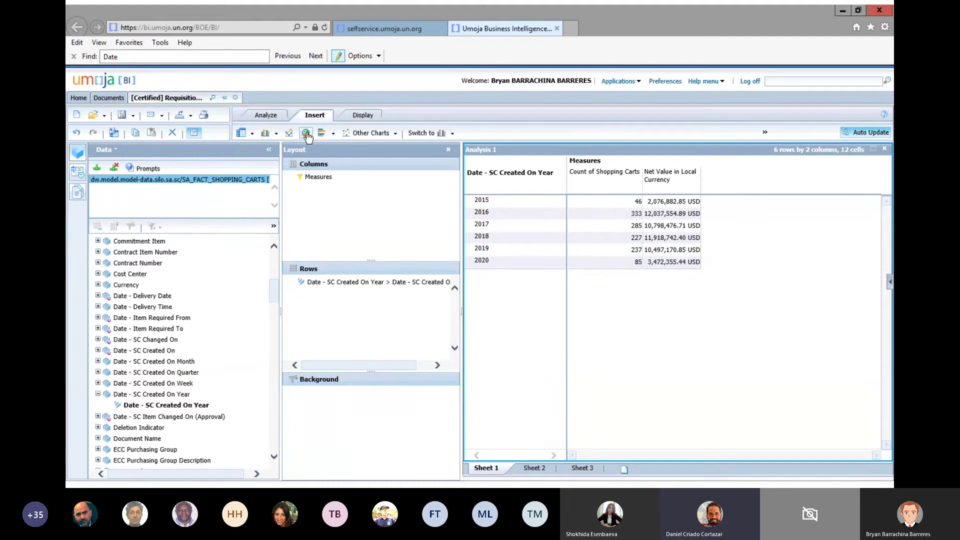
click(306, 133)
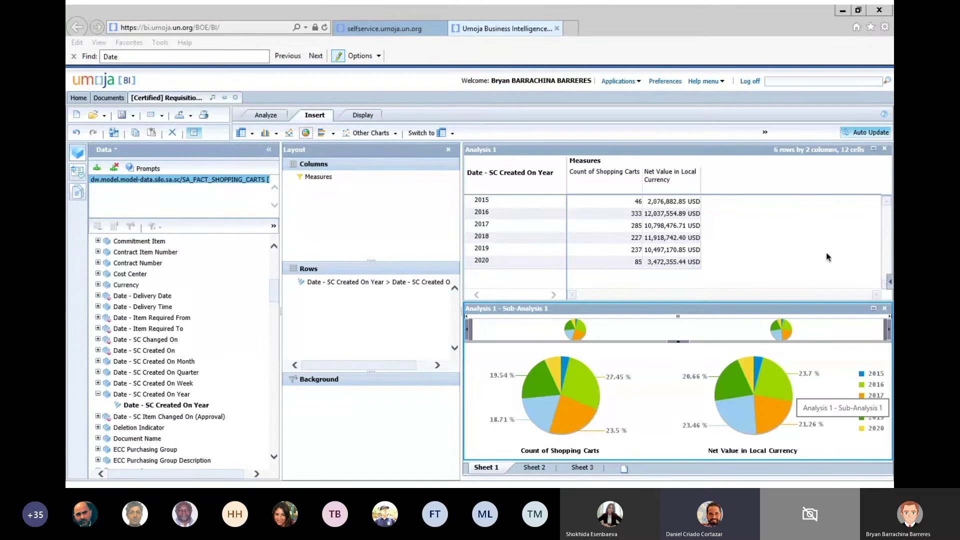
click(797, 214)
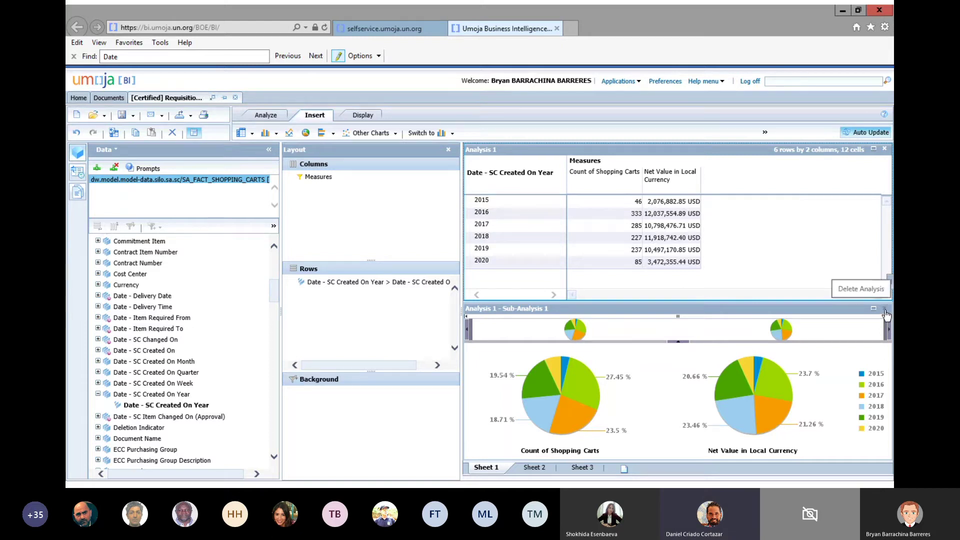
click(798, 310)
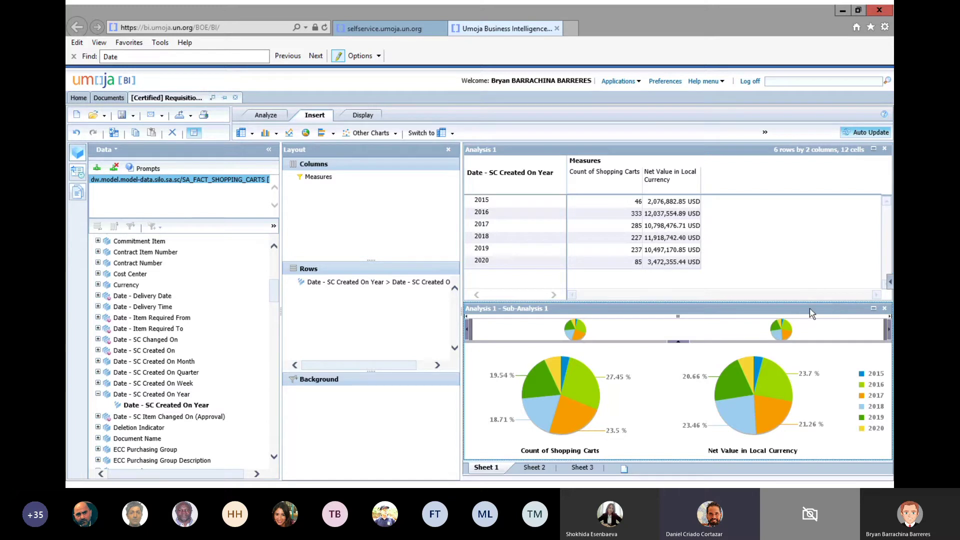
- Close the Sub-Analysis 1 pie-chart pane and select the 2019 row
click(885, 310)
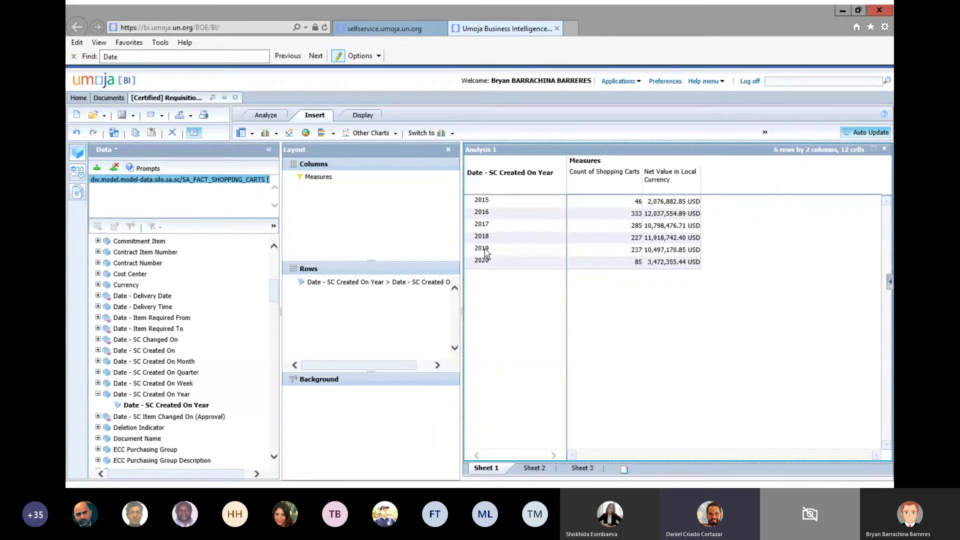
drag(487, 250, 488, 250)
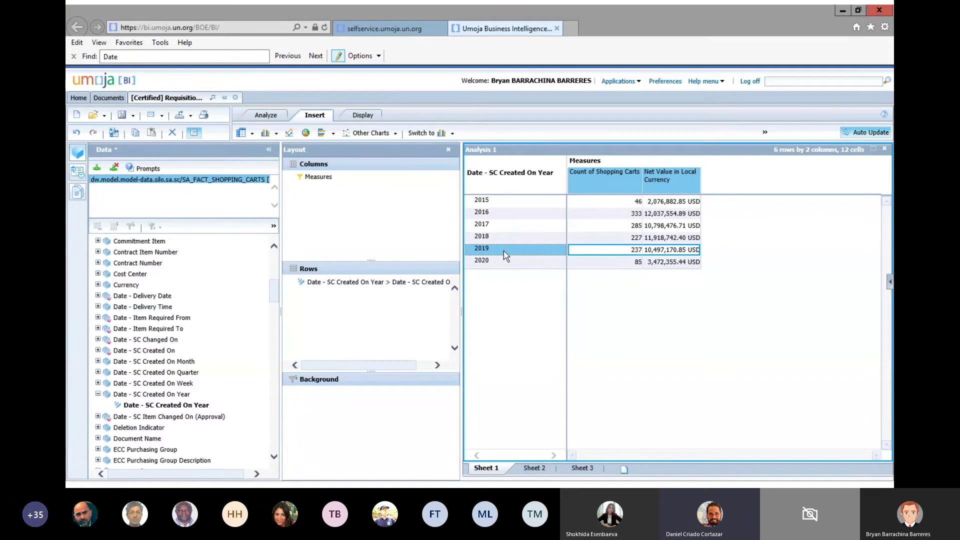
- Apply Keep Members to the 2019 row, leaving 237 carts worth 10,497,170.85 USD
right_click(505, 255)
key(Escape)
right_click(505, 255)
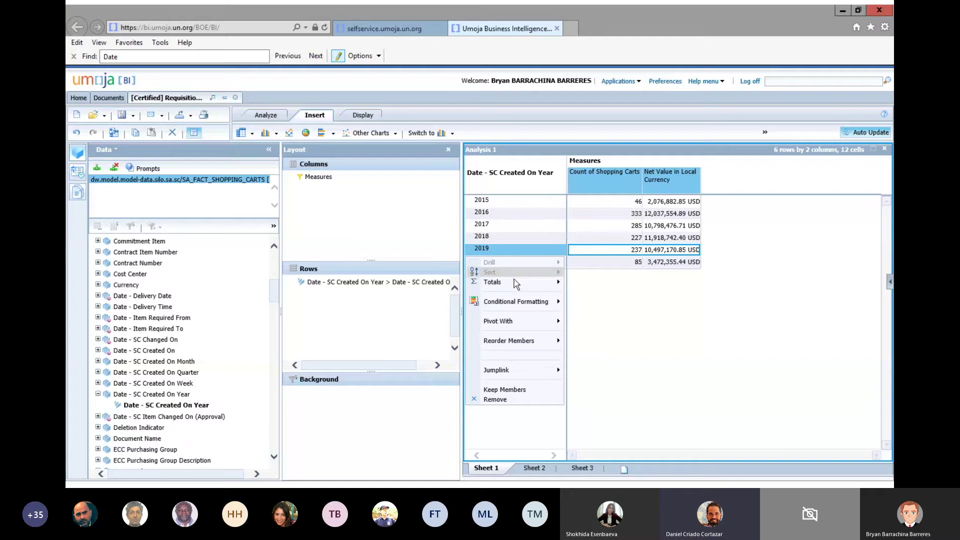
mouse_move(515, 281)
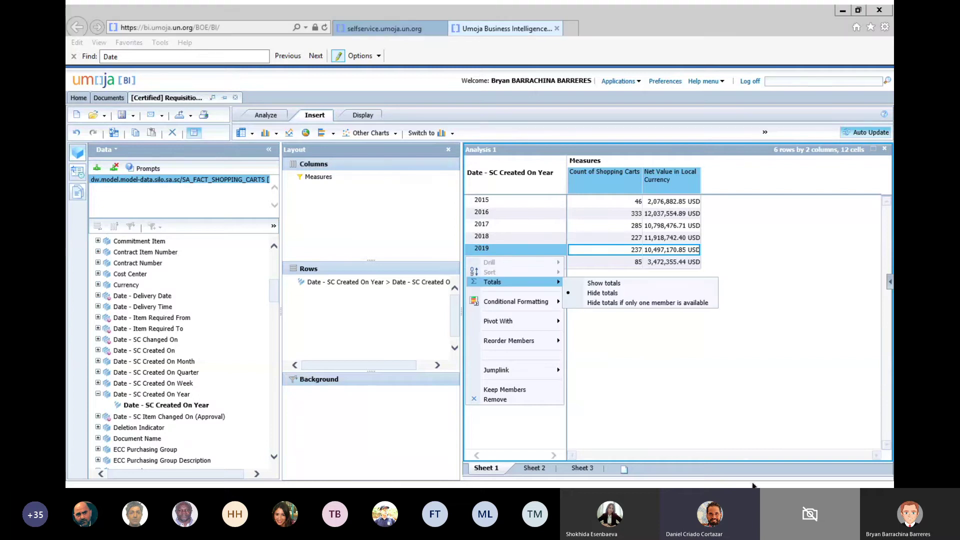
click(540, 293)
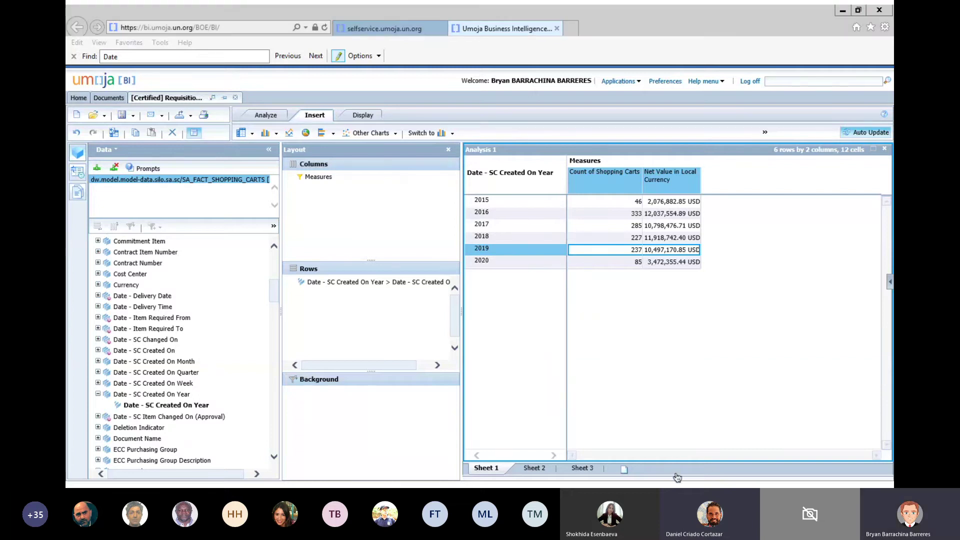
right_click(517, 251)
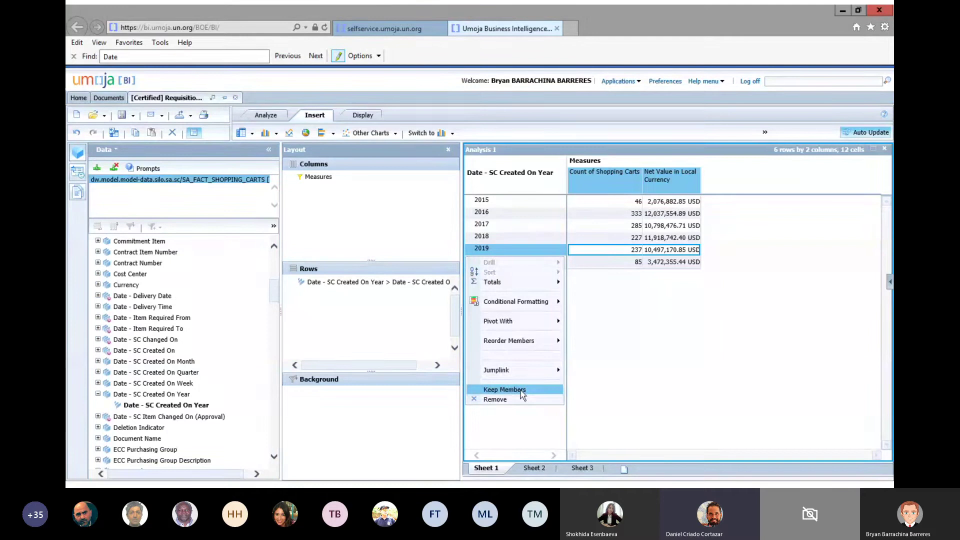
click(506, 389)
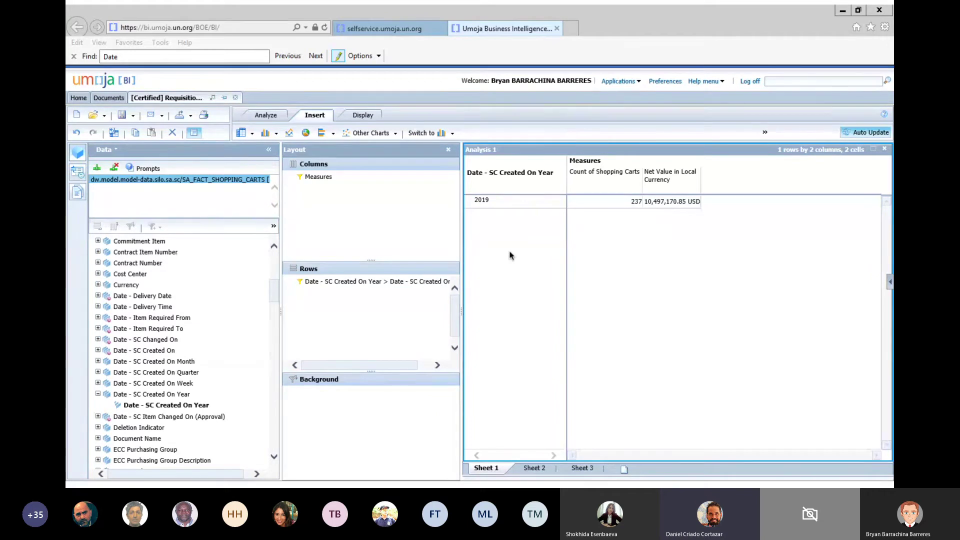
- Move 'Date - SC Created On Year' from Rows into the Background filter, keeping only the 2019 totals
drag(353, 284, 314, 423)
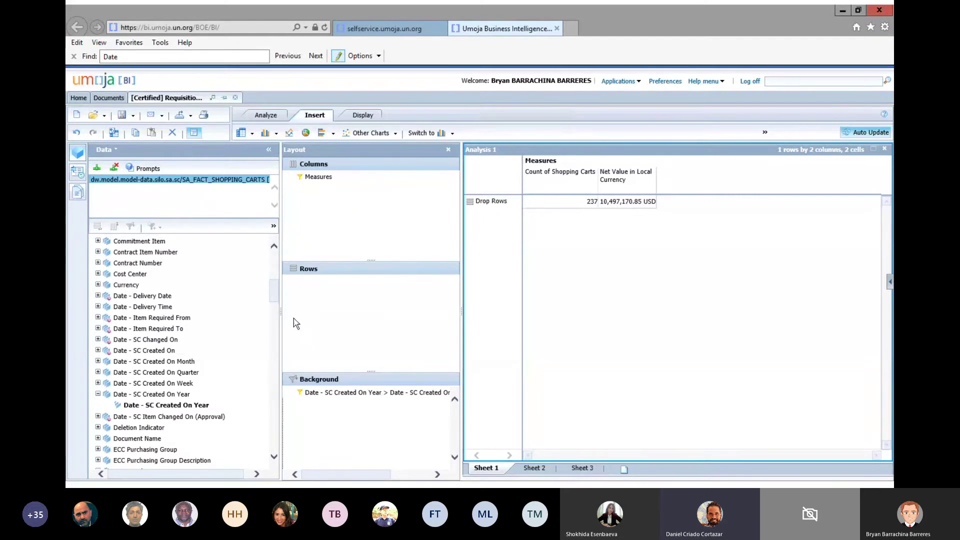
- Search for 'approval' and add 'Date - SC Item Changed On (Approval)' to the crosstab rows
drag(272, 295, 271, 314)
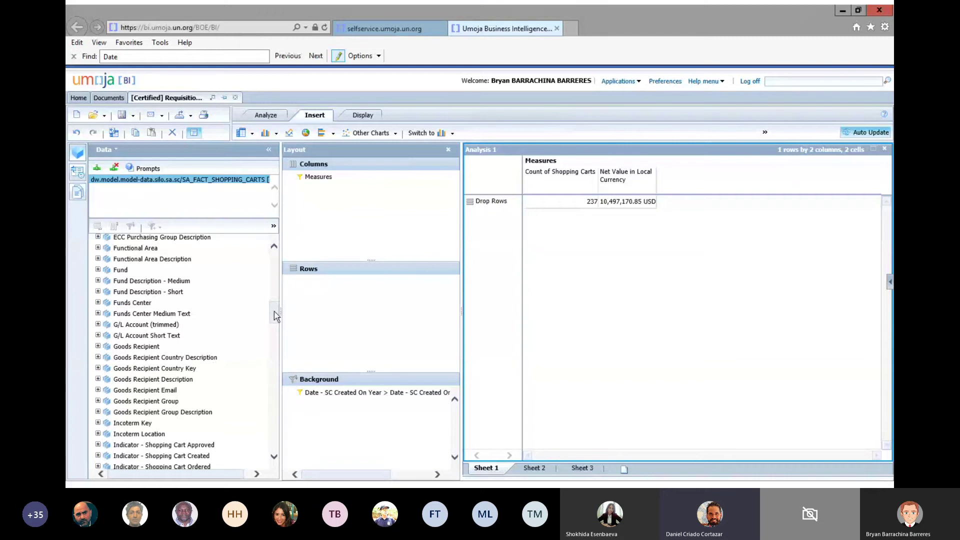
click(183, 56)
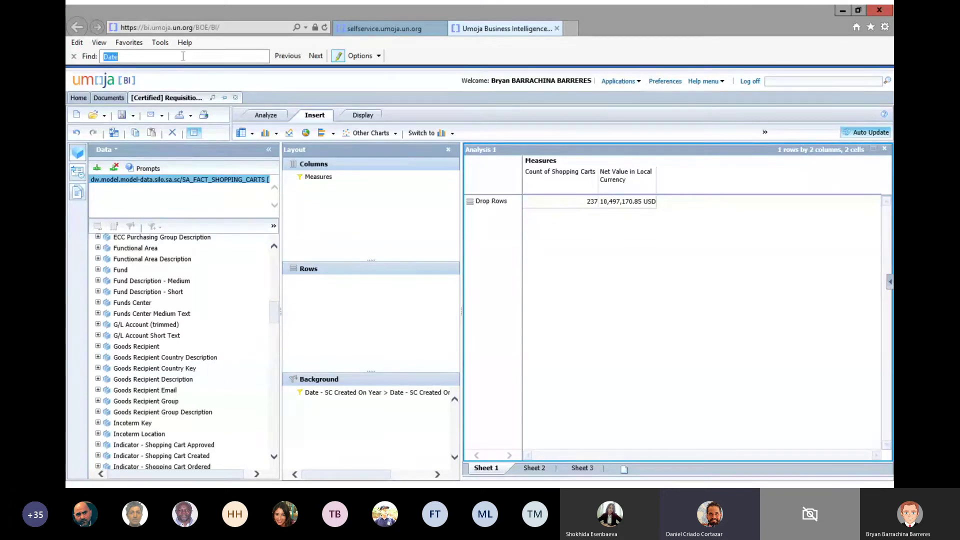
text(approval)
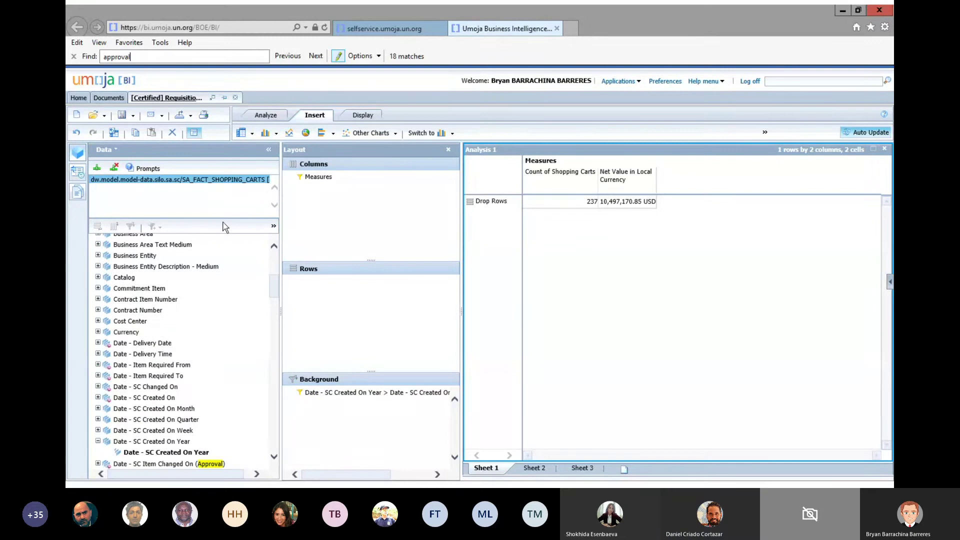
scroll(275, 293, down, 5)
scroll(274, 302, up, 1)
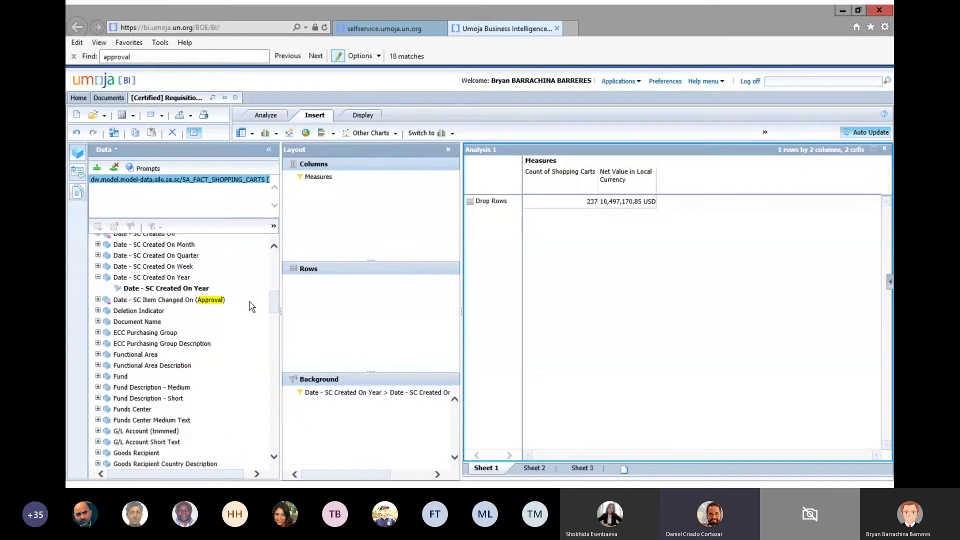
scroll(274, 301, up, 1)
scroll(274, 296, up, 5)
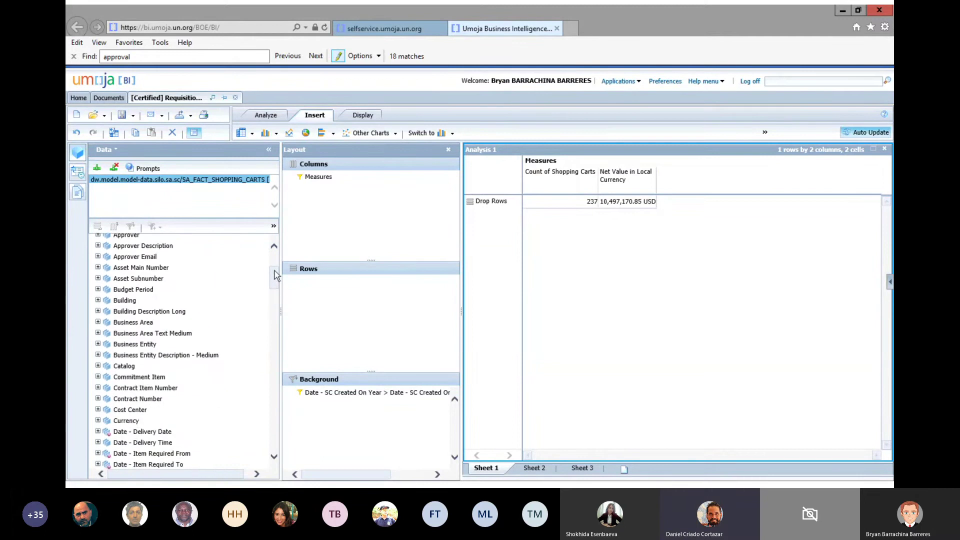
scroll(271, 285, down, 4)
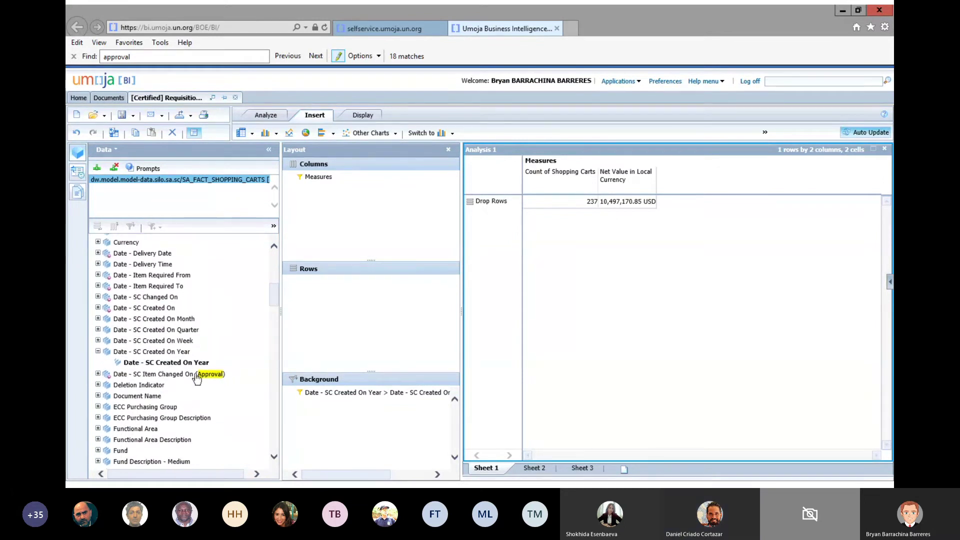
click(98, 374)
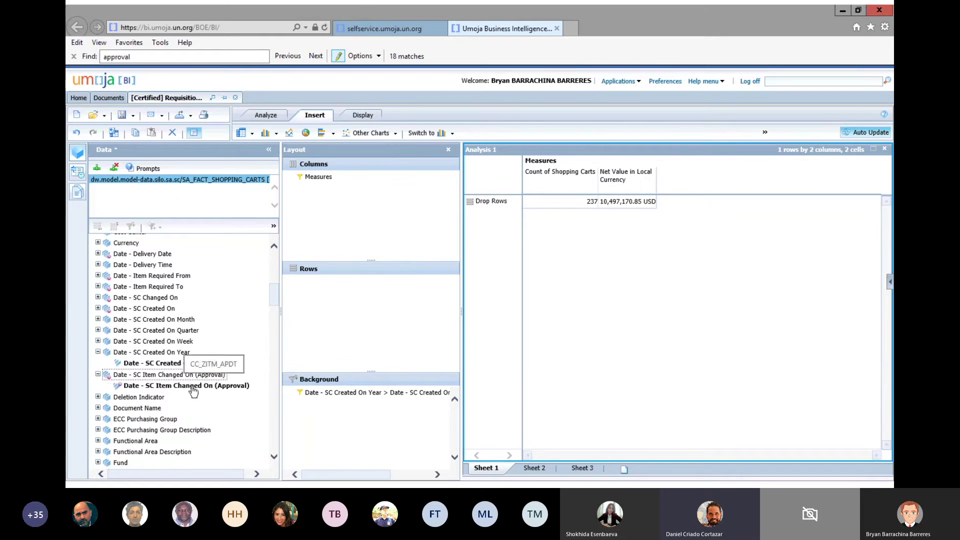
drag(194, 391, 334, 305)
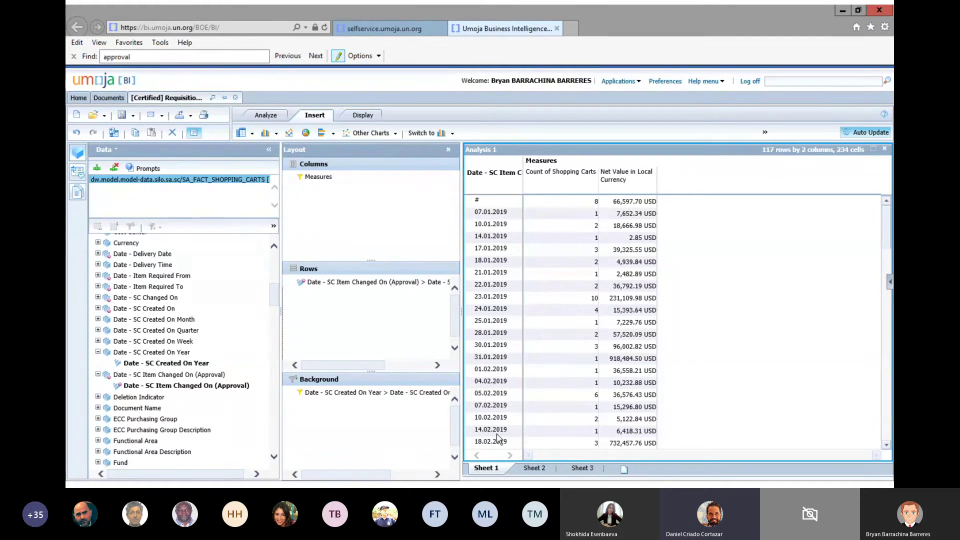
click(350, 398)
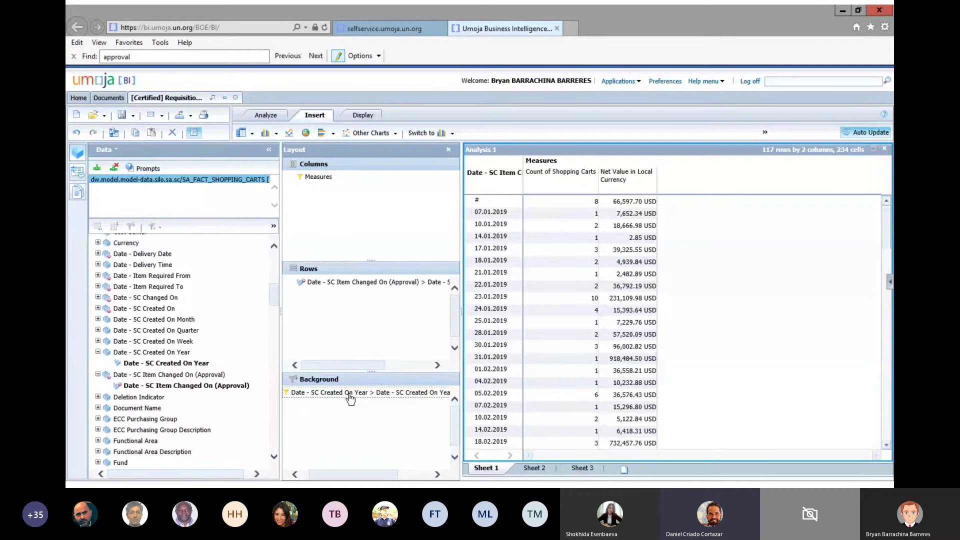
double_click(350, 399)
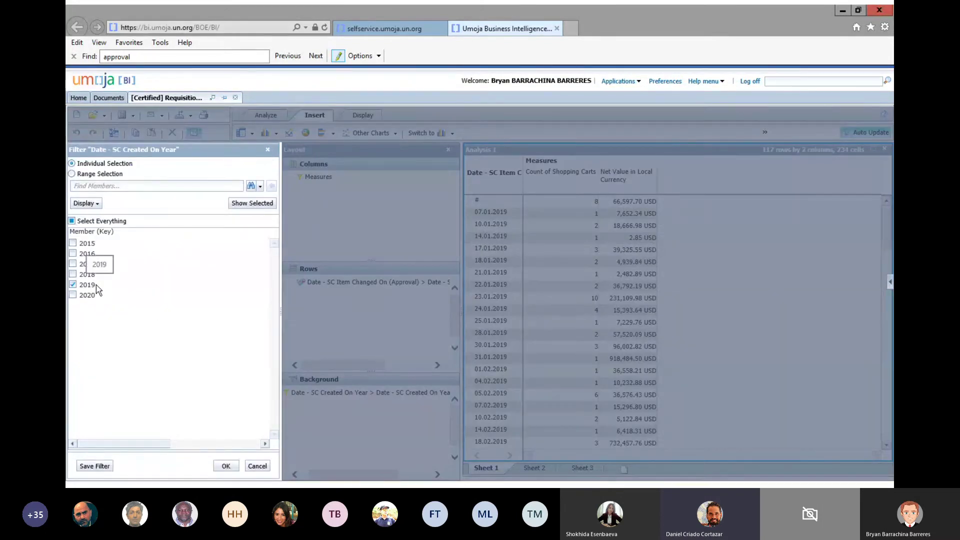
click(227, 466)
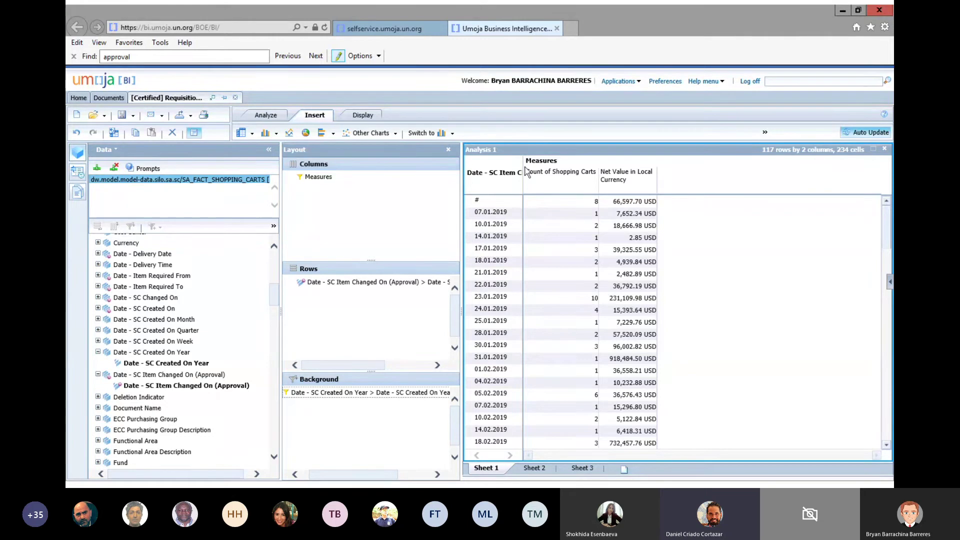
- Widen the approval-date and Net Value in Local Currency columns, then select the unassigned # row
drag(523, 169, 592, 172)
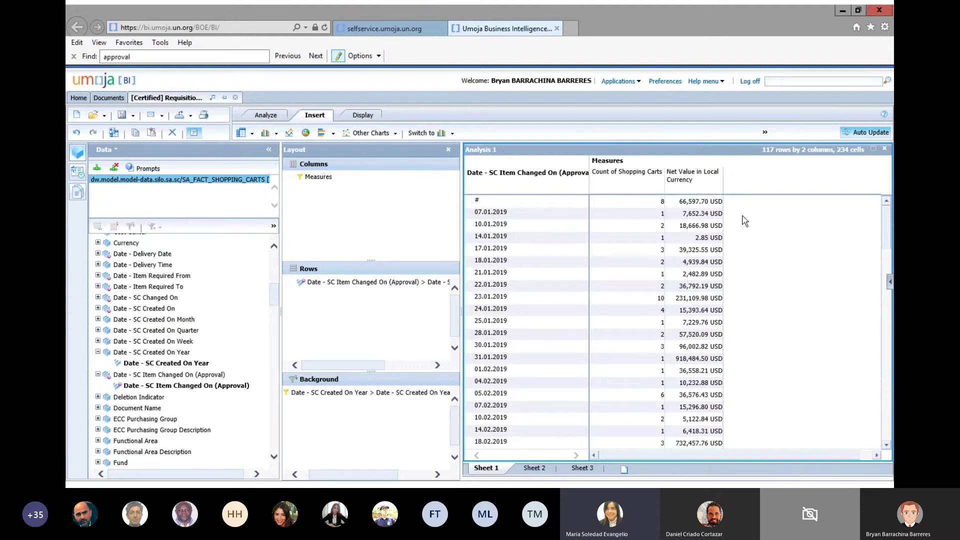
scroll(744, 216, up, 1)
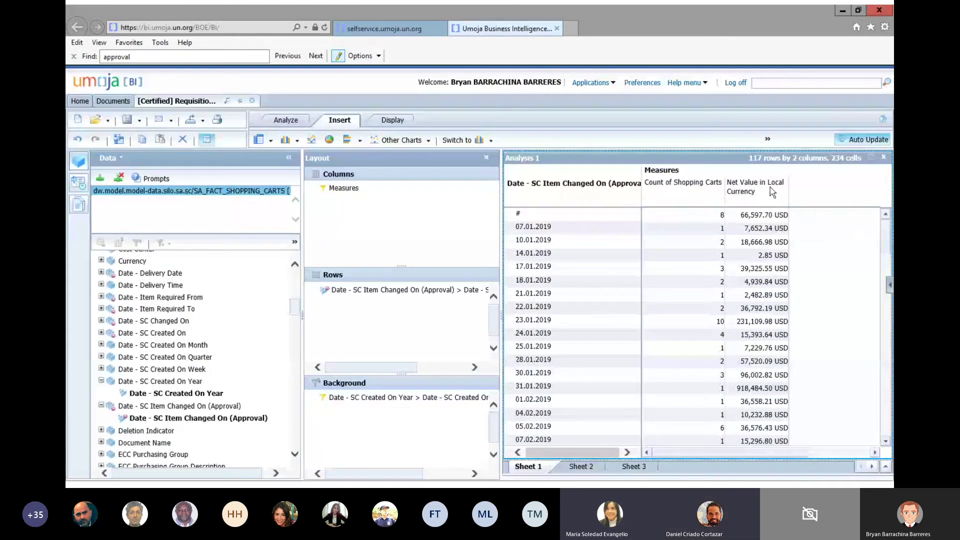
drag(791, 194, 866, 194)
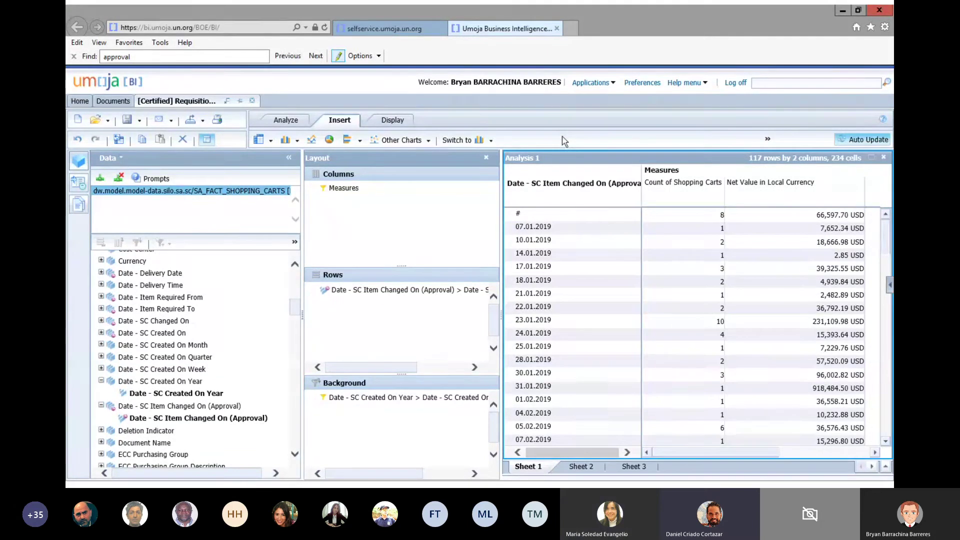
click(543, 216)
click(545, 220)
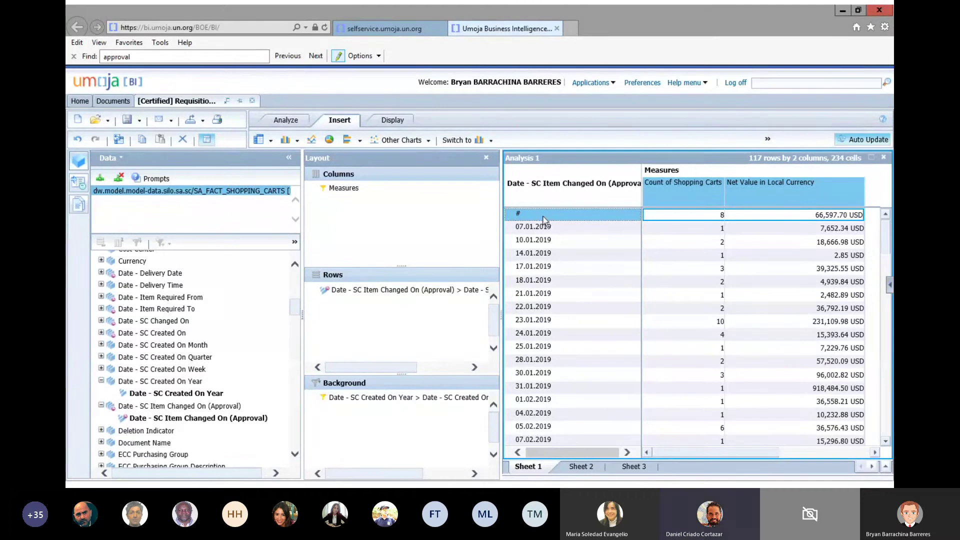
- Remove the unassigned '#' row, leaving 116 approval-date rows starting 07.01.2019
right_click(595, 218)
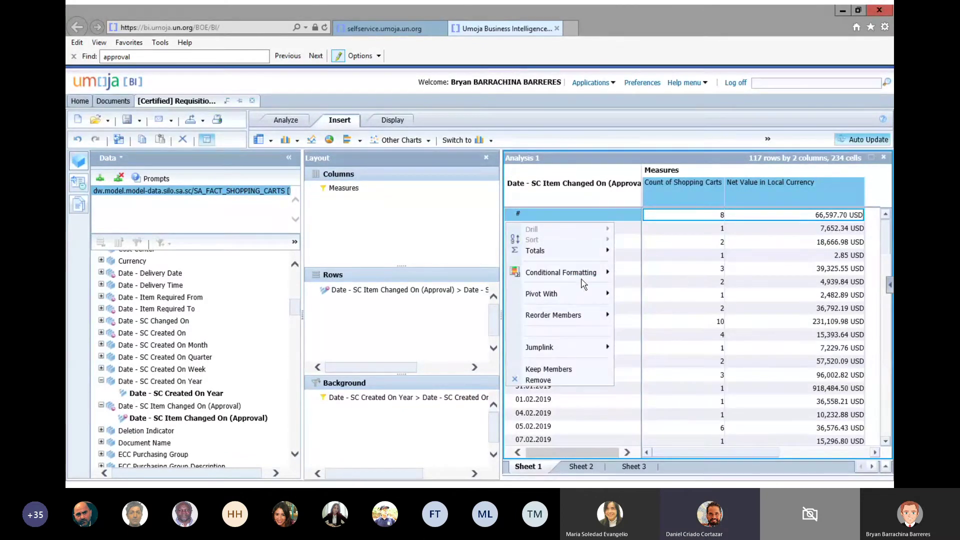
click(570, 383)
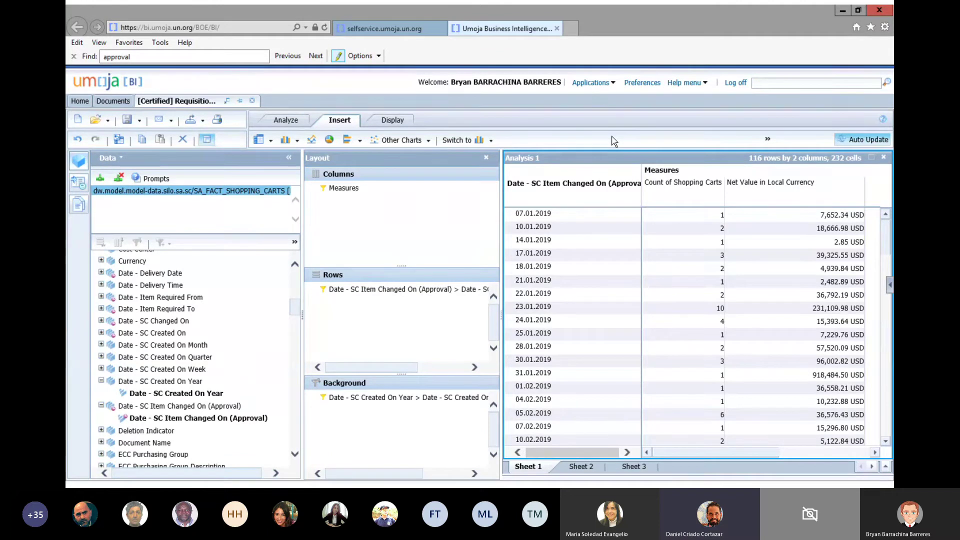
- Add a line chart below the crosstab plotting Count of Shopping Carts per approval date
drag(886, 243, 882, 447)
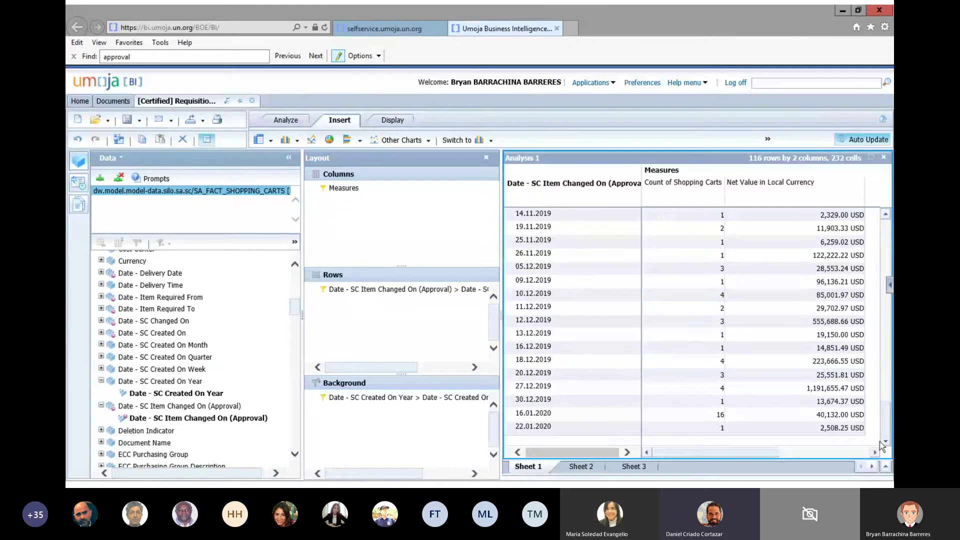
drag(892, 372, 893, 220)
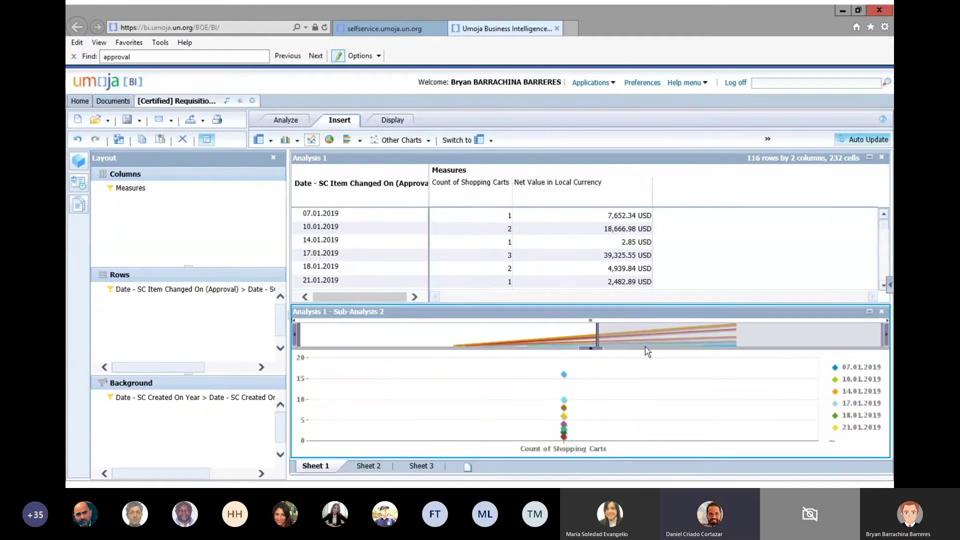
- Extend the chart's range slider to cover both Count of Shopping Carts and Net Value in Local Currency
click(594, 335)
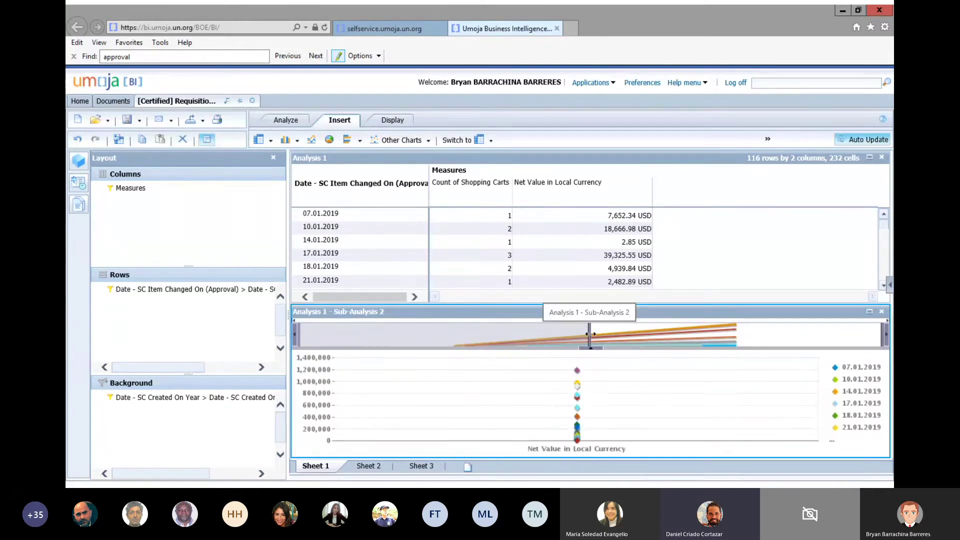
drag(587, 334, 427, 330)
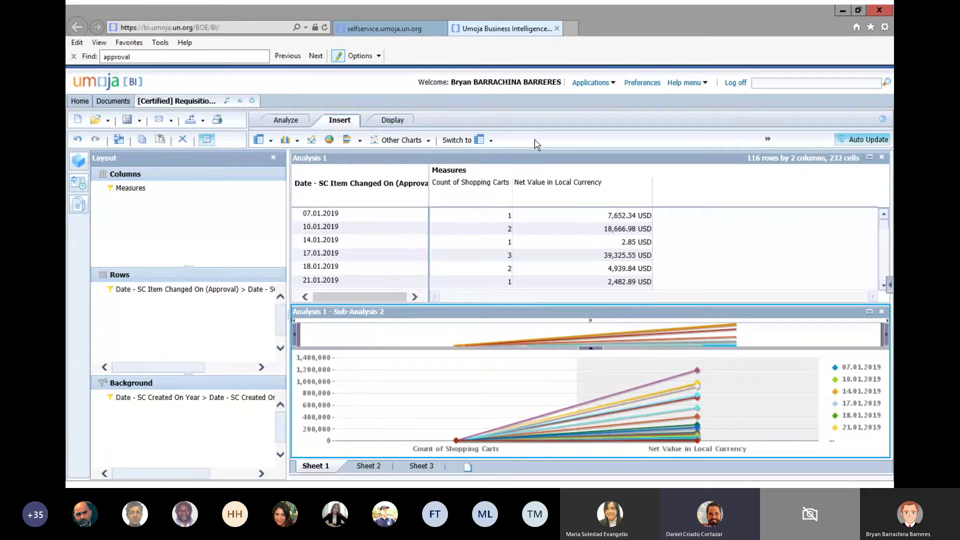
click(398, 122)
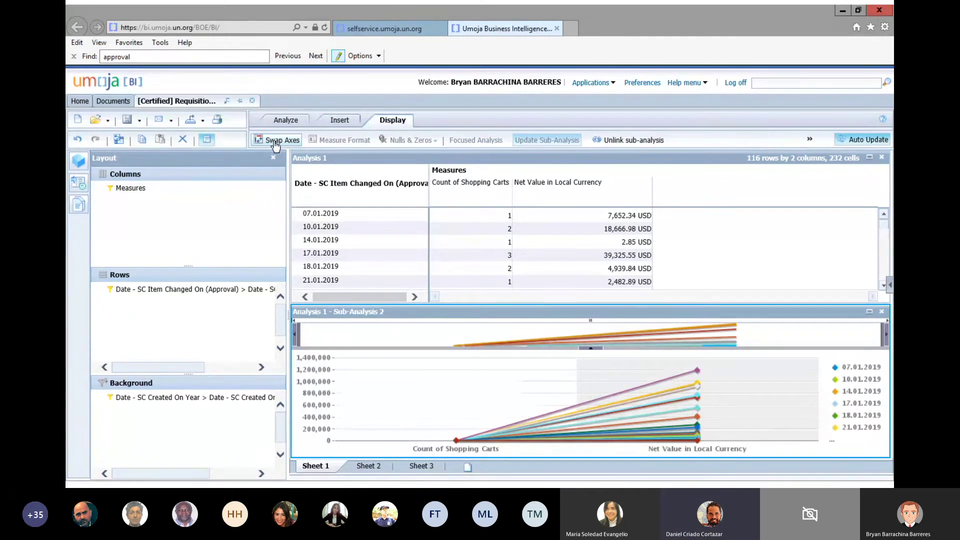
- Swap the chart axes so approval dates run horizontally with one line per measure
click(274, 142)
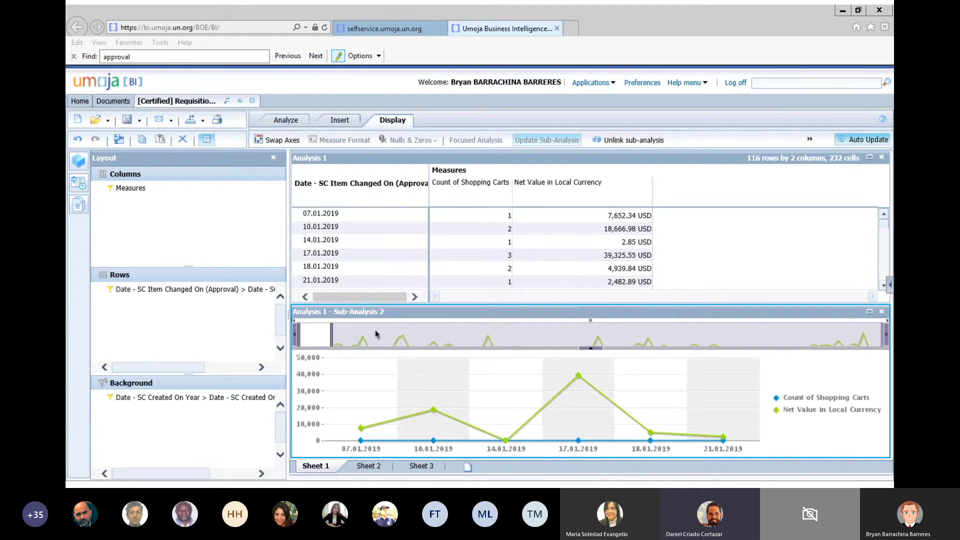
- Stretch the chart's overview range bar to the far right so every approval date is plotted
drag(331, 336, 884, 341)
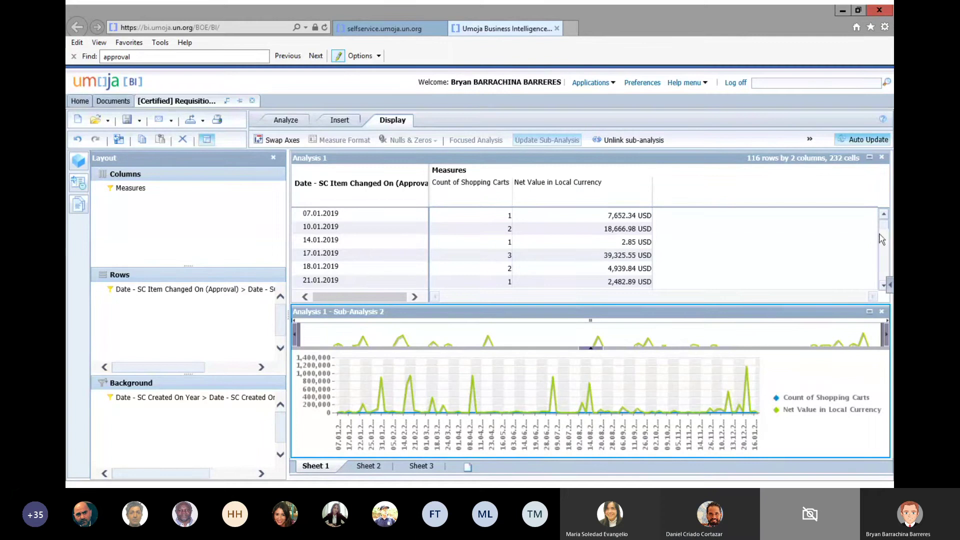
- Resize the view so the line chart shows all 116 approval dates beneath the crosstab
drag(882, 243, 883, 286)
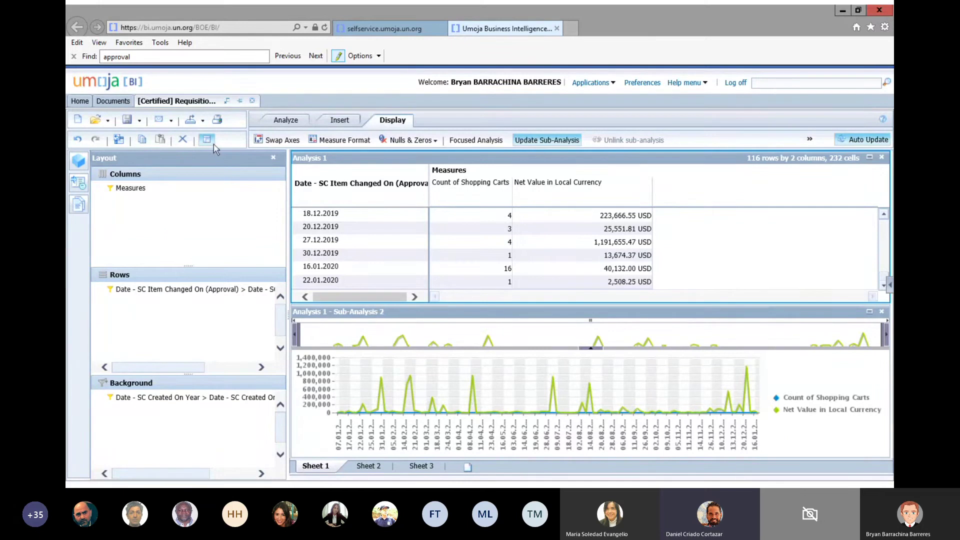
- Try saving the workspace to its original folder and dismiss the no-permission error
click(132, 124)
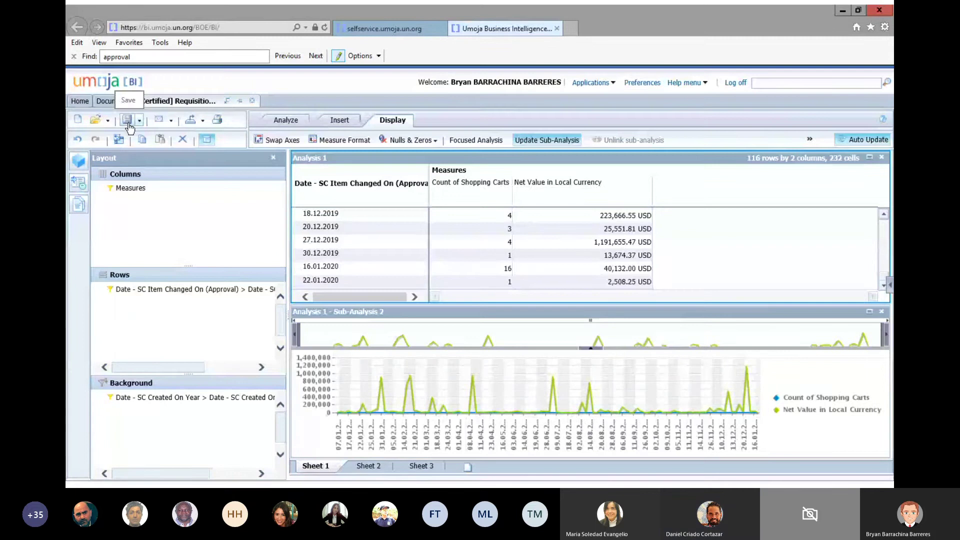
click(129, 125)
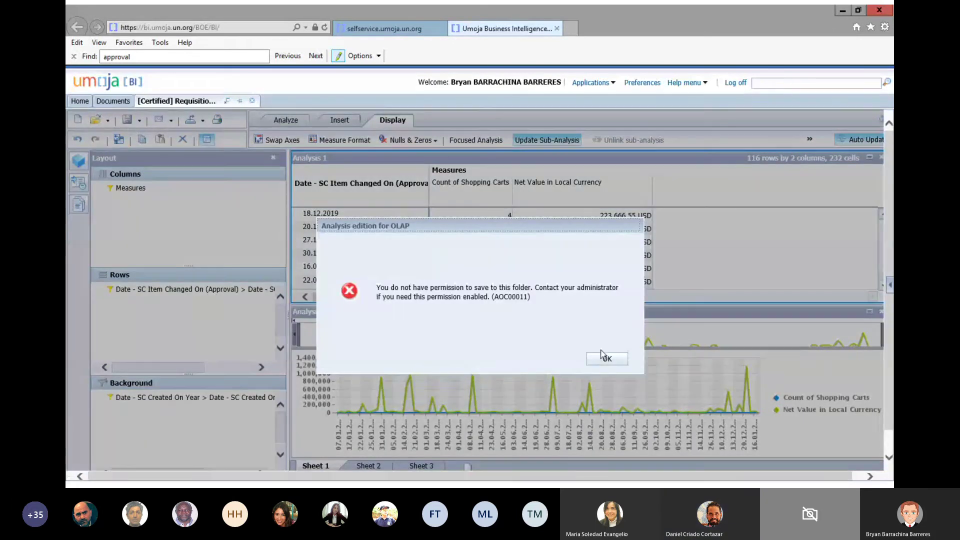
click(606, 359)
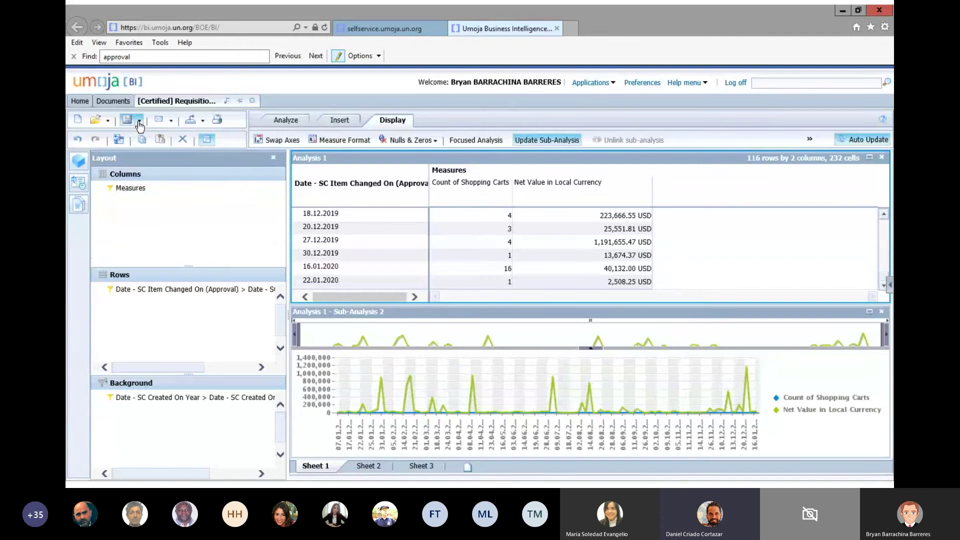
- Save the workspace under the new name 'SC UNOV 2019' with Save As
click(140, 121)
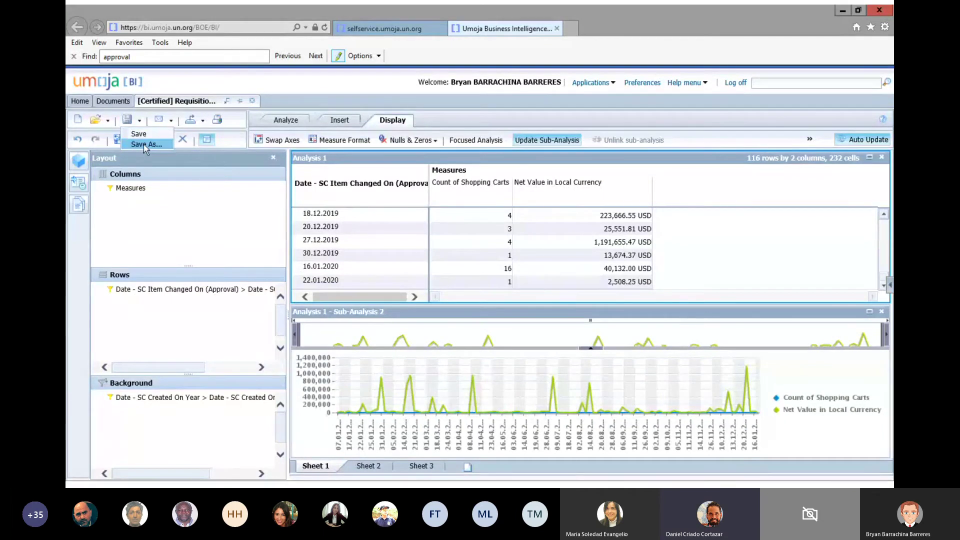
click(145, 146)
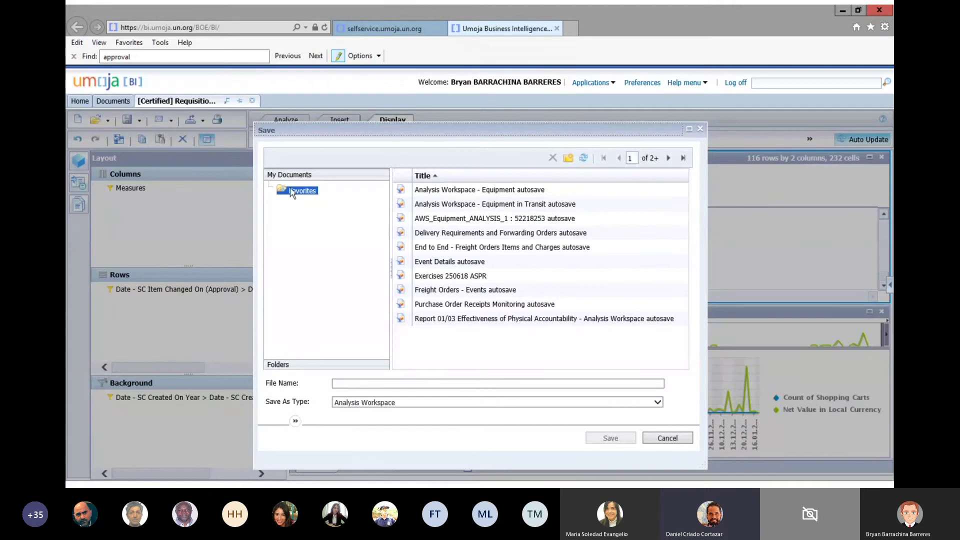
click(374, 382)
text(SC UNOV)
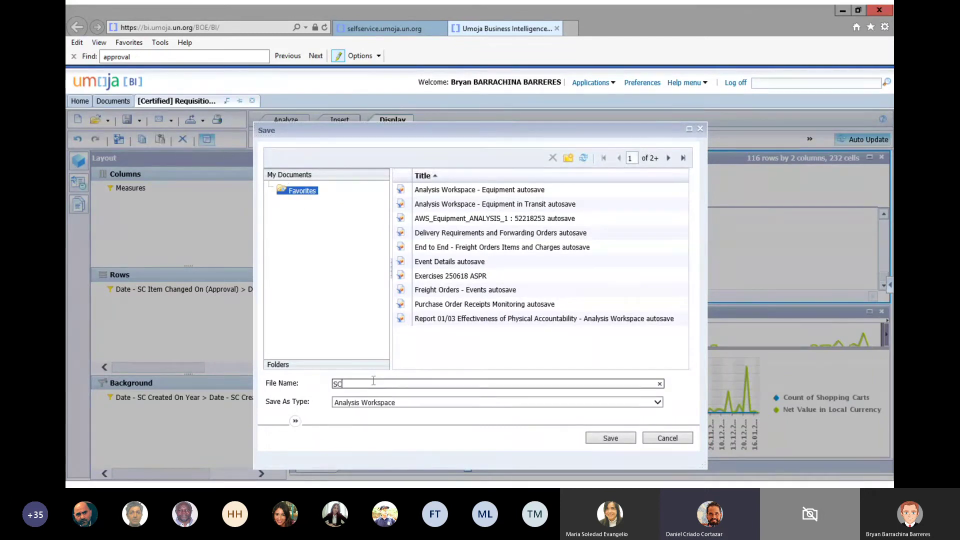
text( 2019)
click(612, 440)
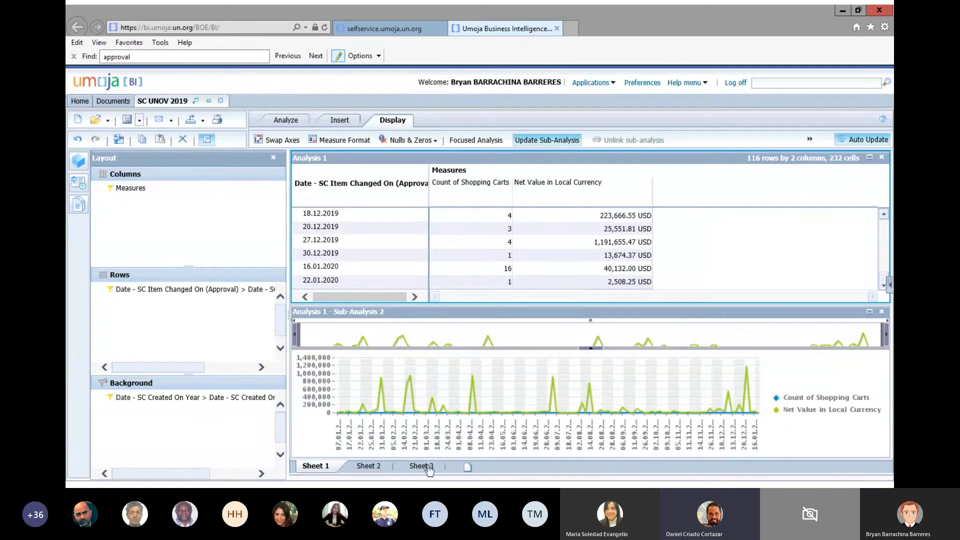
- Paste the copied Analysis 1 crosstab onto Sheet 2 as Copy of Analysis 1
click(386, 467)
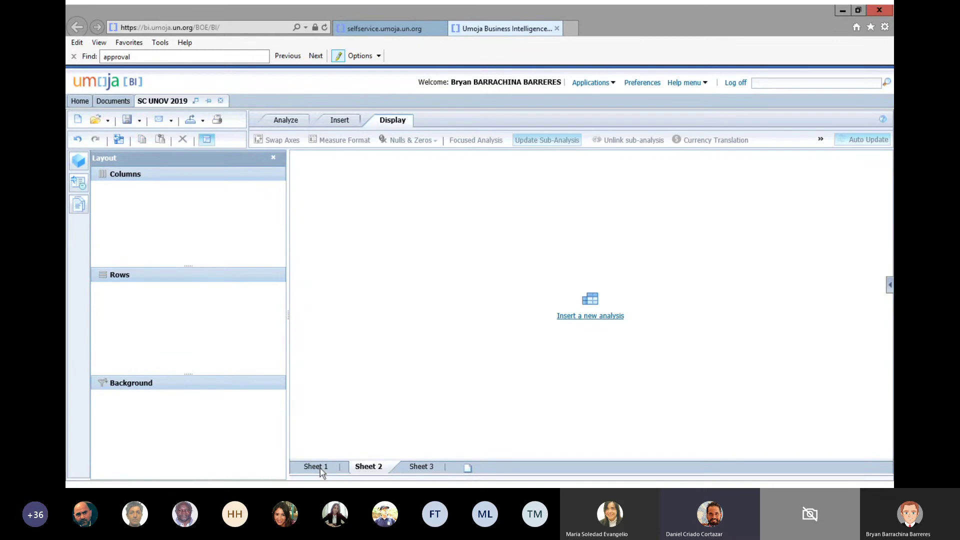
click(320, 468)
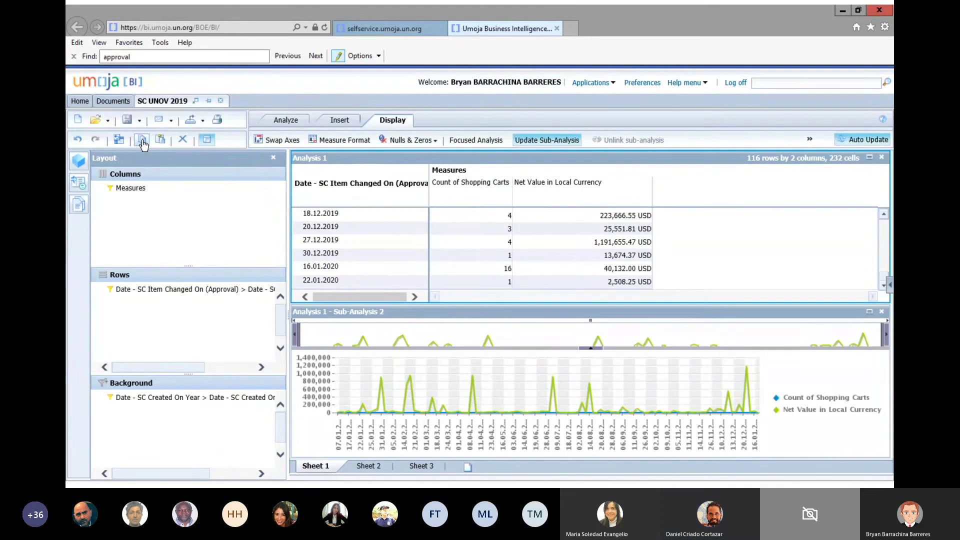
click(374, 467)
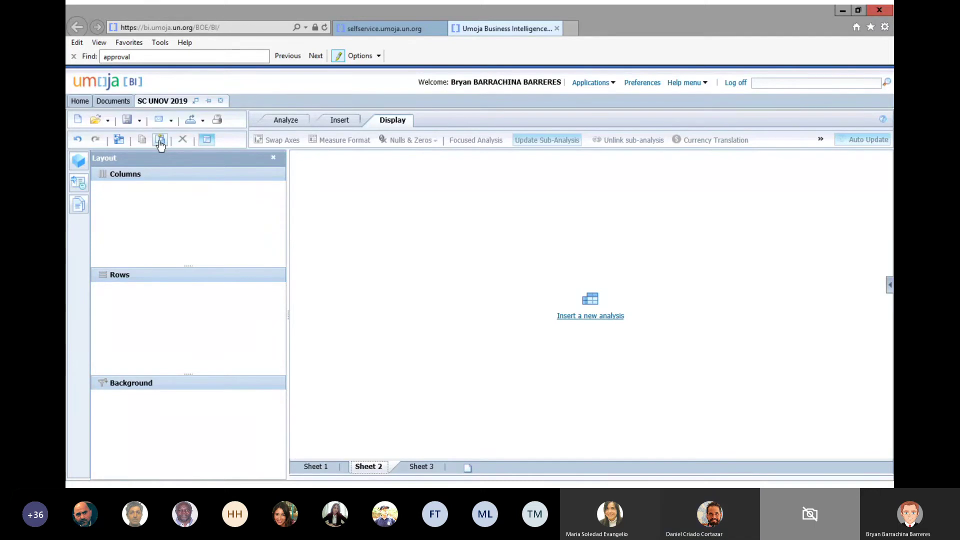
click(159, 141)
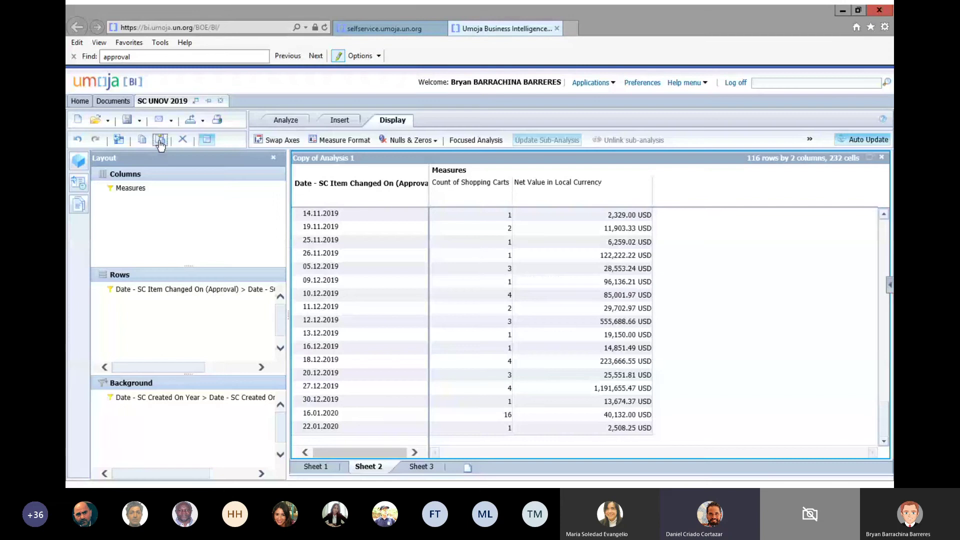
- Return to Sheet 1 and dismiss the MDAS service error message
click(318, 471)
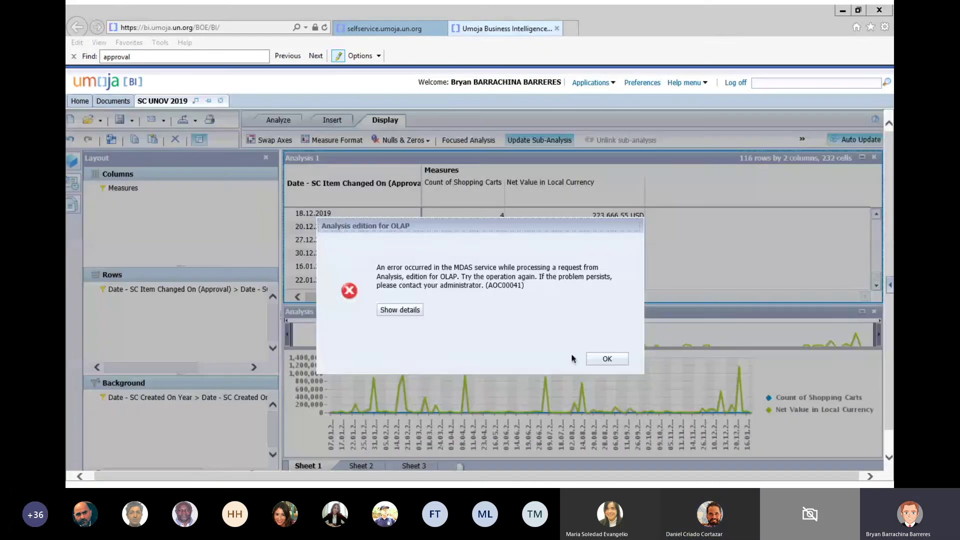
click(591, 361)
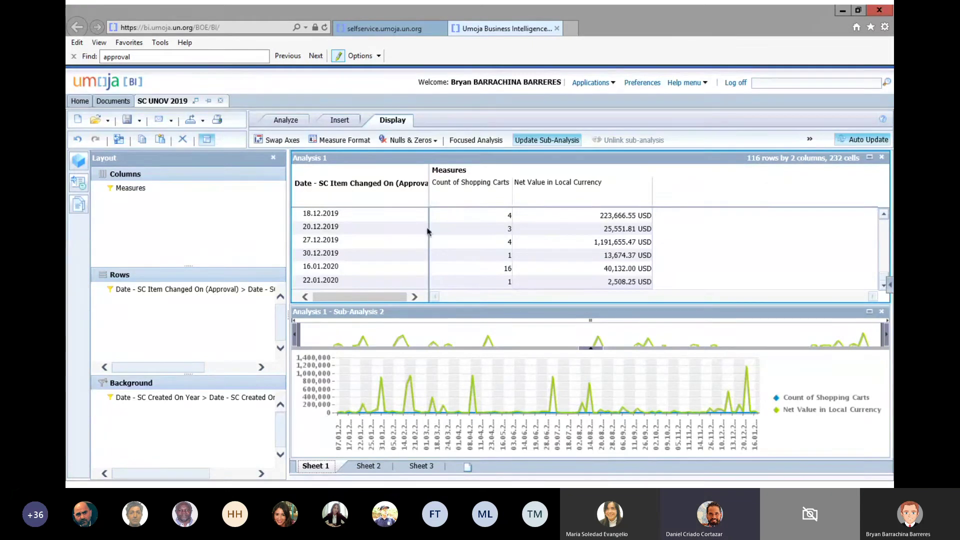
- Keep only Count of Shopping Carts on Sheet 1 and widen its line chart to all dates
click(125, 193)
double_click(125, 193)
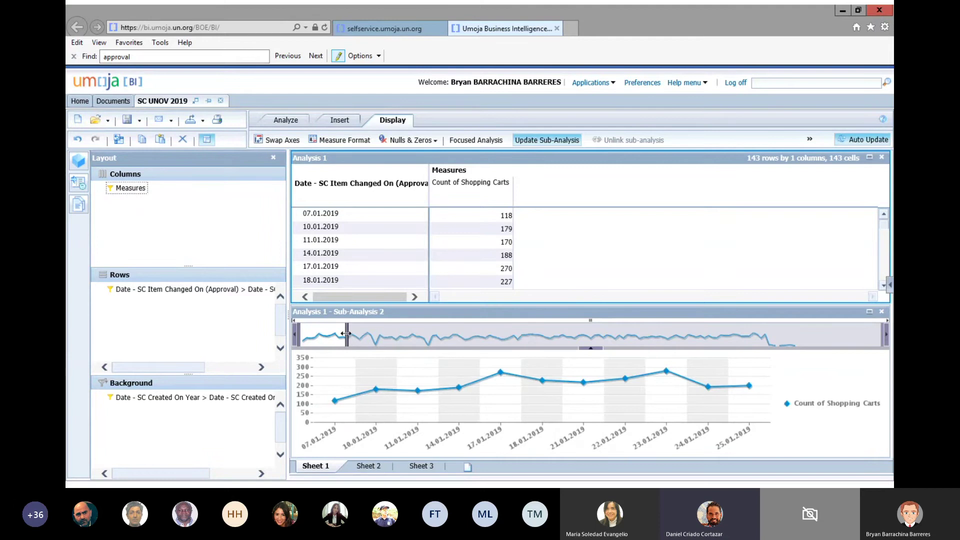
drag(515, 340, 639, 340)
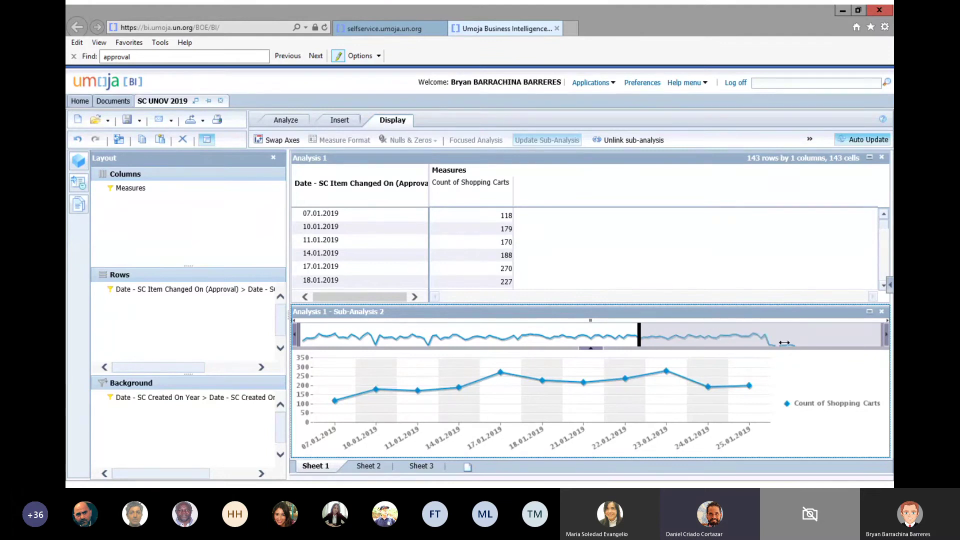
drag(784, 343, 830, 344)
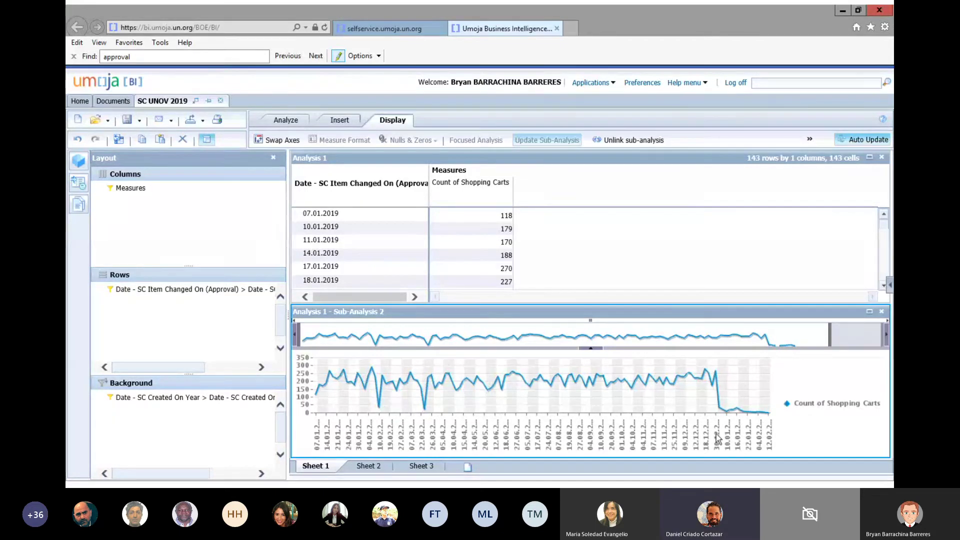
- Remove Count of Shopping Carts from the Sheet 2 crosstab, leaving Net Value in Local Currency
click(367, 470)
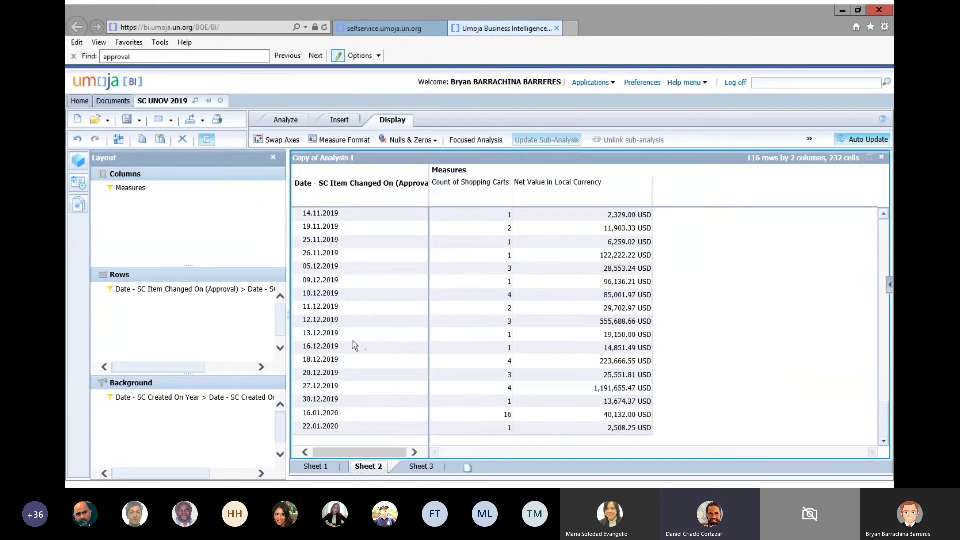
click(209, 292)
drag(209, 293, 141, 195)
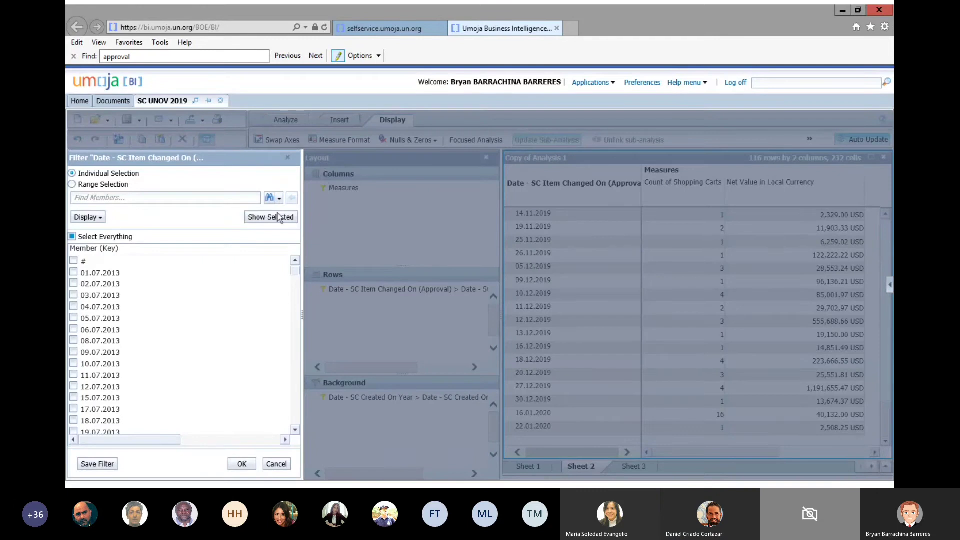
click(323, 215)
click(120, 192)
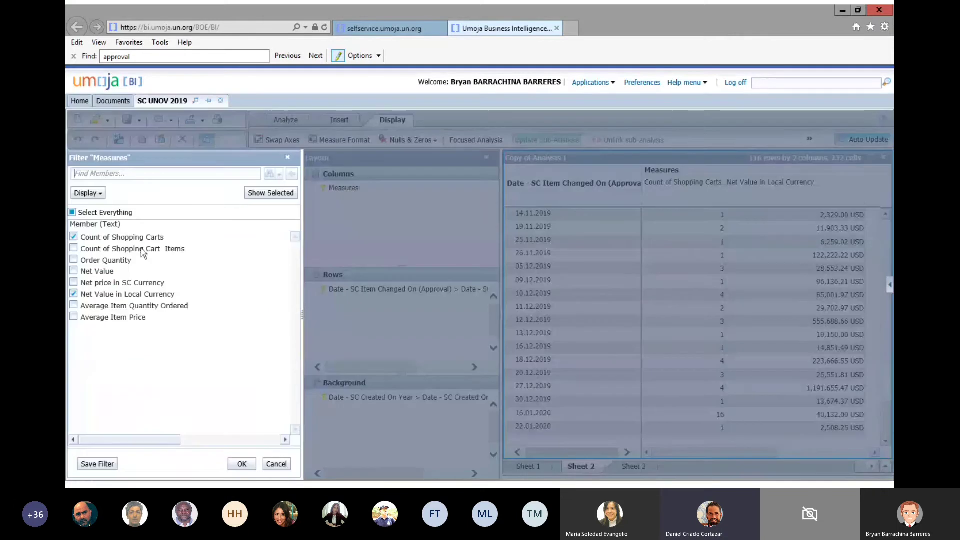
click(74, 237)
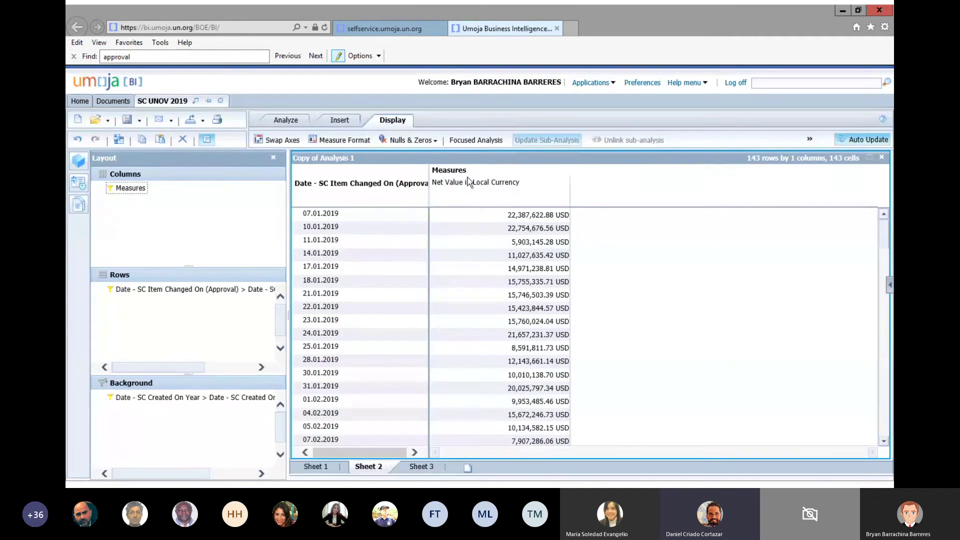
- Insert a line chart of Net Value in Local Currency below the crosstab, deleting the stray pie chart
click(339, 121)
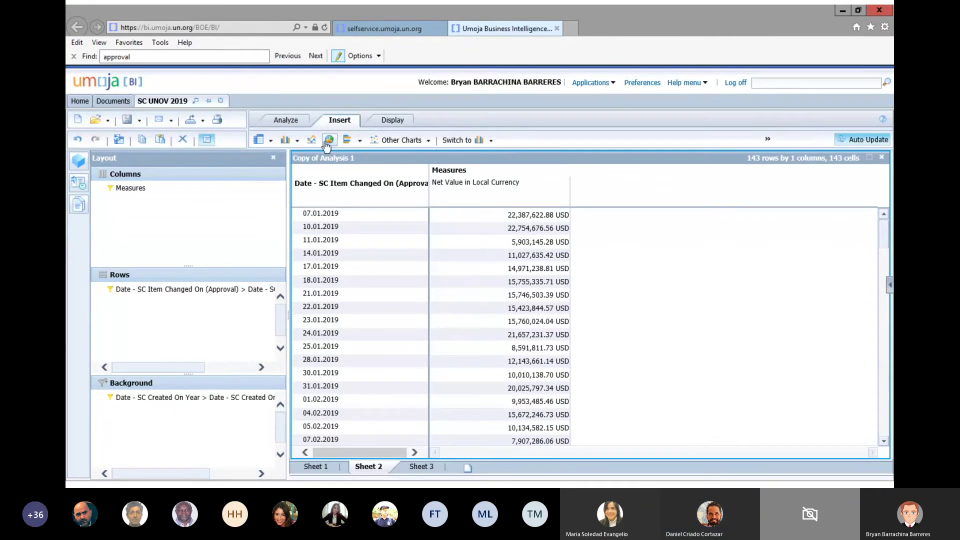
click(329, 140)
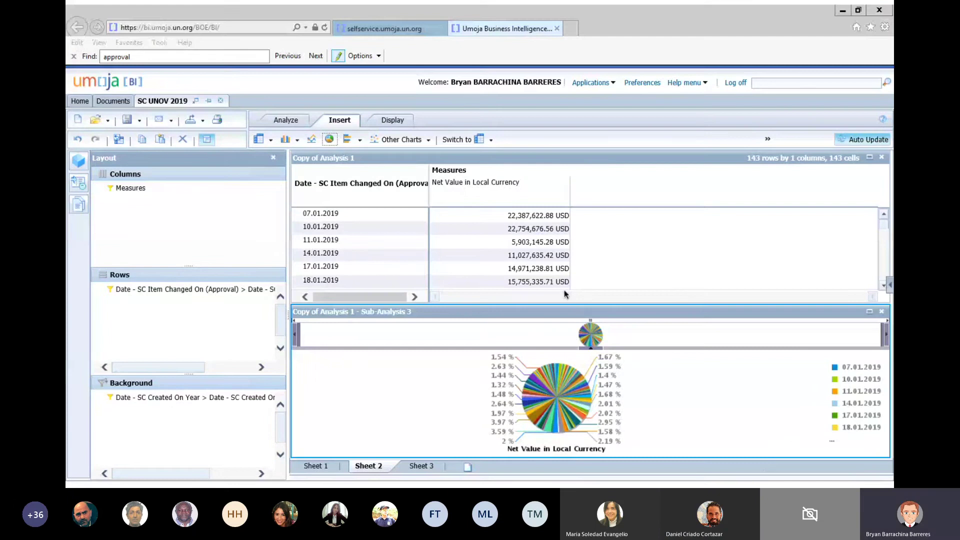
click(312, 142)
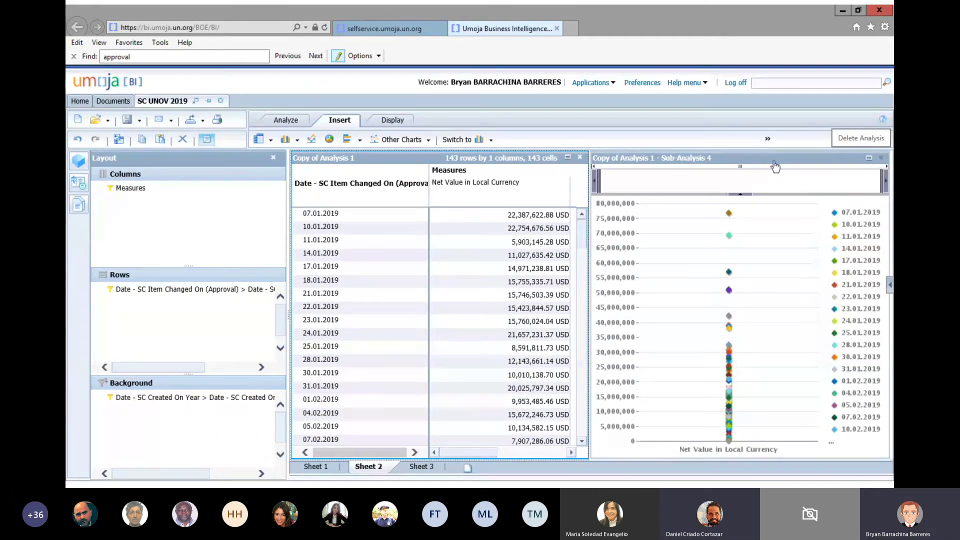
click(881, 160)
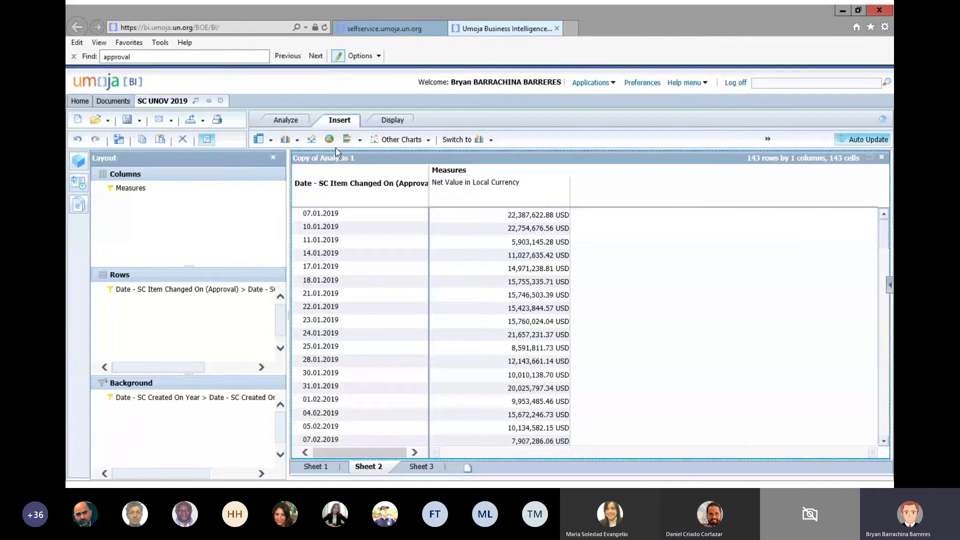
click(311, 141)
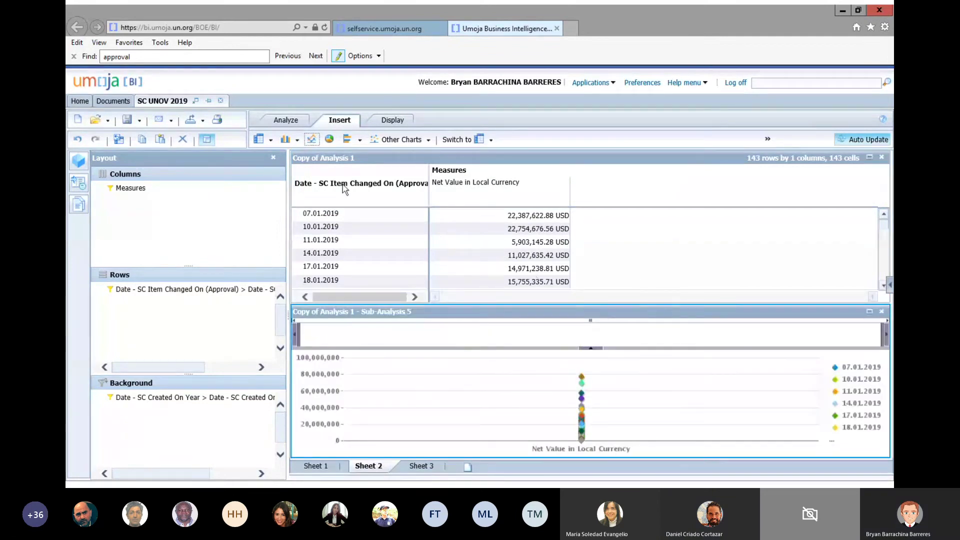
click(400, 122)
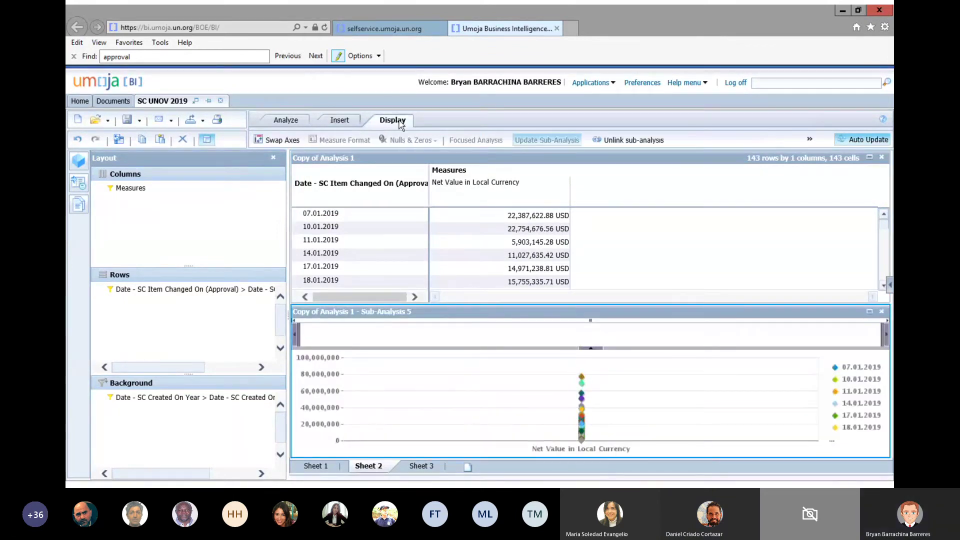
- Swap the chart axes and stretch it to span 07.01.2019 to 22.01.2020
click(283, 140)
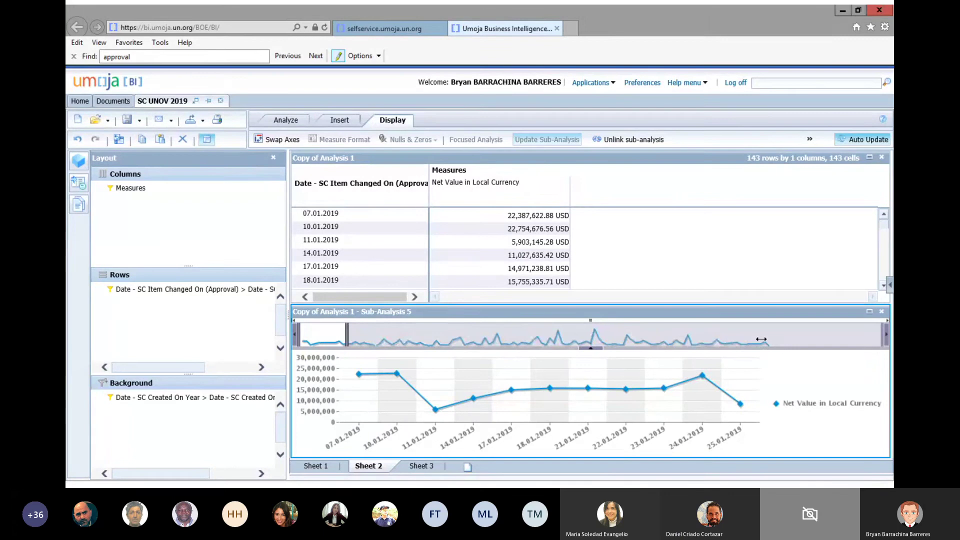
drag(761, 339, 810, 340)
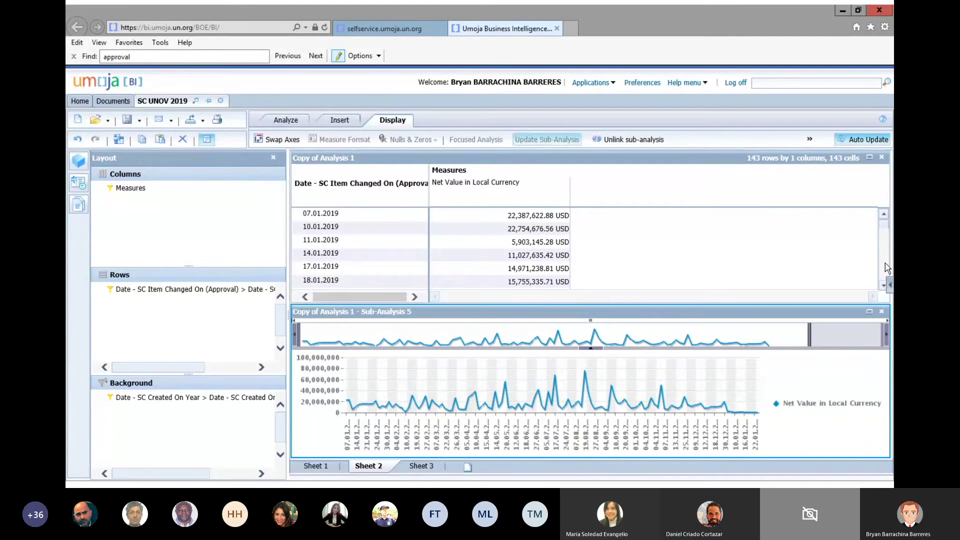
drag(883, 252, 888, 285)
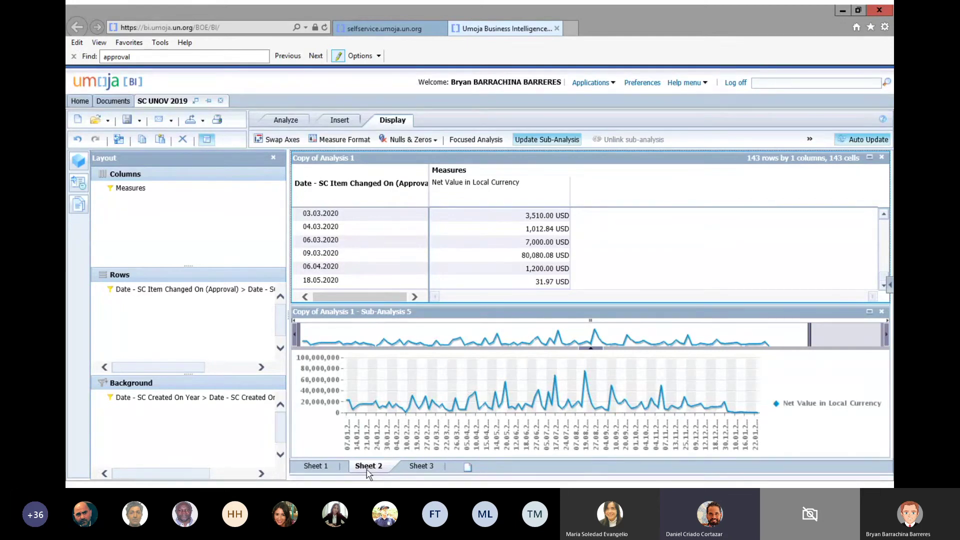
click(140, 122)
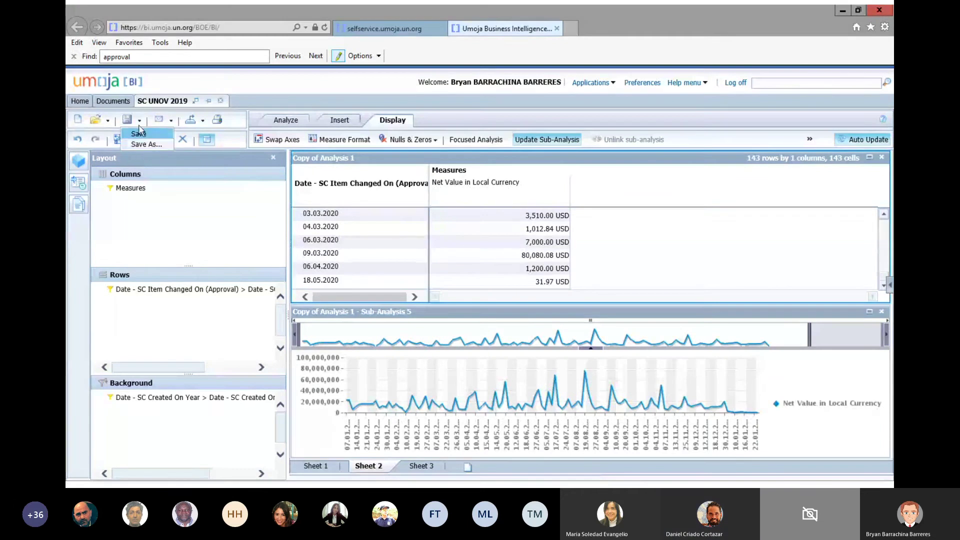
click(139, 135)
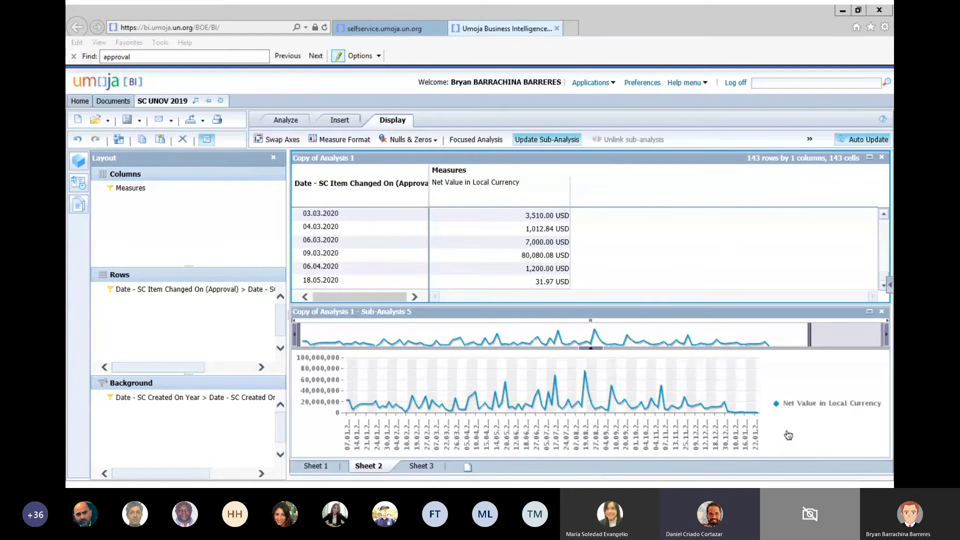
click(141, 122)
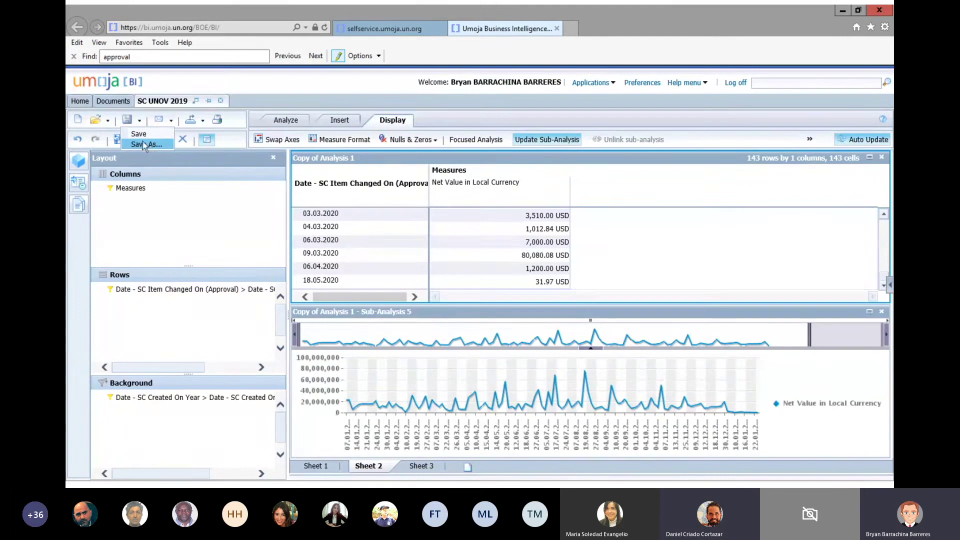
click(139, 135)
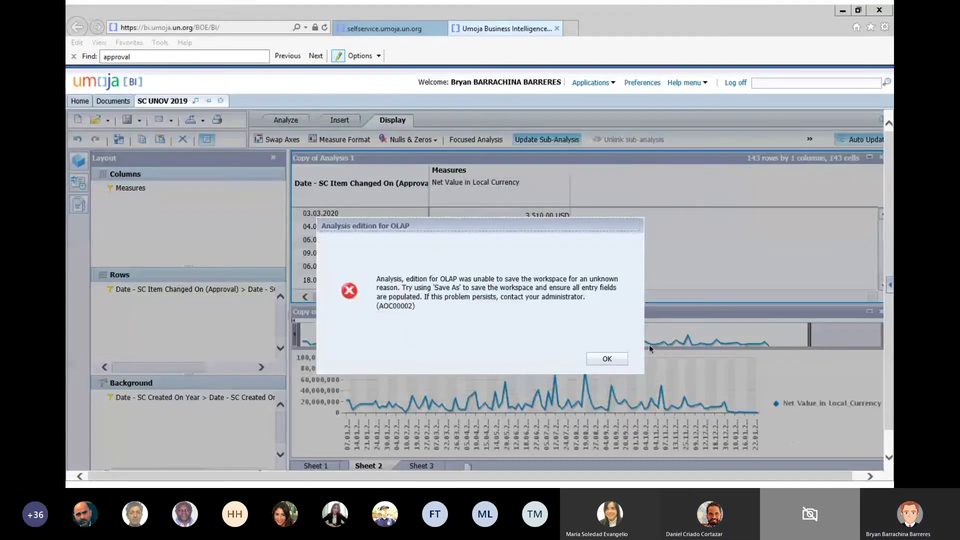
click(606, 359)
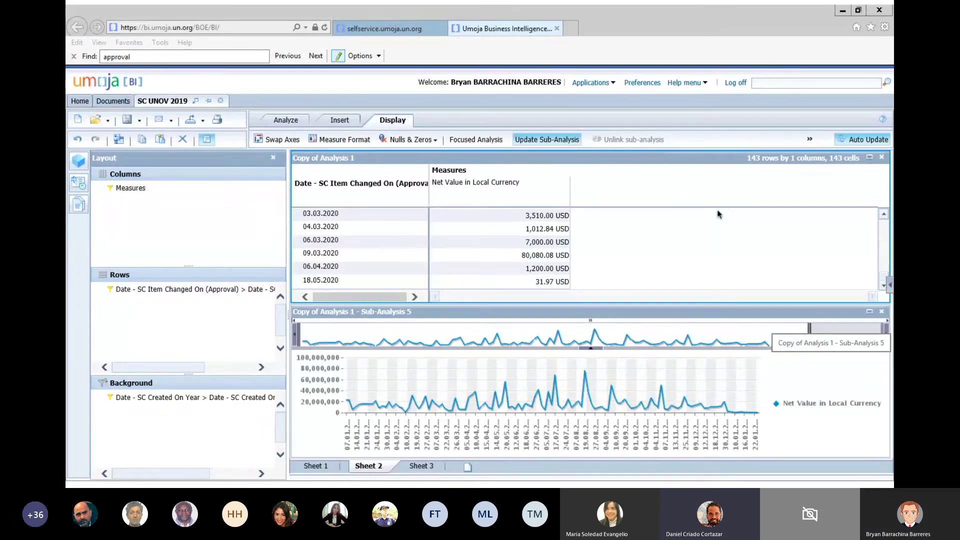
click(617, 107)
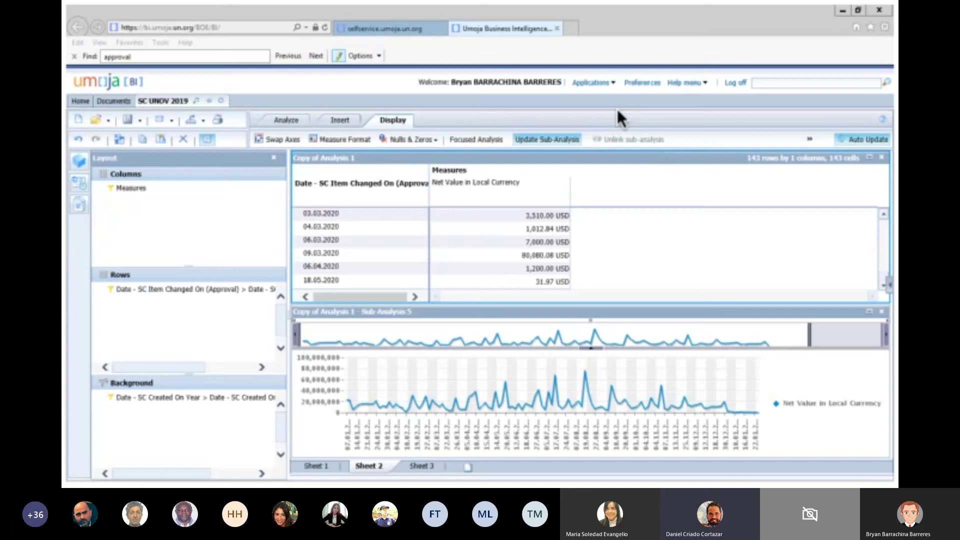
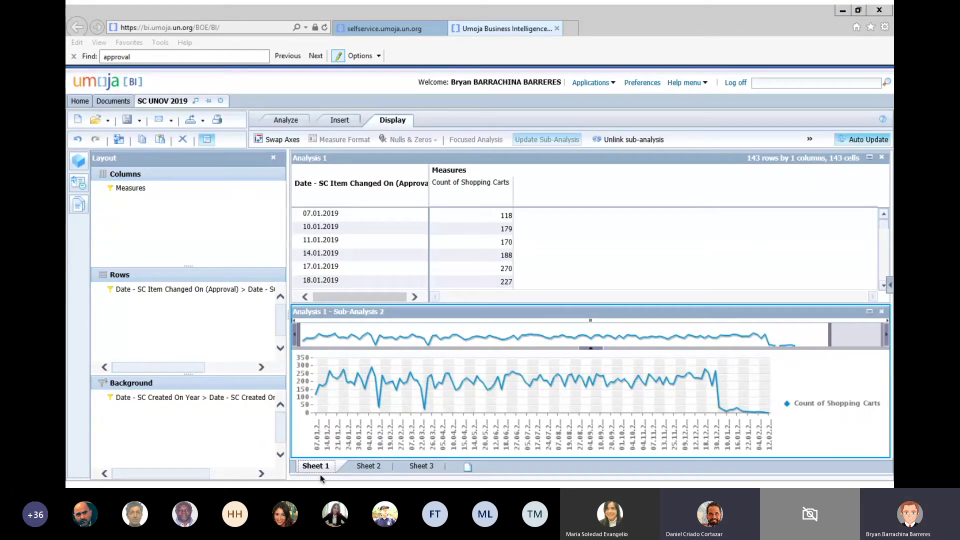
- Show the Data panel with the shopping-cart source's prompts, including its Fund Center filter
click(82, 161)
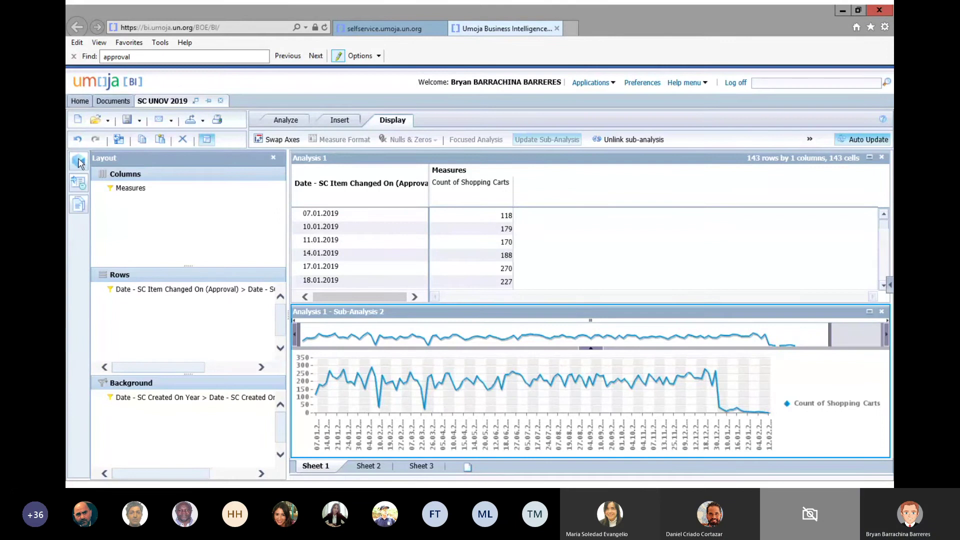
click(79, 161)
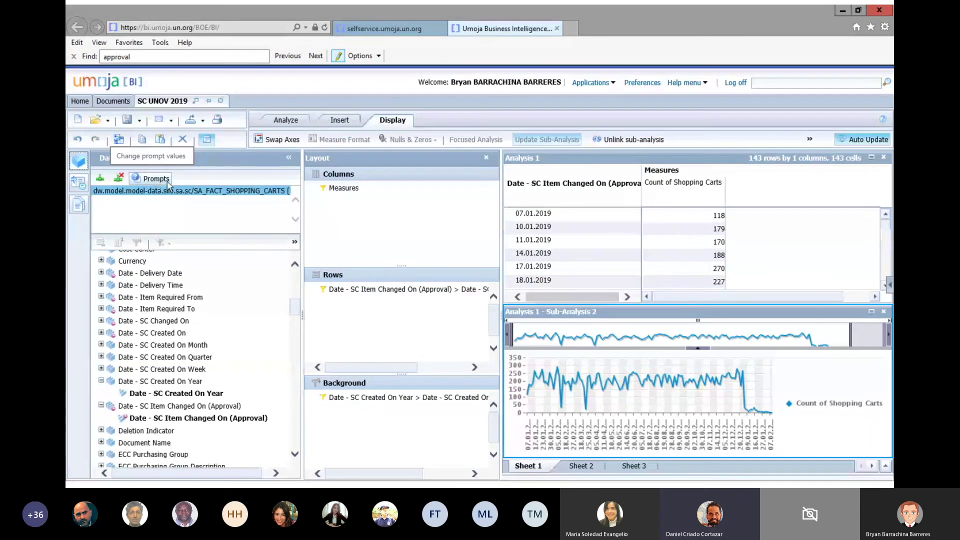
click(156, 180)
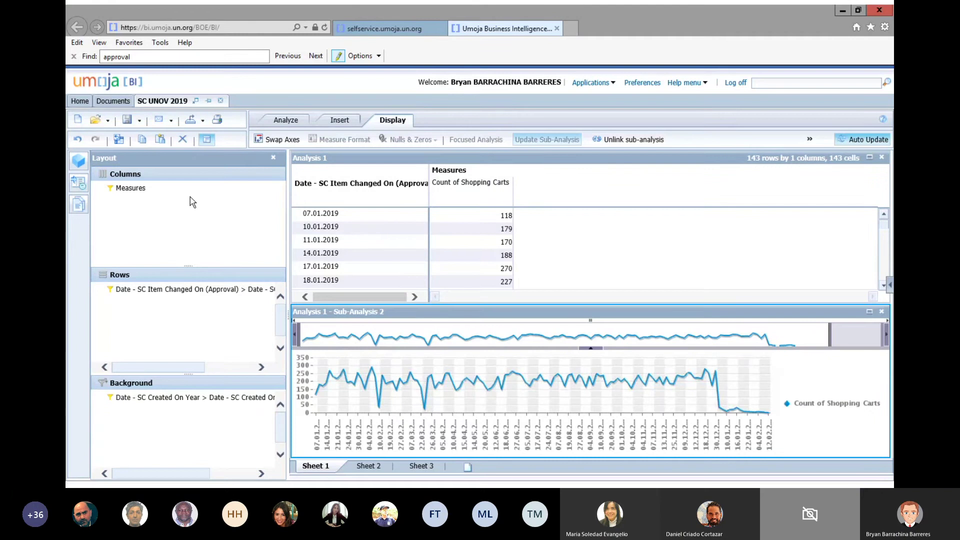
click(79, 160)
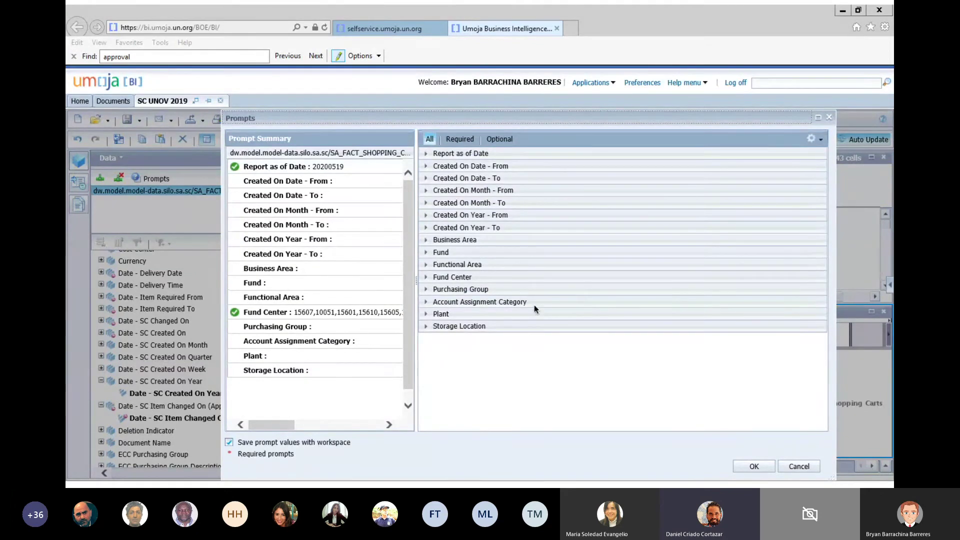
- Expand the Fund Center prompt and remove fund centres 15607 and 10051 through 15600
click(426, 278)
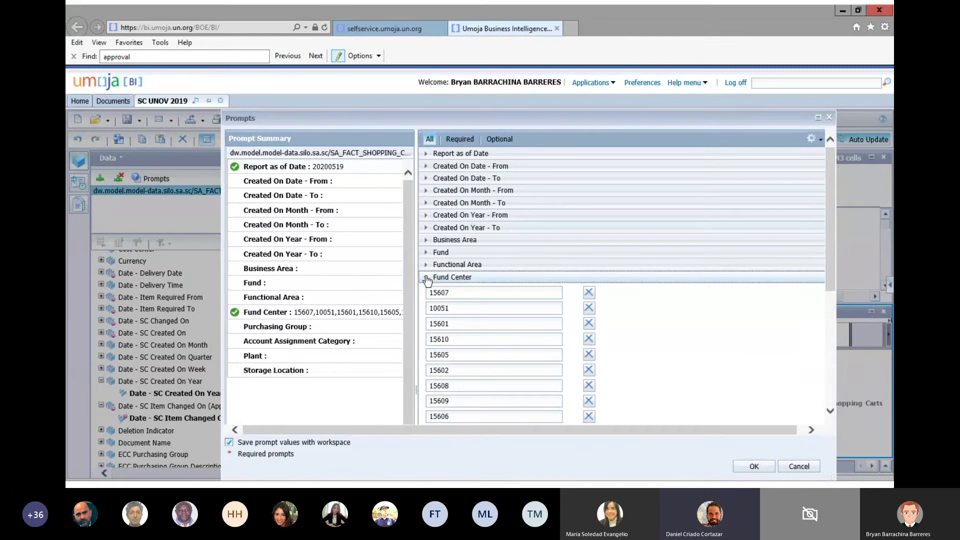
click(593, 293)
click(594, 293)
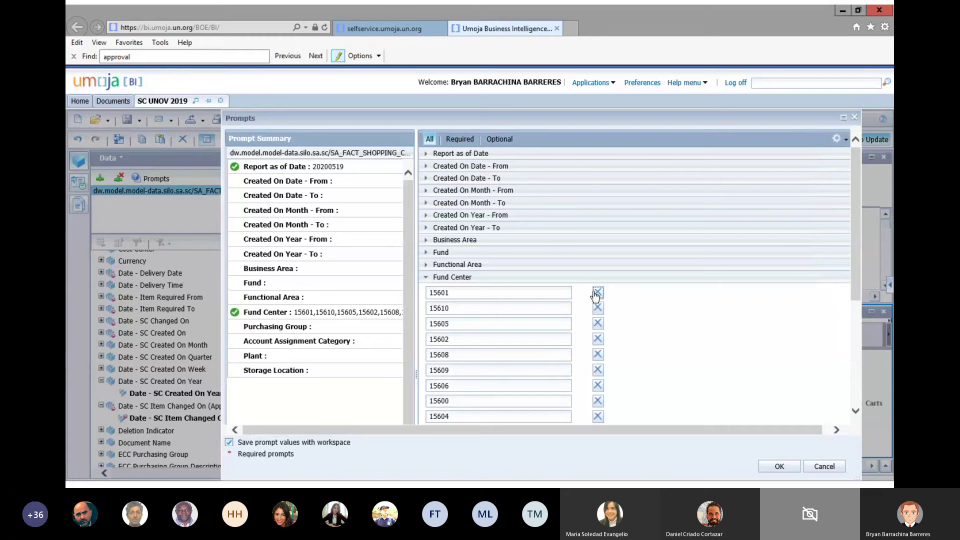
click(596, 293)
click(602, 293)
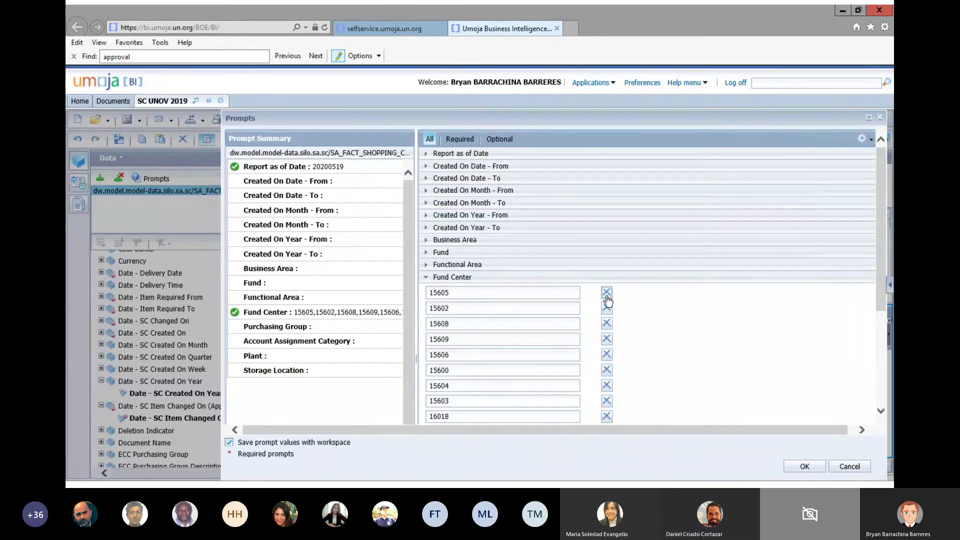
click(607, 295)
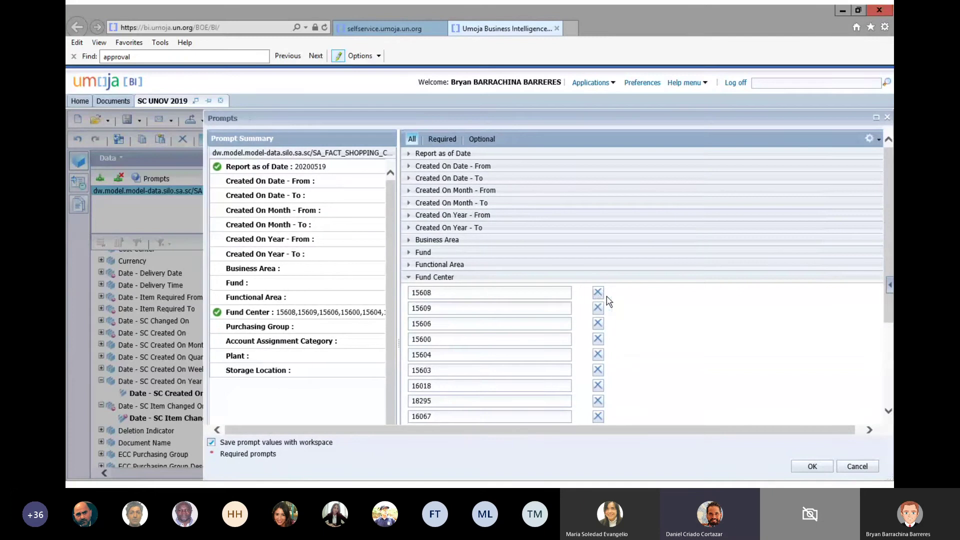
click(606, 296)
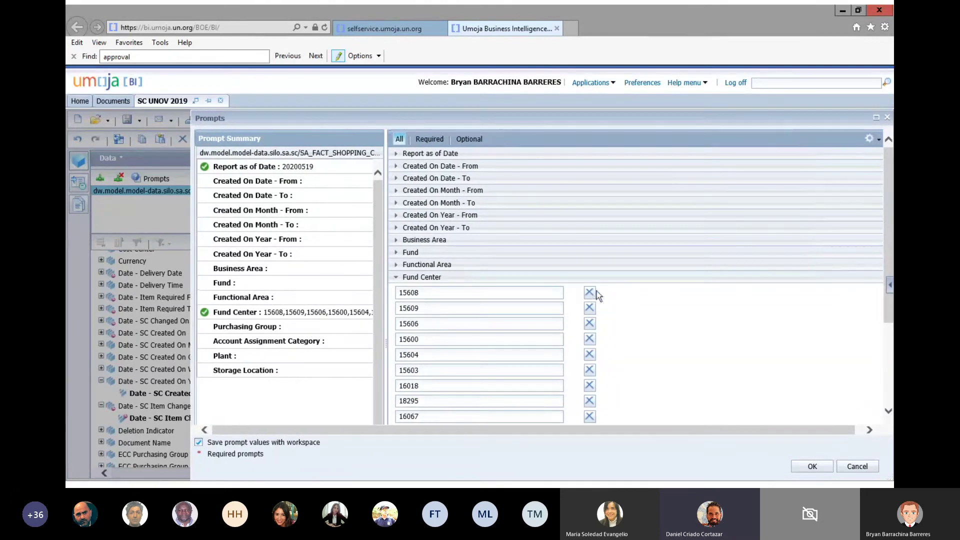
click(591, 296)
click(590, 295)
click(581, 295)
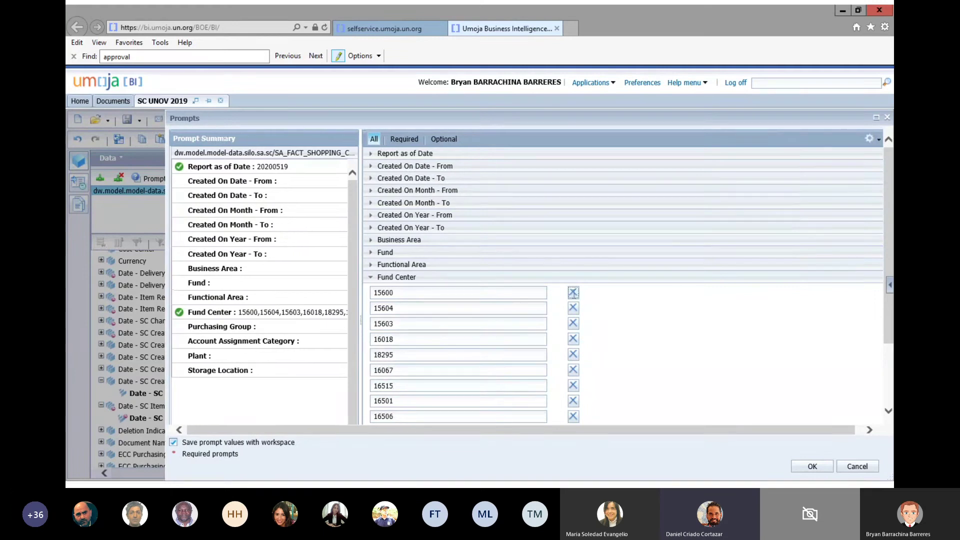
click(574, 294)
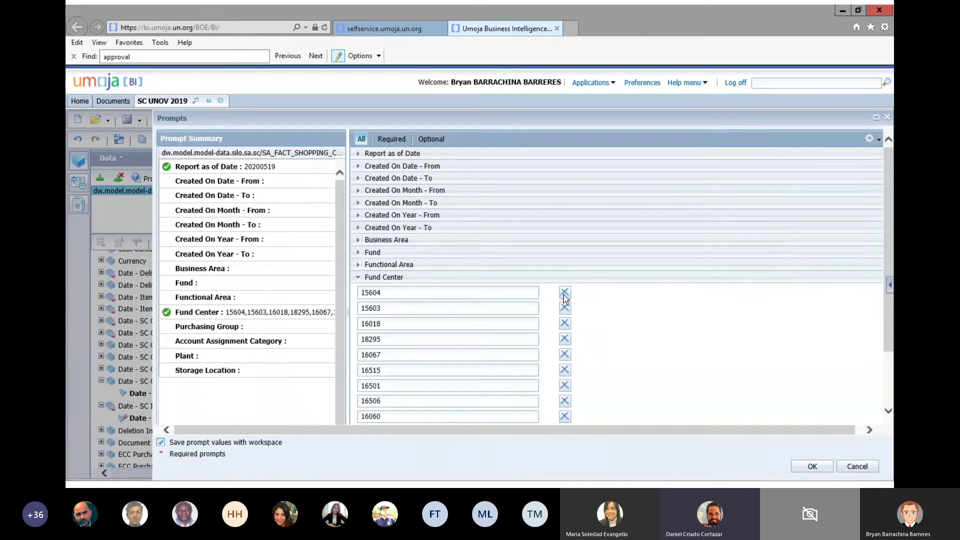
- Remove the remaining fund centres, 15604 through 16060, leaving No values selected
click(555, 294)
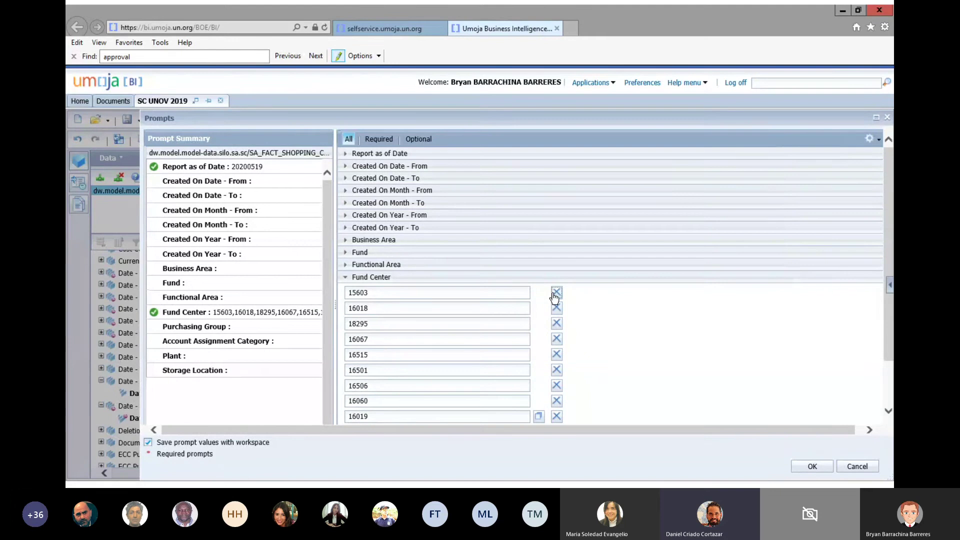
click(556, 294)
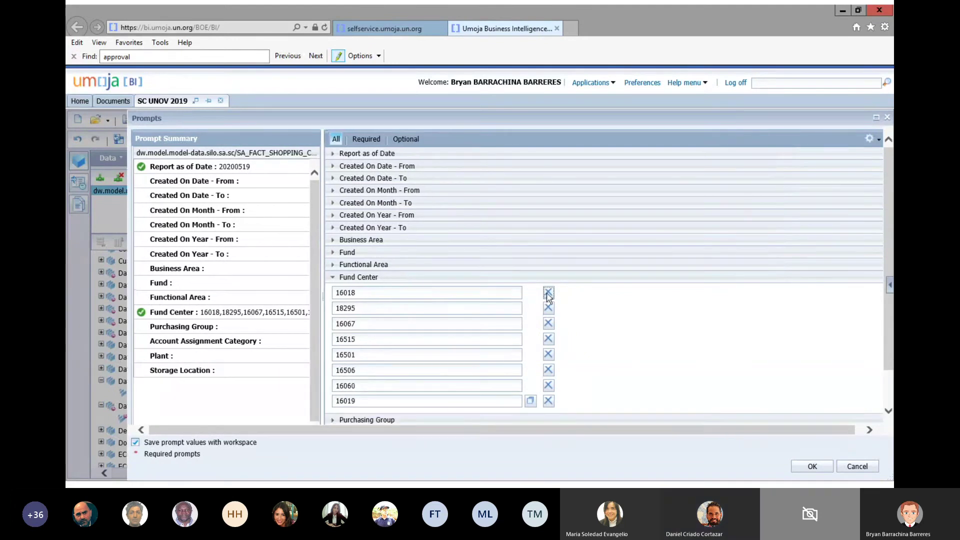
click(550, 294)
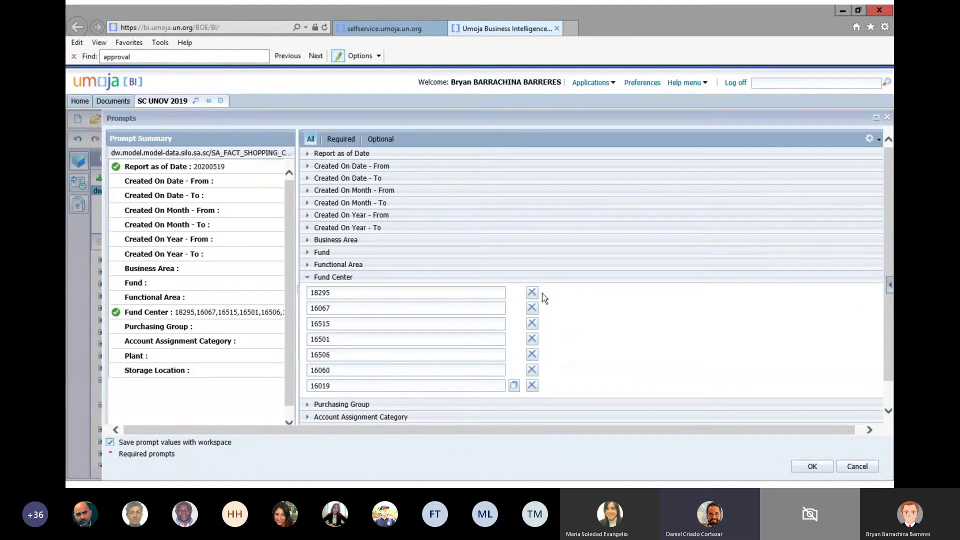
click(532, 294)
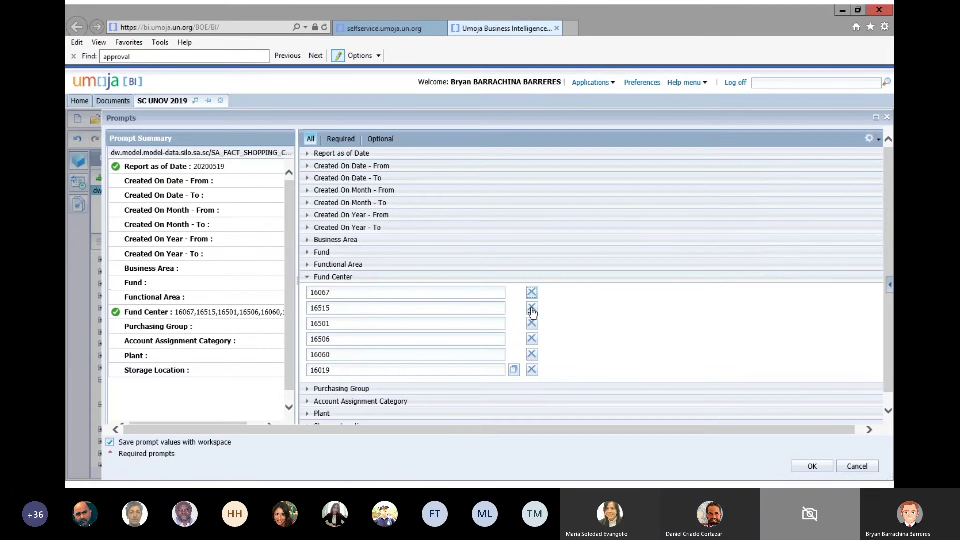
click(532, 295)
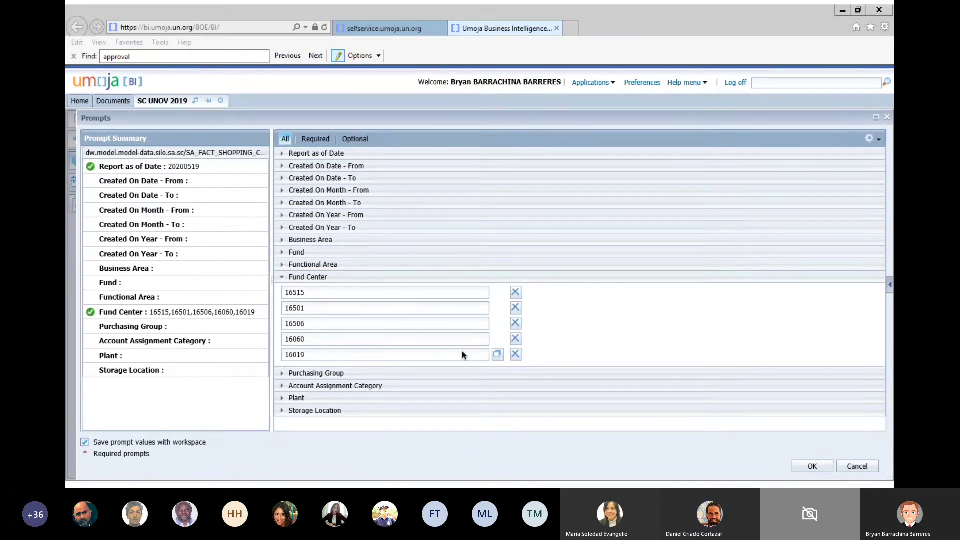
click(515, 295)
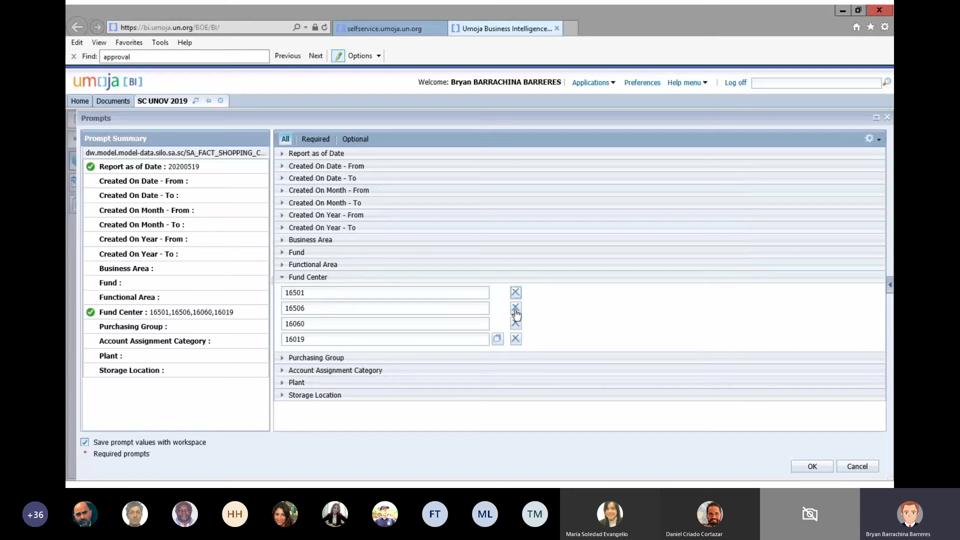
click(517, 299)
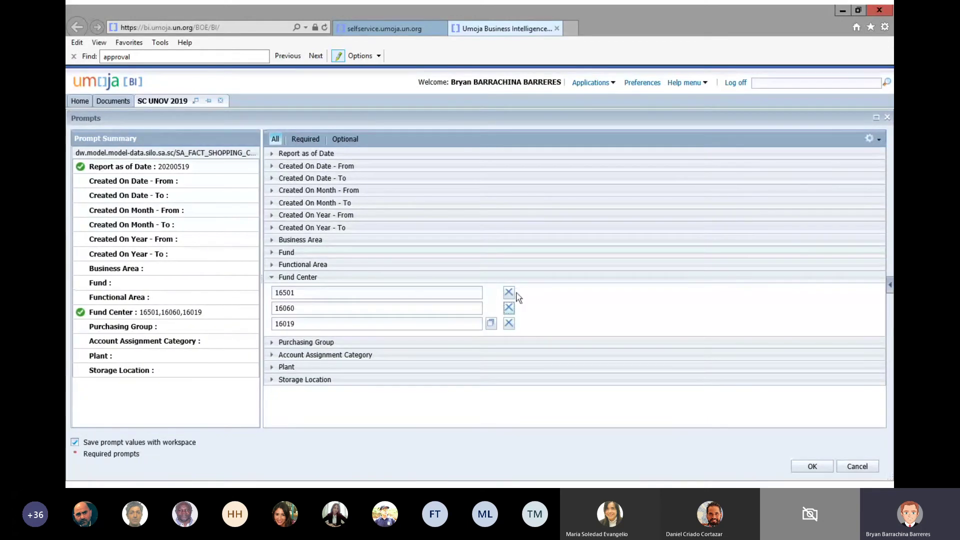
click(512, 295)
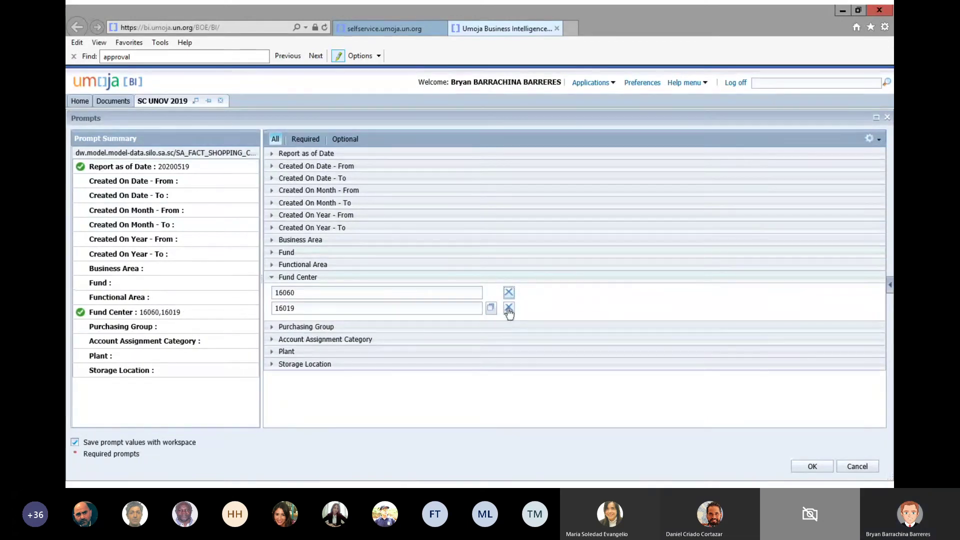
click(508, 308)
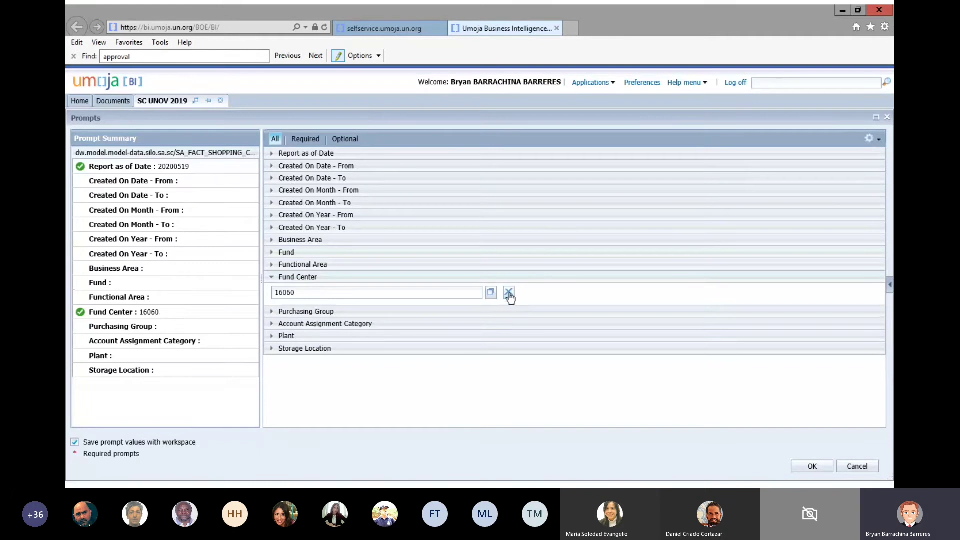
click(509, 293)
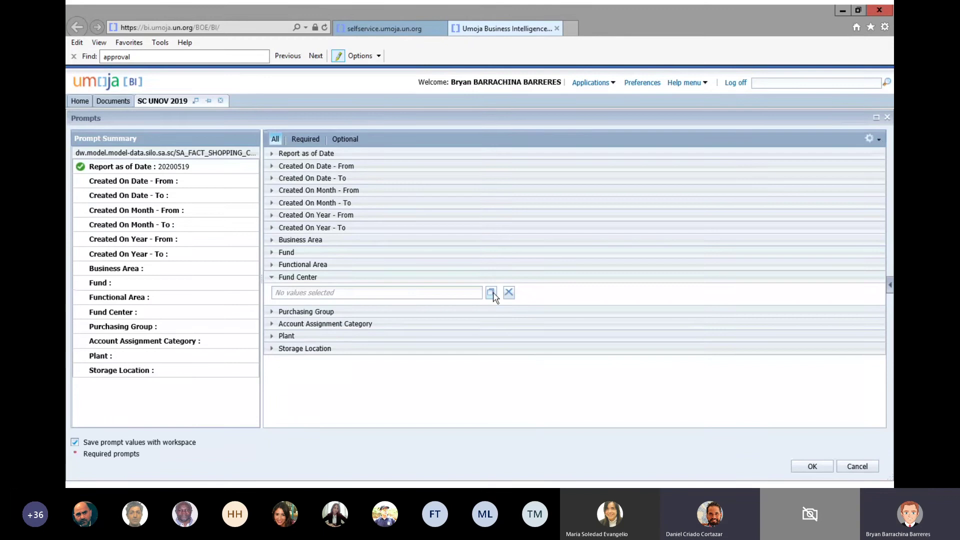
- Search the Fund Center member list for UNOG
click(491, 294)
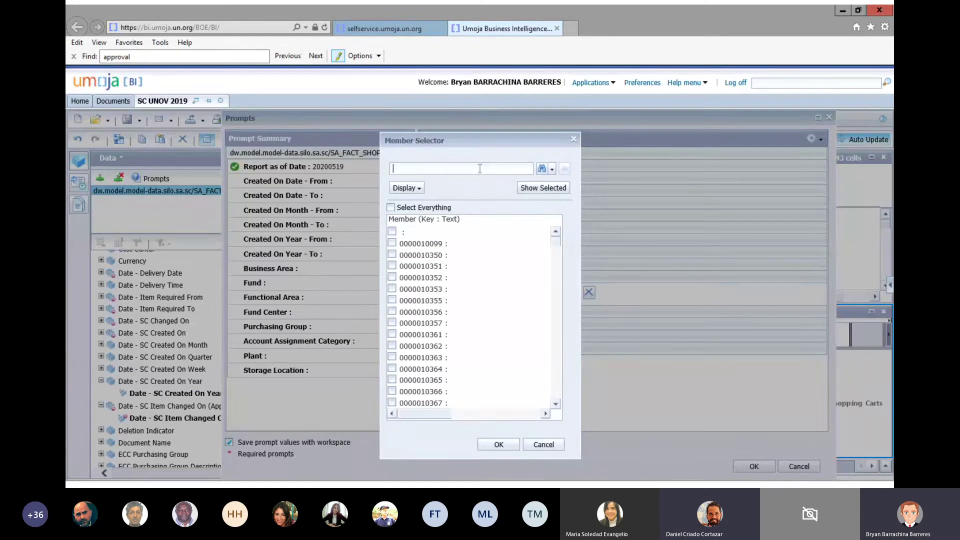
text(UNOV)
click(553, 169)
click(422, 169)
key(BackSpace)
text(G)
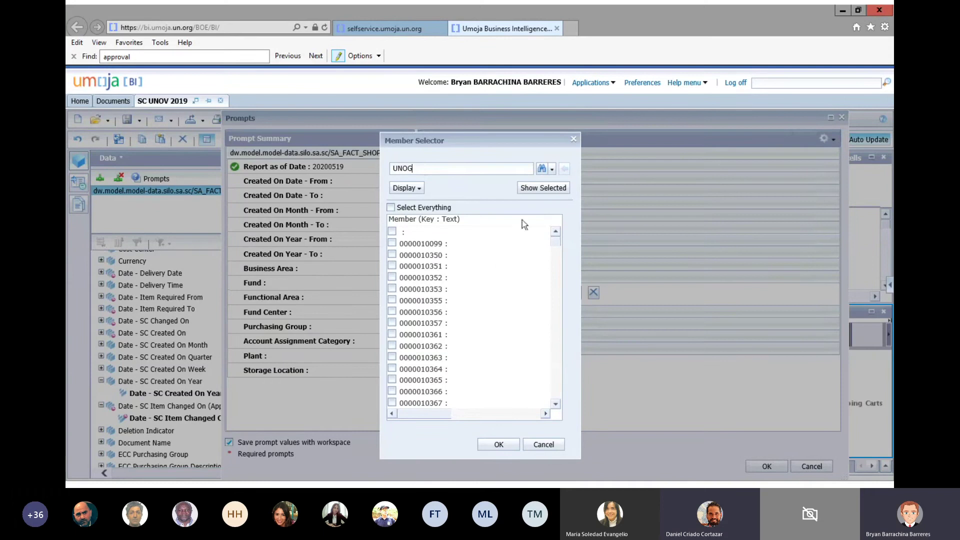
click(542, 169)
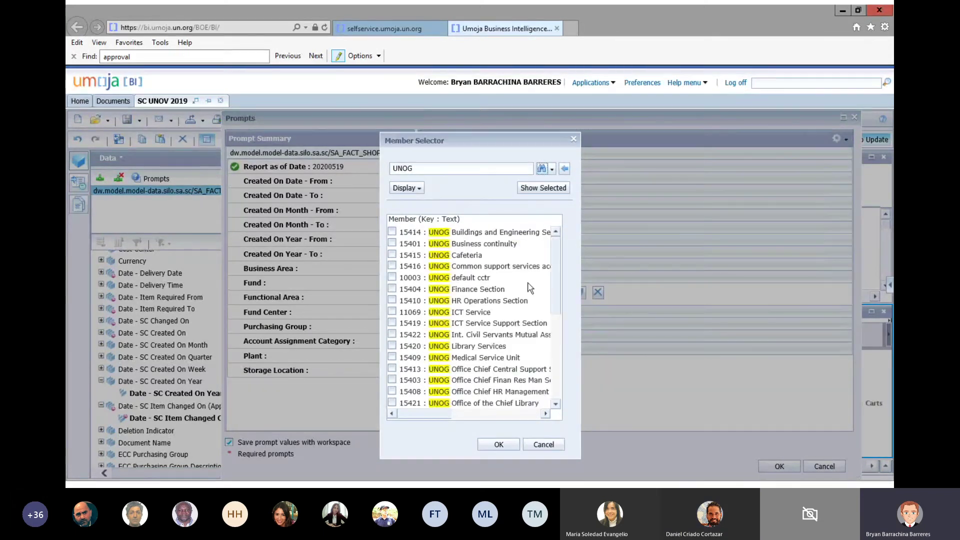
- Select every UNOG fund centre from 15414 through 16016 and confirm the selection
drag(445, 145, 433, 127)
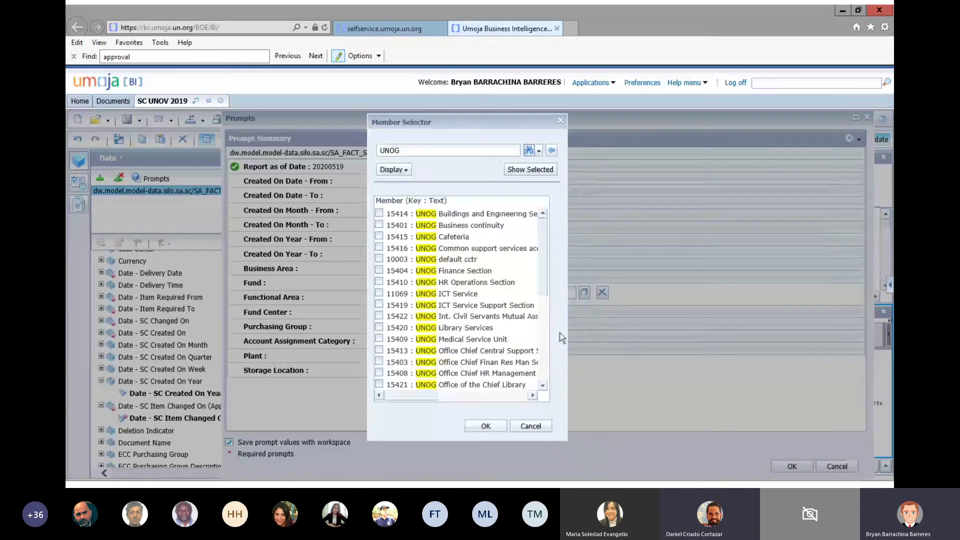
click(380, 213)
drag(543, 248, 545, 371)
shift+click(379, 385)
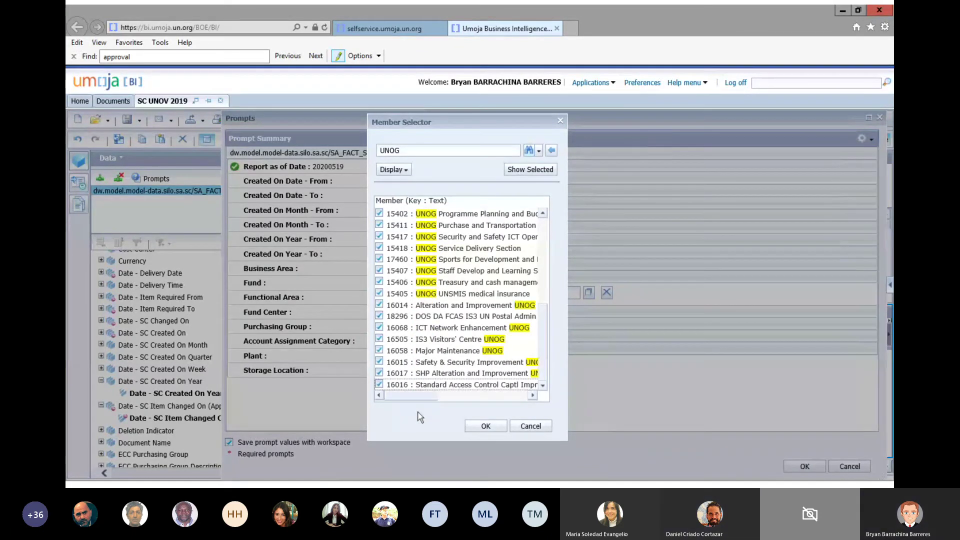
click(485, 426)
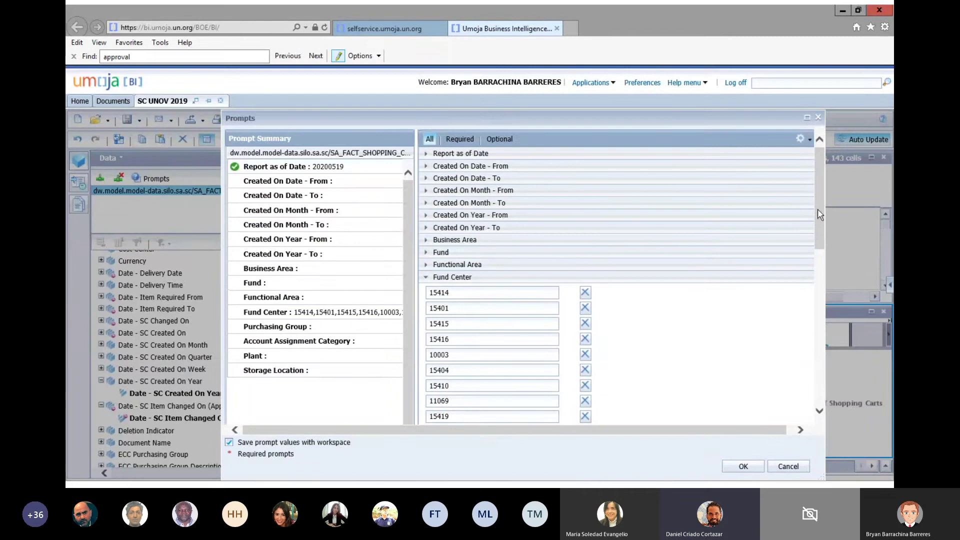
- Apply the UNOG Fund Center prompt values, refreshing the analysis to 101 rows
drag(819, 212, 824, 172)
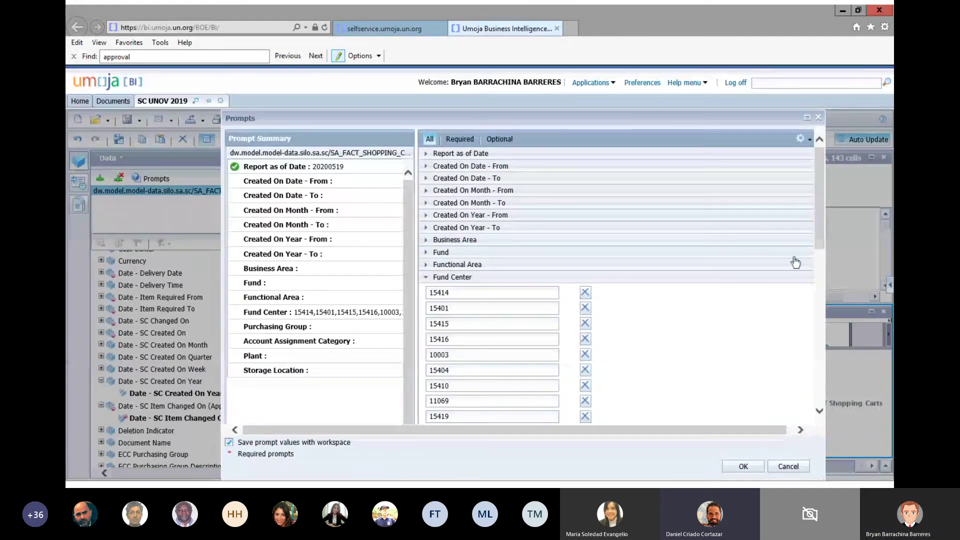
click(753, 466)
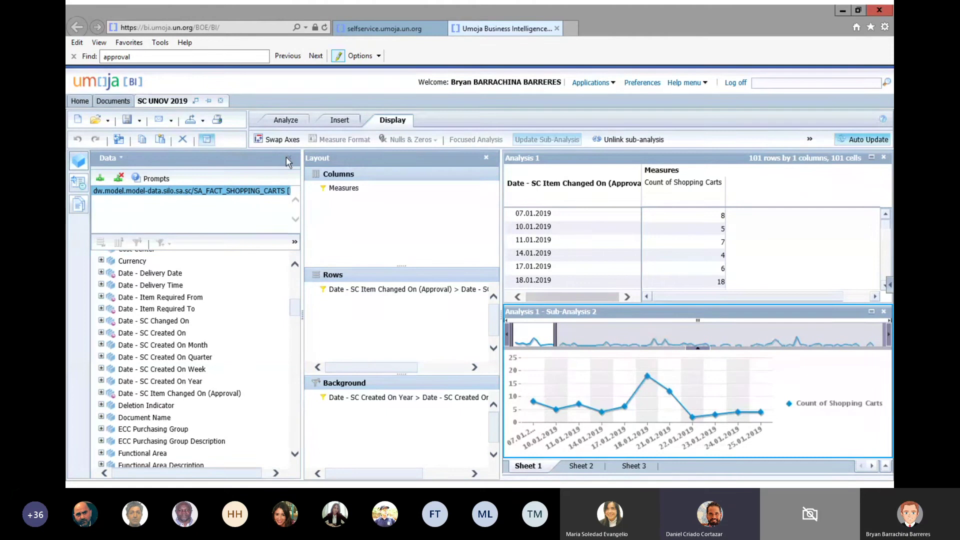
- Hide the data panel, extend the chart navigator over all dates, and scroll the table
click(287, 159)
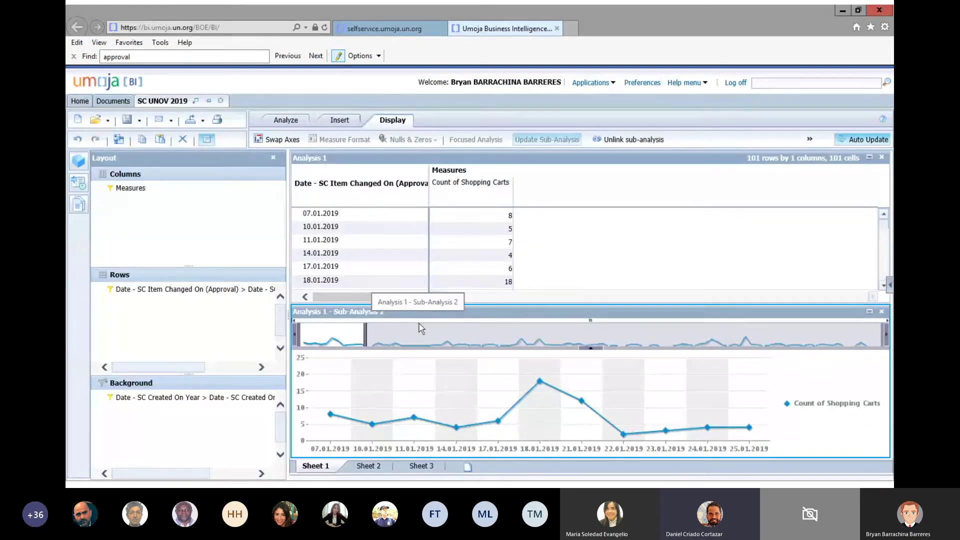
drag(435, 332, 884, 347)
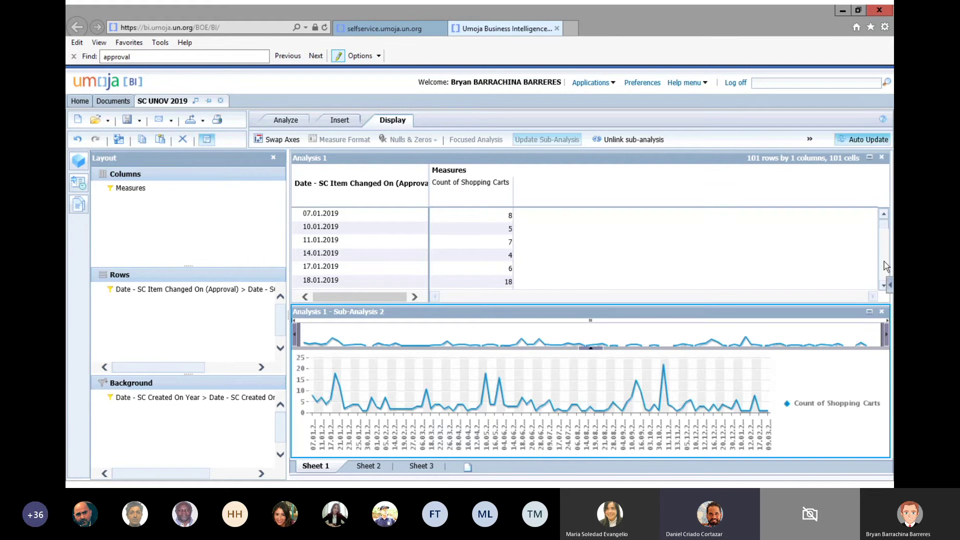
click(886, 283)
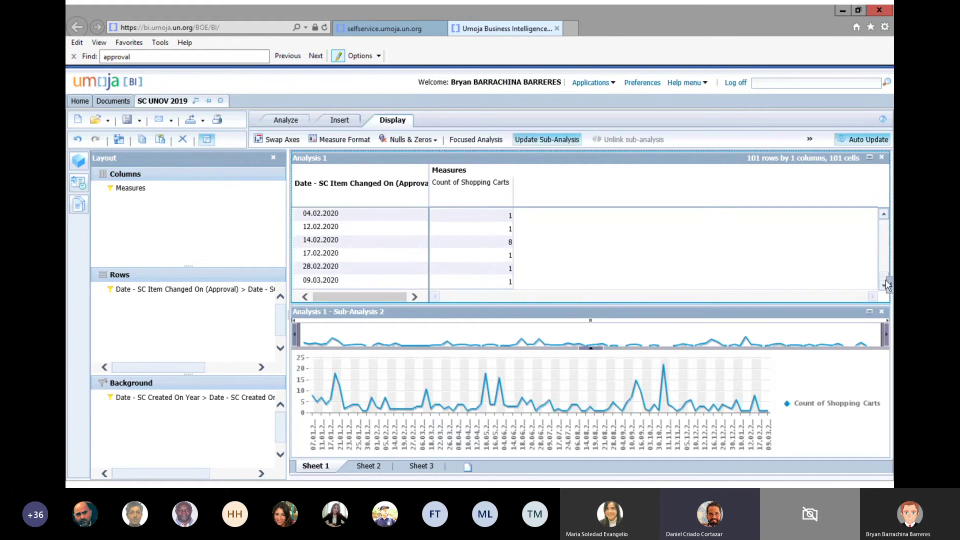
drag(888, 284, 889, 220)
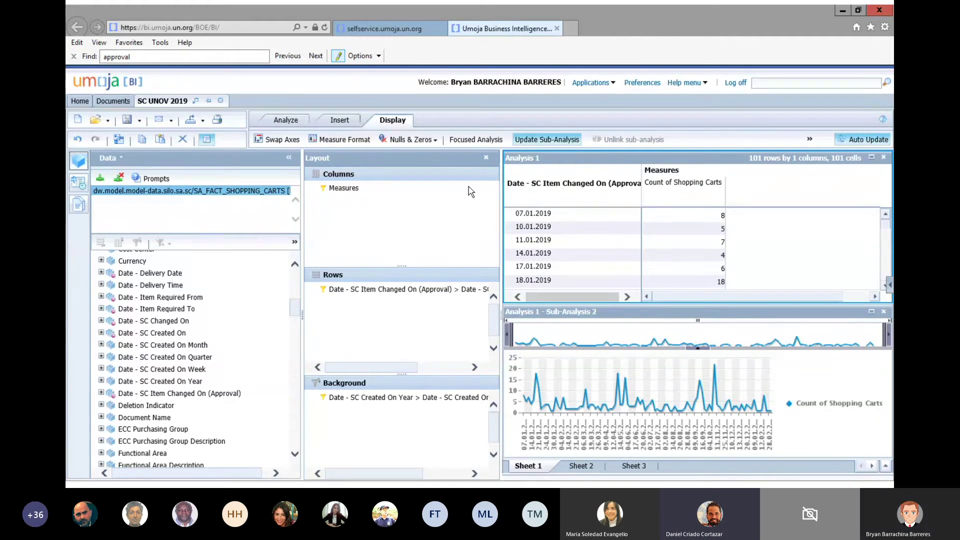
- Save the workbook as a new Analysis Workspace named SC UNOG 2019
click(141, 123)
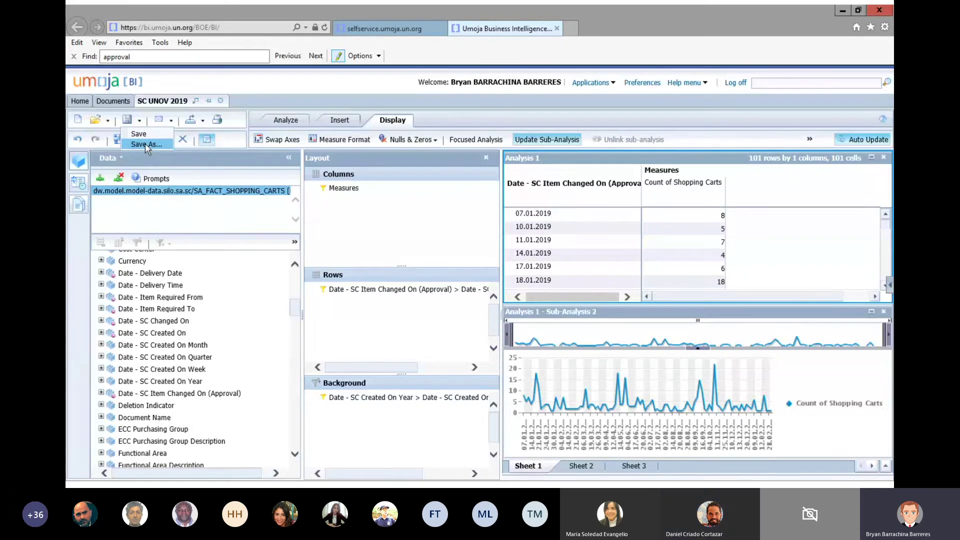
click(146, 145)
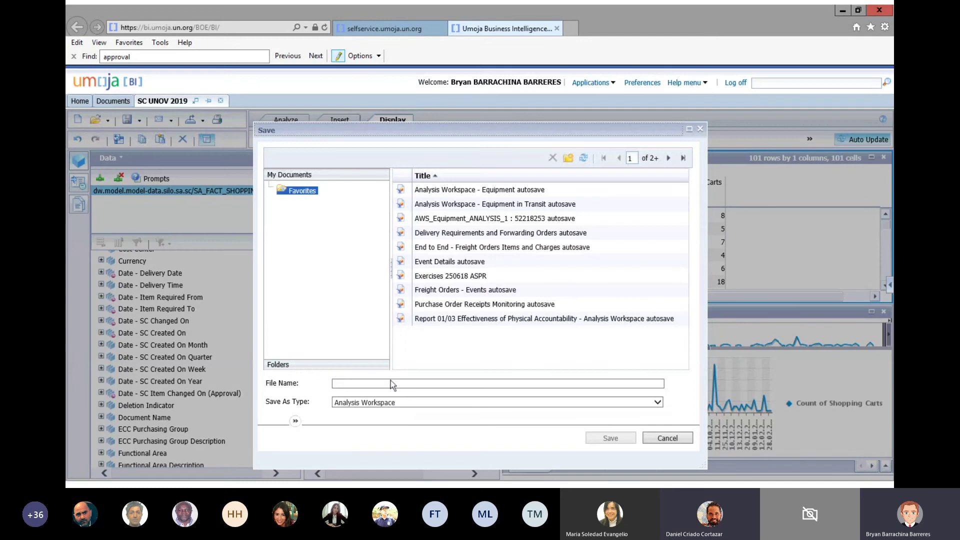
click(389, 383)
text(S)
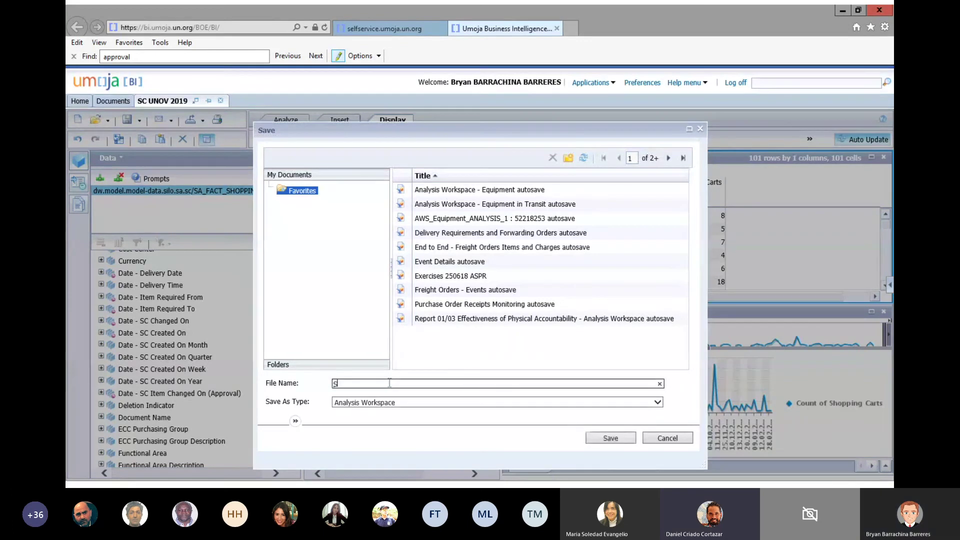
text(C UNOG 2019)
click(602, 443)
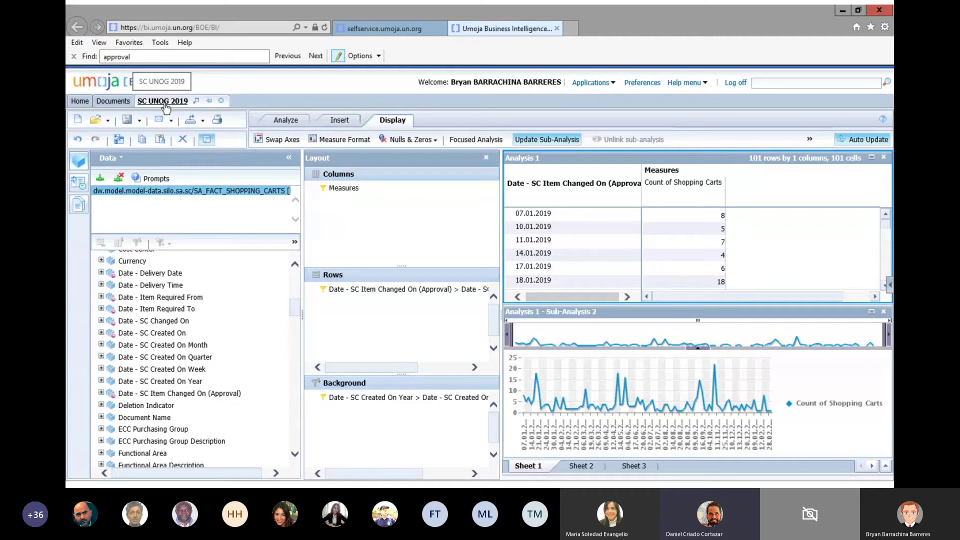
- Open SC UNOV 2019 from My Documents > My Favorites
click(114, 102)
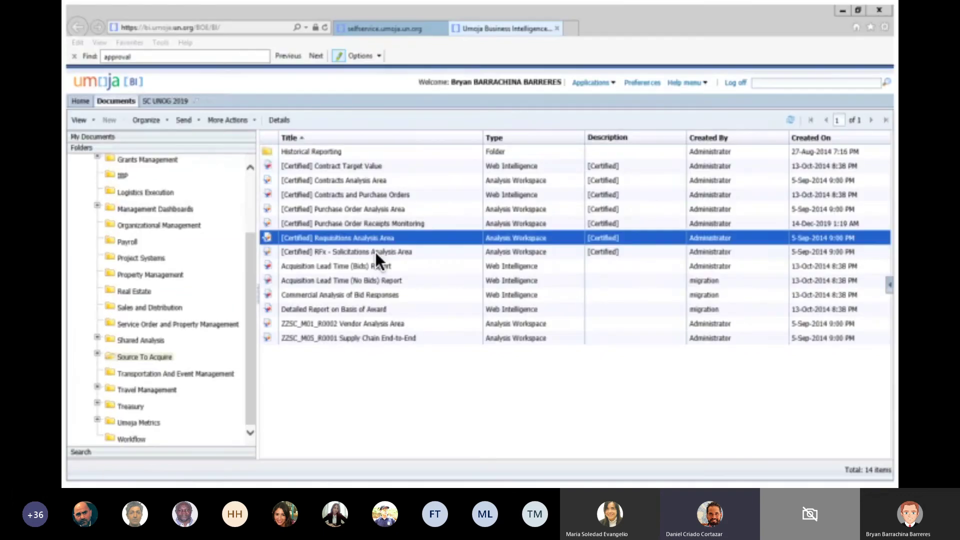
click(127, 138)
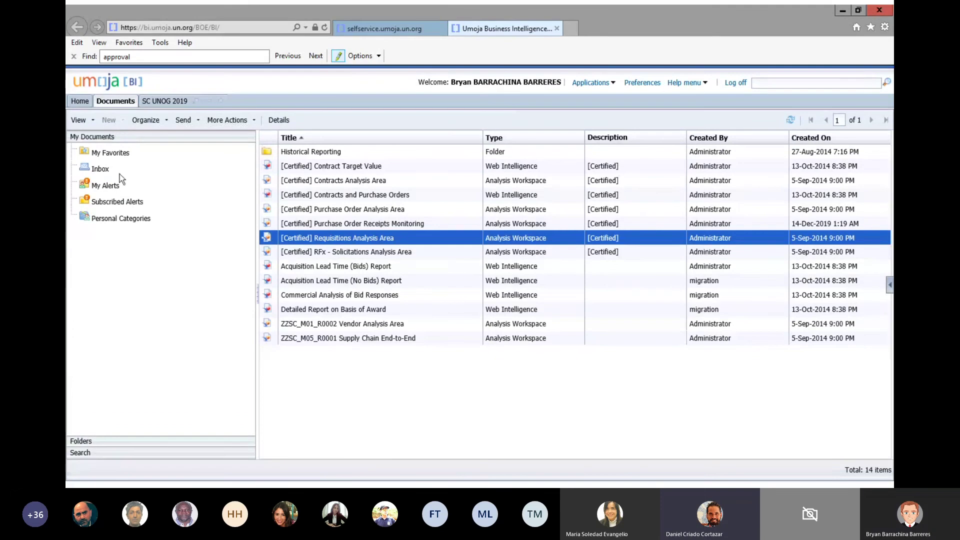
click(112, 153)
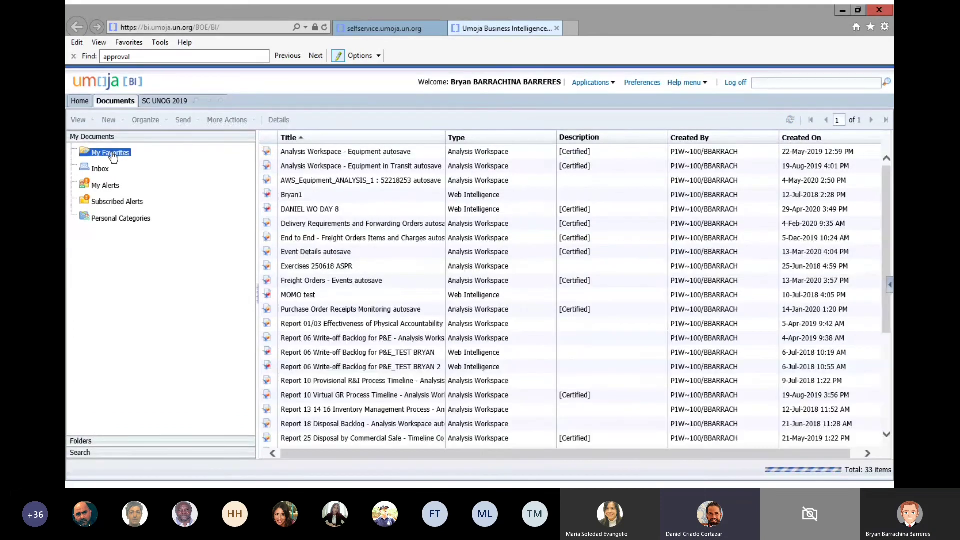
scroll(348, 231, down, 4)
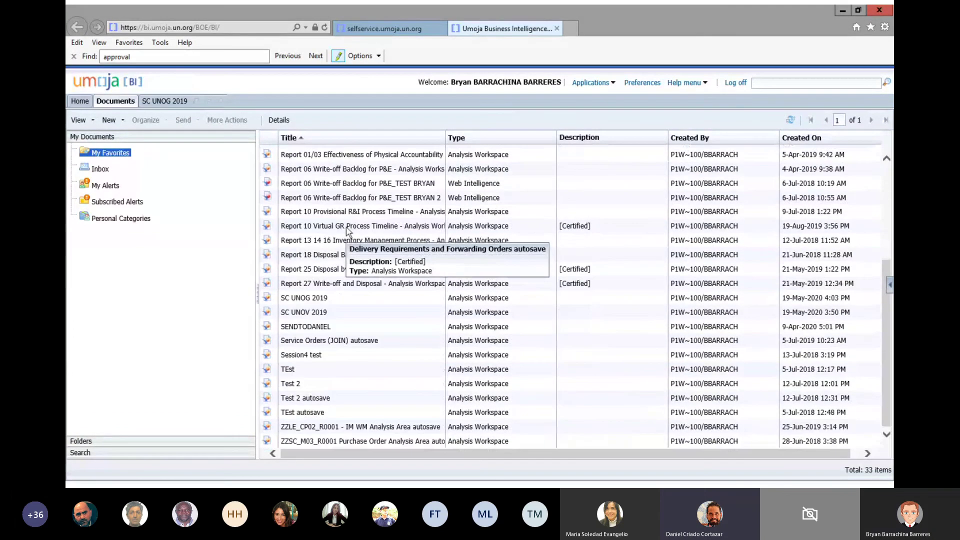
double_click(315, 311)
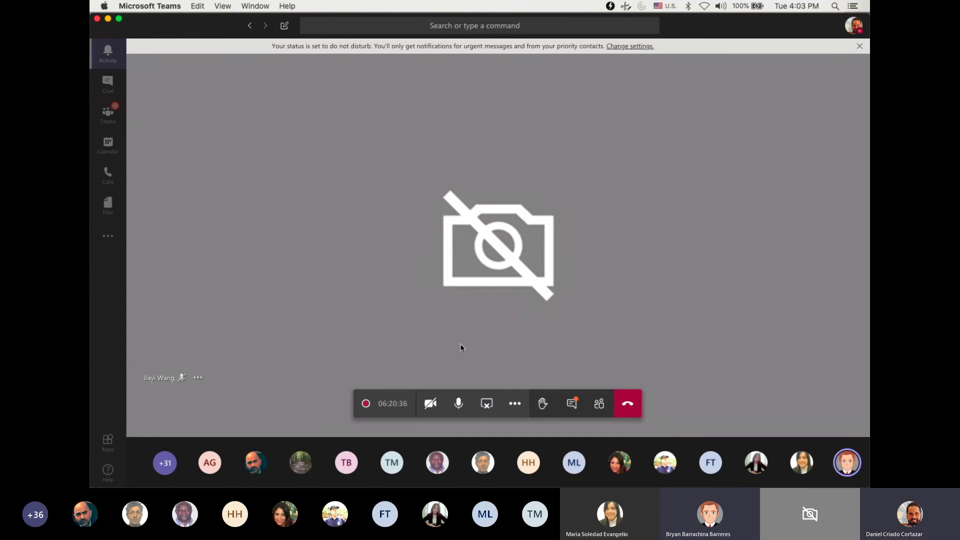
- Show PowerPoint slide 11's good-practice diagram, then open the Teams meeting chat
key(super+Tab)
key(super+Tab)
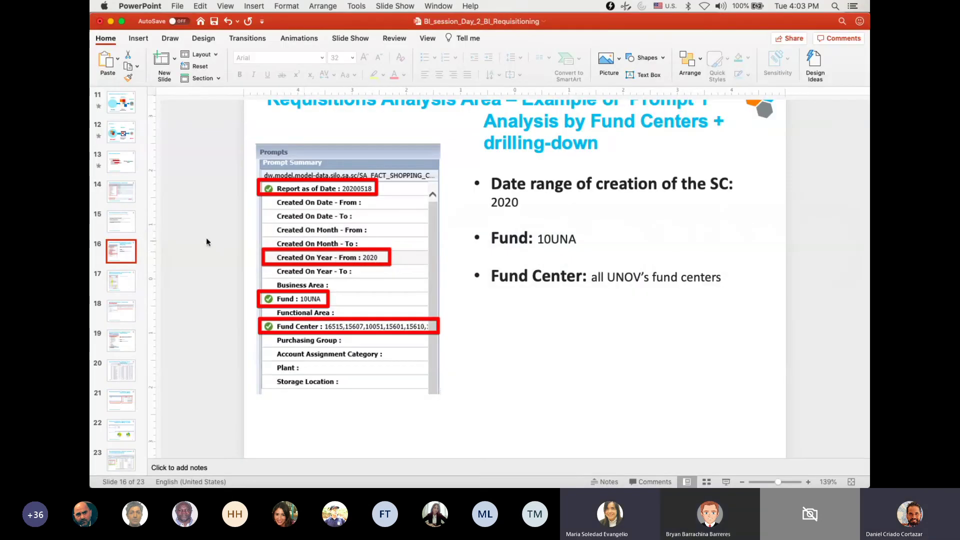
click(124, 113)
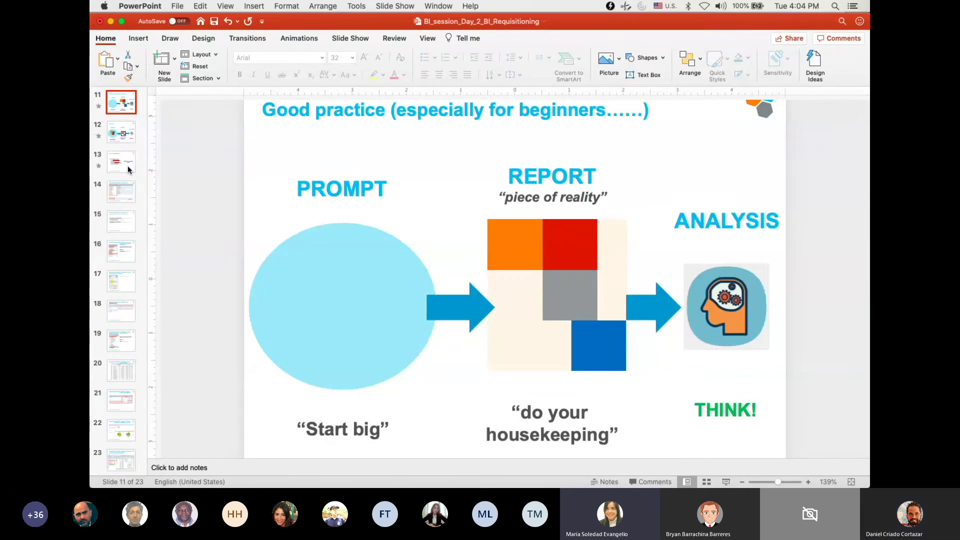
click(768, 439)
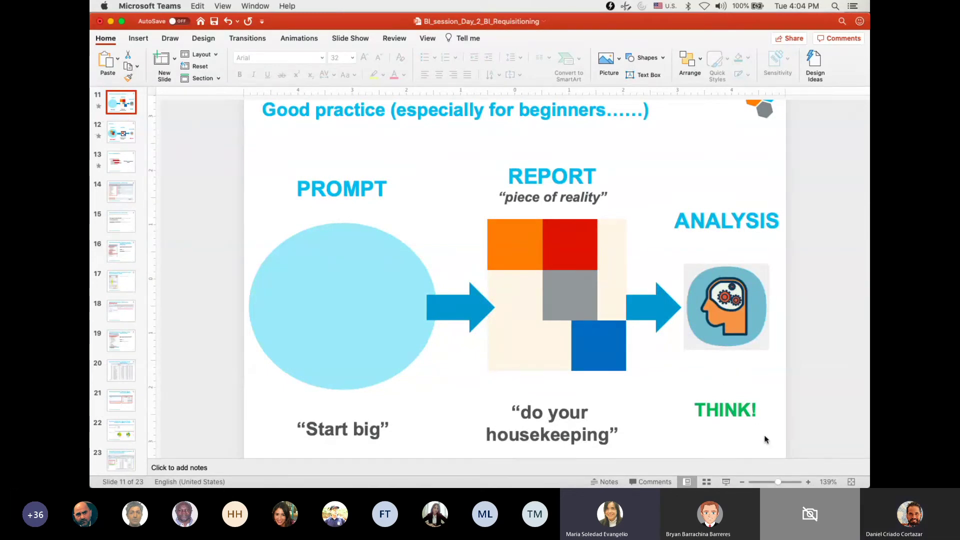
click(572, 403)
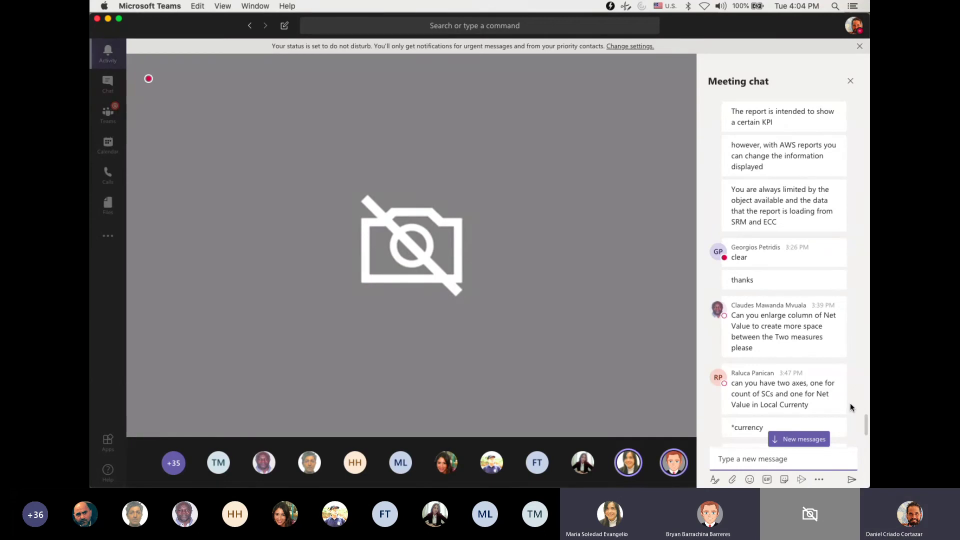
key(super+Tab)
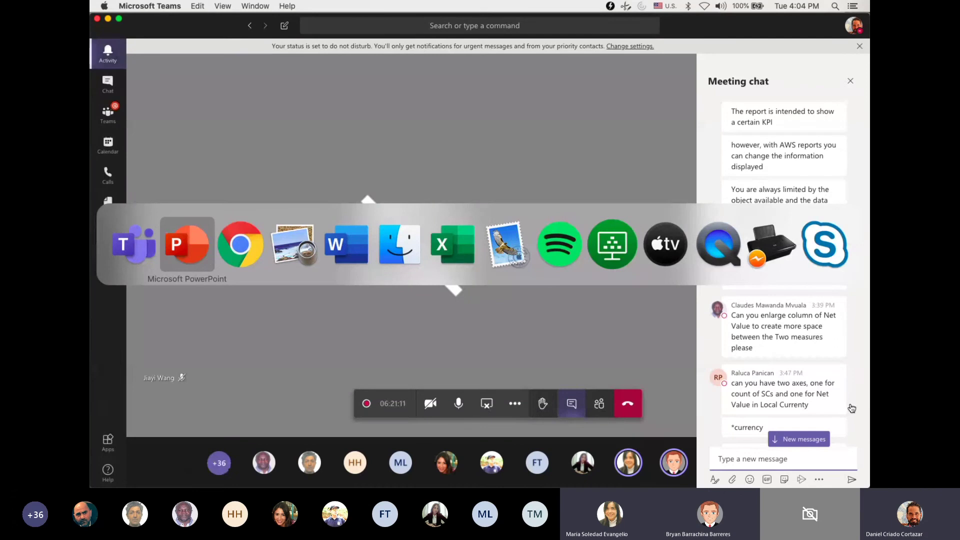
- Reload the timed-out Citrix portal, continue sign-in, and launch Umoja BI Portal from Umoja Admin Tools
key(super+Tab)
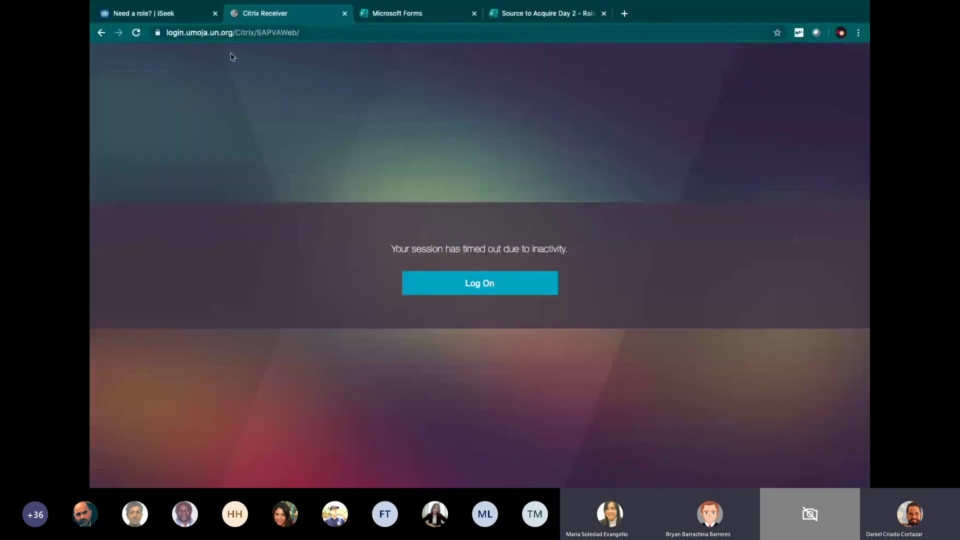
click(397, 33)
key(Return)
click(465, 247)
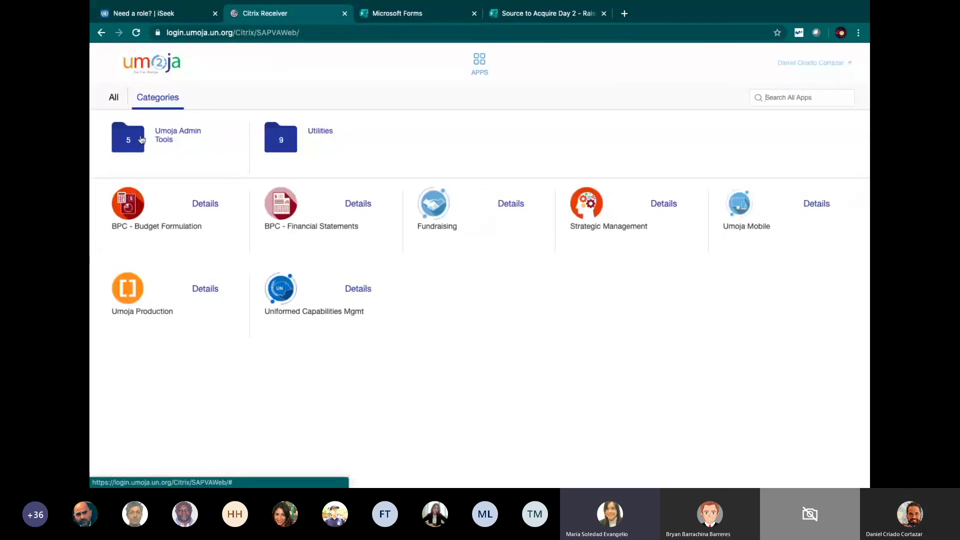
click(165, 135)
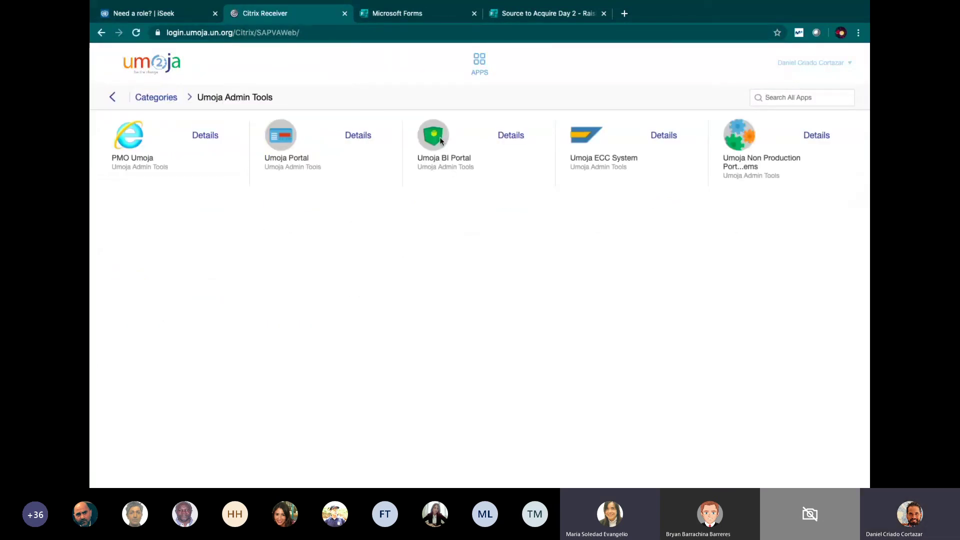
click(425, 141)
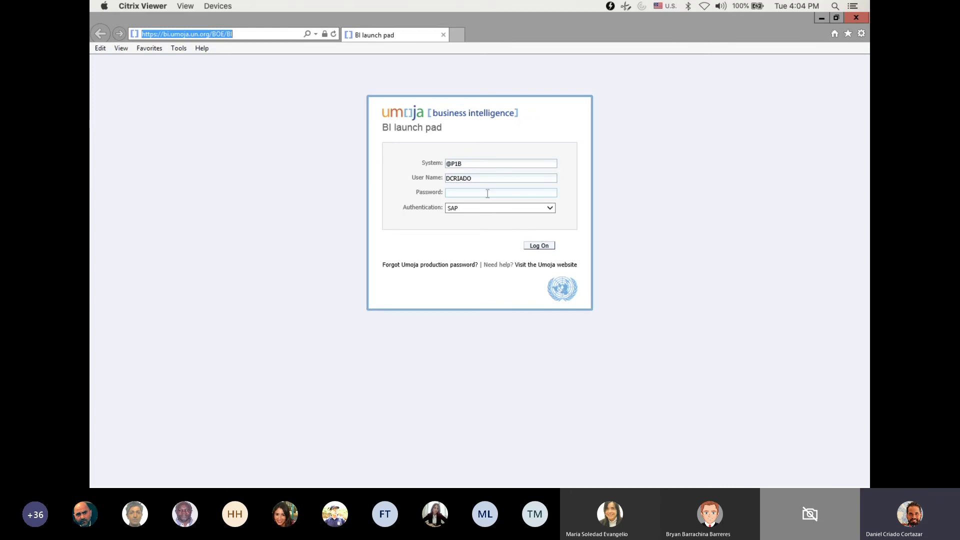
- Log in to the BI launch pad with the account password
click(488, 193)
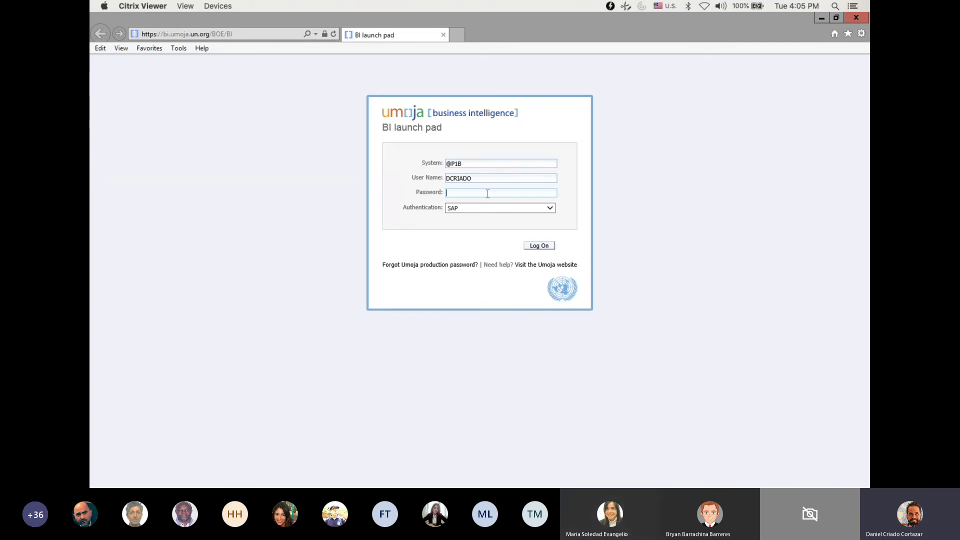
text(•••)
key(Return)
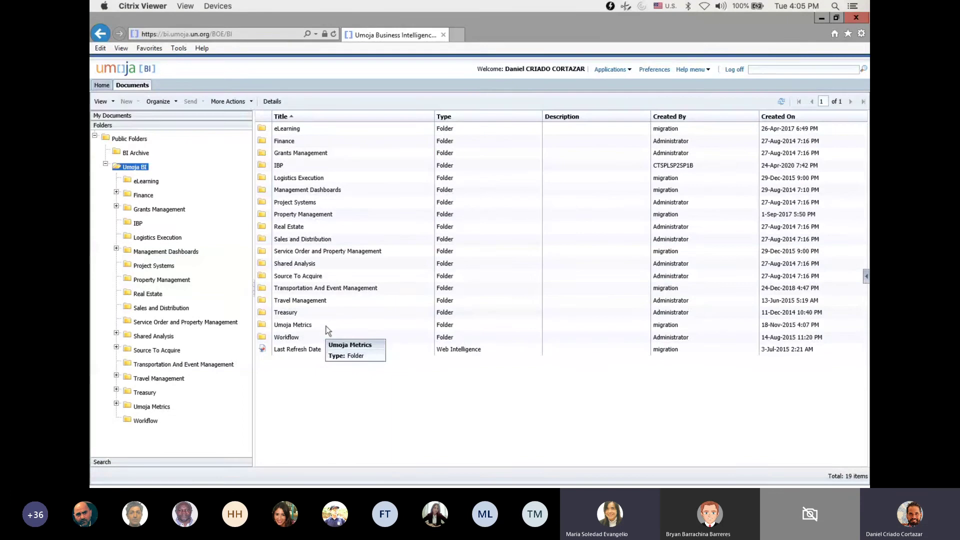
- Open the SC_UNODC_Ex_2 workspace from the My Favorites subfolder
click(125, 116)
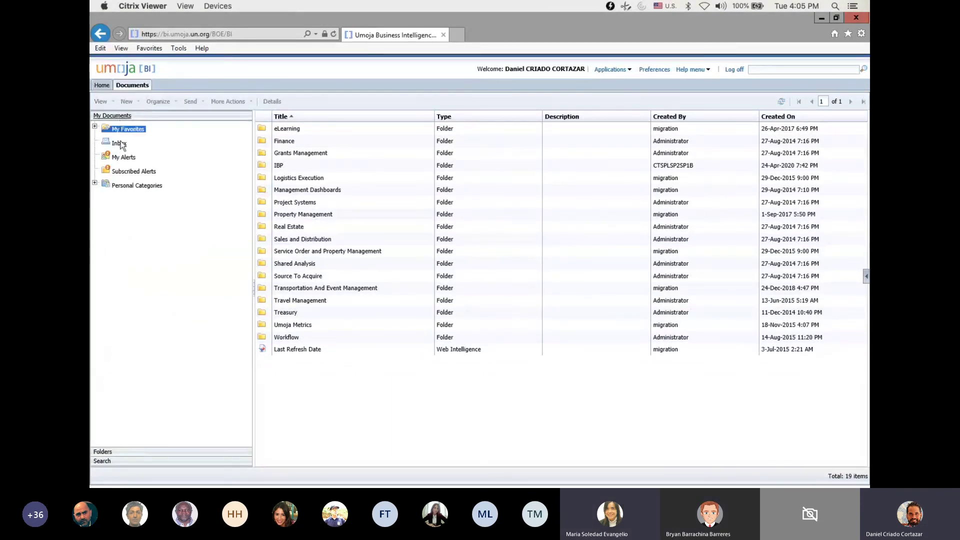
click(120, 144)
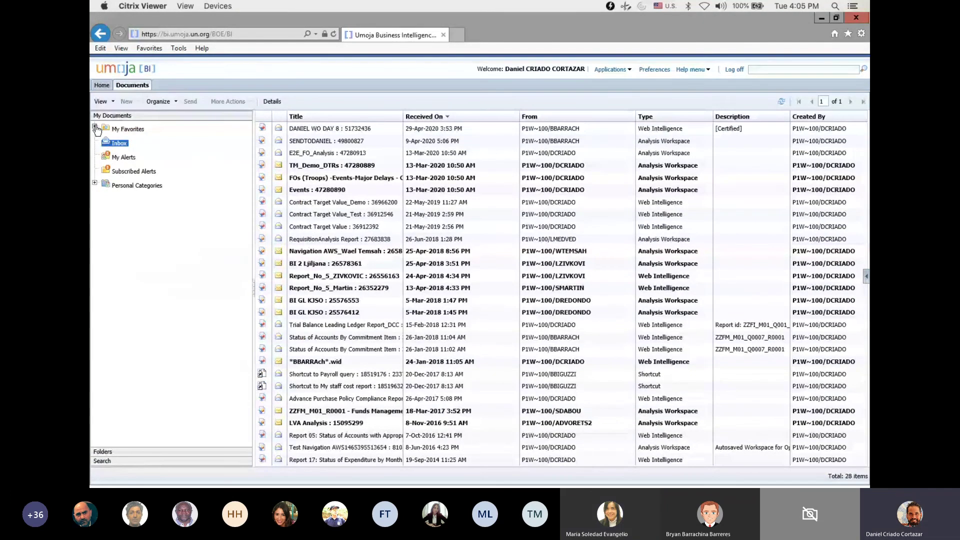
click(123, 132)
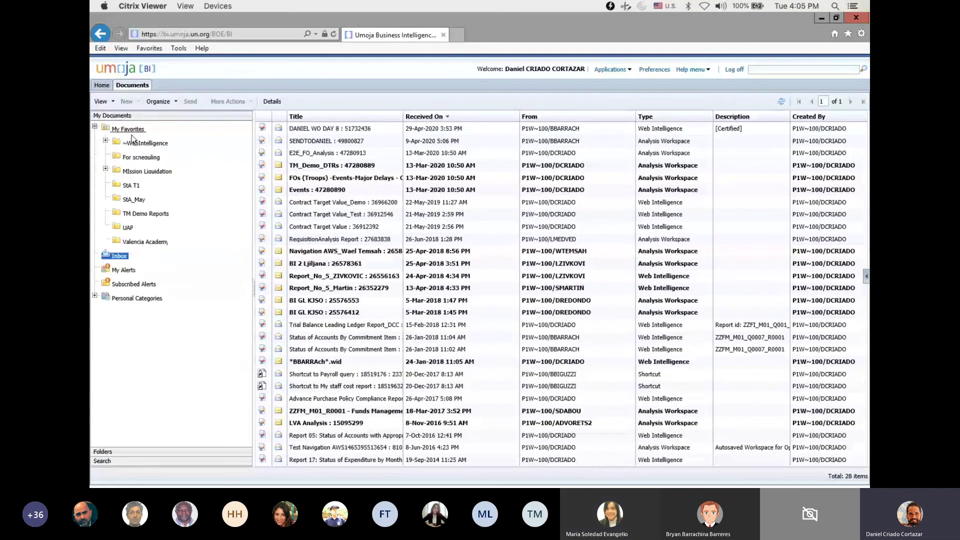
click(136, 188)
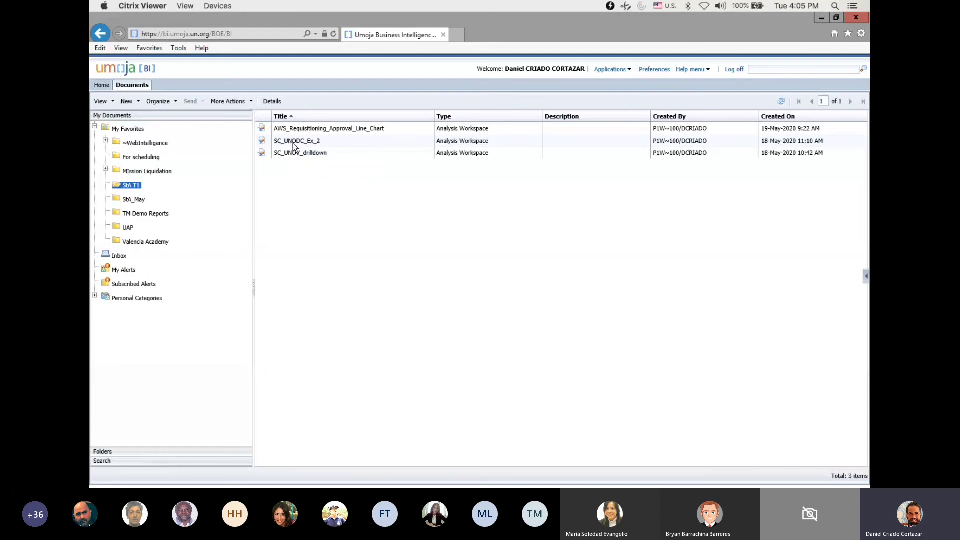
double_click(293, 142)
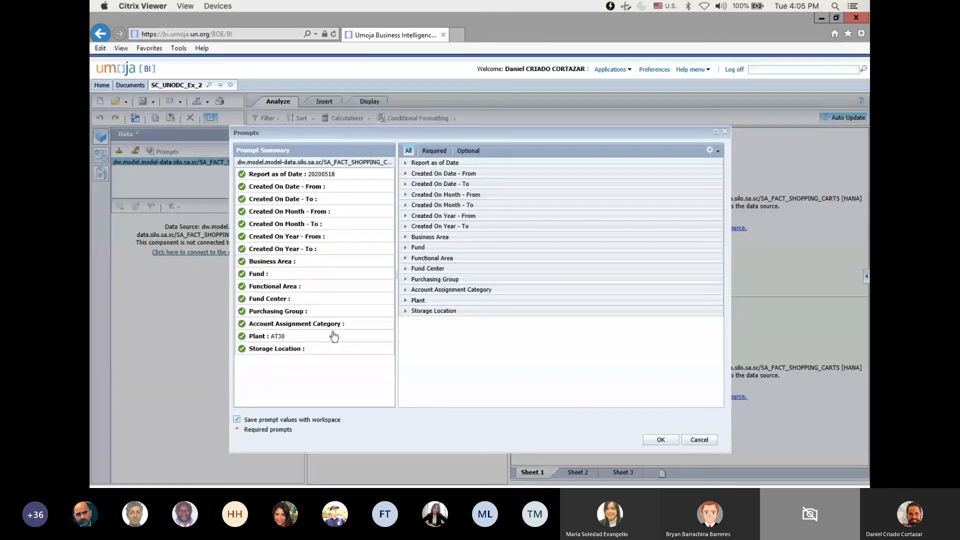
- Replace plant AT30 with LB30 : ESCWA in the Plant prompt and refresh the analysis
click(265, 338)
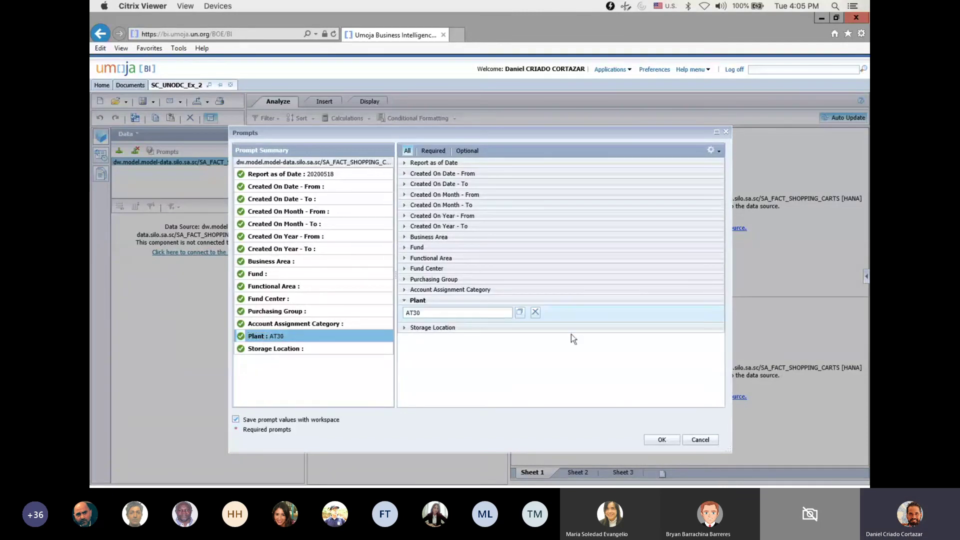
click(520, 313)
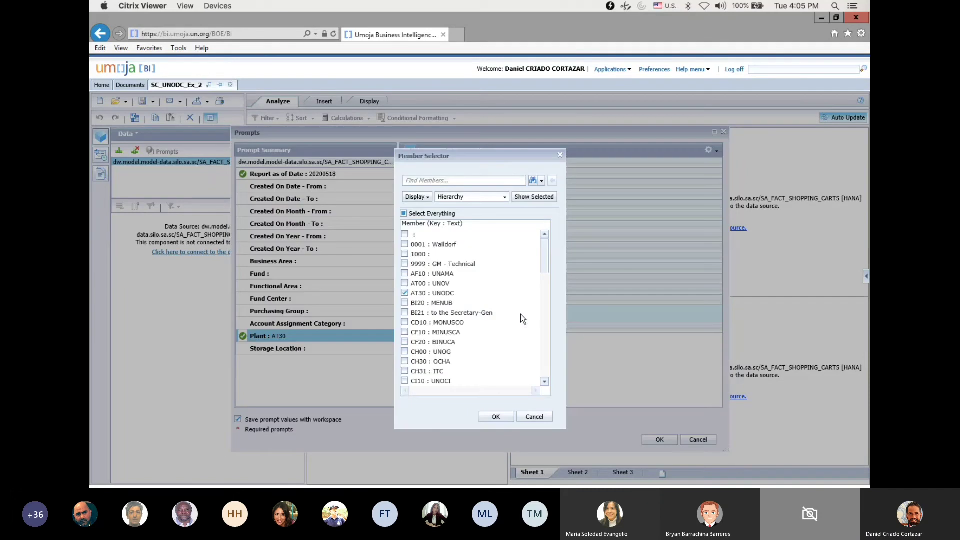
click(547, 329)
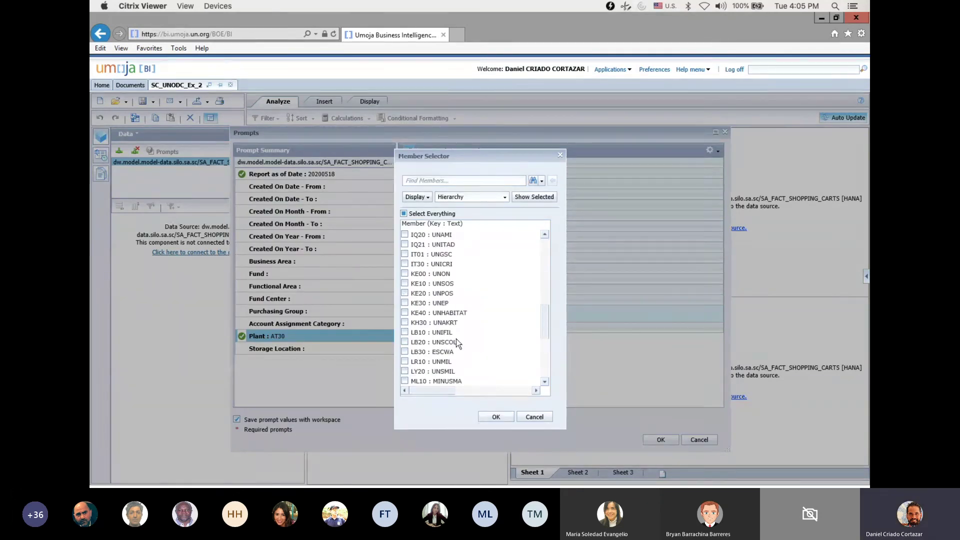
click(405, 351)
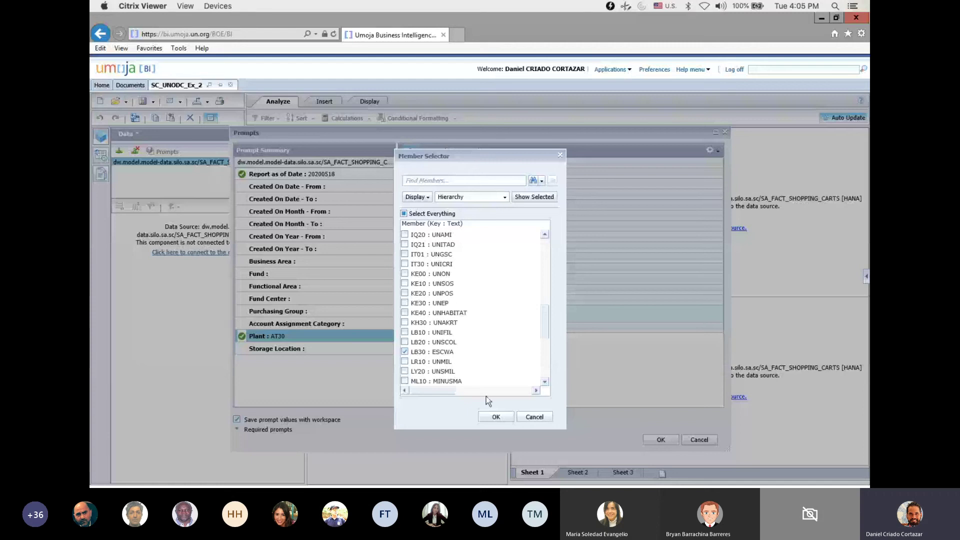
click(494, 417)
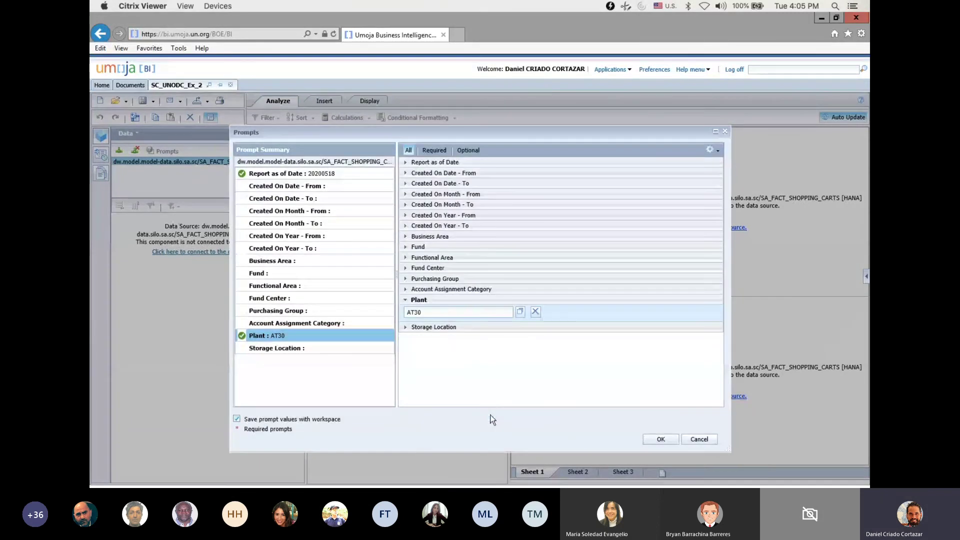
click(535, 311)
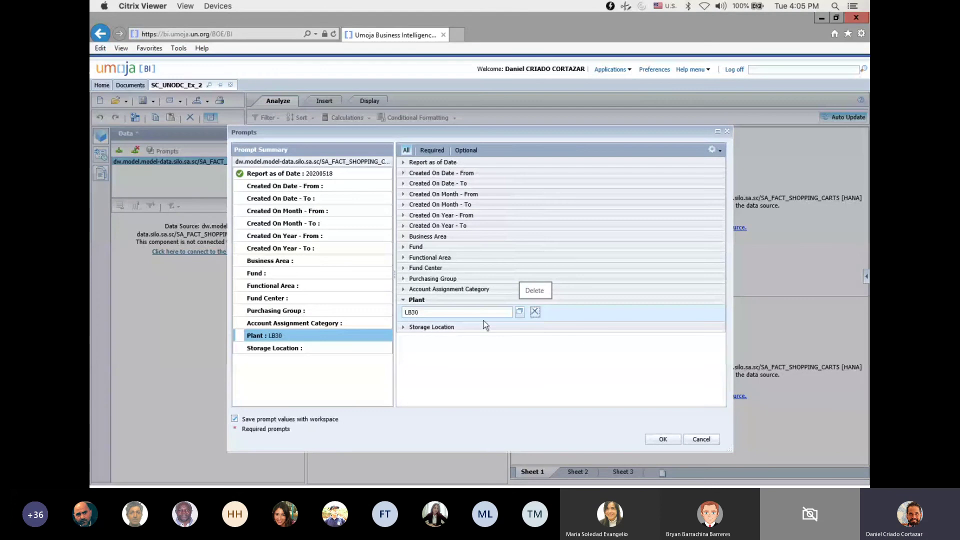
click(661, 439)
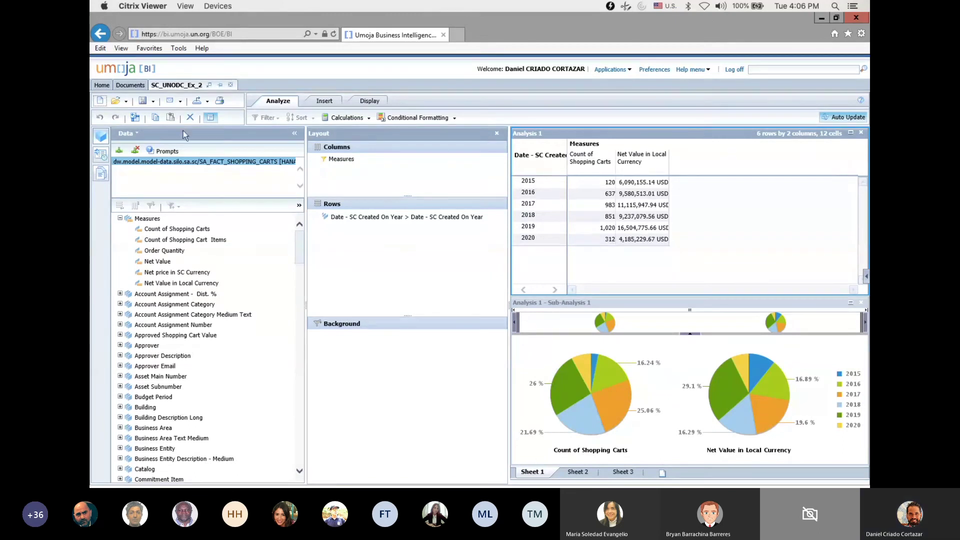
- Save the workspace in the StA T1 folder, renaming SC_UNODC_Ex_2 to SC_ESCWAP
click(153, 101)
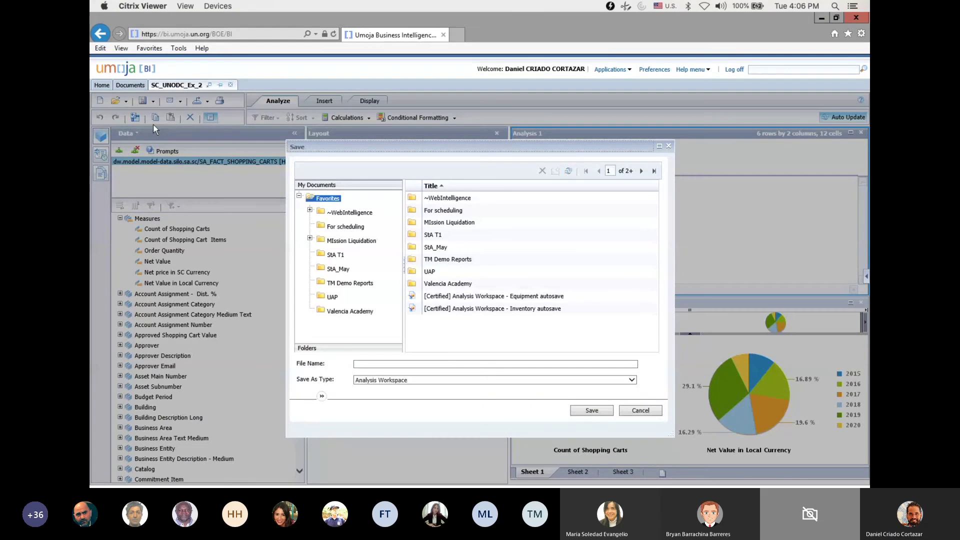
double_click(428, 235)
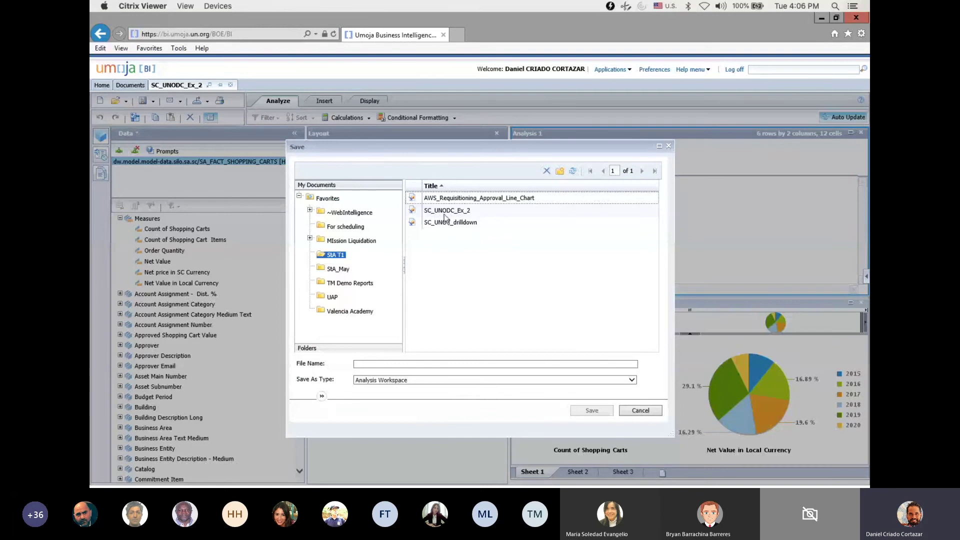
click(443, 214)
drag(403, 363, 377, 368)
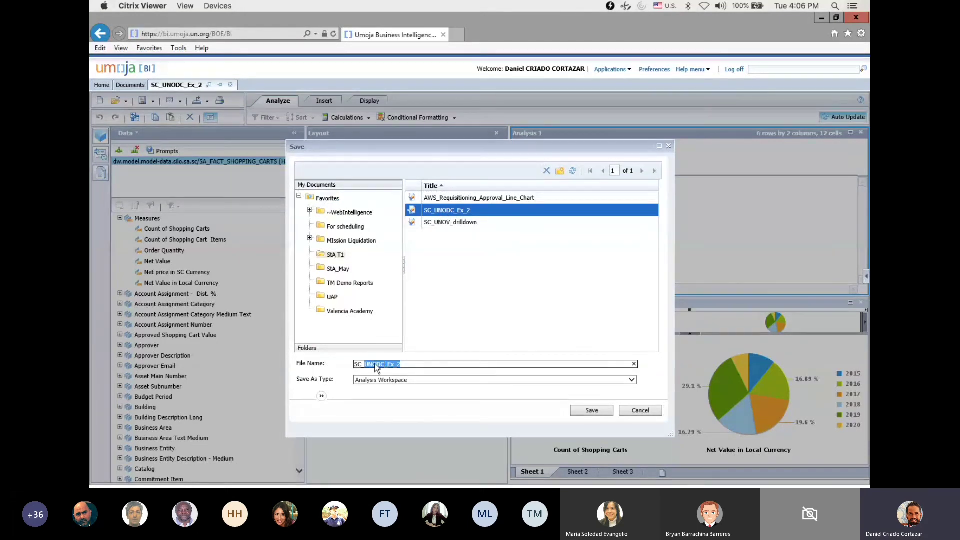
text(ESCWAP)
click(601, 410)
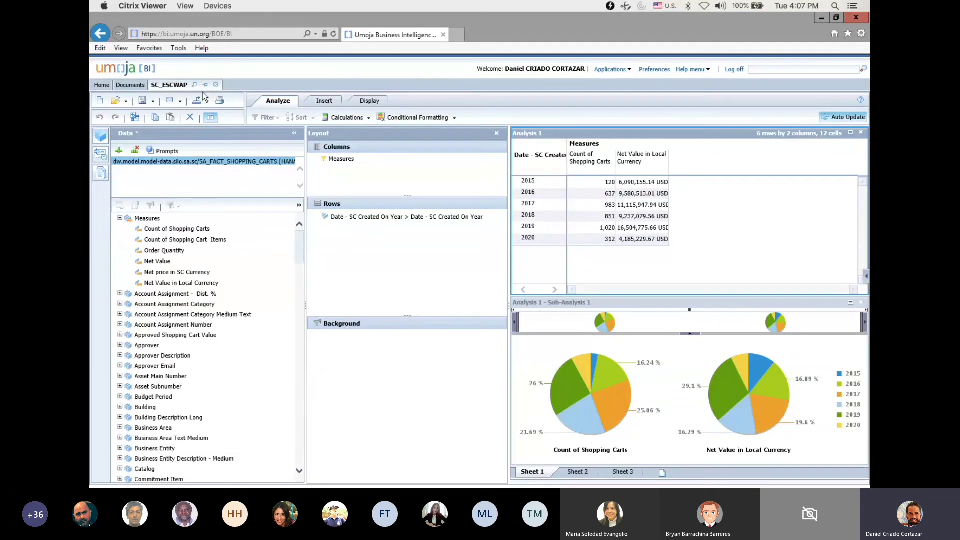
- Add Account Assignment Category to the table rows alongside year
scroll(186, 327, down, 15)
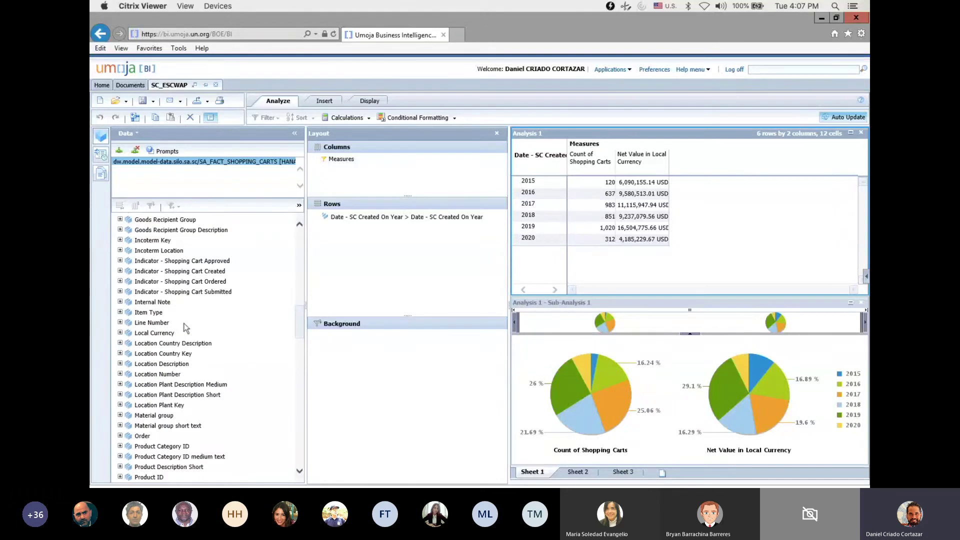
scroll(186, 328, down, 10)
scroll(185, 327, up, 20)
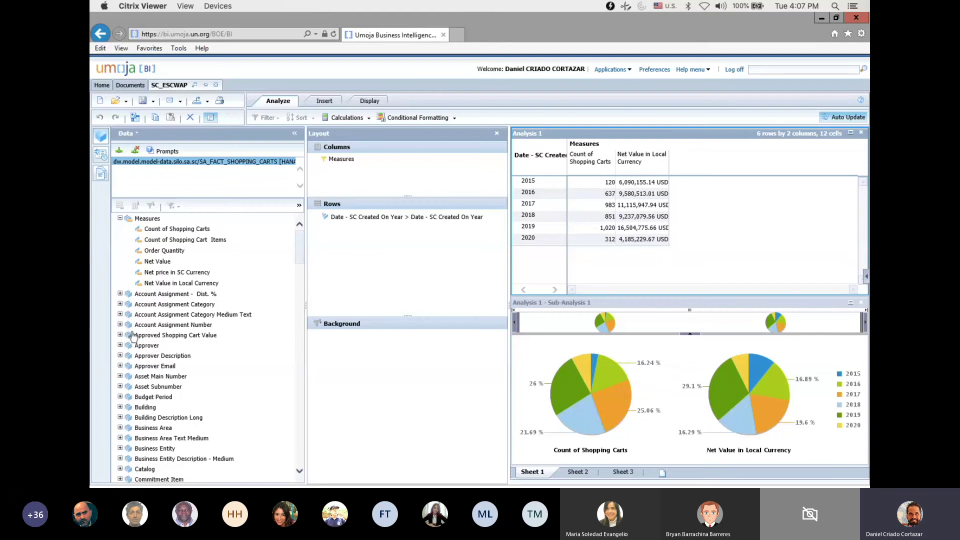
click(120, 305)
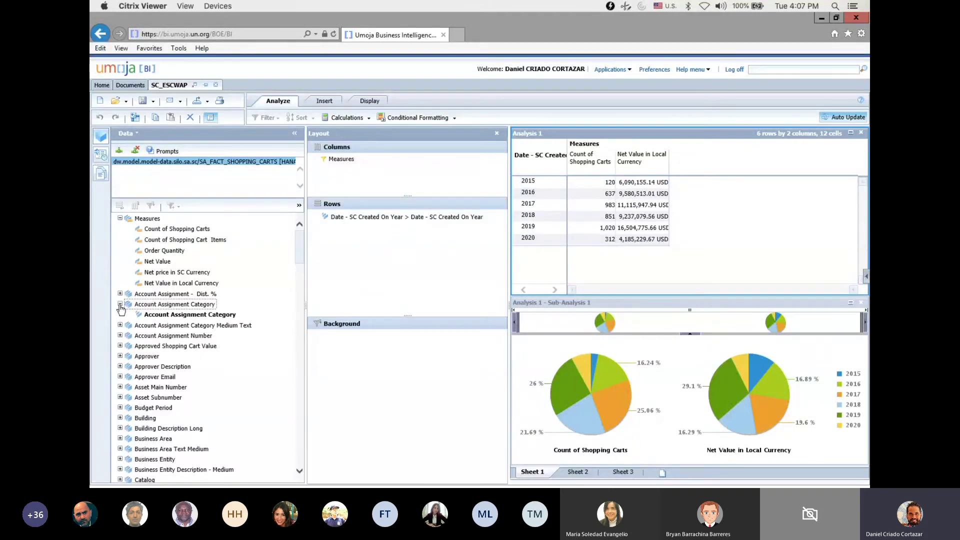
drag(173, 314, 373, 275)
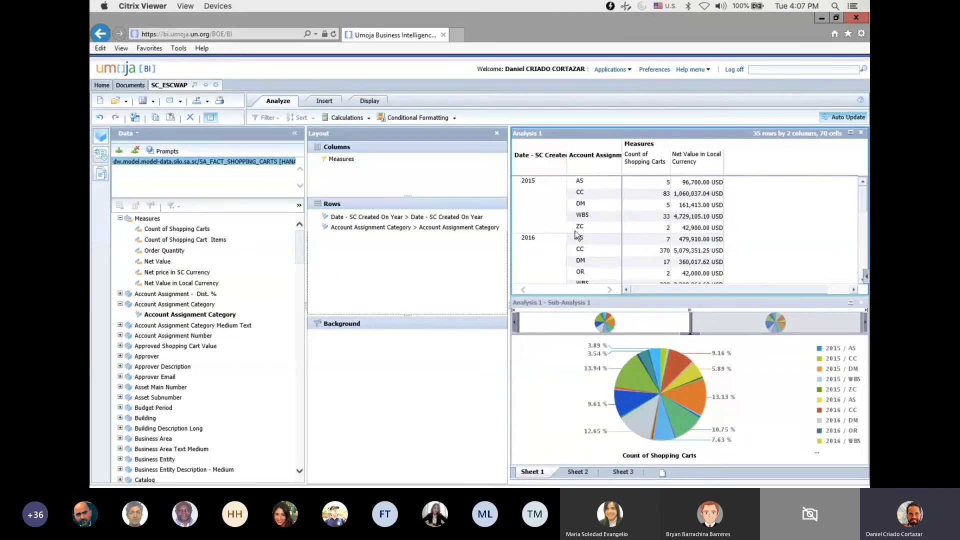
scroll(621, 209, down, 5)
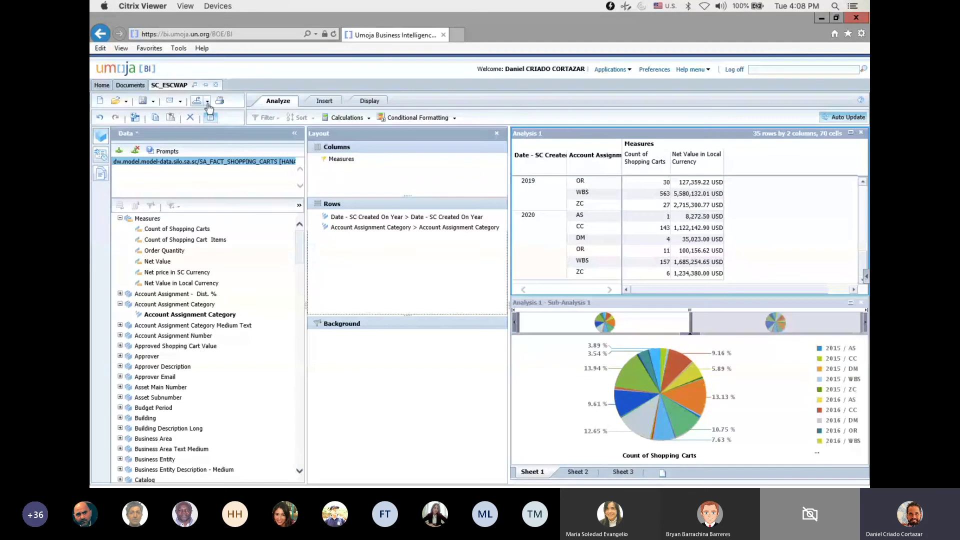
- Export the analysis and chart to XLSX and open the downloaded SC_ESCWAP workbook enlarged
click(207, 103)
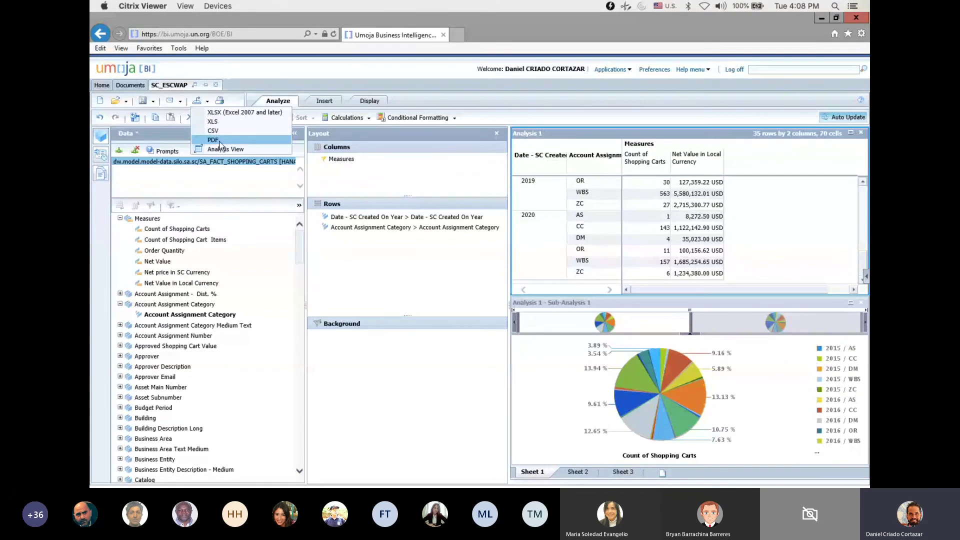
click(222, 112)
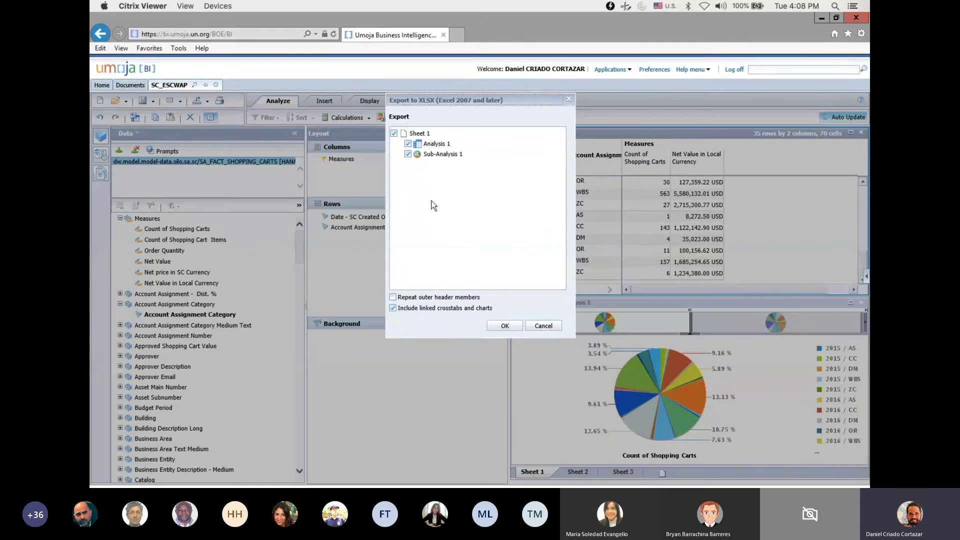
click(505, 327)
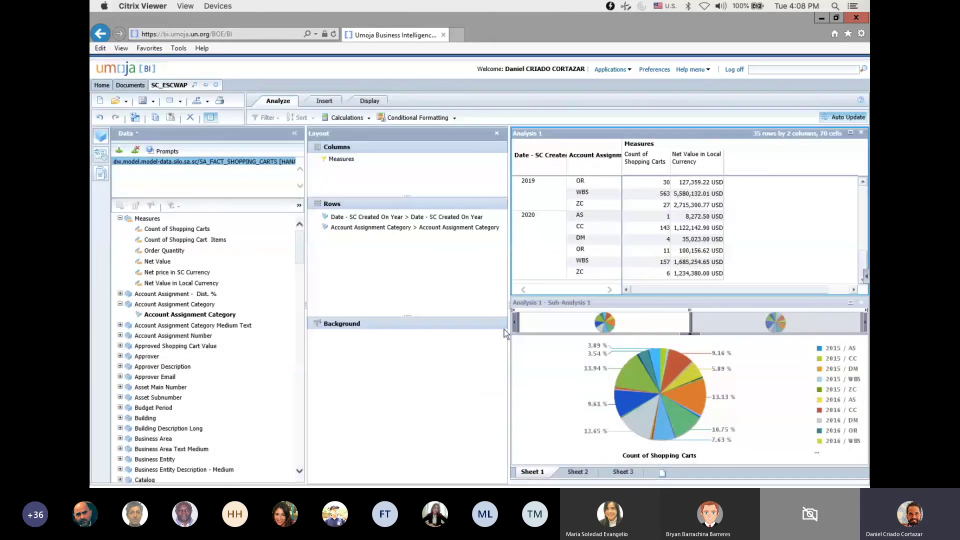
click(431, 239)
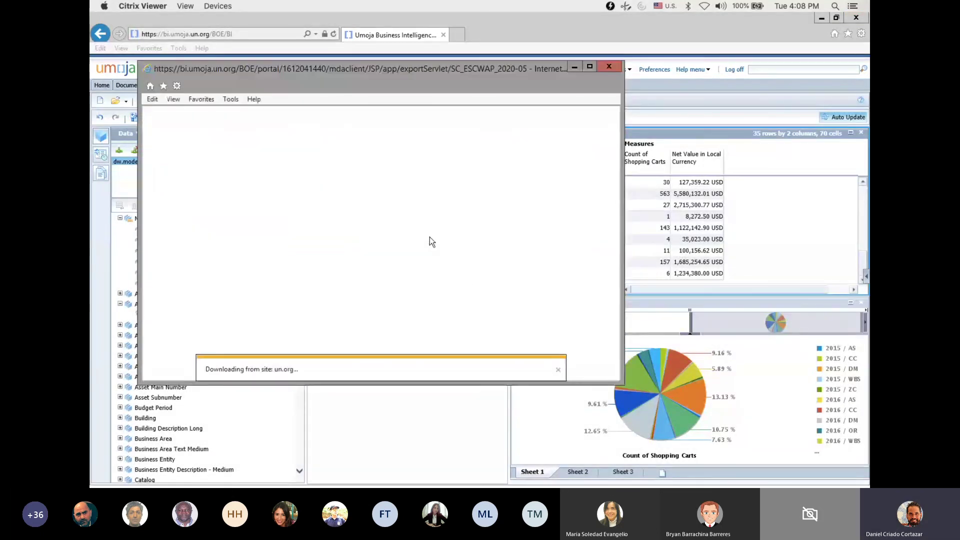
click(590, 68)
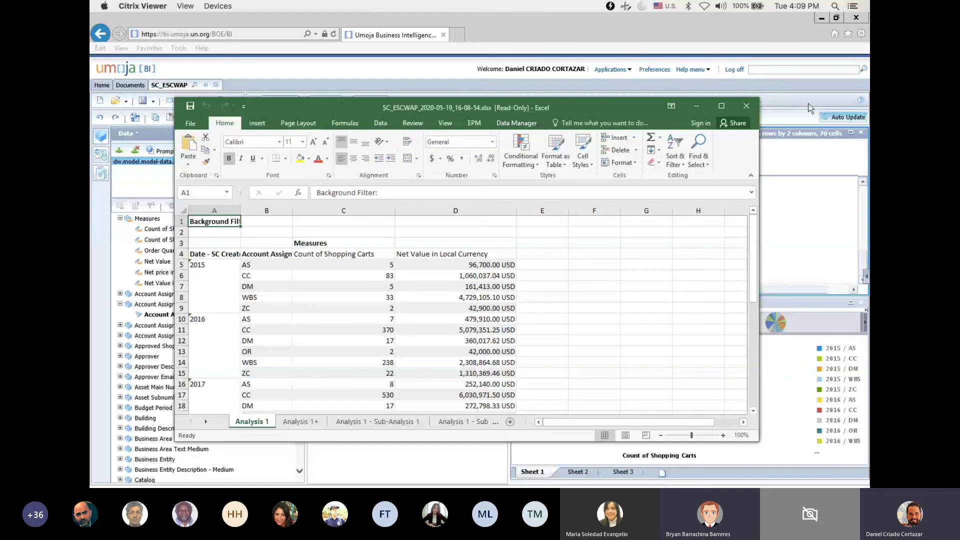
- Maximize the Excel export, check the 2015 CC and AS cart counts, then switch applications
click(721, 105)
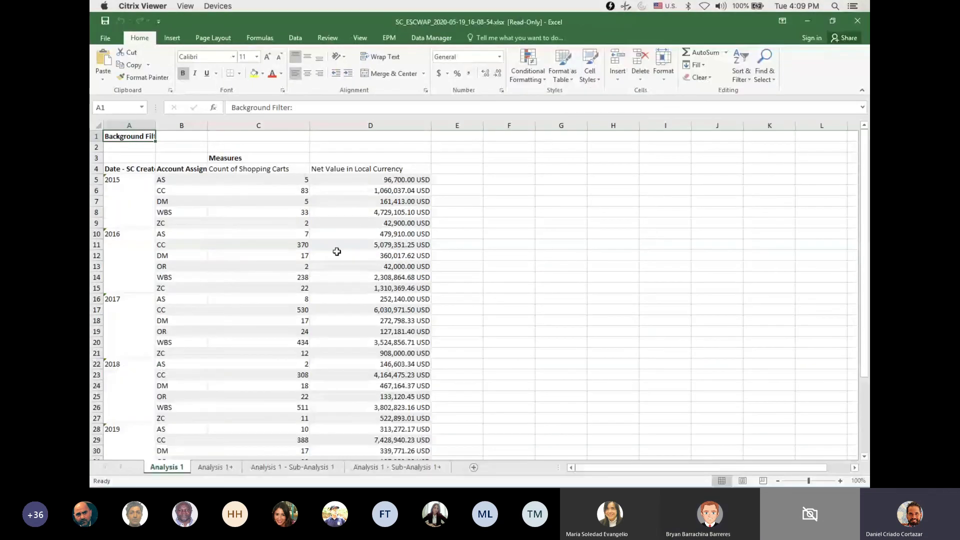
scroll(208, 215, down, 7)
scroll(208, 215, up, 7)
click(175, 189)
click(278, 188)
click(281, 179)
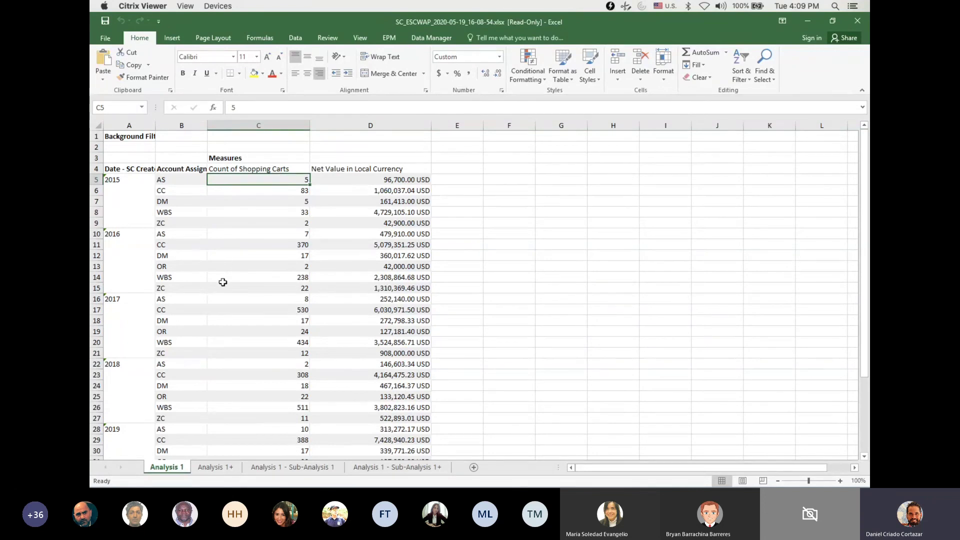
key(super+Tab)
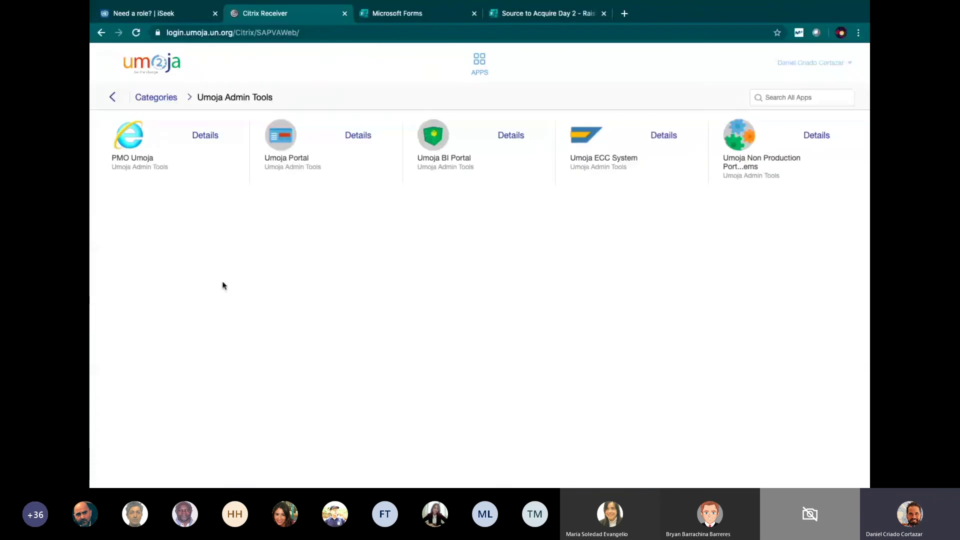
- Bring back the Umoja Business Intelligence app2 window from the Citrix Viewer Dock icon
key(super+Tab)
mouse_move(252, 483)
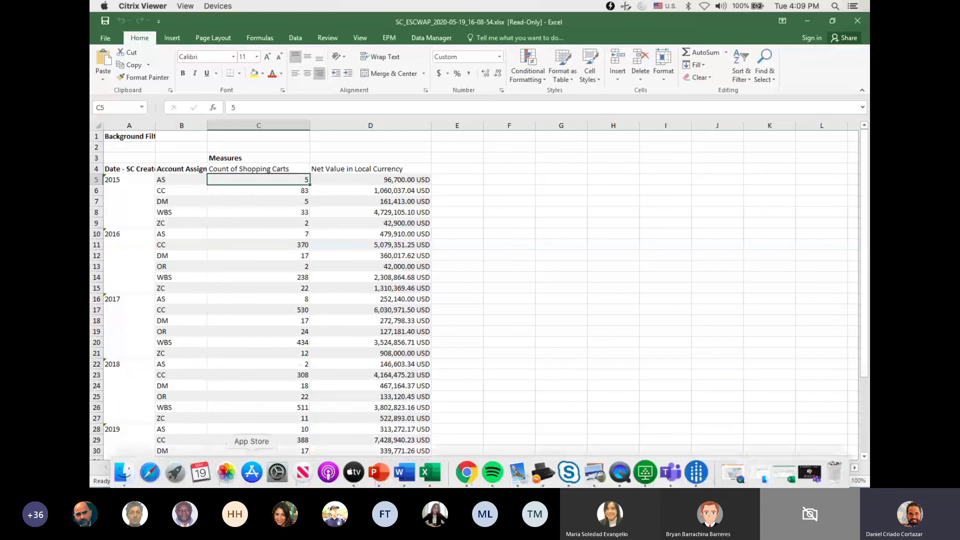
right_click(696, 473)
mouse_move(712, 400)
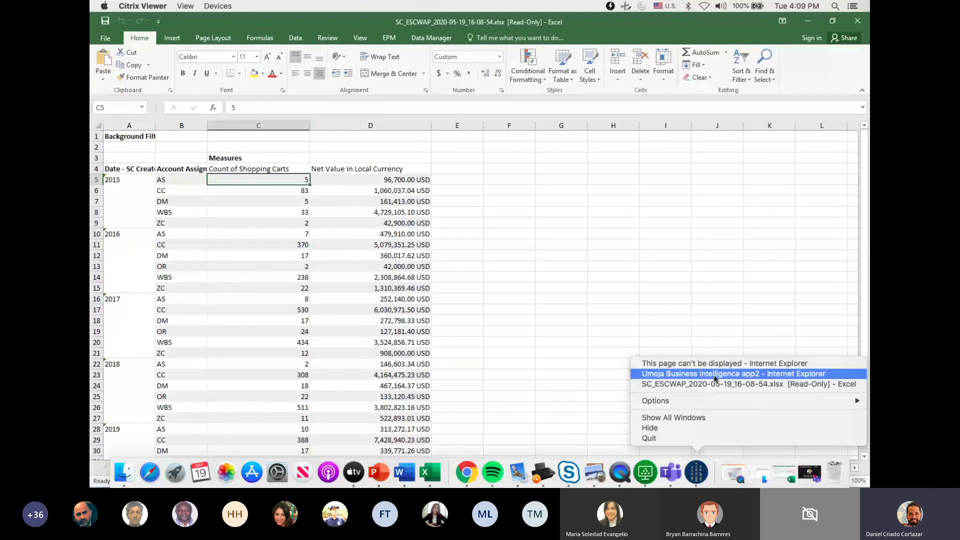
click(717, 375)
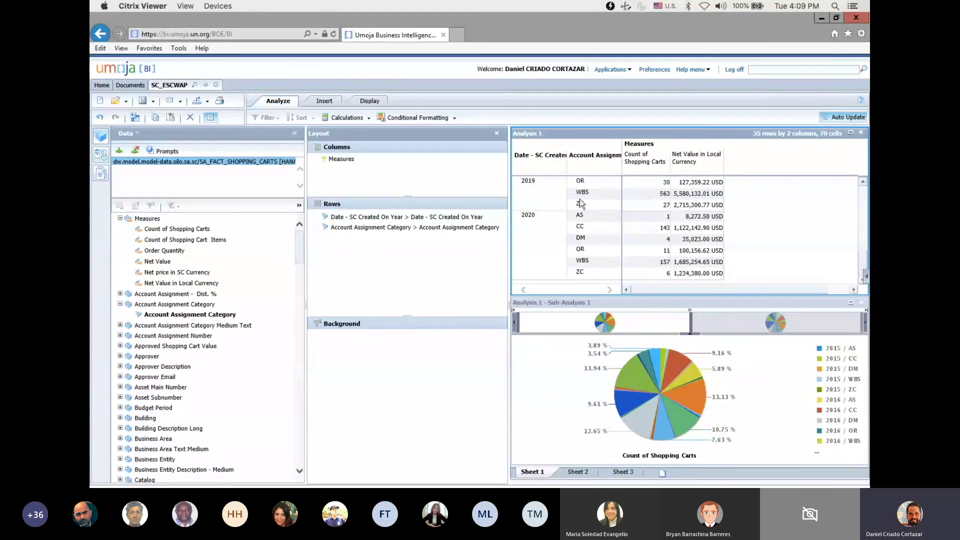
- Show totals in the table, adding a 3,923-cart grand total row
right_click(534, 181)
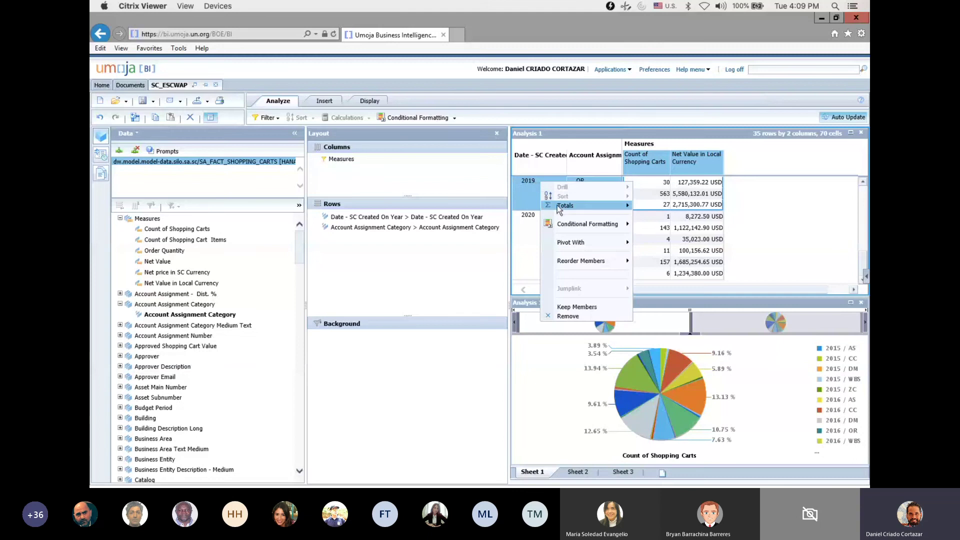
mouse_move(600, 205)
click(663, 207)
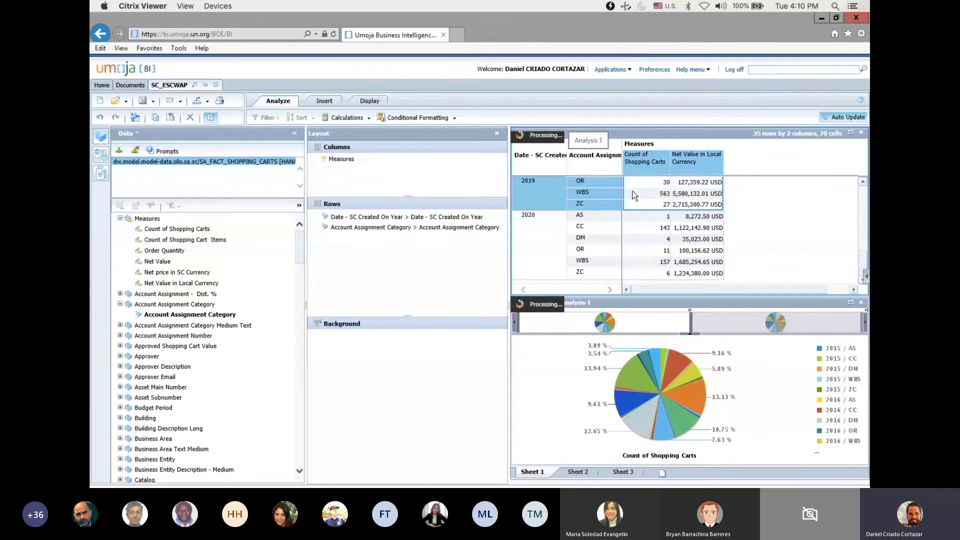
scroll(646, 214, down, 8)
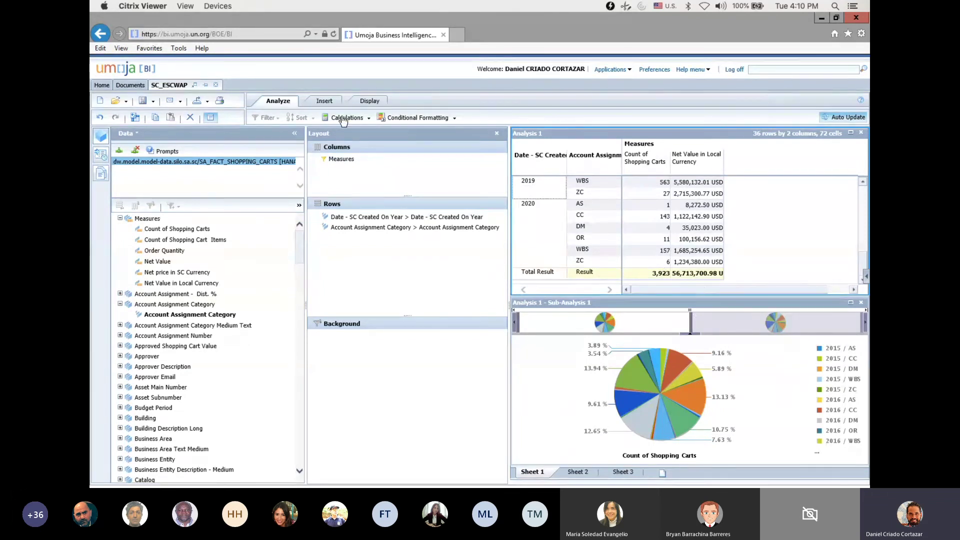
- Export the analysis to XLSX again and open the new workbook
click(206, 101)
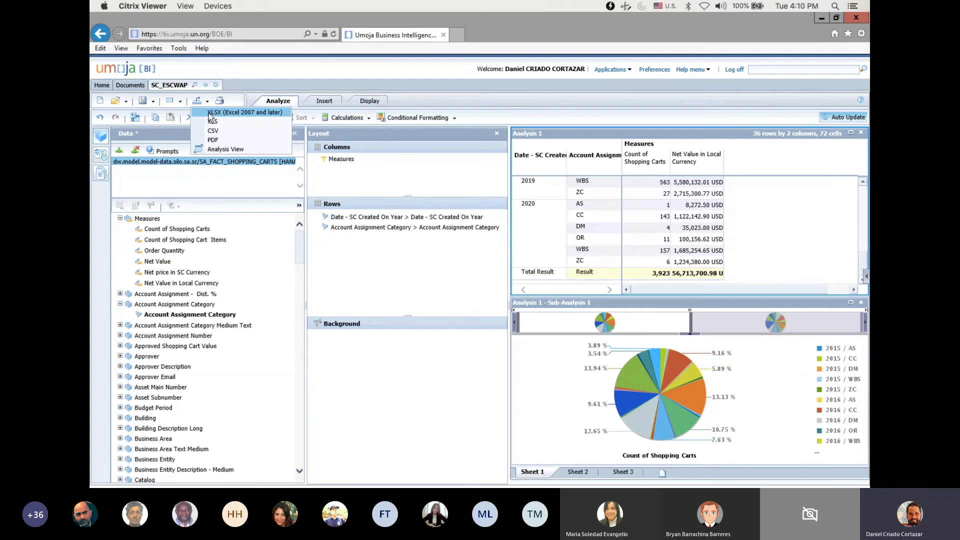
click(209, 113)
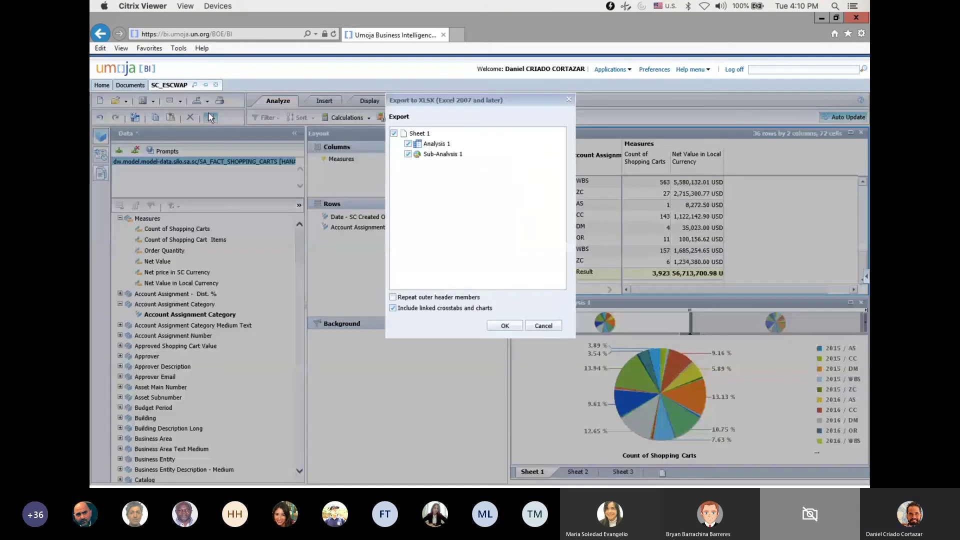
click(511, 329)
click(479, 231)
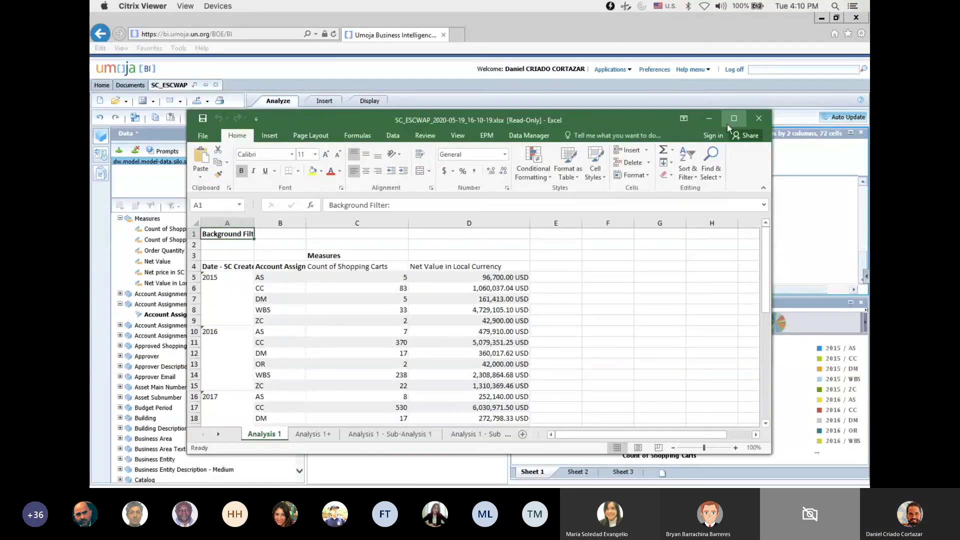
- Maximize the workbook and inspect C40 to see whether the 3923 total is a formula
click(733, 118)
scroll(315, 350, down, 14)
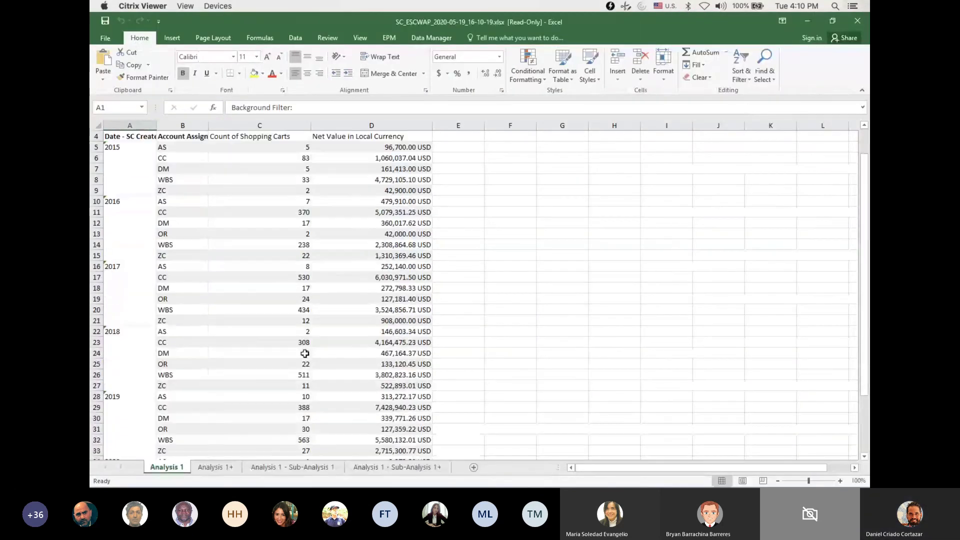
scroll(305, 354, up, 2)
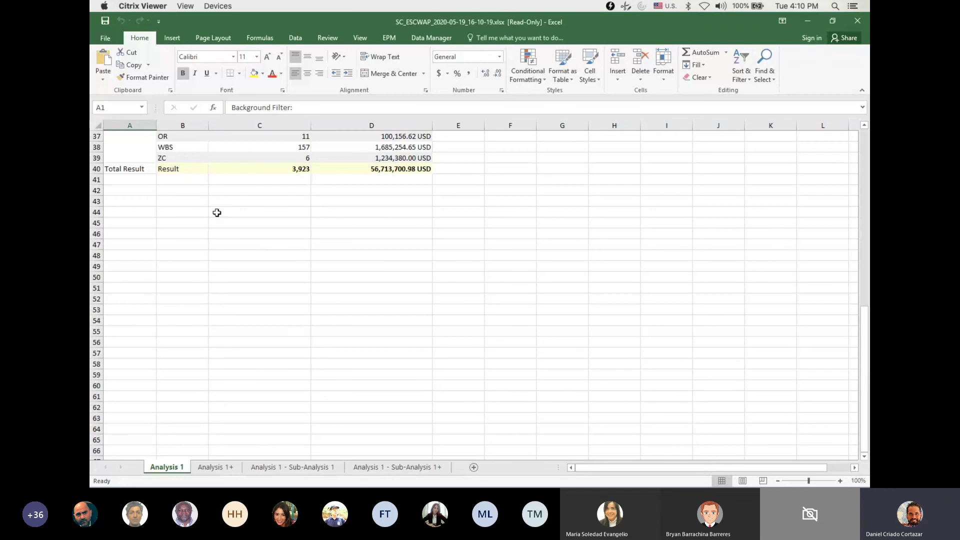
click(193, 170)
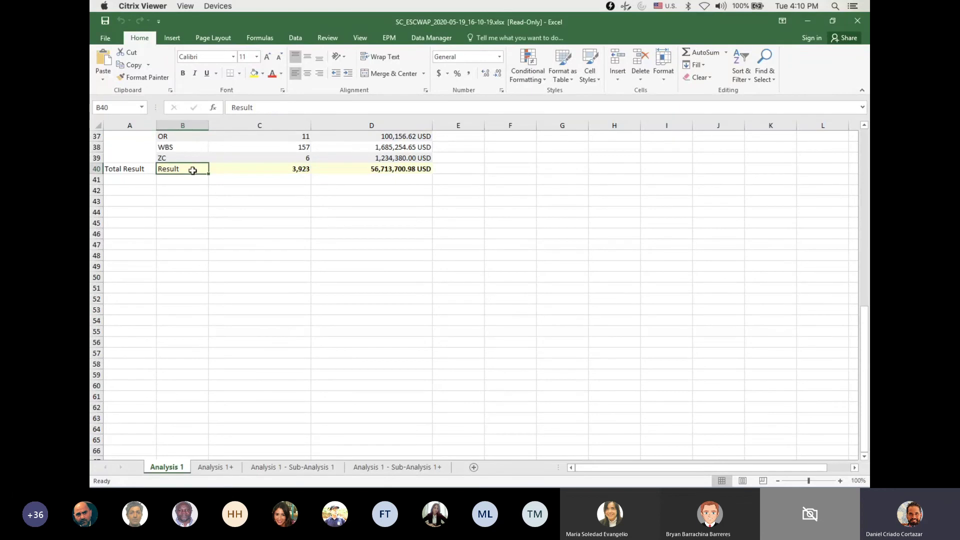
click(248, 168)
double_click(230, 108)
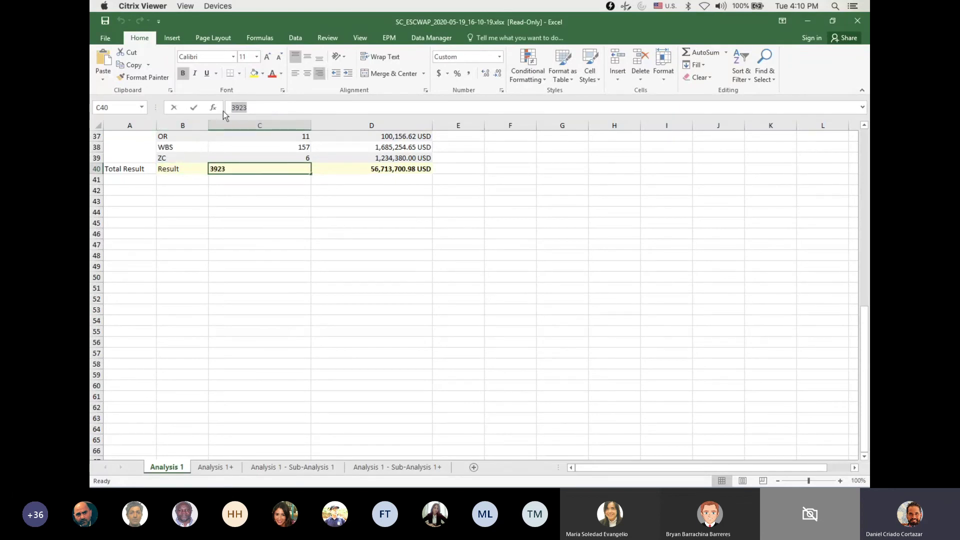
click(325, 198)
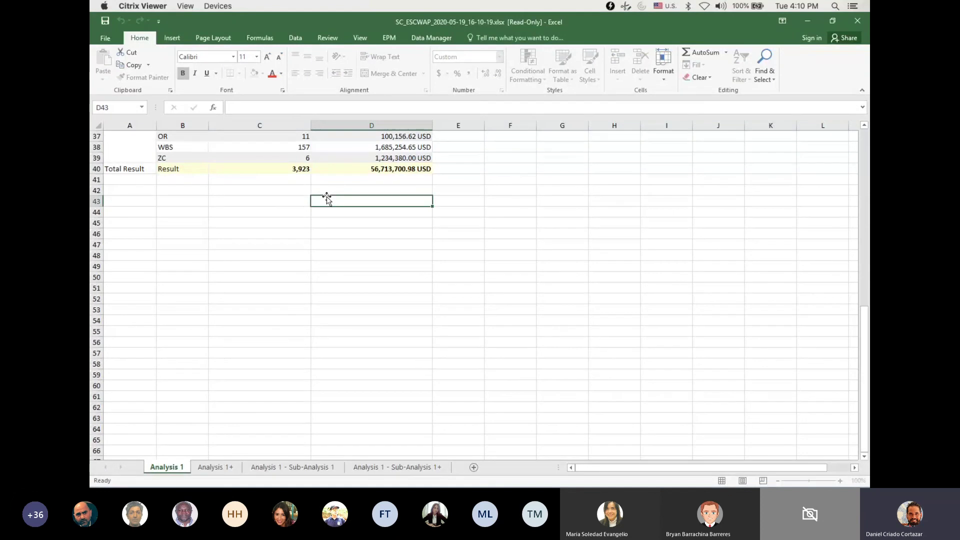
- Recheck the C40 cart total and select the 2020 OR cart count in C37
scroll(297, 169, up, 1)
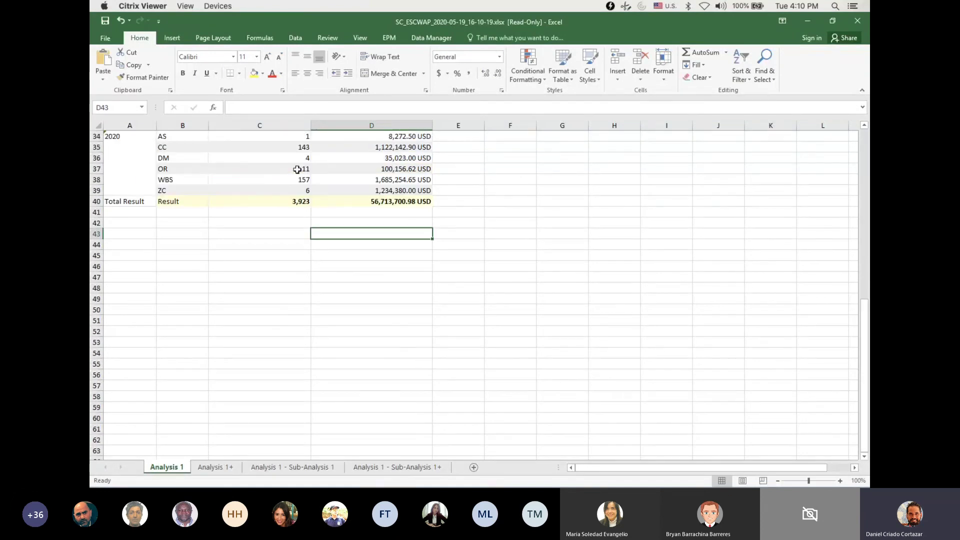
scroll(297, 169, up, 11)
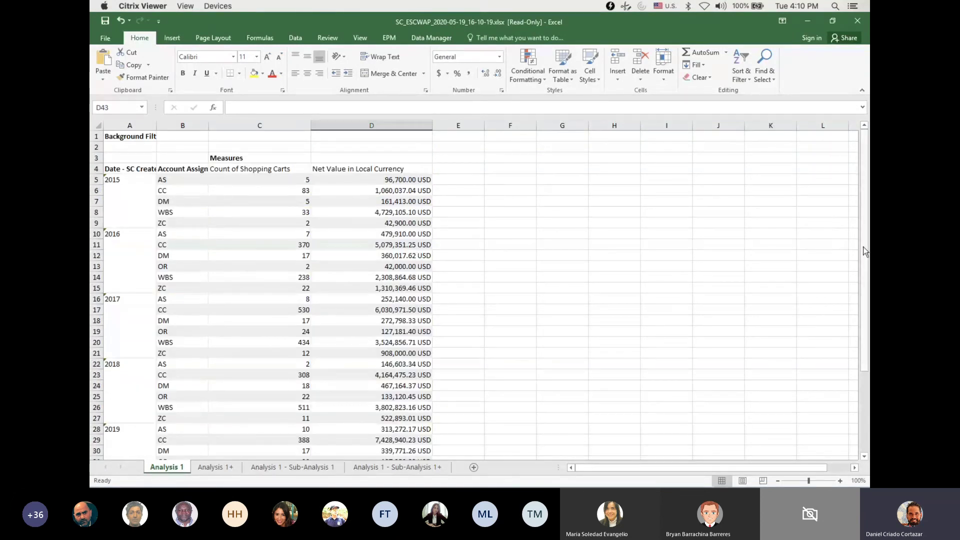
drag(863, 247, 863, 298)
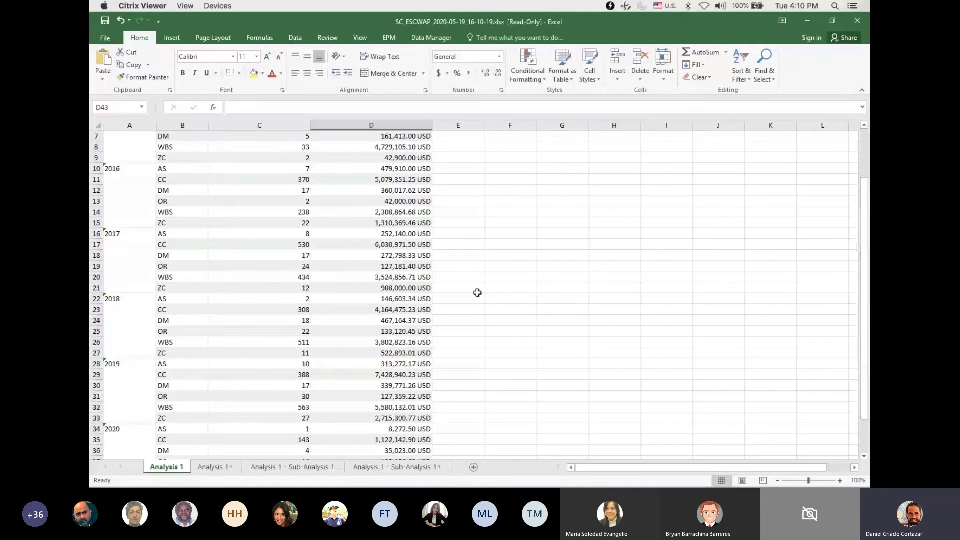
scroll(322, 295, down, 9)
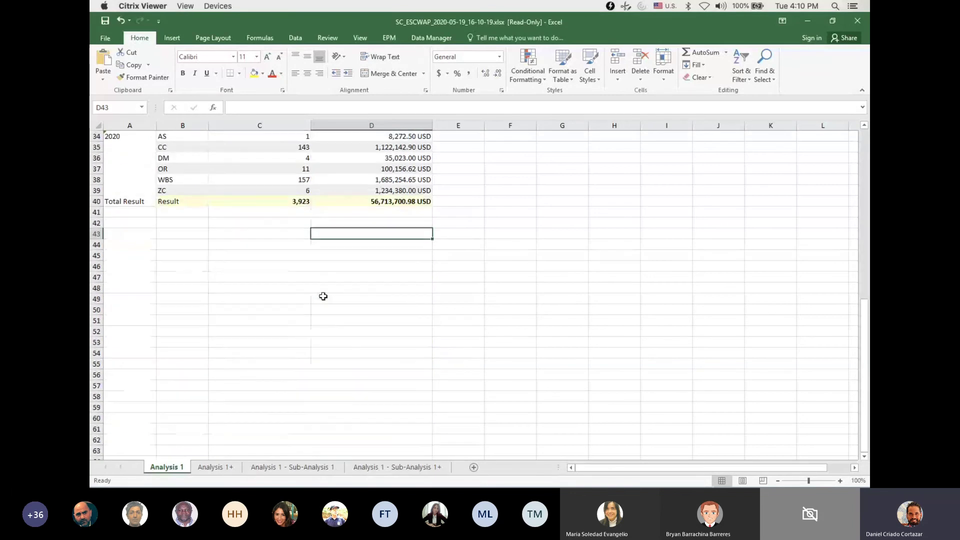
click(290, 200)
click(289, 166)
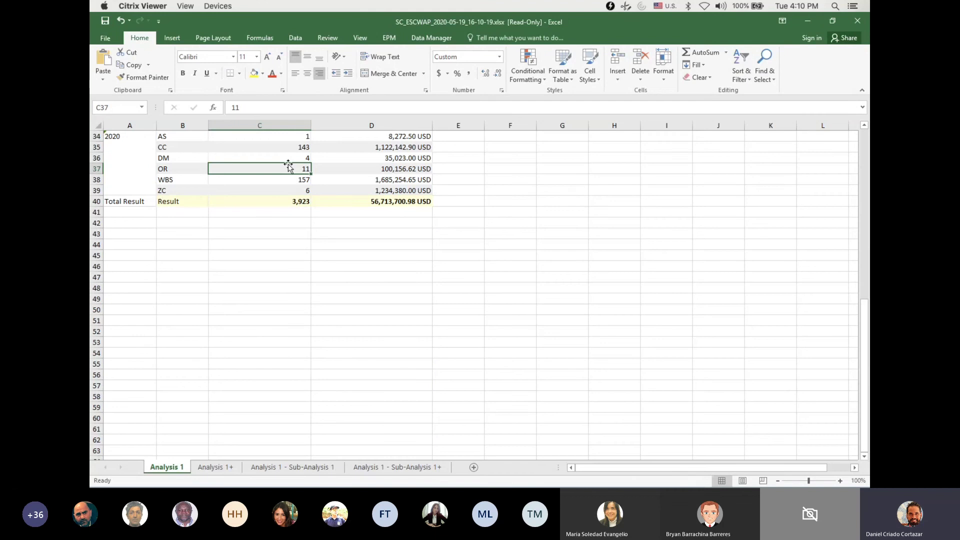
- Test C37 with 123 to see if the total updates, then restore it to 11
text(12)
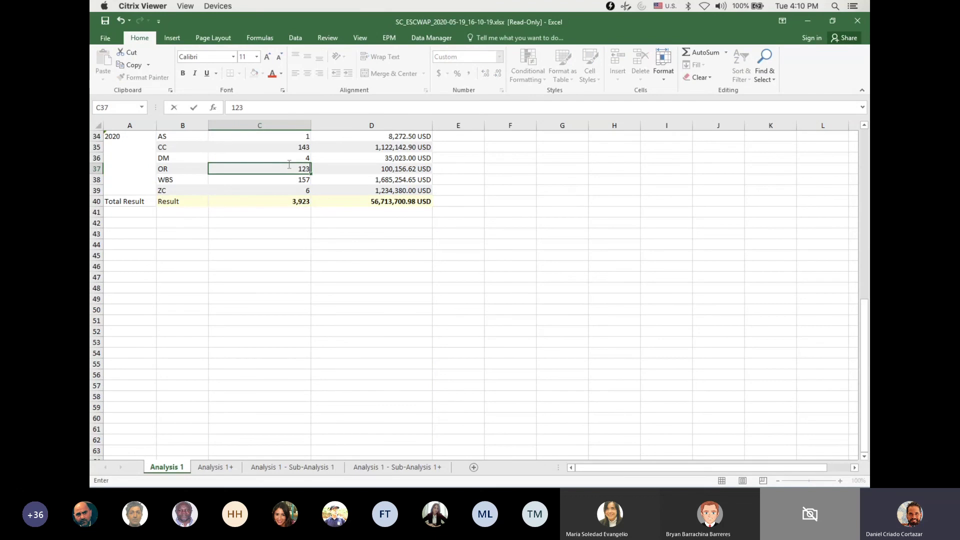
text(3)
key(Return)
click(295, 203)
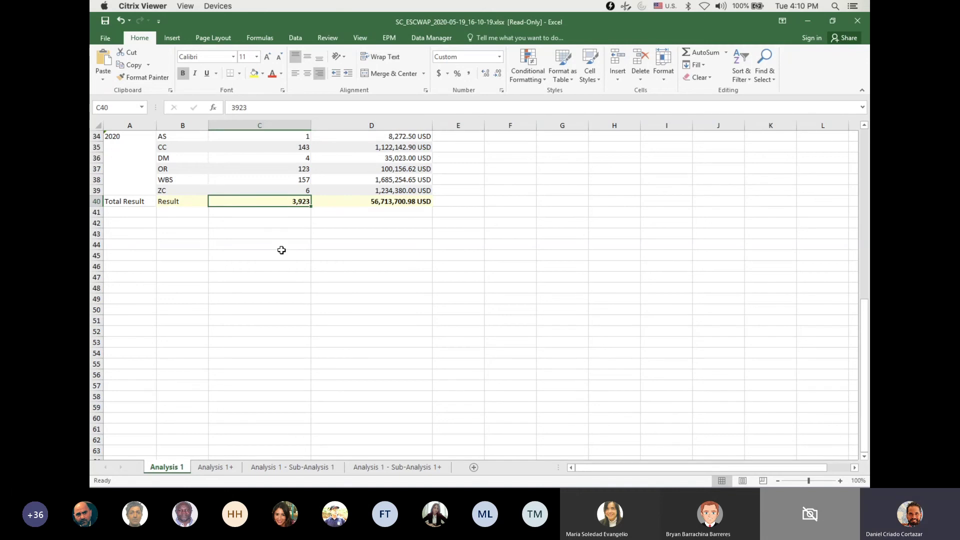
click(300, 169)
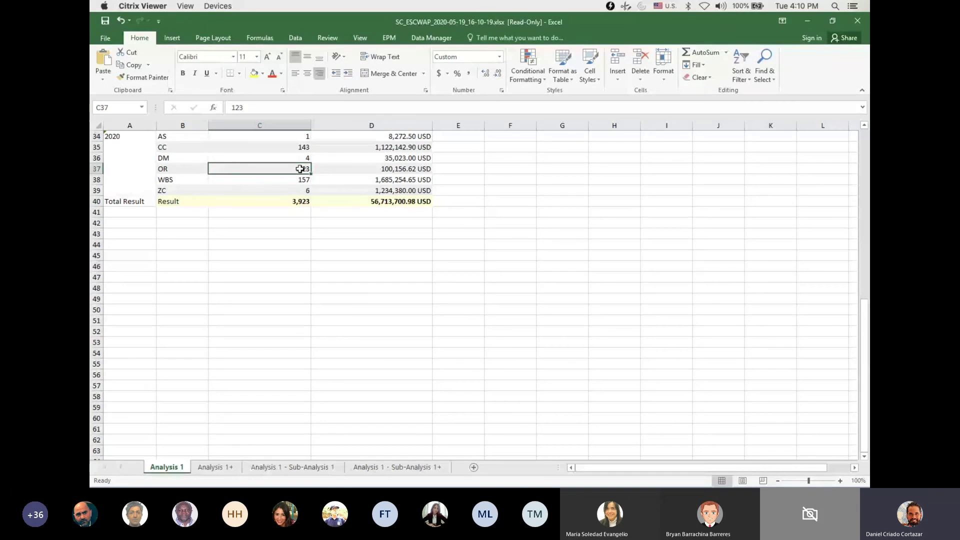
text(11)
key(Return)
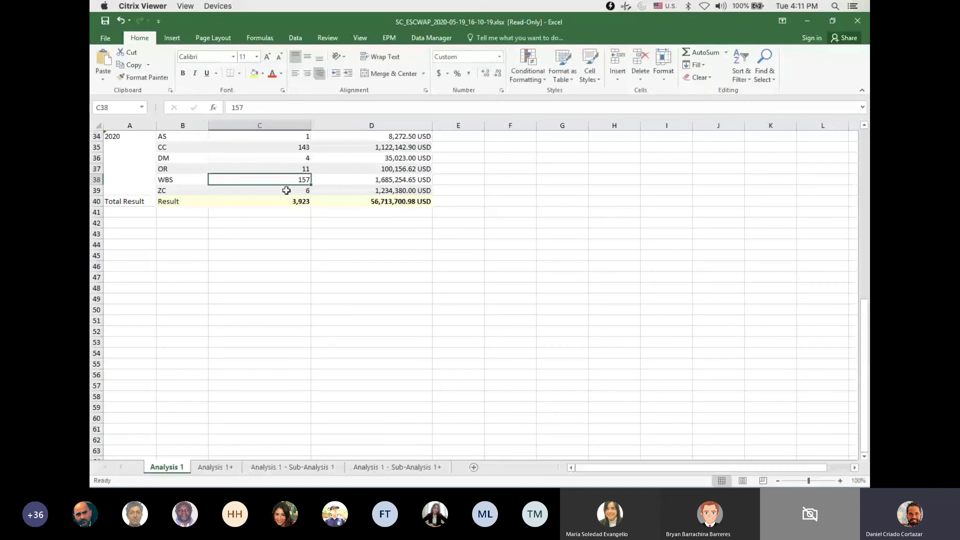
- Replace the C40 cart total with an AutoSum SUM(C5:C39) formula, giving 4,038
click(281, 203)
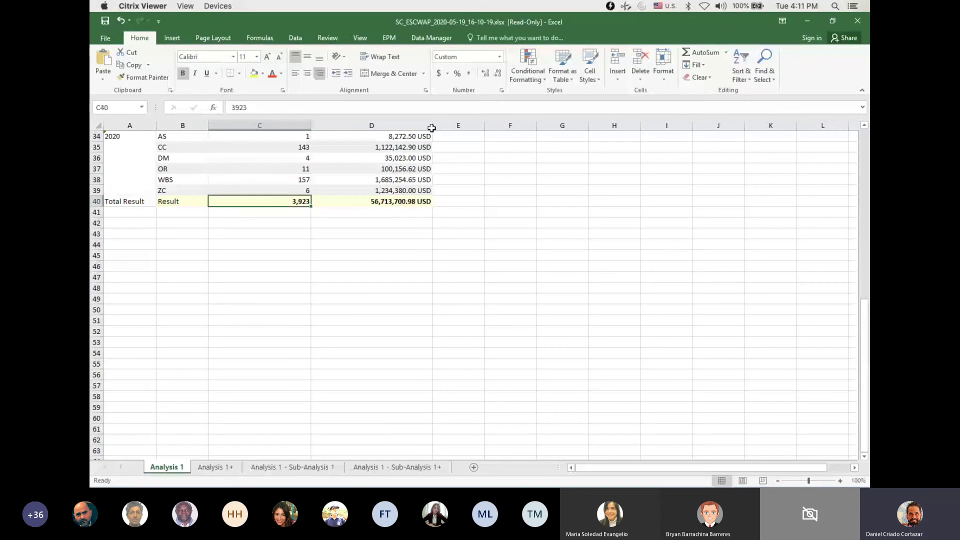
click(688, 53)
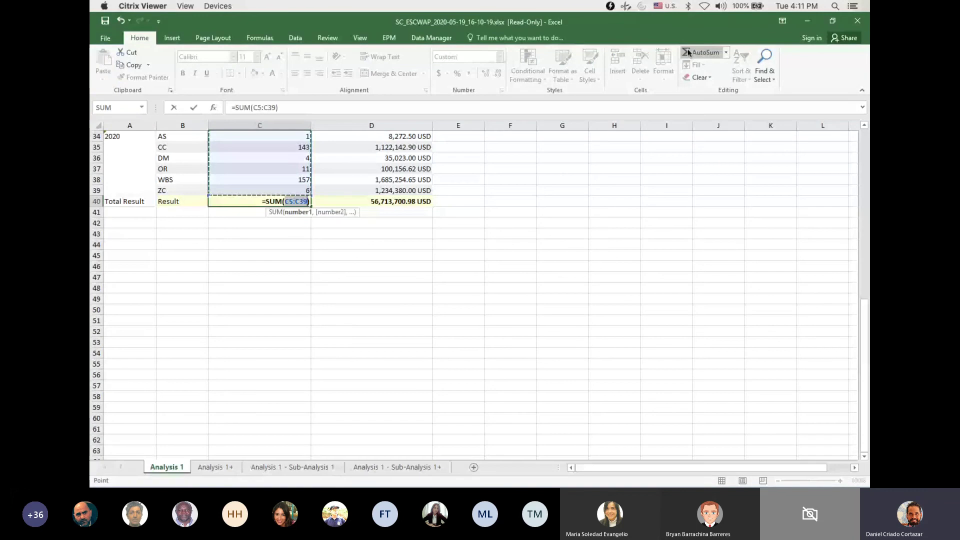
key(Return)
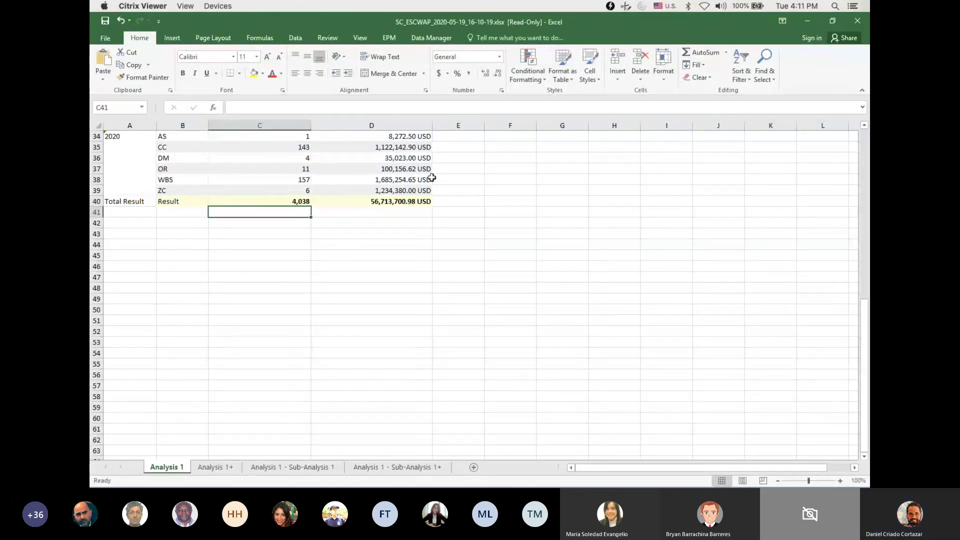
scroll(432, 178, up, 11)
scroll(350, 300, down, 5)
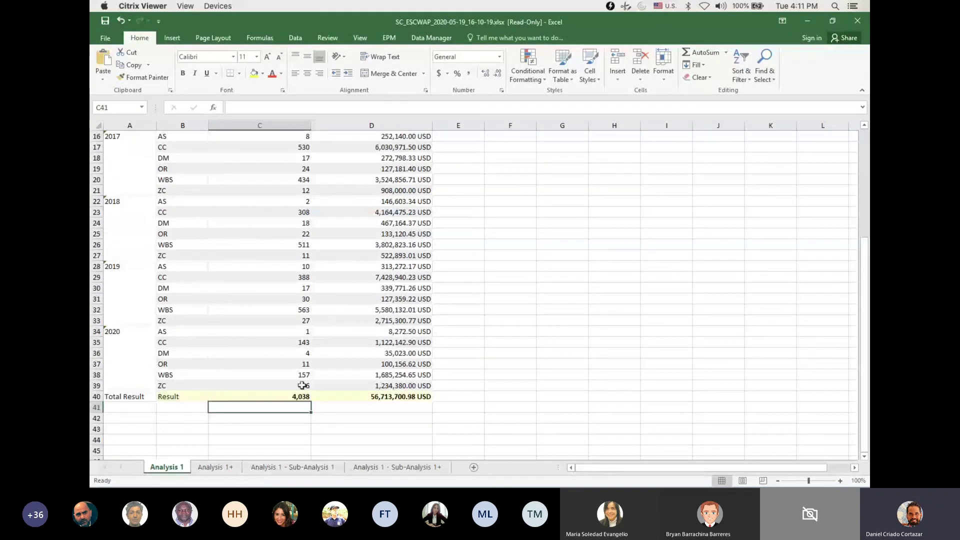
double_click(291, 397)
scroll(303, 348, up, 4)
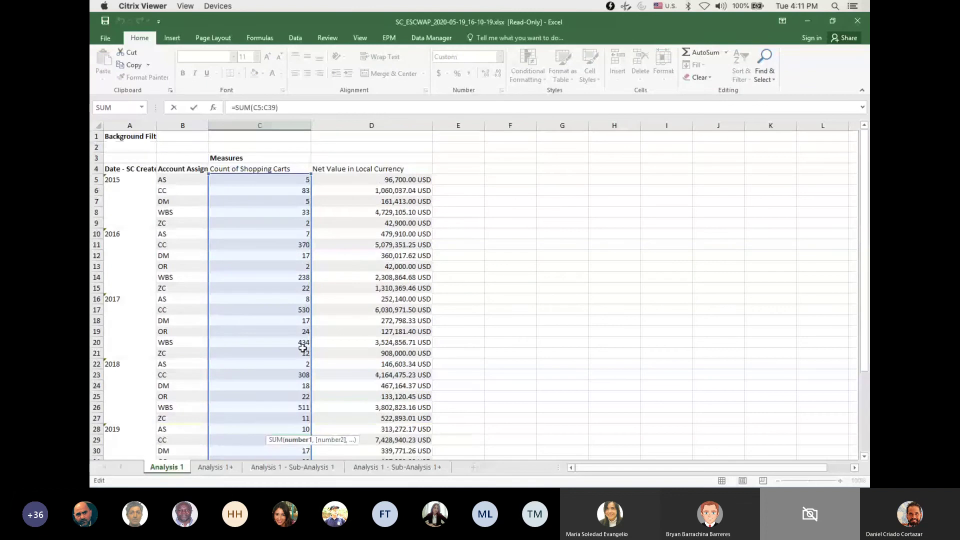
scroll(302, 349, down, 10)
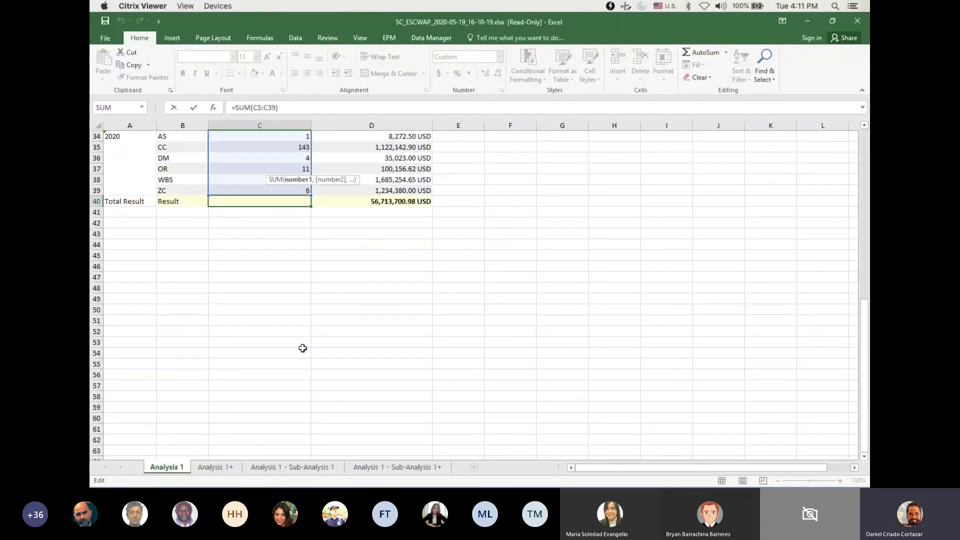
scroll(303, 349, up, 11)
scroll(302, 349, down, 10)
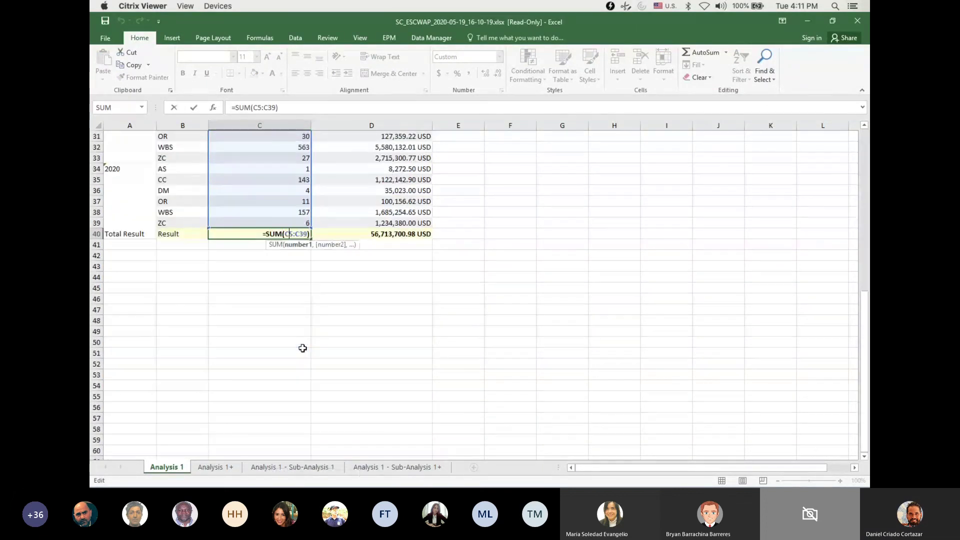
key(Return)
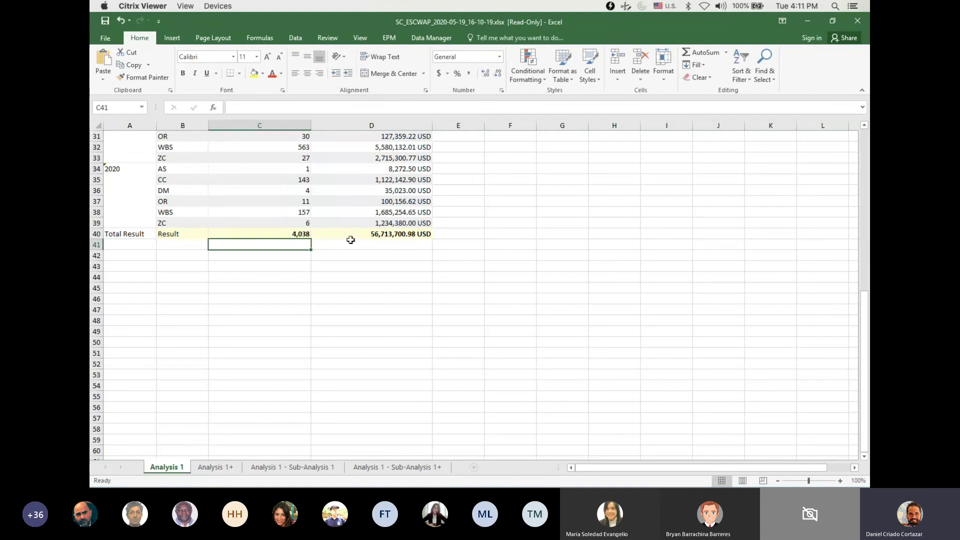
- Fill the total formula across to D40 for the net value sum
click(300, 234)
drag(311, 238, 387, 233)
double_click(399, 235)
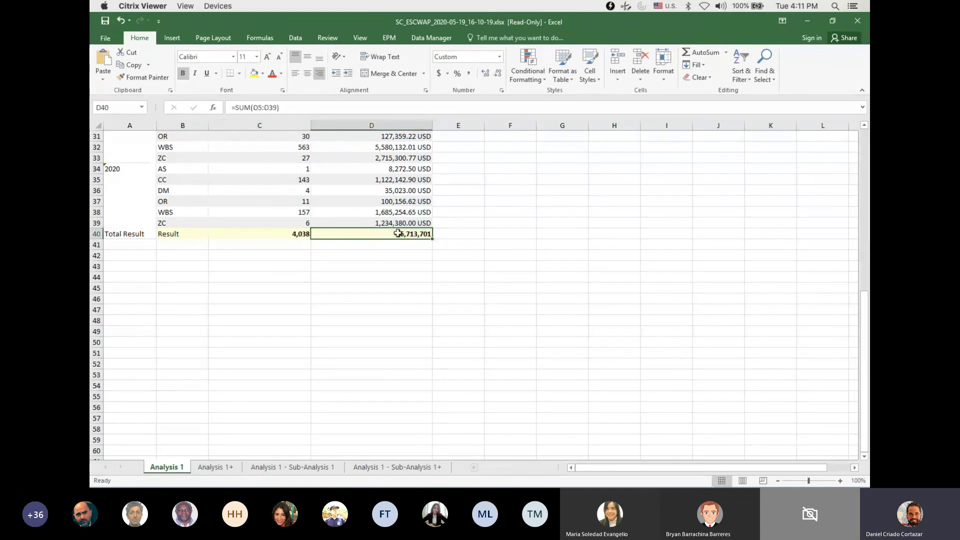
key(Return)
scroll(395, 205, up, 10)
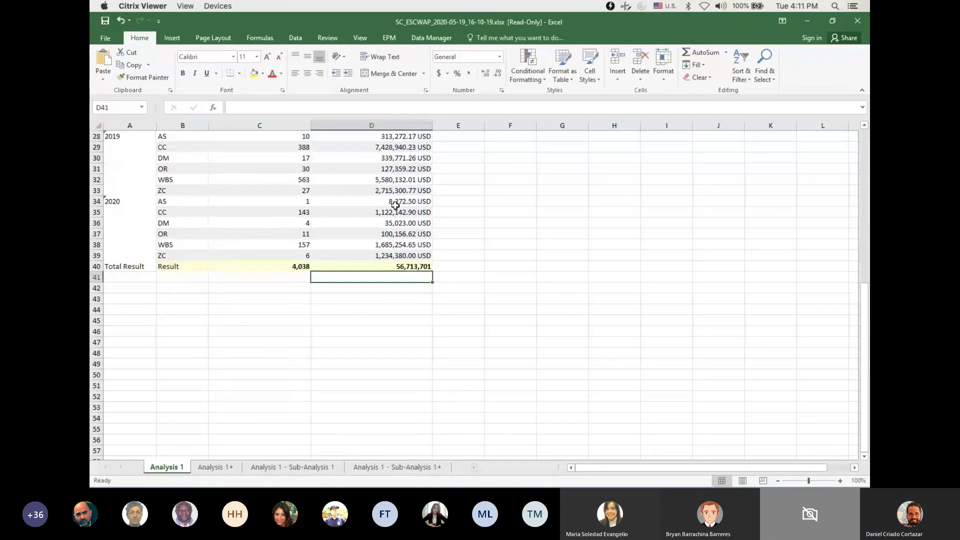
scroll(396, 205, down, 10)
scroll(395, 205, up, 10)
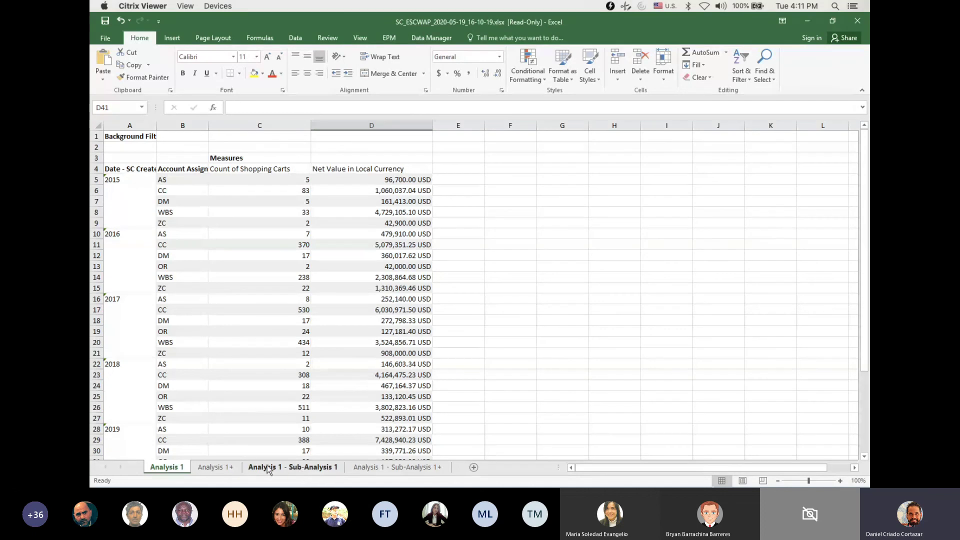
- On the pie chart sheet, enlarge the chart down to row 26 and across to column K
click(288, 468)
click(306, 223)
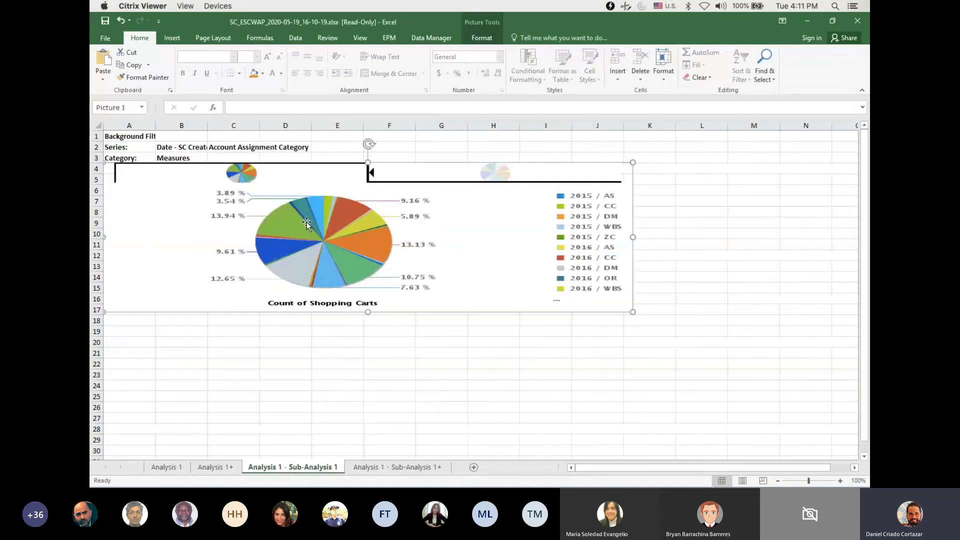
drag(368, 312, 368, 413)
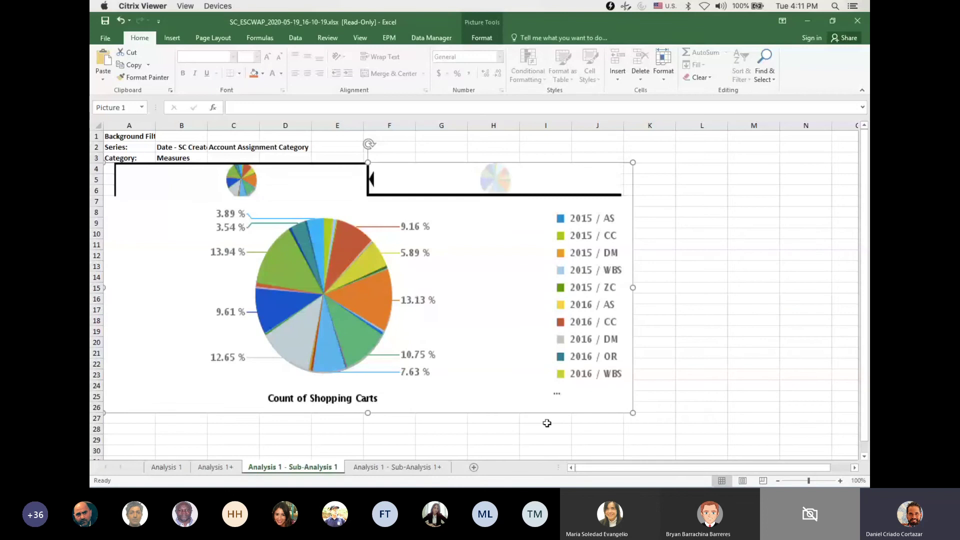
drag(634, 413, 682, 429)
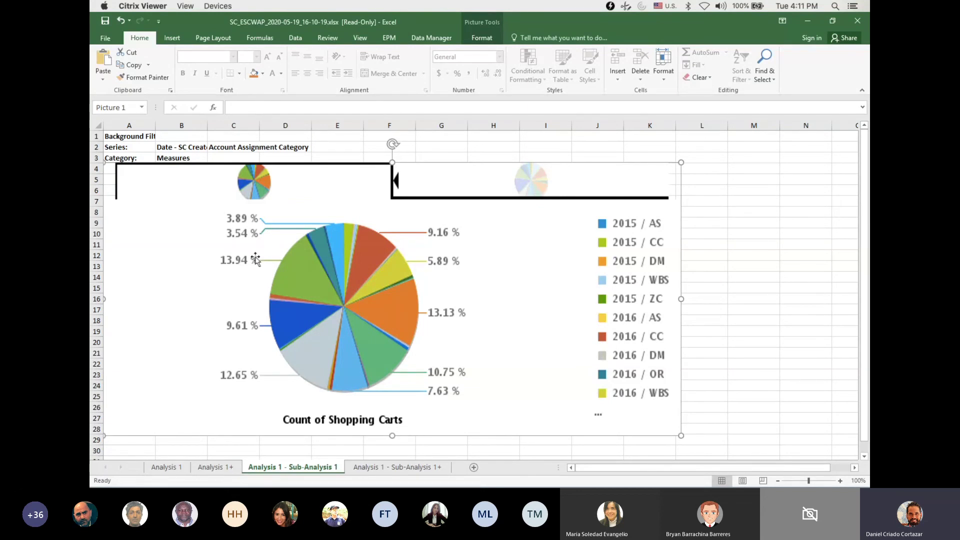
- Check the 2016 WBS net value in D14 on Analysis 1, then return to the chart sheet
click(167, 470)
click(326, 276)
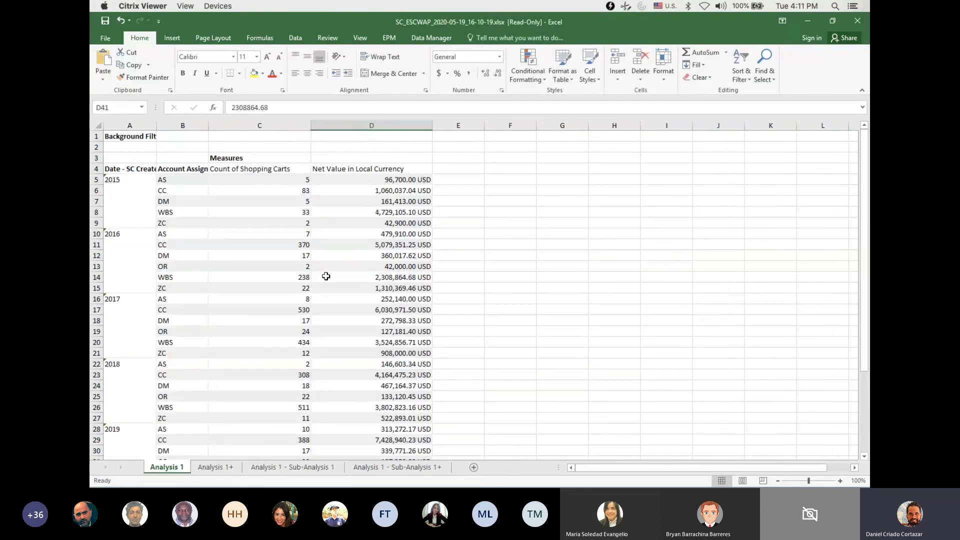
scroll(326, 277, down, 11)
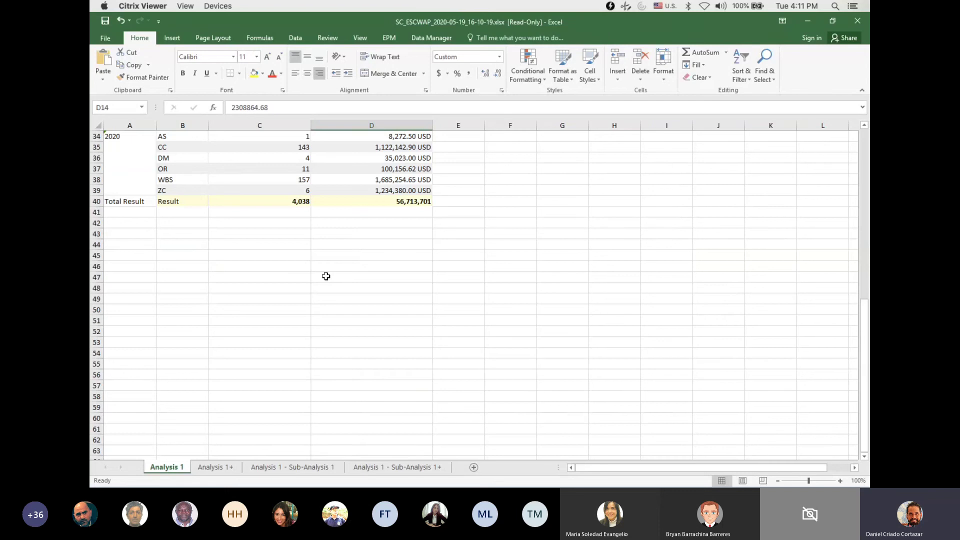
scroll(326, 276, up, 11)
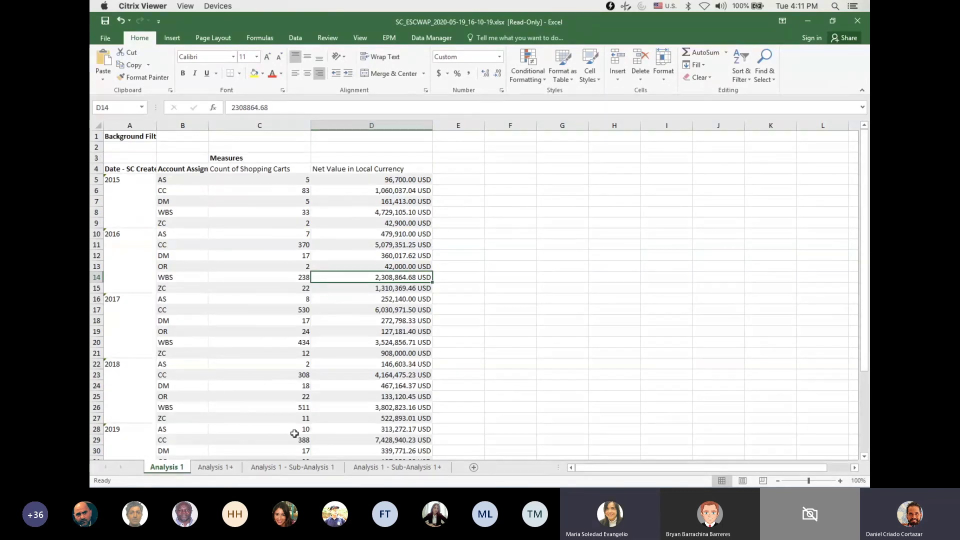
click(292, 471)
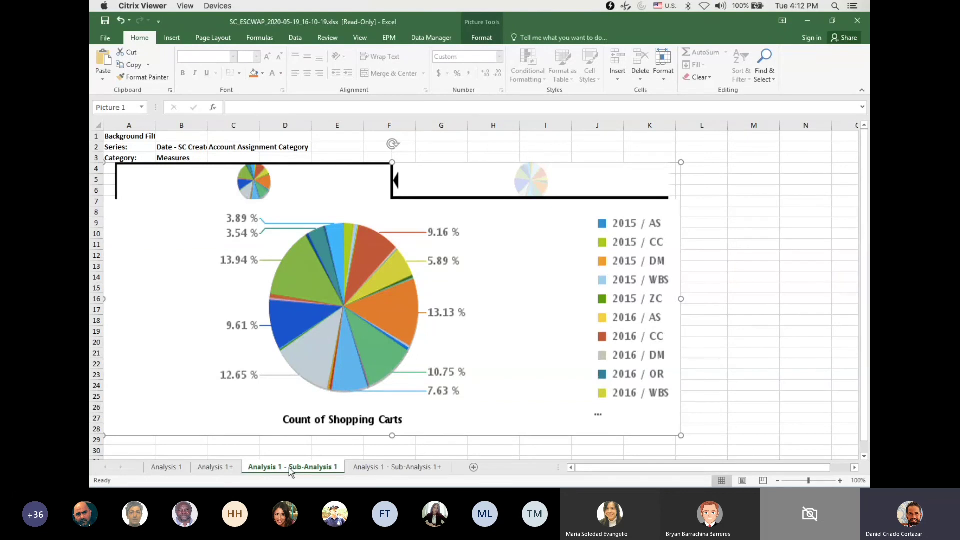
- Back in Umoja BI, export Sheet 1 to PDF with the default A4 landscape settings
key(super+Tab)
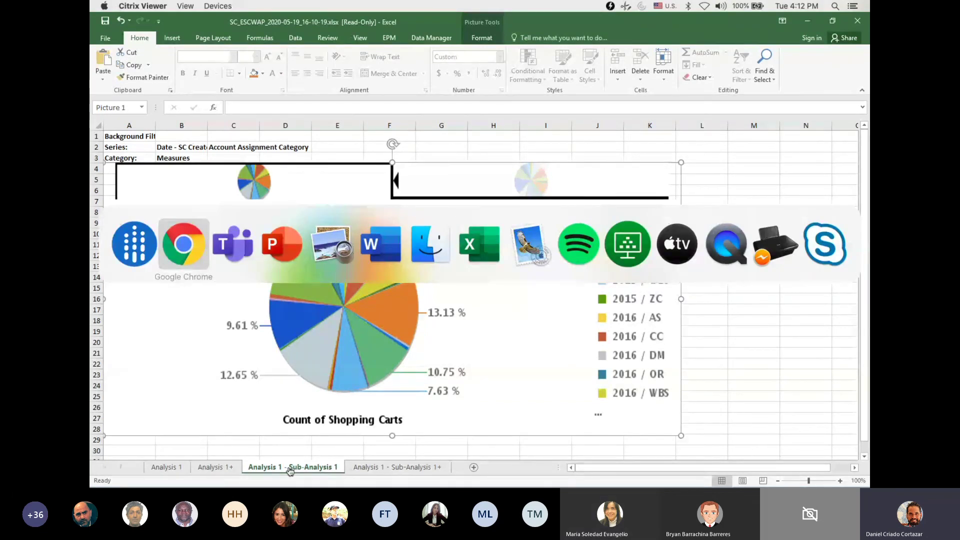
key(super+Tab)
key(alt+Tab)
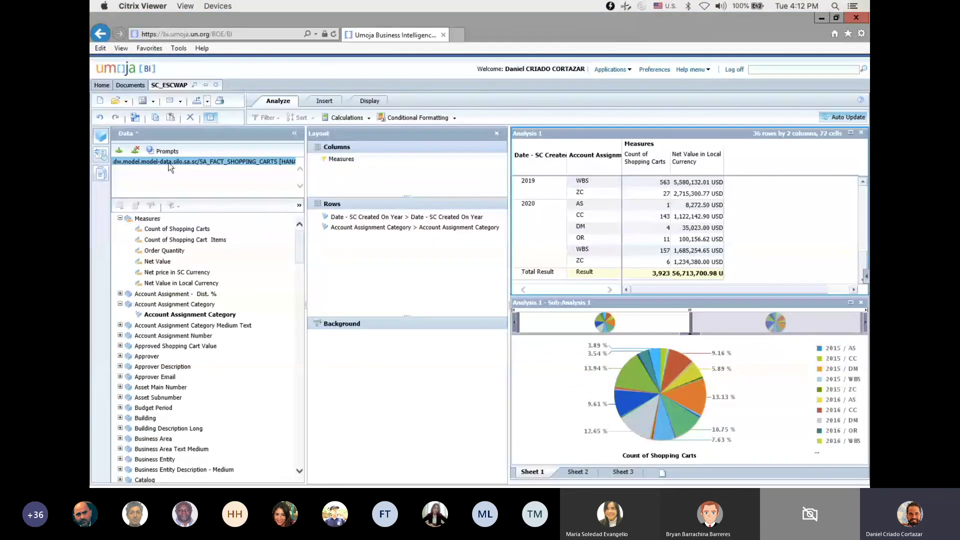
click(207, 101)
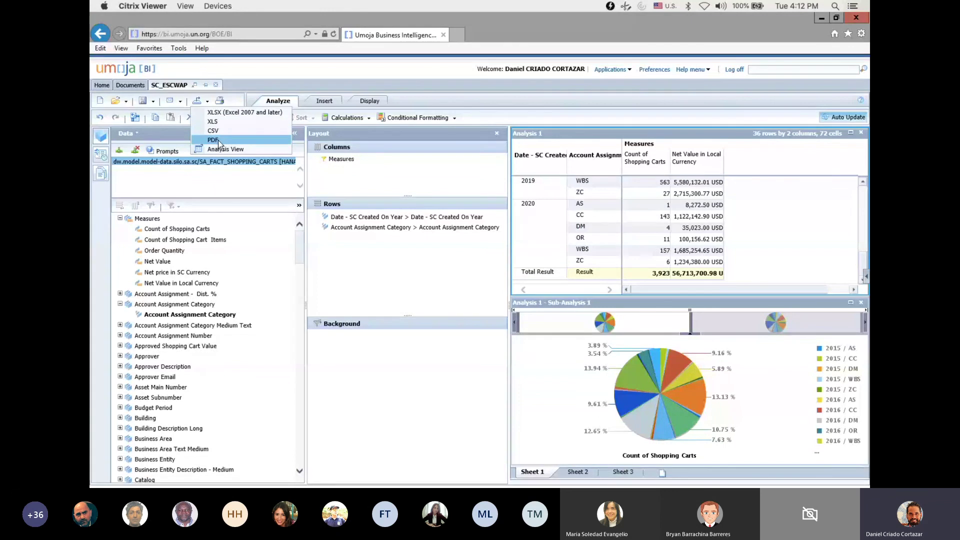
click(218, 140)
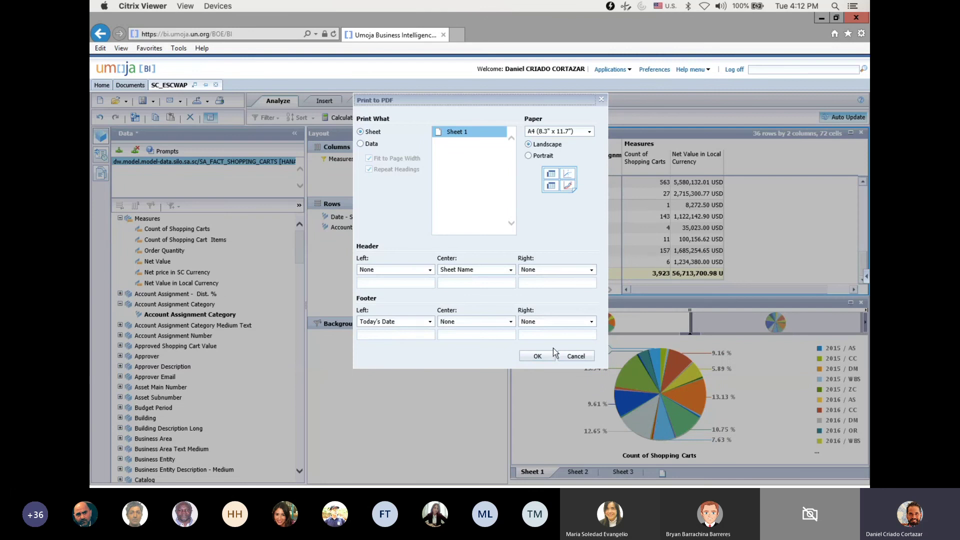
click(537, 356)
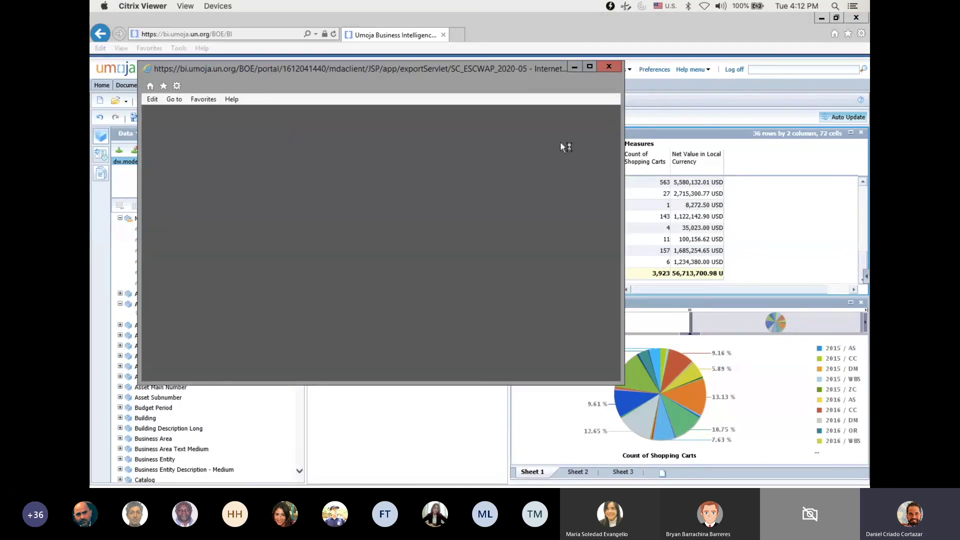
- Maximize the PDF export window and point out the Analysis 1 table and pie chart
click(590, 68)
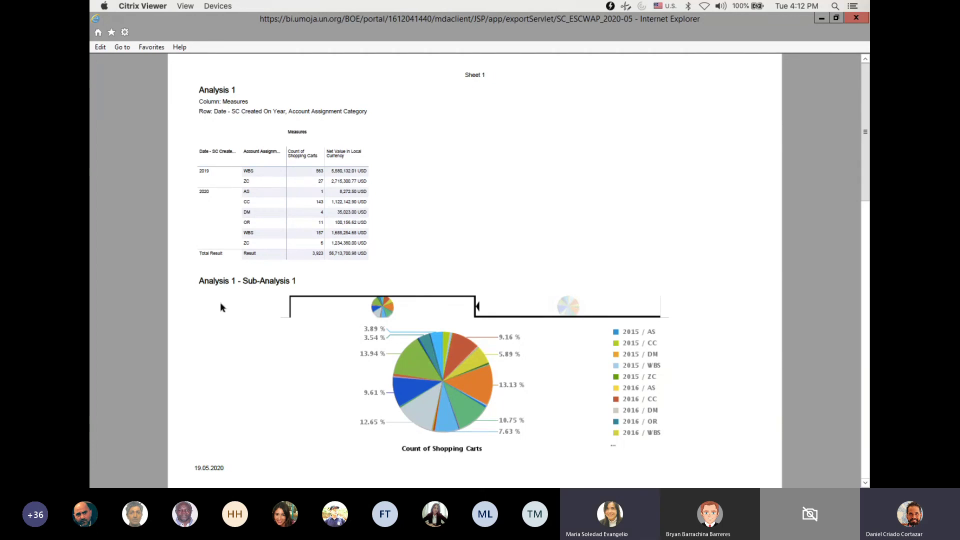
scroll(369, 240, down, 1)
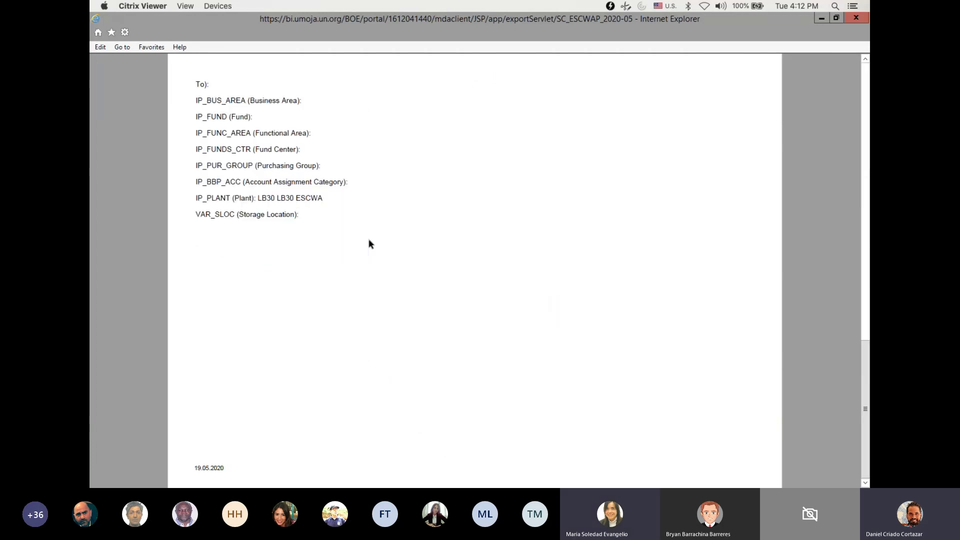
scroll(369, 240, up, 1)
click(451, 312)
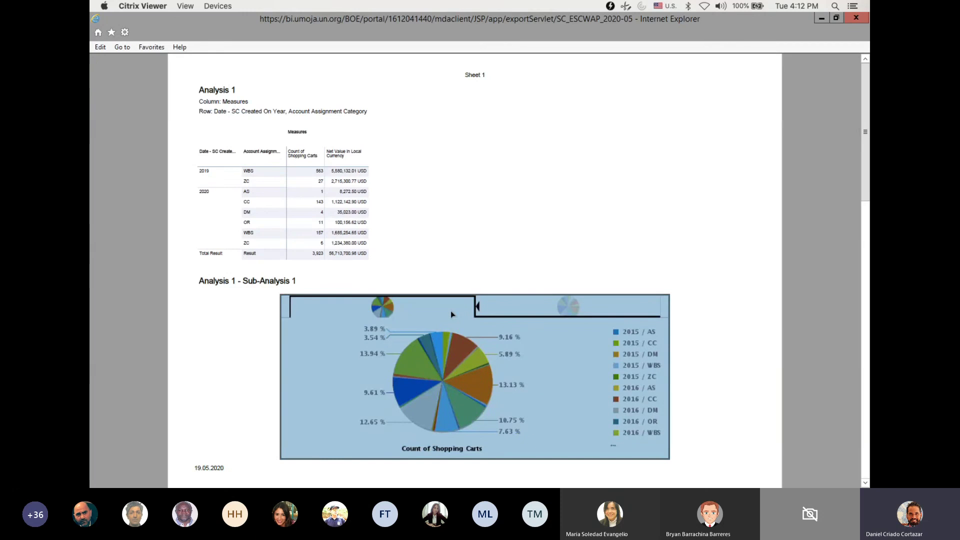
click(521, 241)
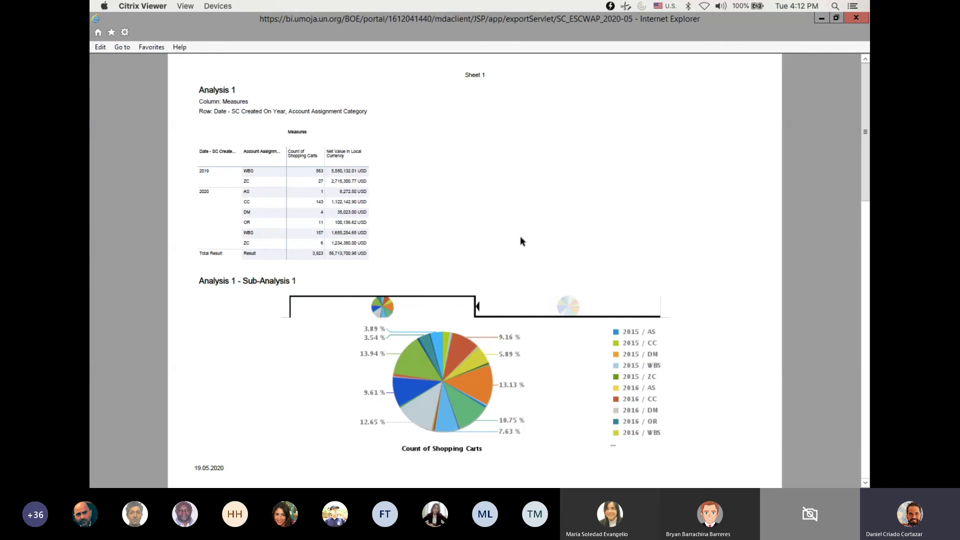
- Scroll to the prompts page and highlight the plant value LB30 ESCWA
scroll(520, 241, down, 1)
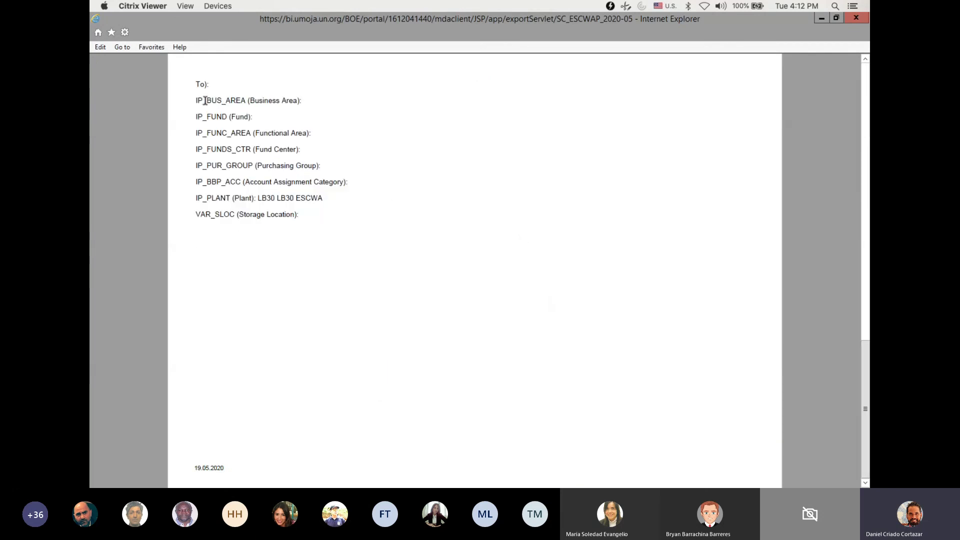
drag(205, 101, 328, 216)
click(328, 217)
drag(324, 198, 276, 198)
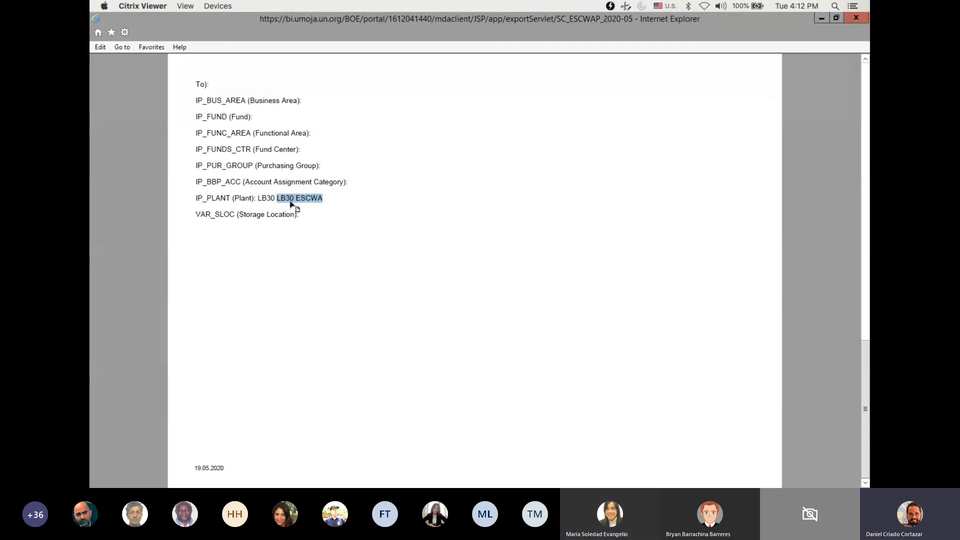
scroll(342, 207, up, 3)
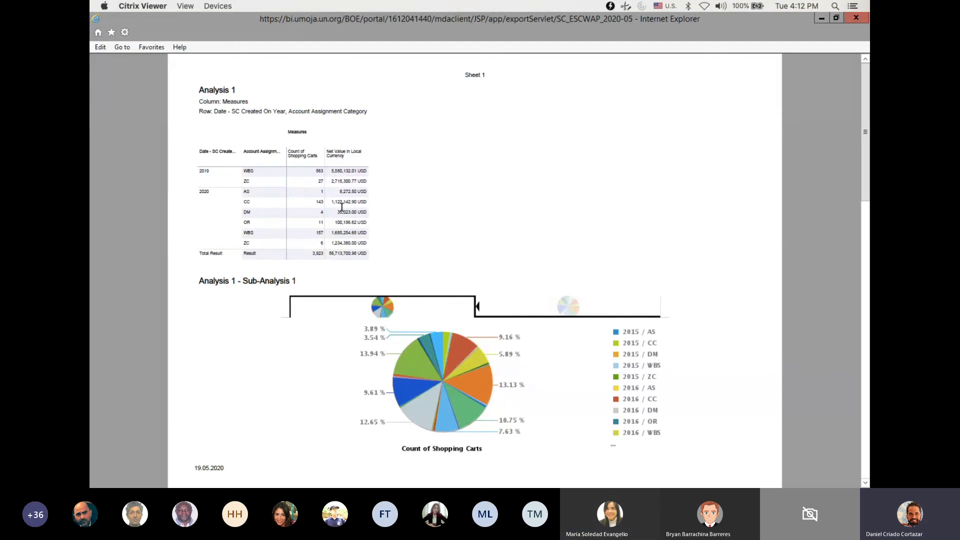
key(super+Tab)
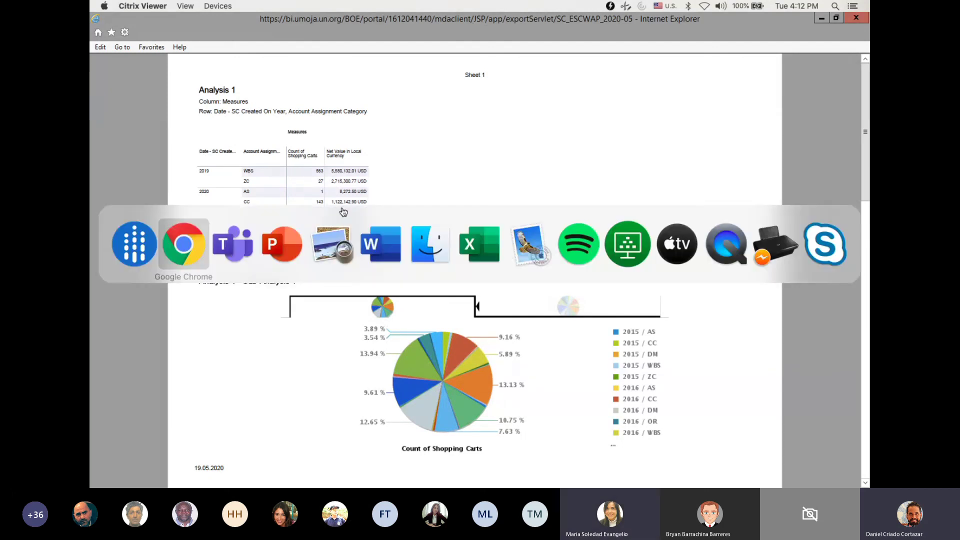
key(super+Tab)
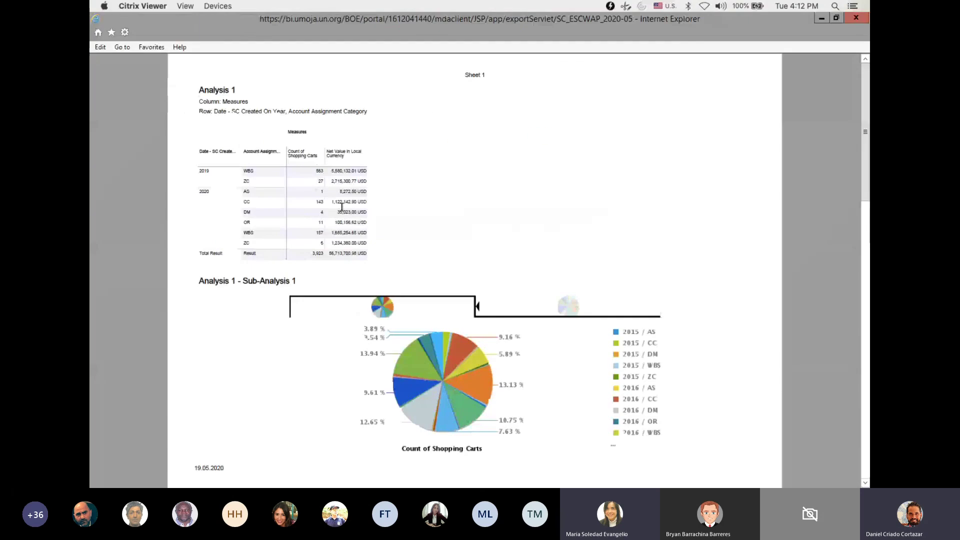
key(alt+Tab)
key(alt+Tab)
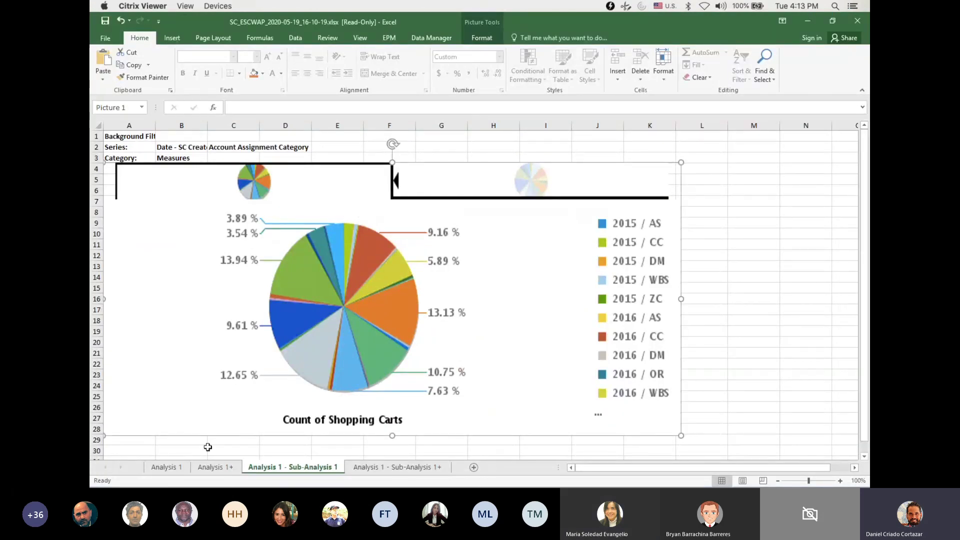
- Show the Analysis 1 sheet down to Total Result and select C8, the 2015 WBS cart count
click(166, 467)
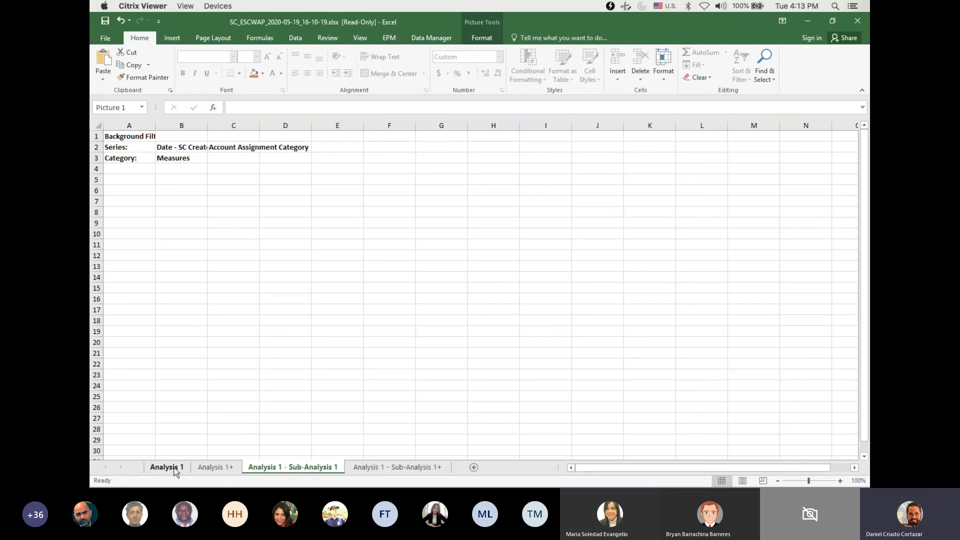
scroll(395, 294, down, 12)
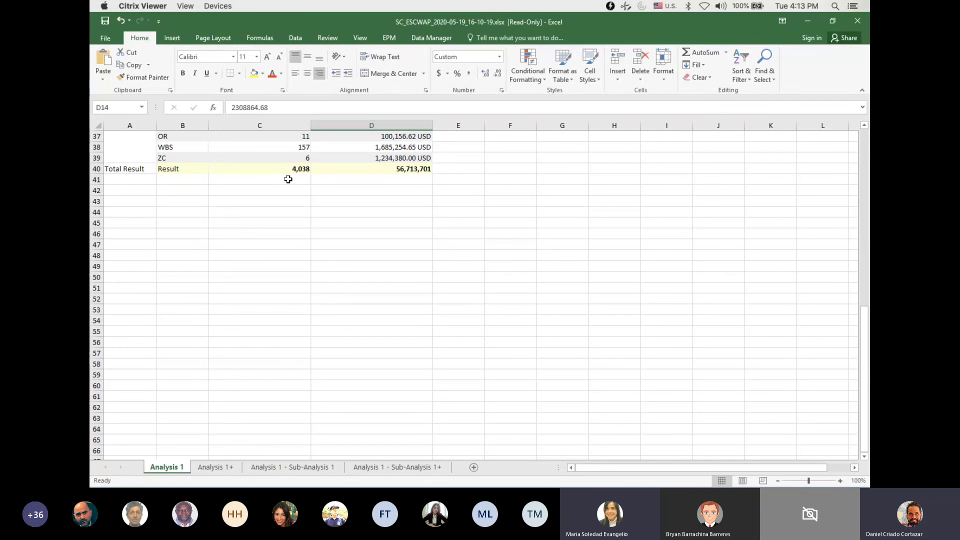
scroll(288, 179, up, 11)
click(288, 179)
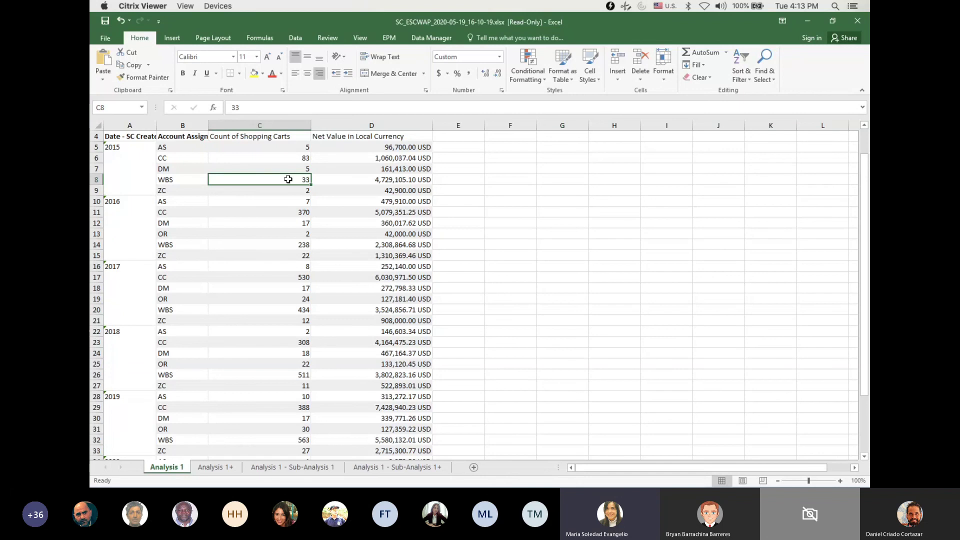
- In the Teams meeting chat, read through the recent messages about charts with two Y-axes
key(super+Tab)
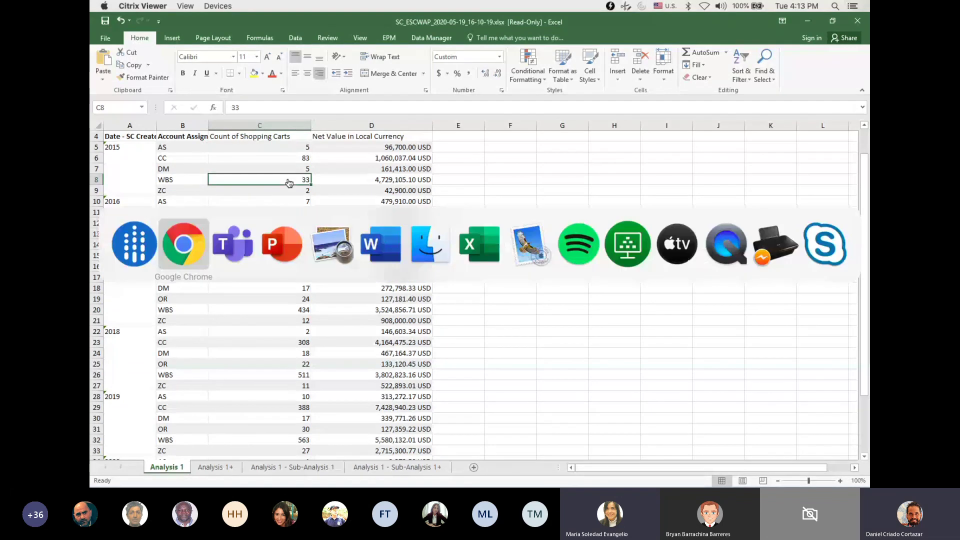
key(super+Tab)
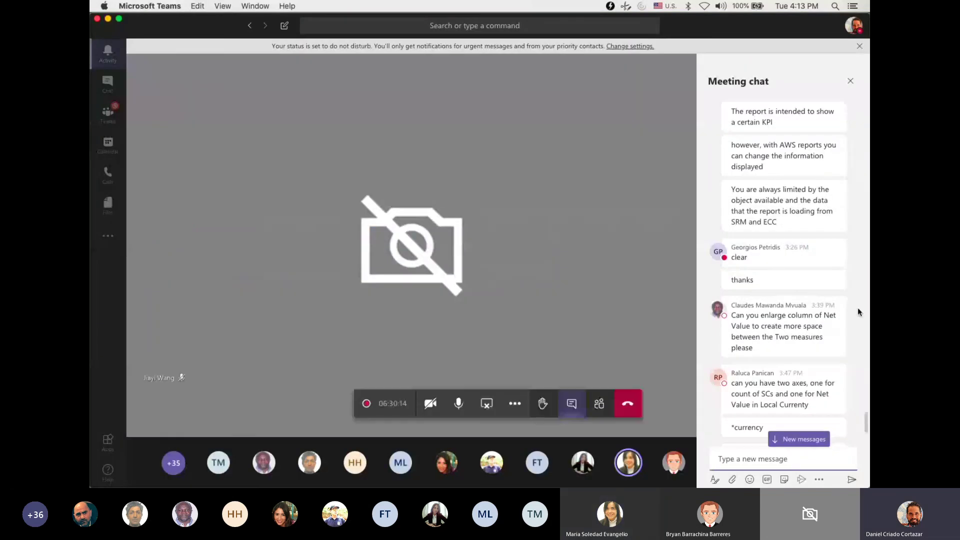
scroll(858, 311, down, 5)
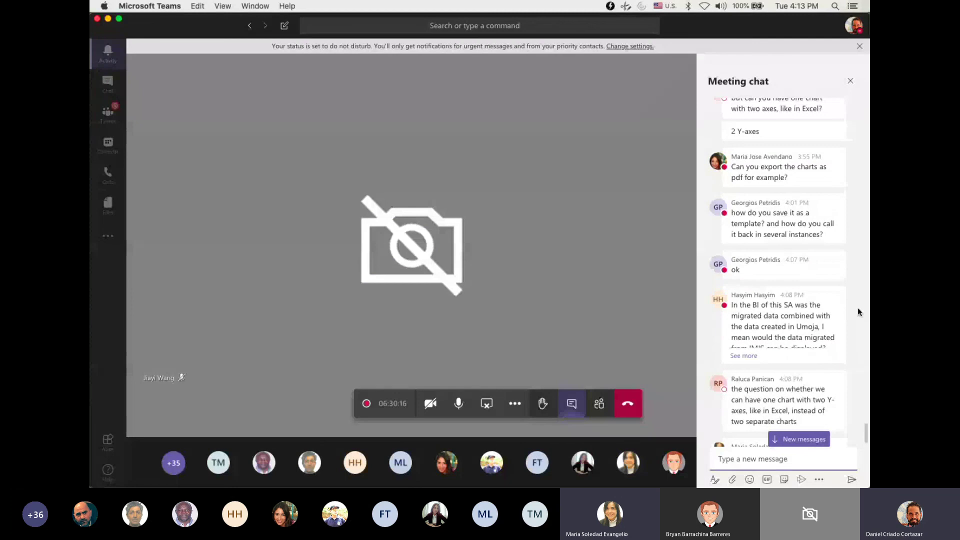
scroll(857, 307, down, 2)
scroll(857, 307, up, 3)
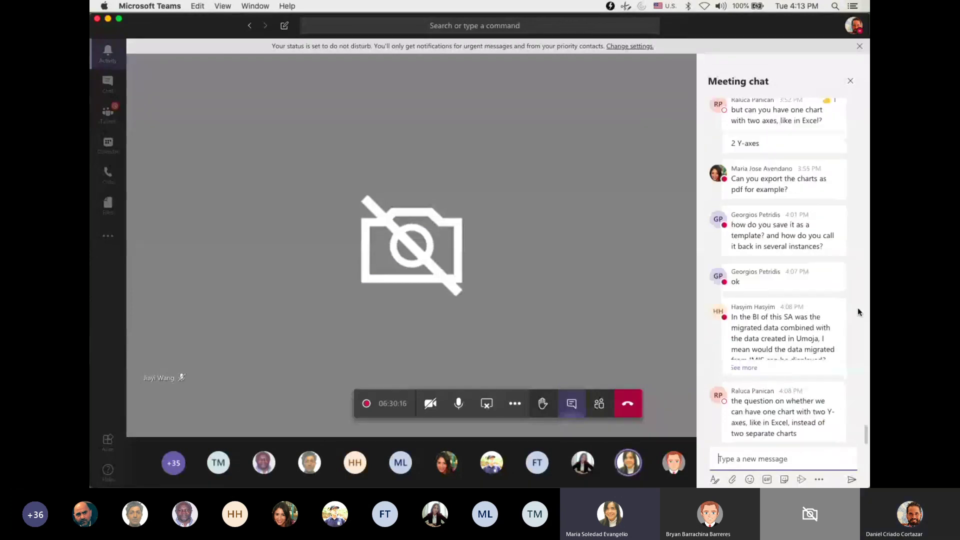
scroll(858, 308, up, 1)
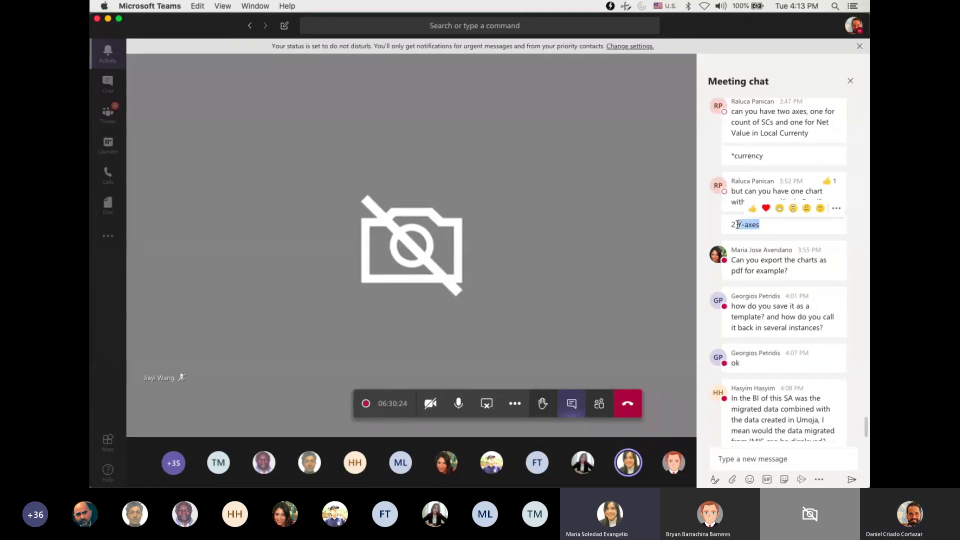
mouse_move(737, 224)
mouse_down()
mouse_move(728, 225)
mouse_move(738, 225)
mouse_up()
click(735, 195)
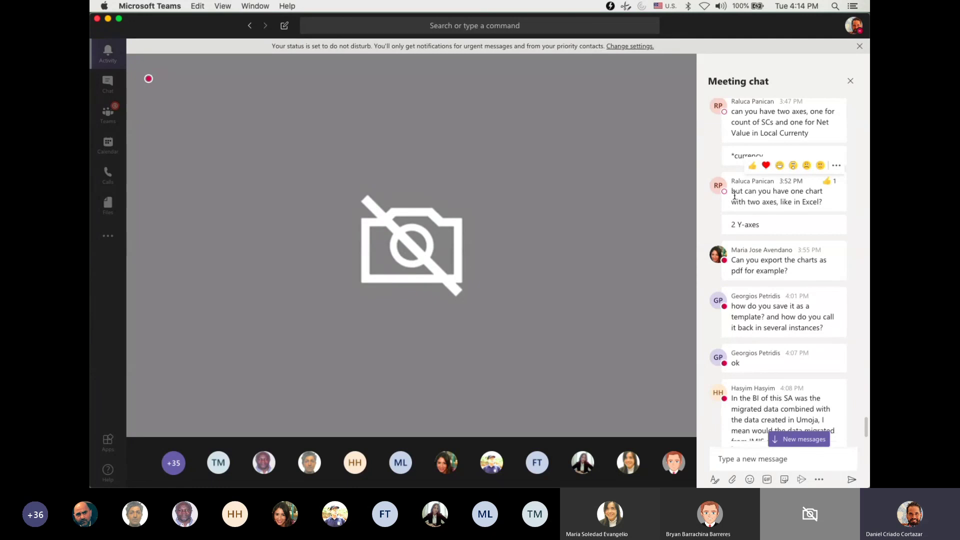
scroll(818, 307, down, 5)
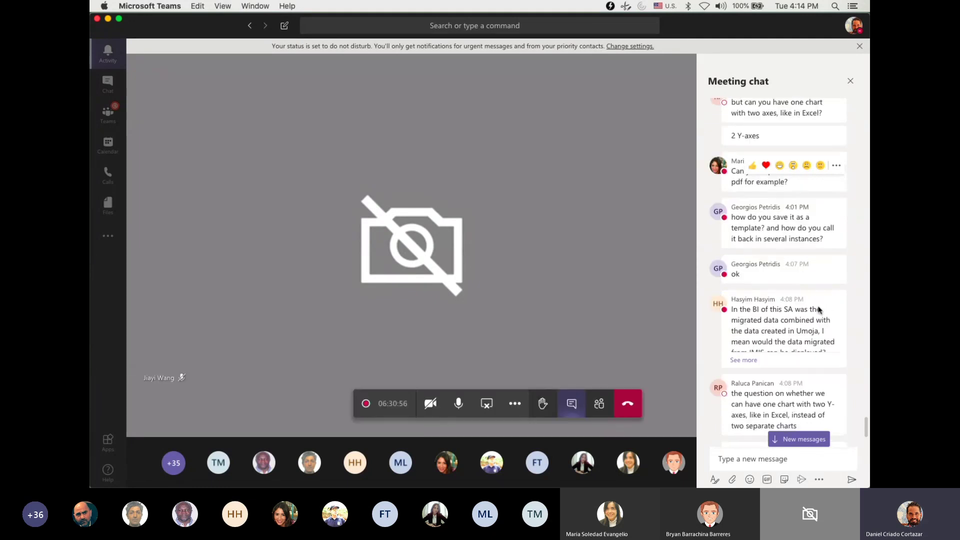
mouse_move(819, 310)
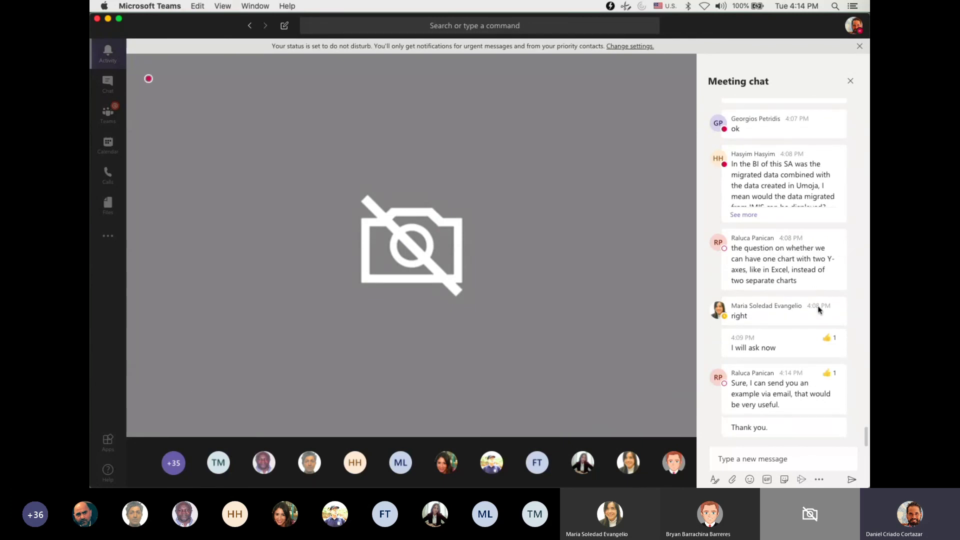
- Bring PowerPoint forward on slide 11, the good-practice prompt–report–analysis diagram
key(super+Tab)
key(super+Tab)
key(super+Tab)
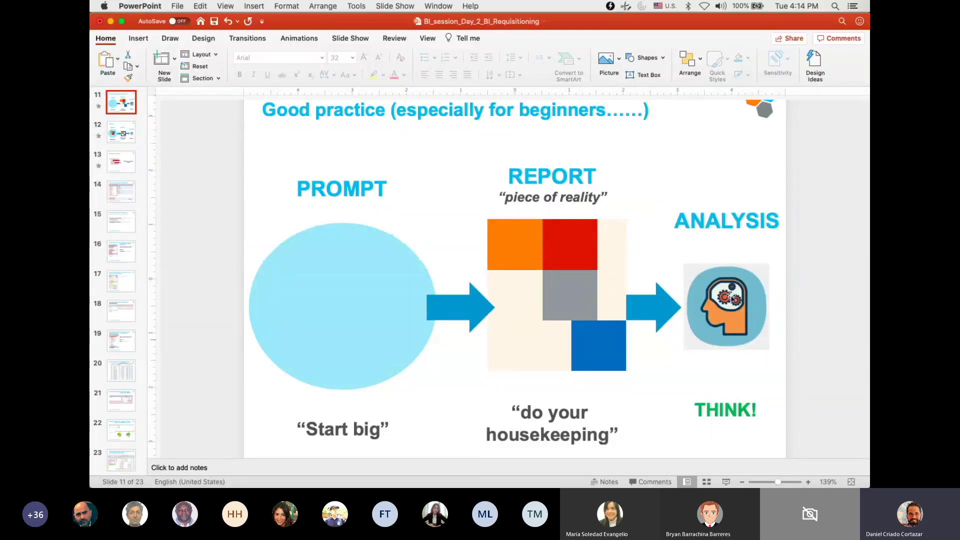
scroll(121, 252, up, 2)
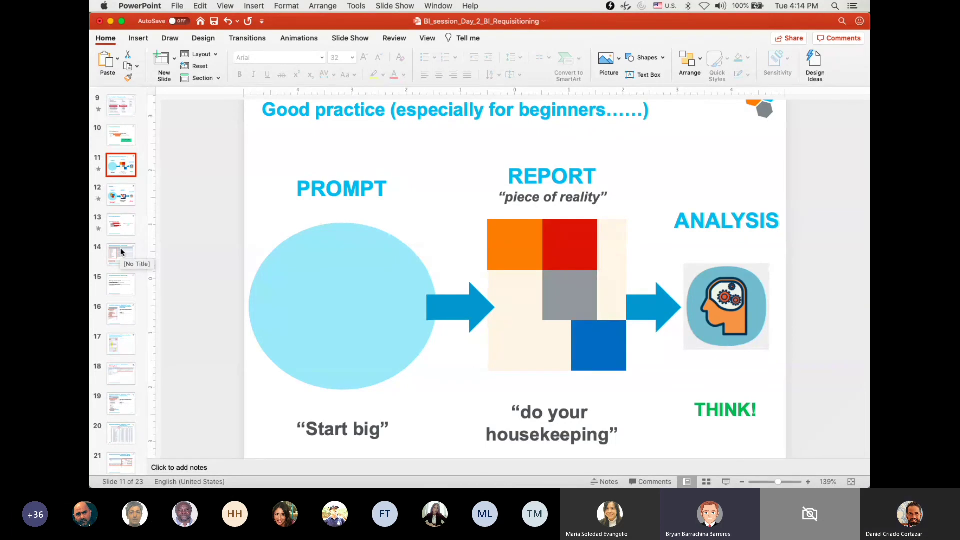
key(super+Tab)
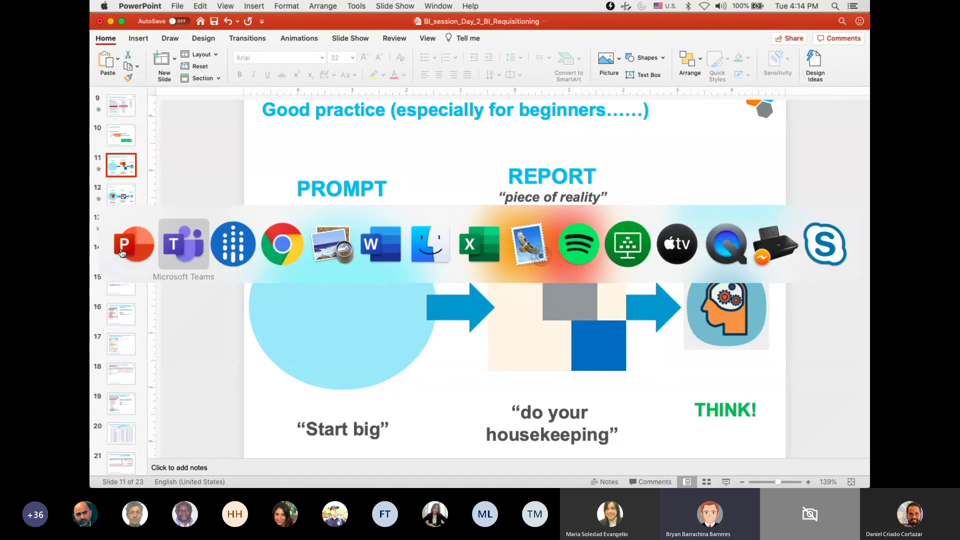